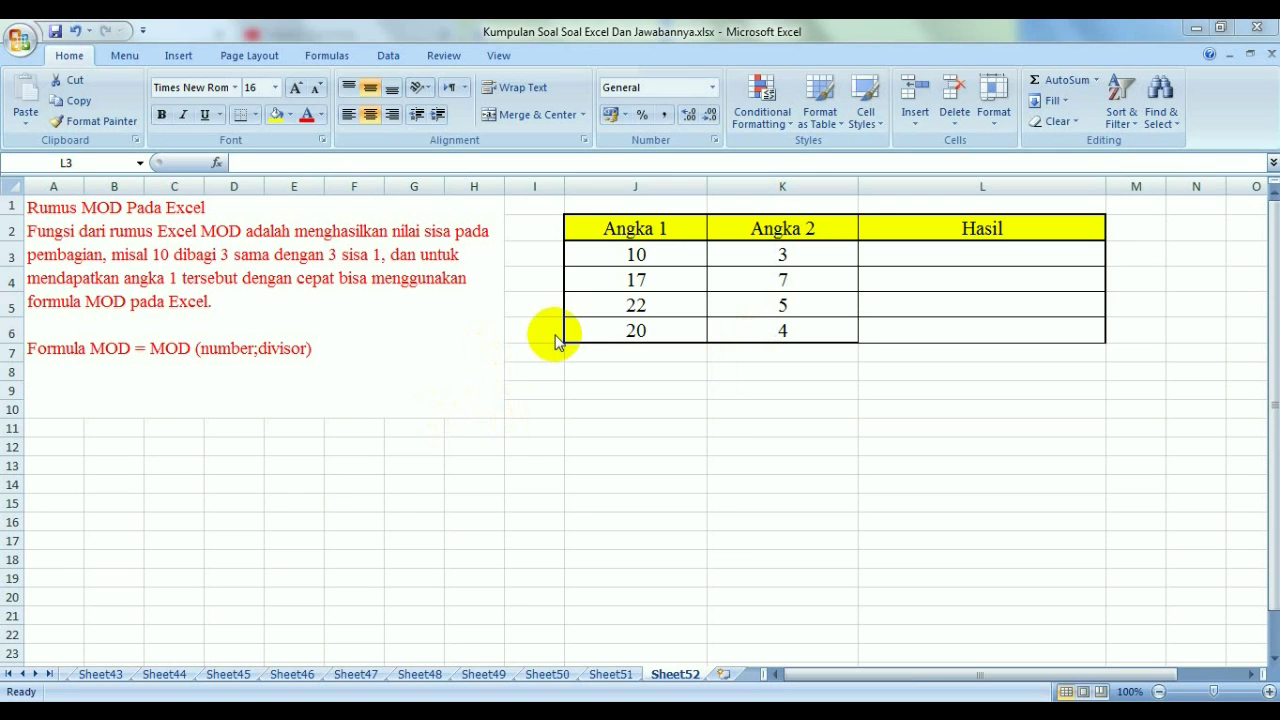
Enter =MOD(J3;K3) in L3 and fill it down to L6, giving 1, 3, 2, 0
drag(940, 258, 940, 330)
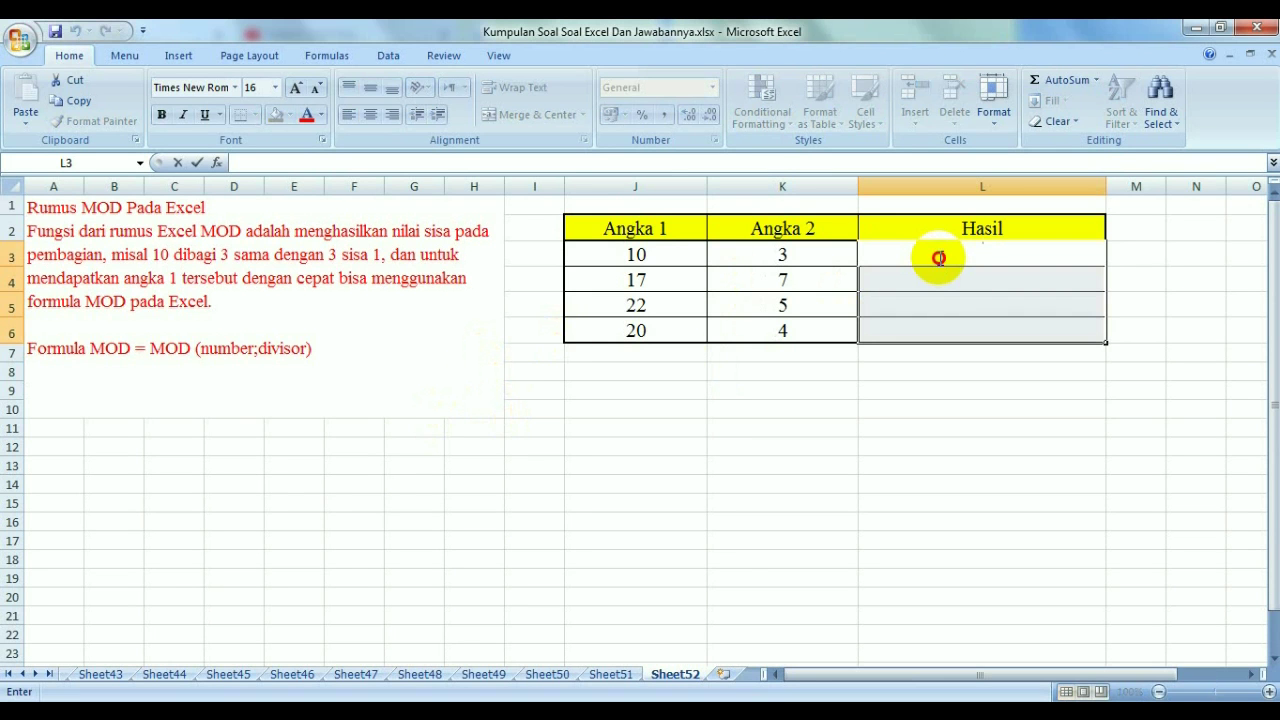
double_click(938, 258)
text(=)
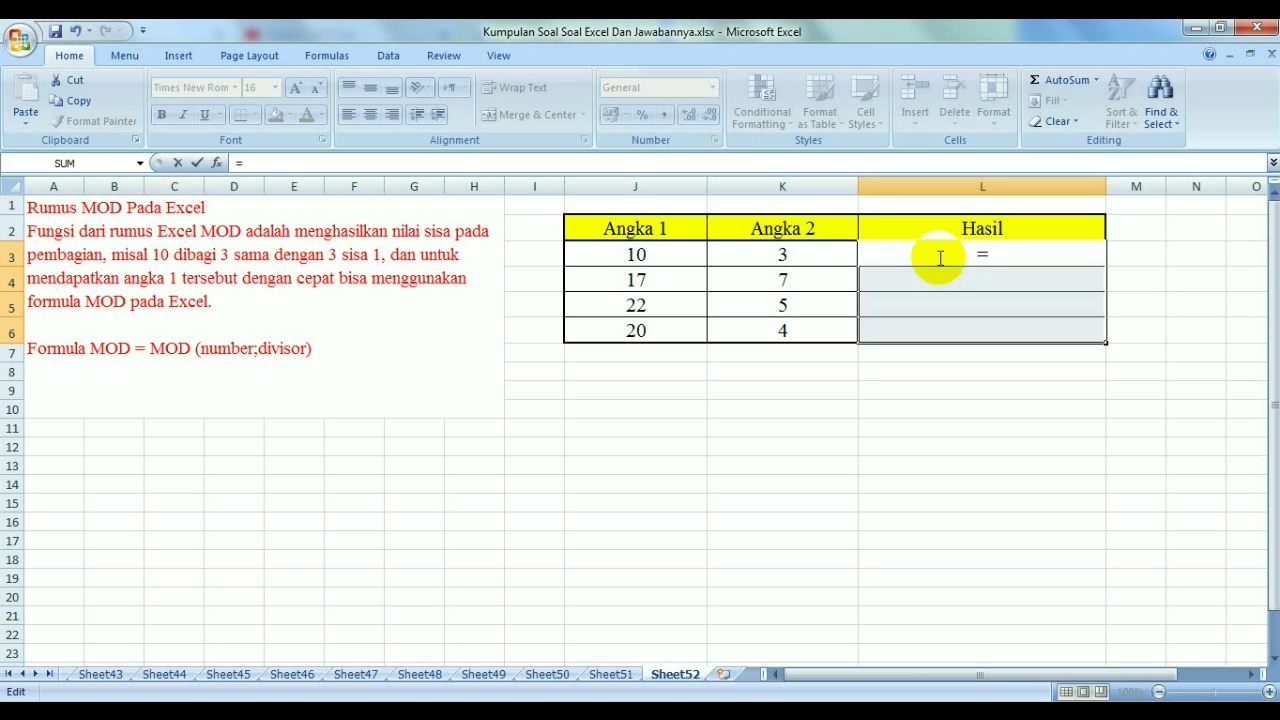
text(MOD()
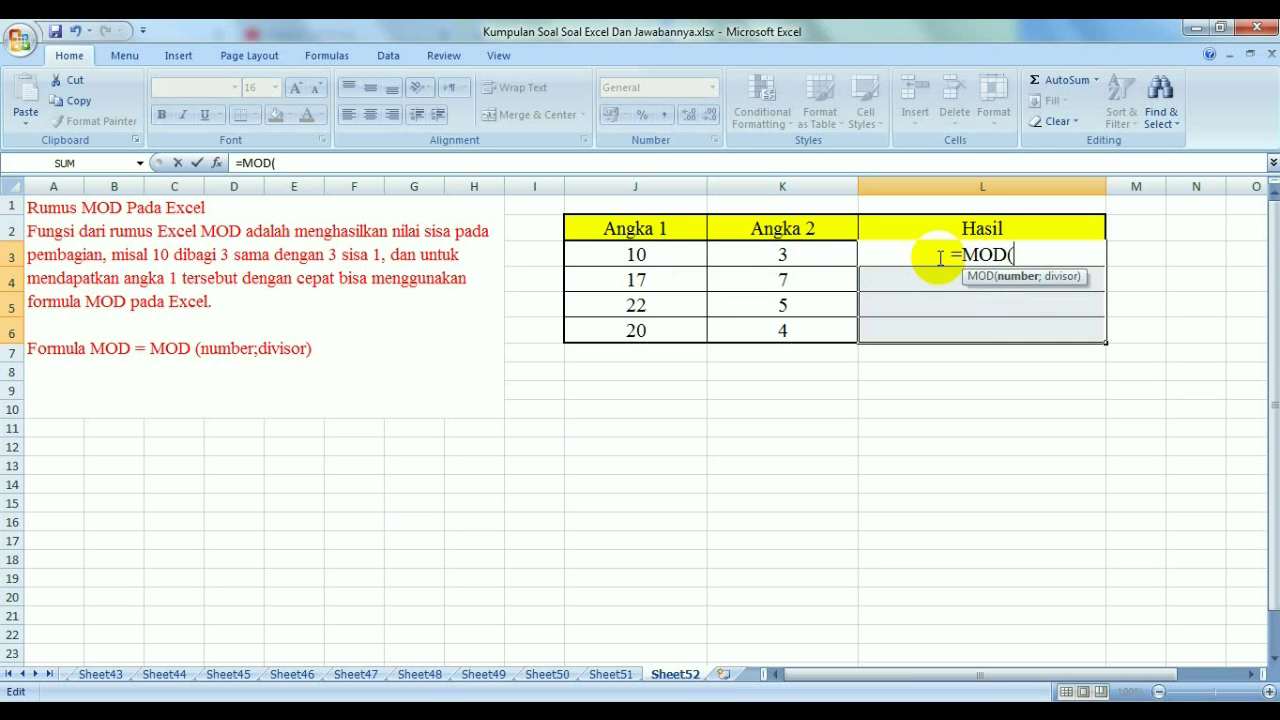
click(680, 260)
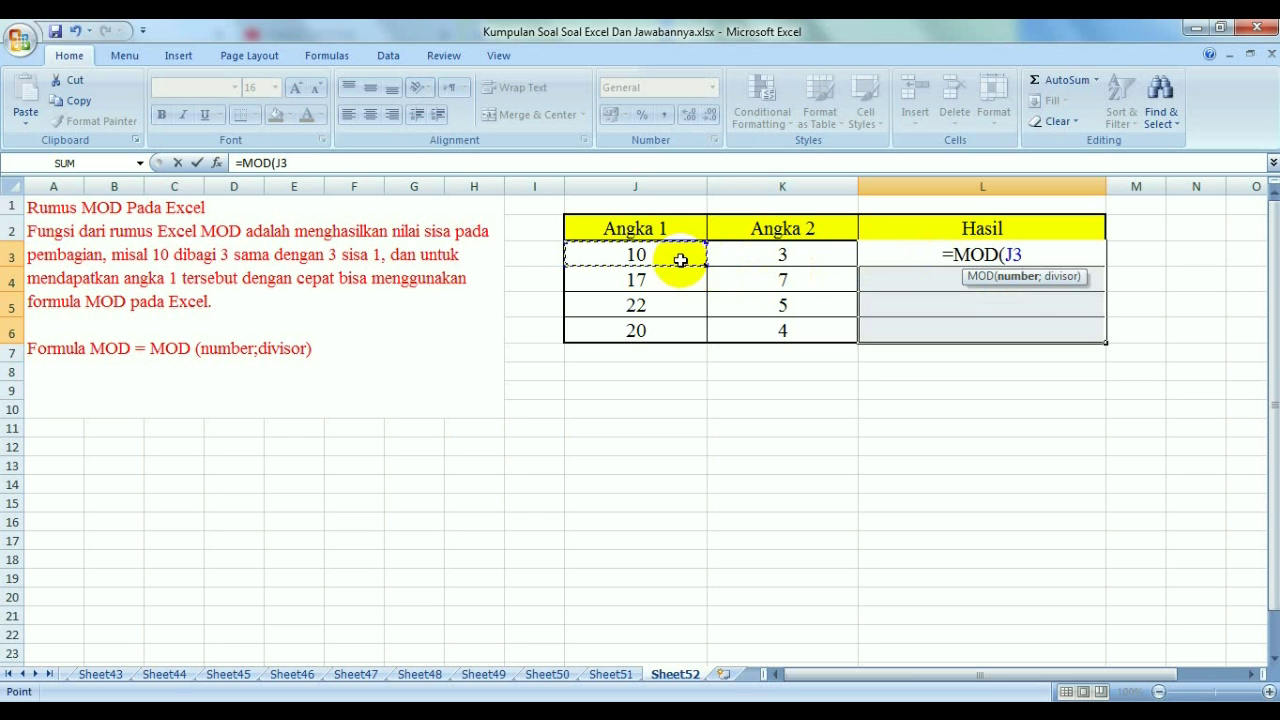
text(;)
click(817, 261)
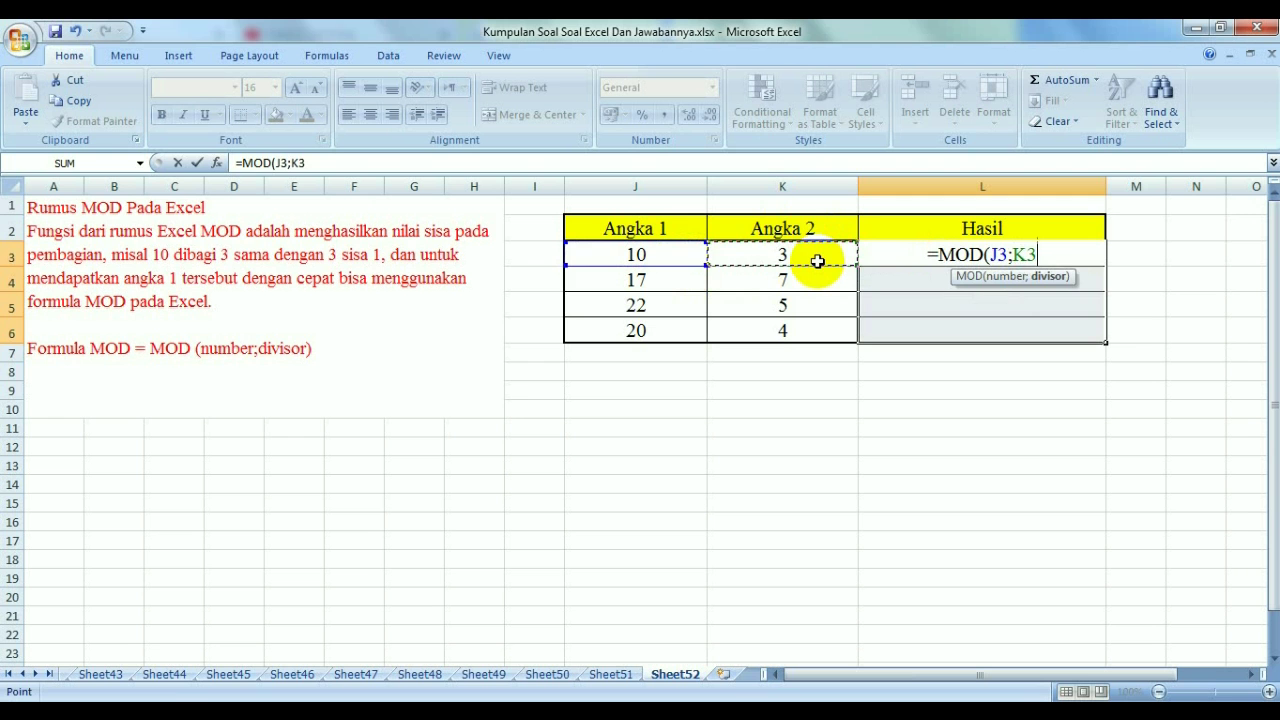
key(Return)
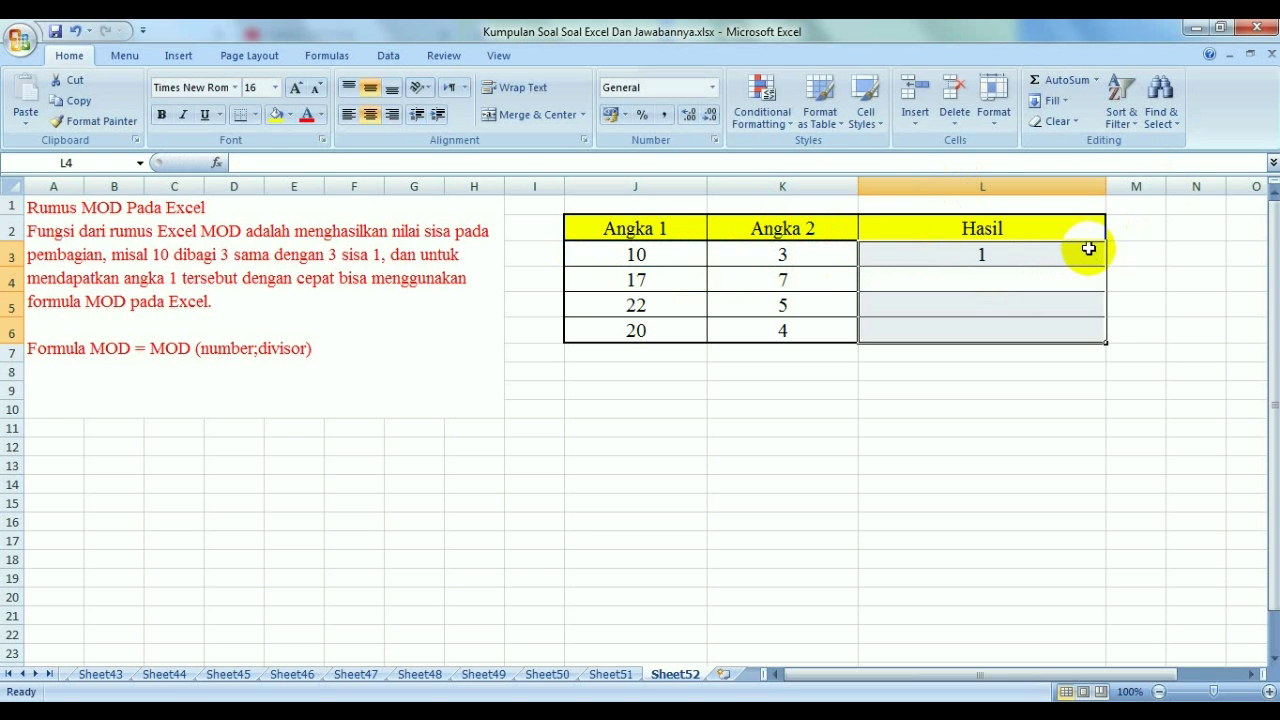
click(1088, 249)
drag(1106, 267, 1100, 345)
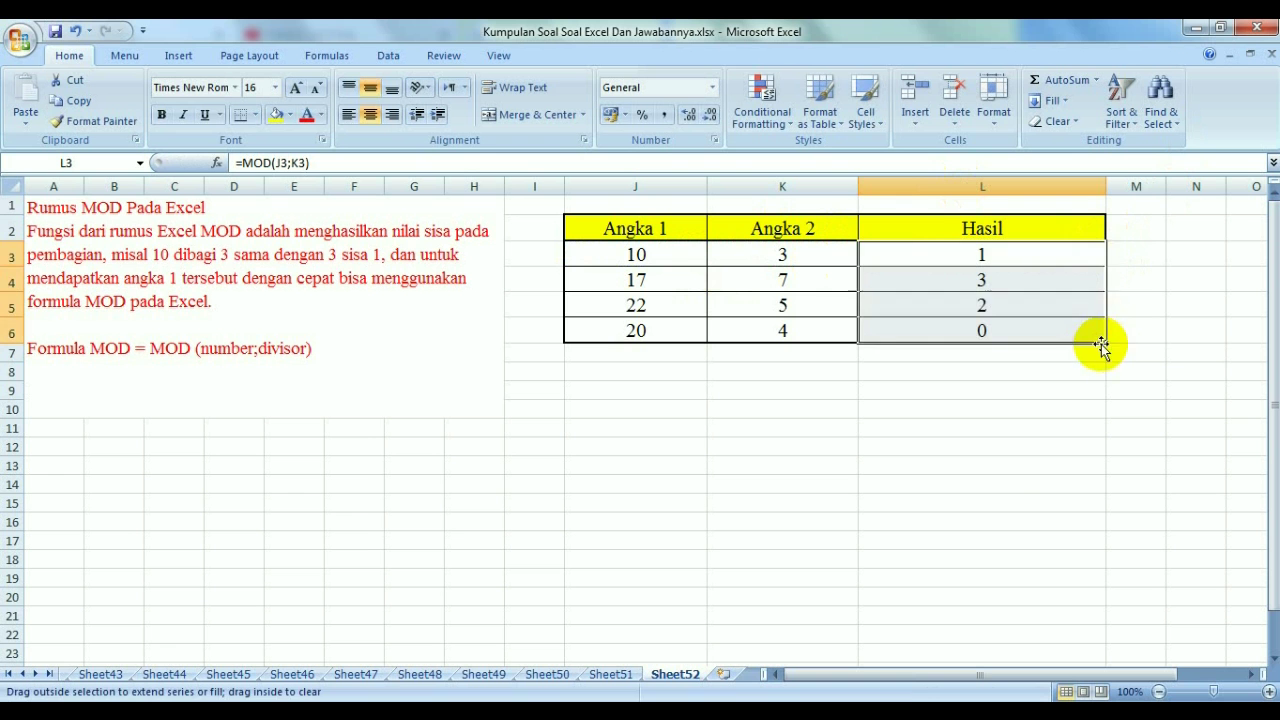
click(1011, 464)
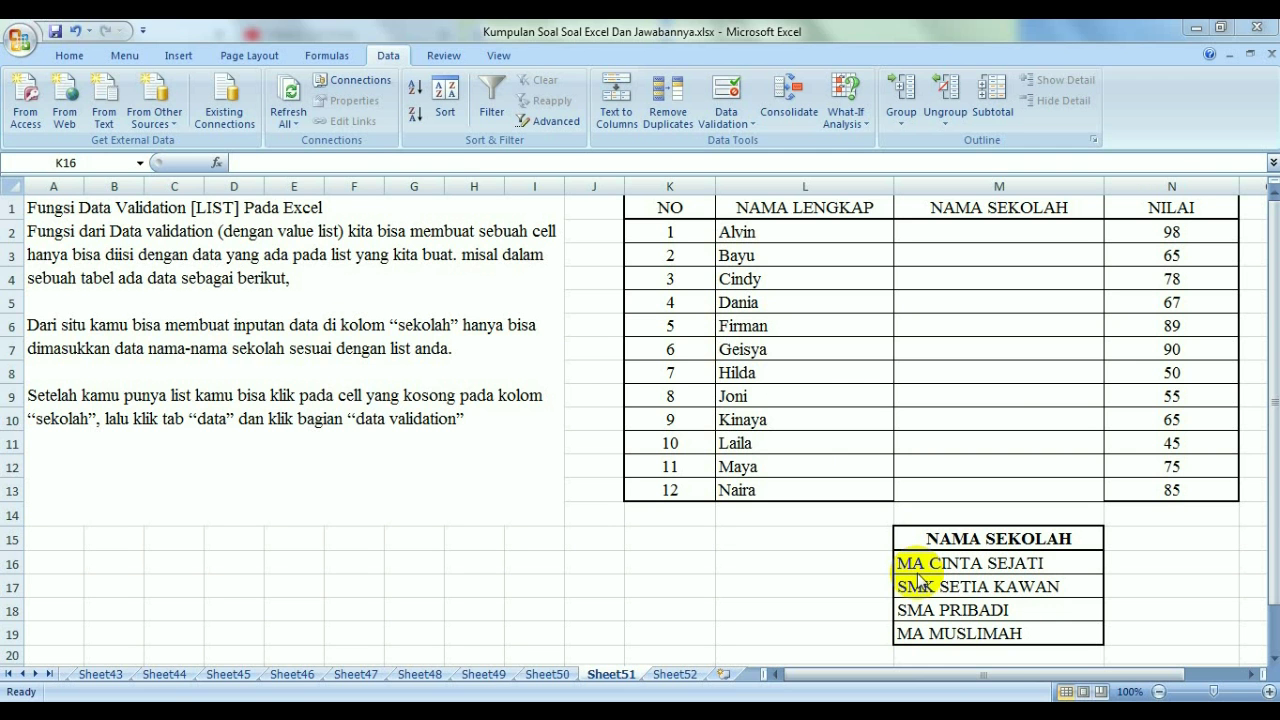
Give M2 a List data validation with source =$M$16:$M$19
click(1036, 233)
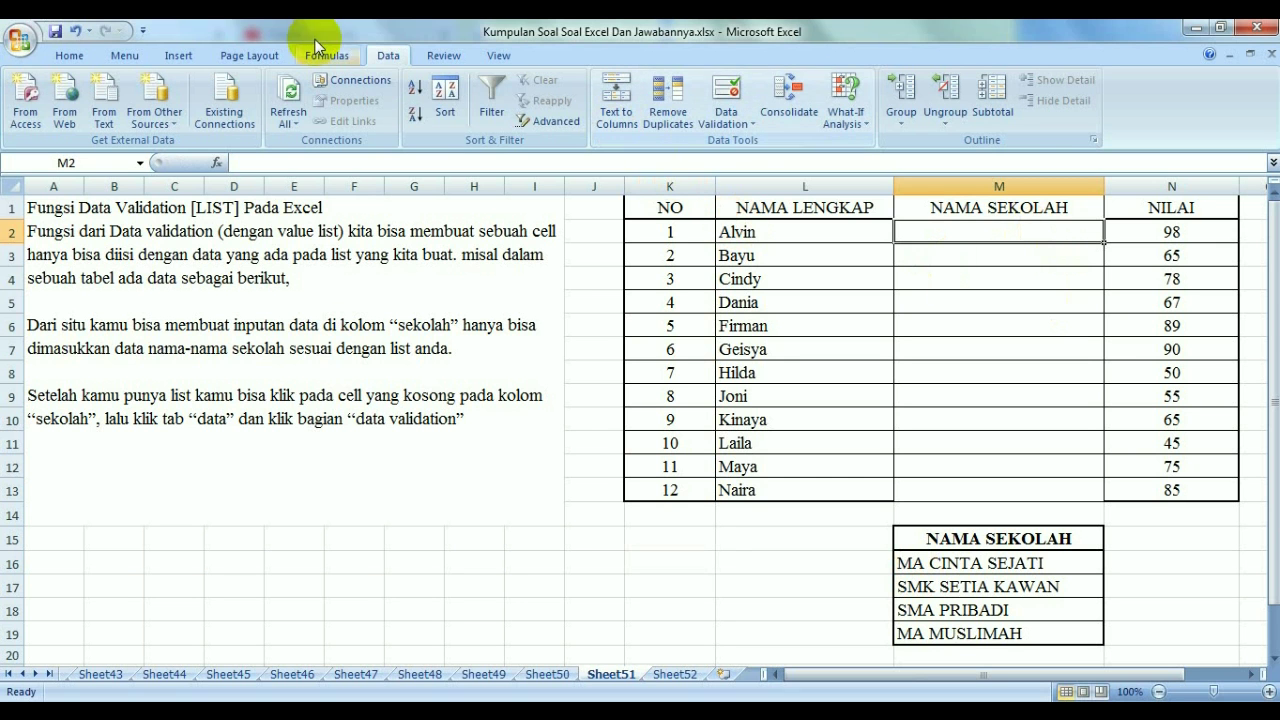
click(748, 125)
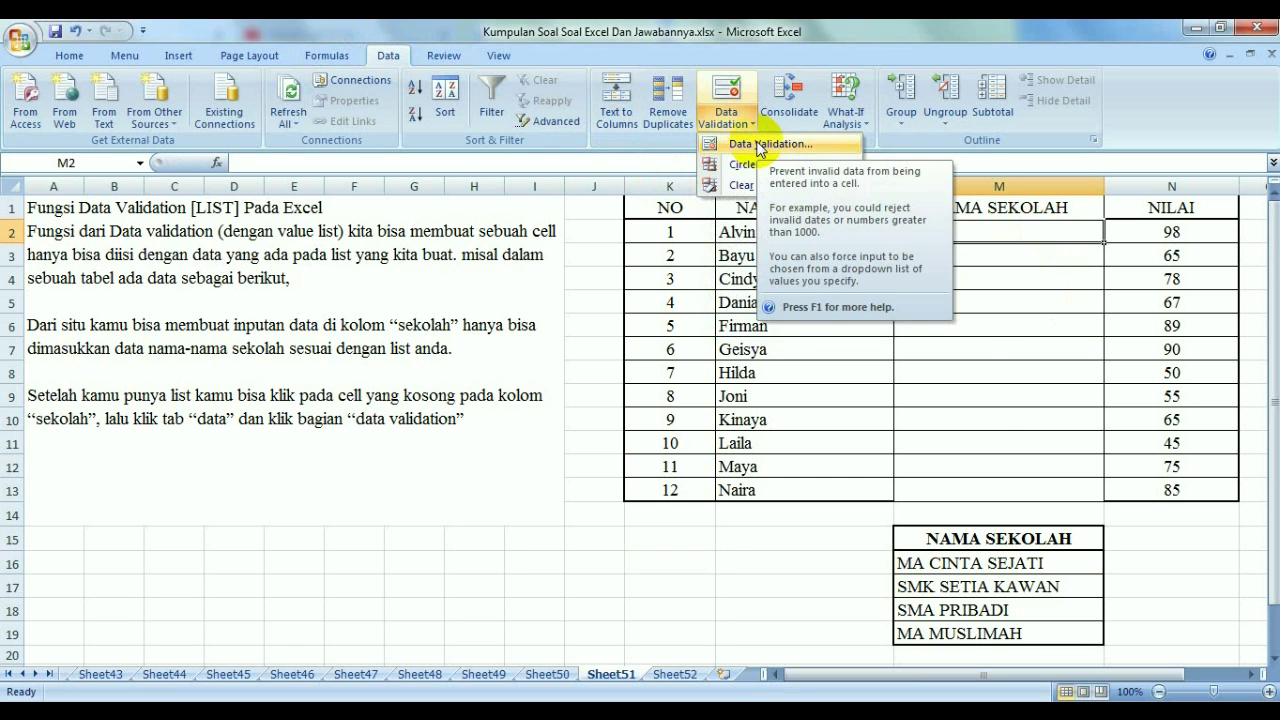
click(759, 145)
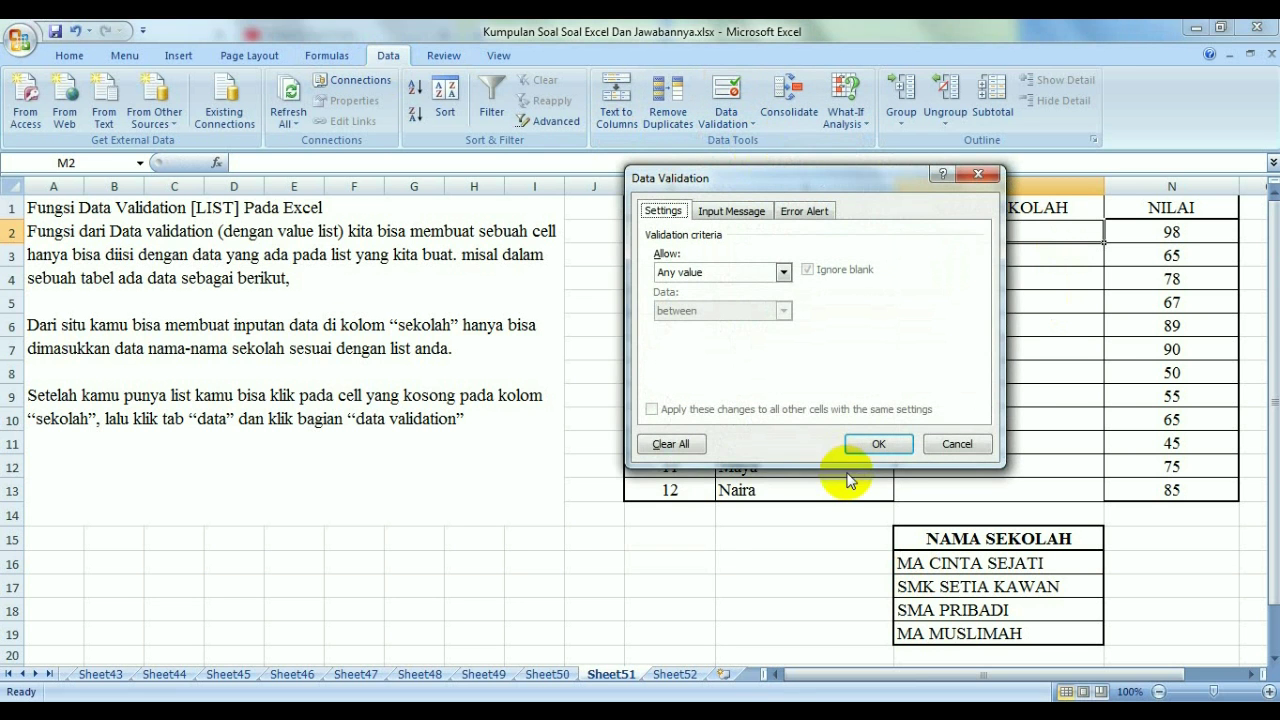
click(784, 273)
click(741, 326)
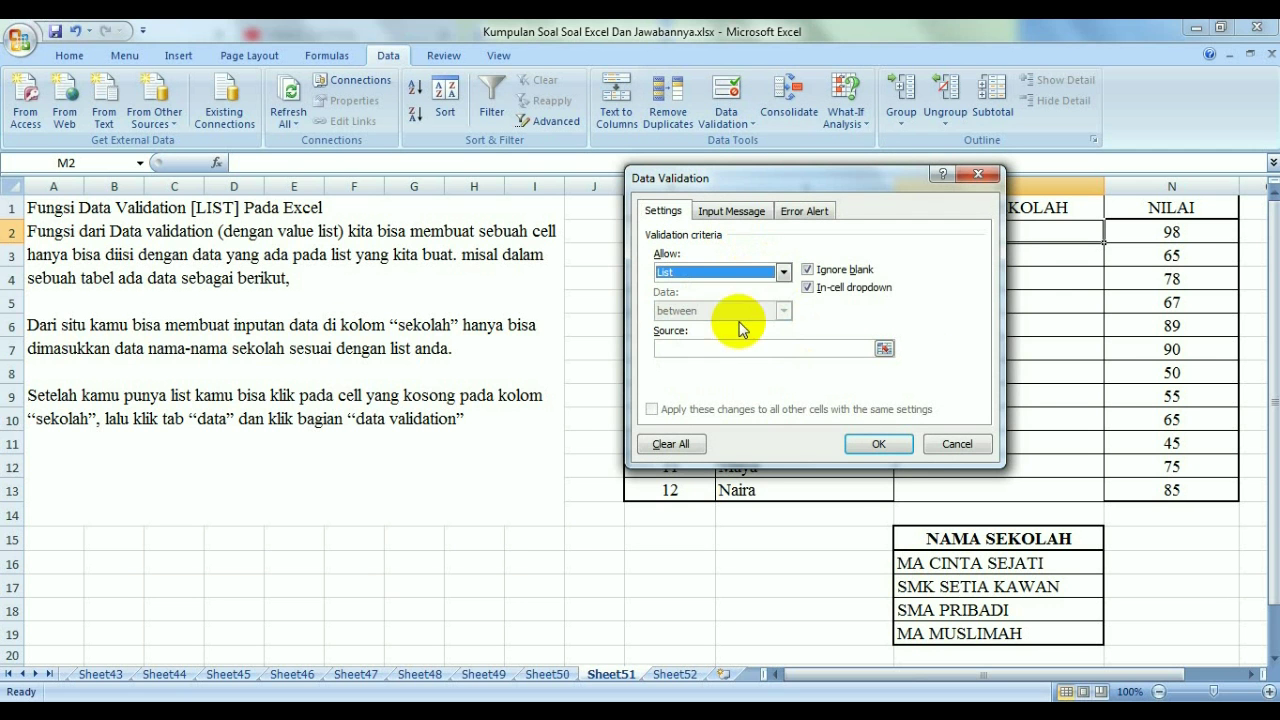
click(722, 349)
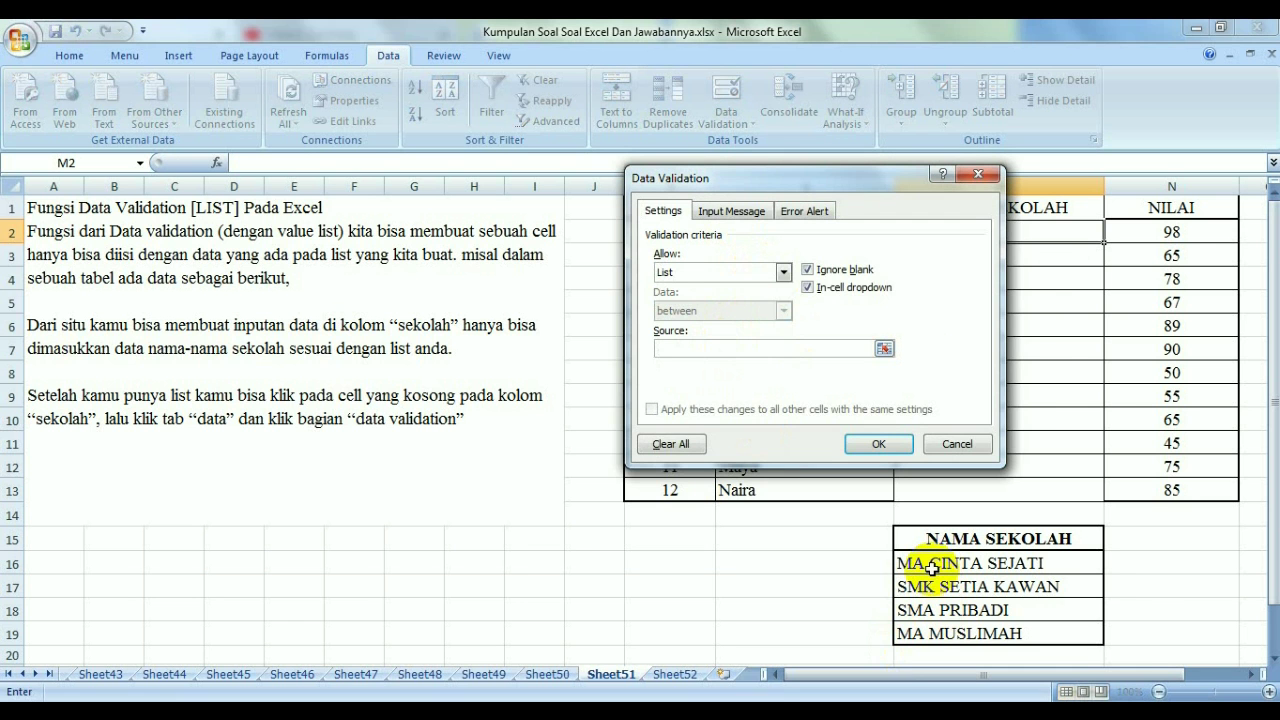
drag(935, 564, 930, 640)
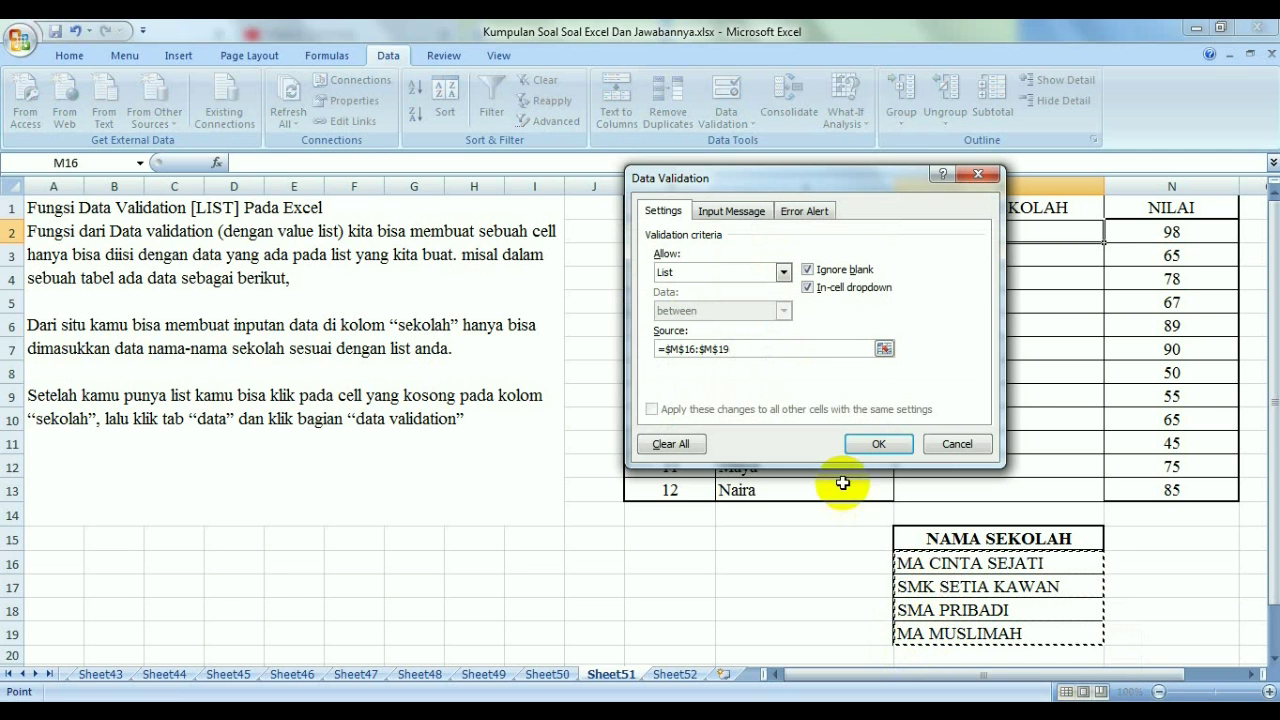
click(874, 447)
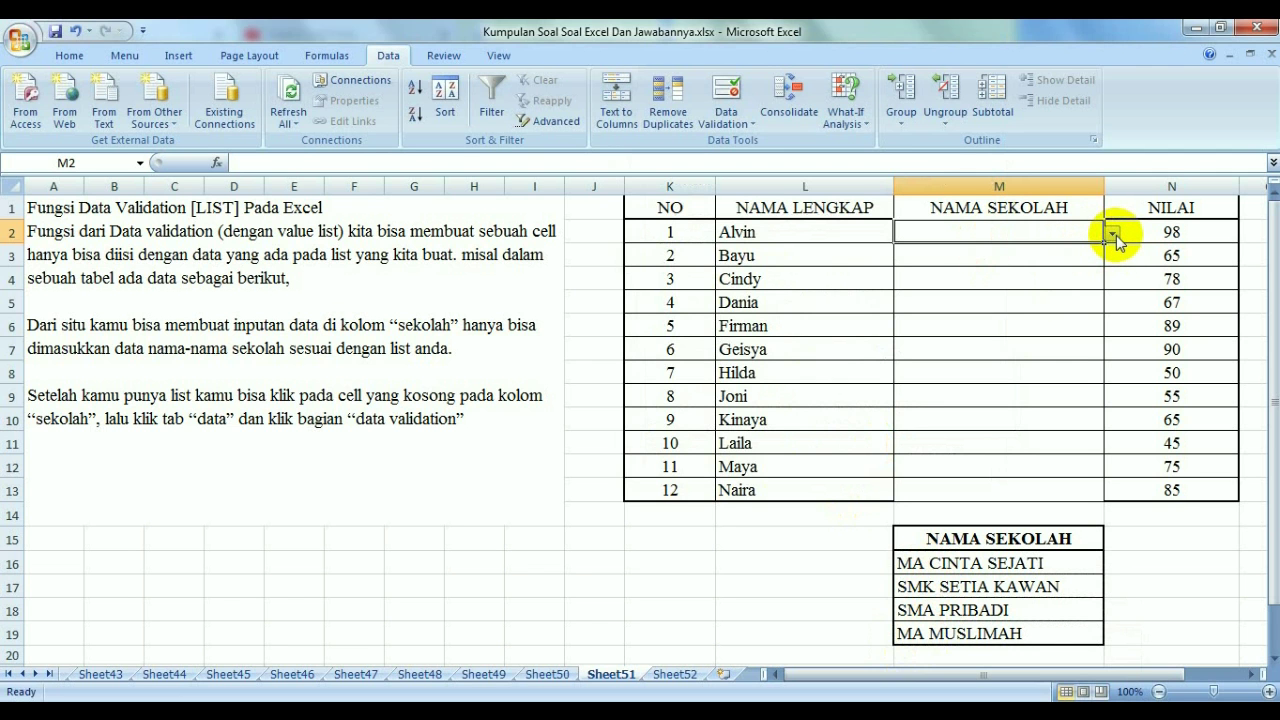
Set M2 to SMK SETIA KAWAN and copy it down the school column to M13
click(1113, 233)
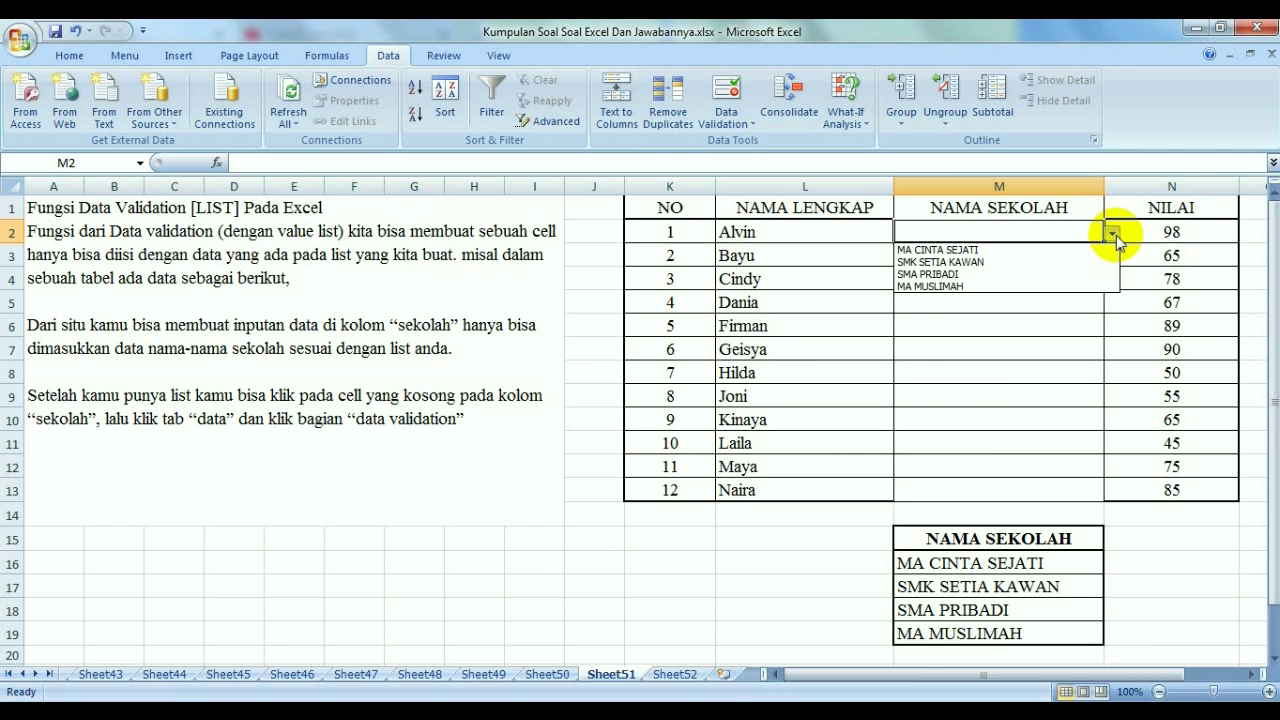
click(1020, 262)
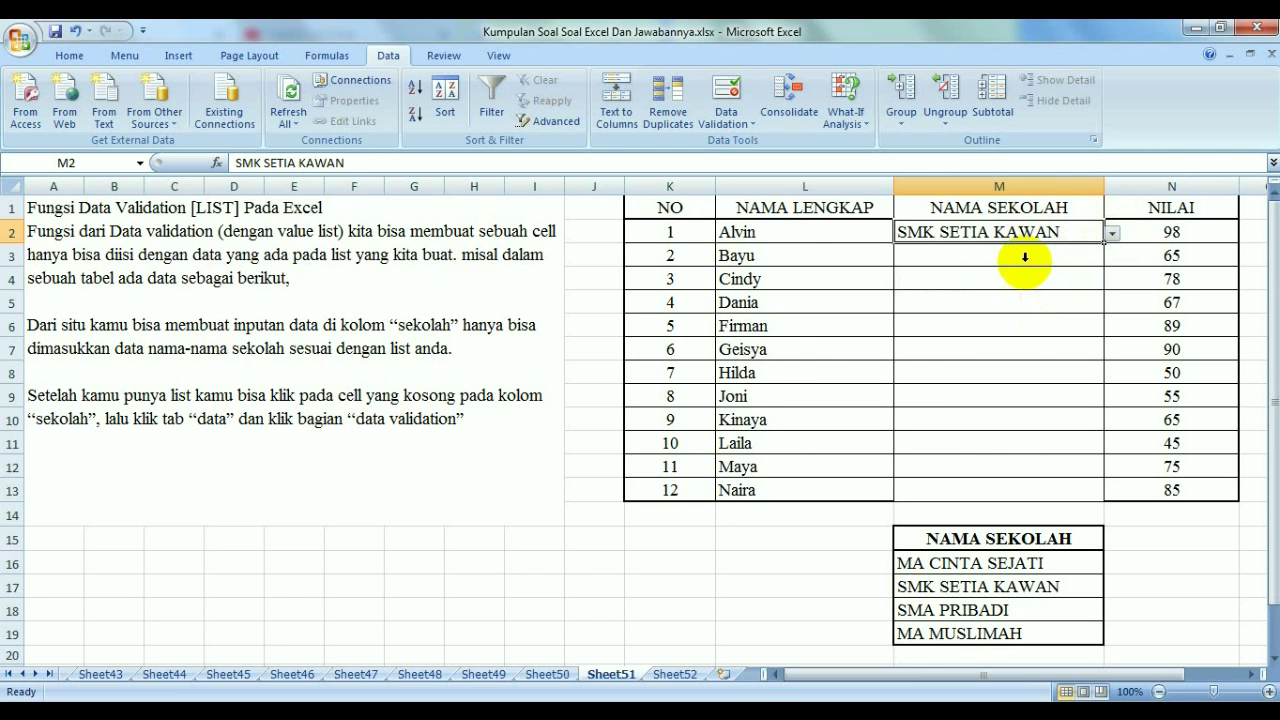
click(1038, 328)
click(1036, 234)
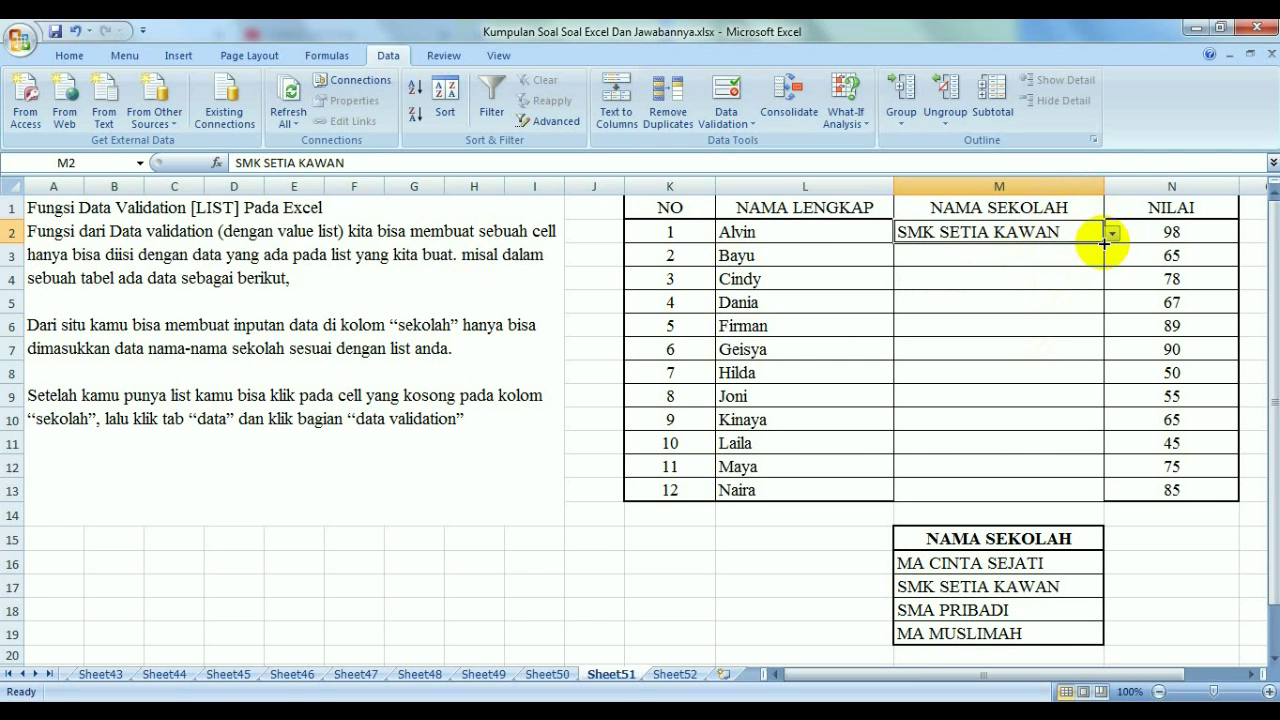
drag(1103, 243, 1104, 507)
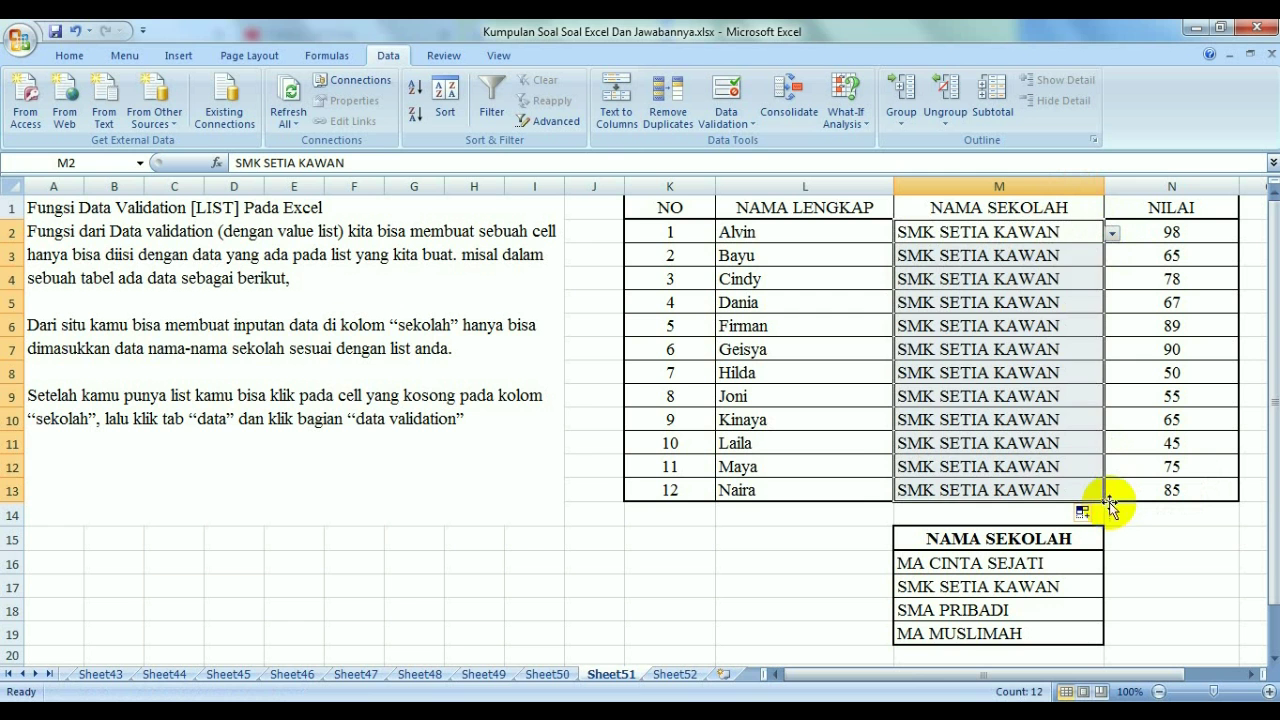
Choose SMA PRIBADI for M3, MA CINTA SEJATI for M4, and MA MUSLIMAH for M5
click(1066, 256)
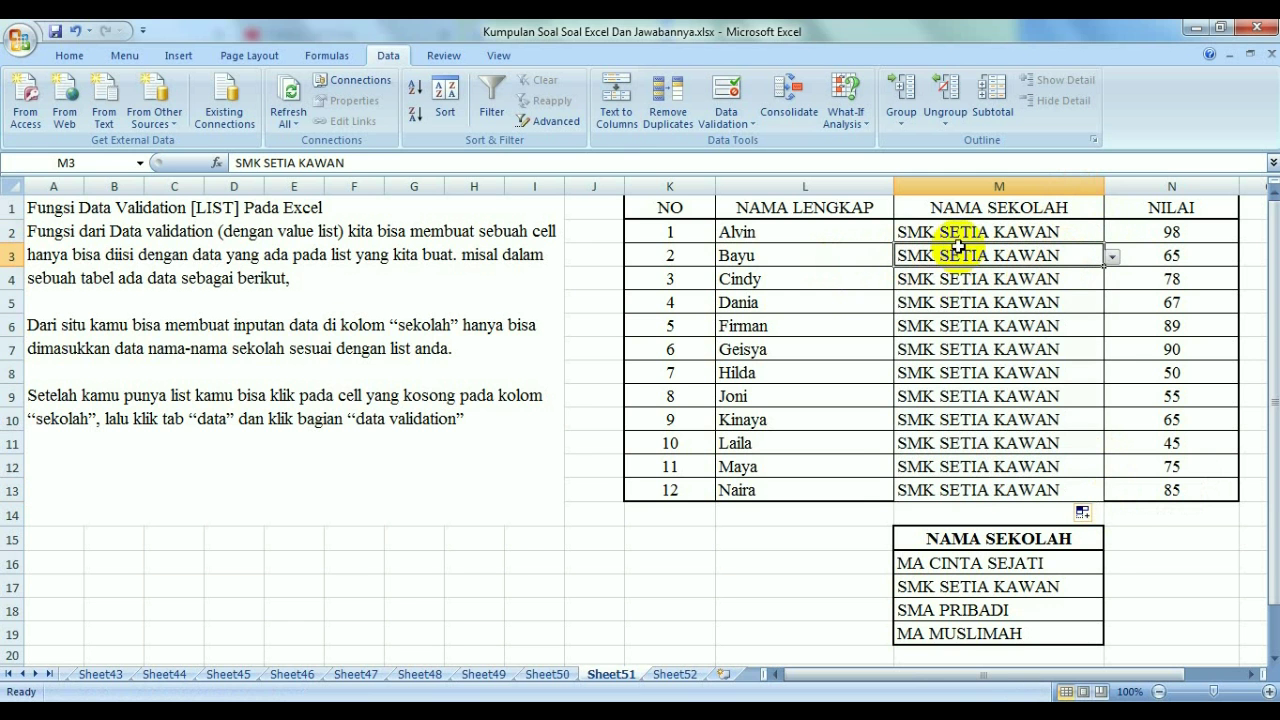
click(1112, 258)
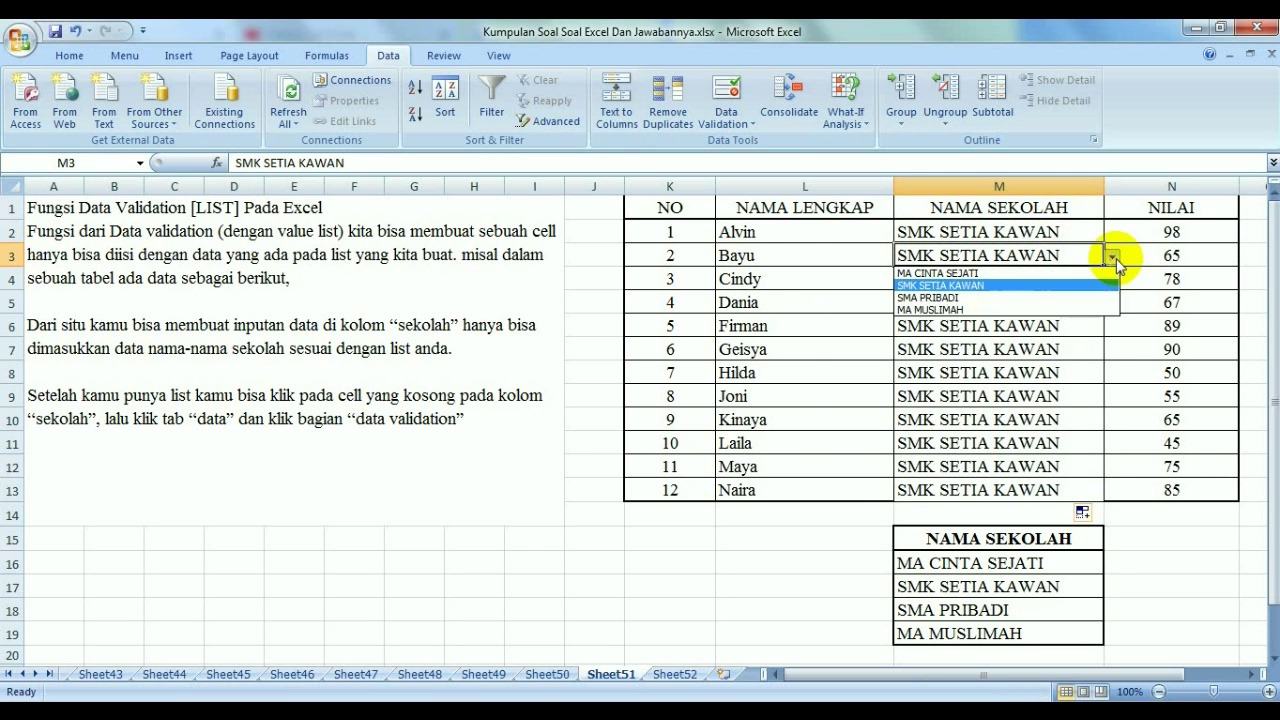
click(1038, 298)
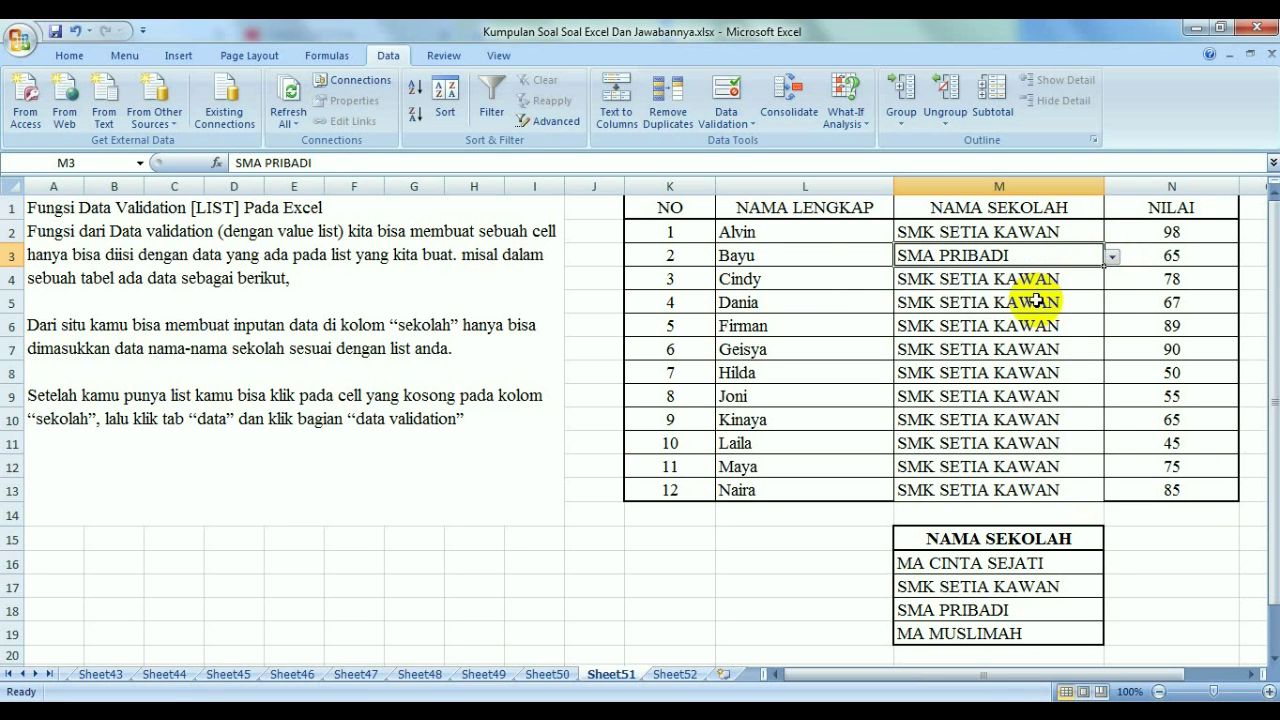
click(1070, 279)
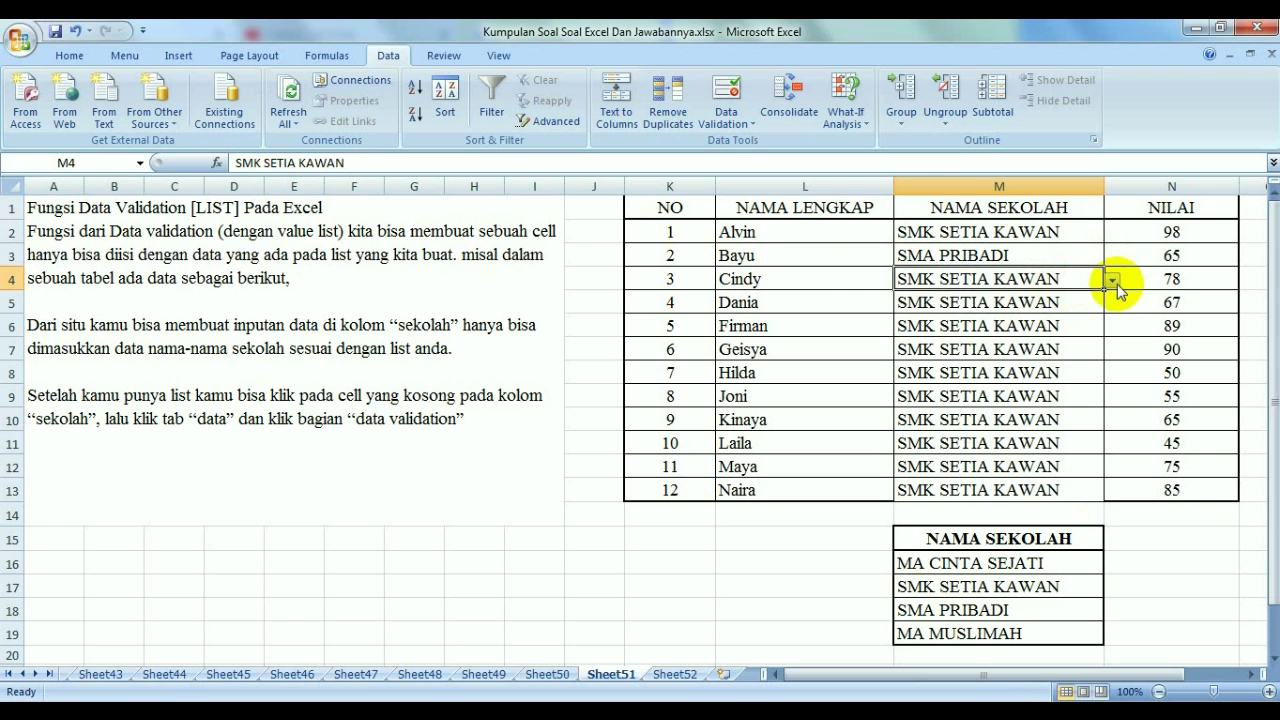
click(1112, 281)
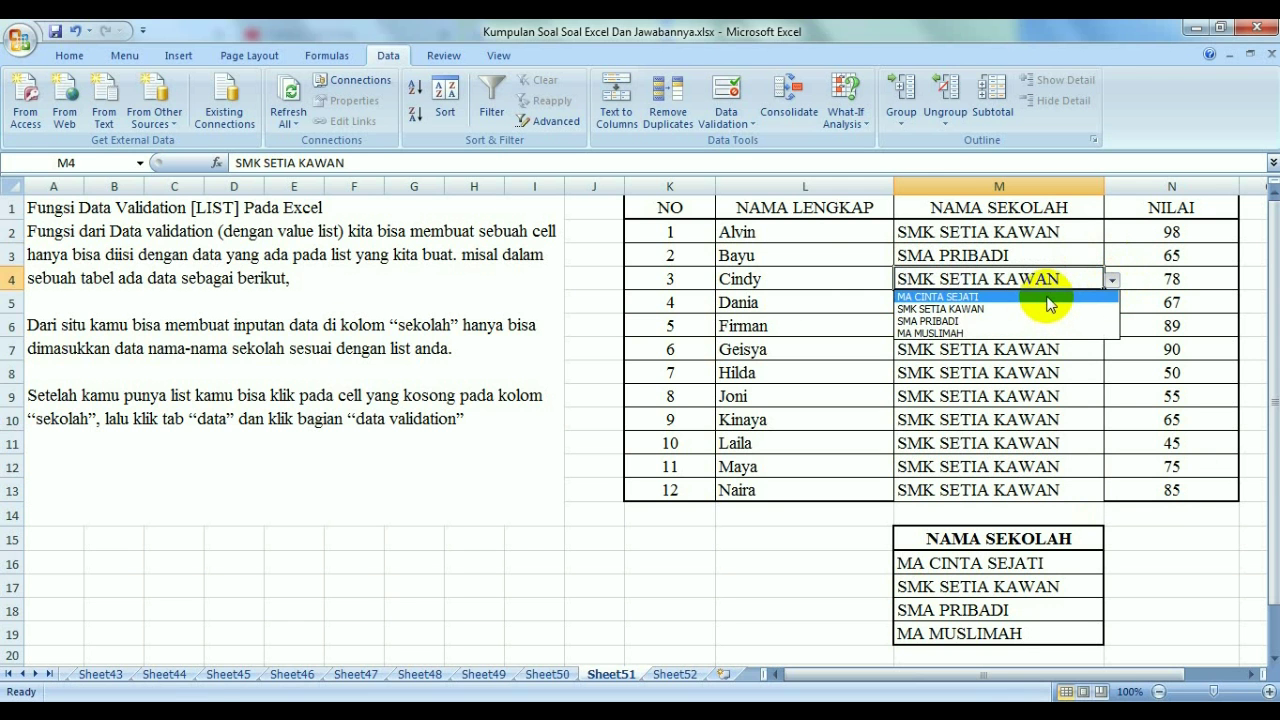
click(1047, 298)
click(1074, 305)
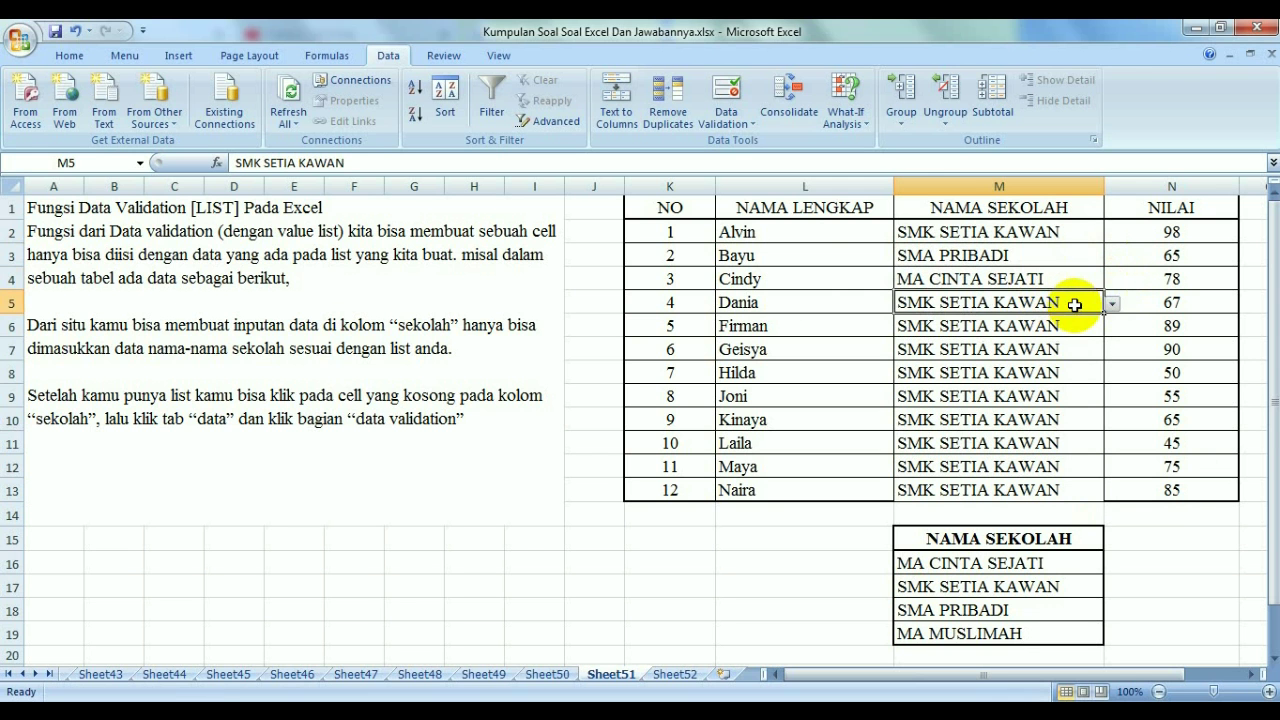
click(1112, 303)
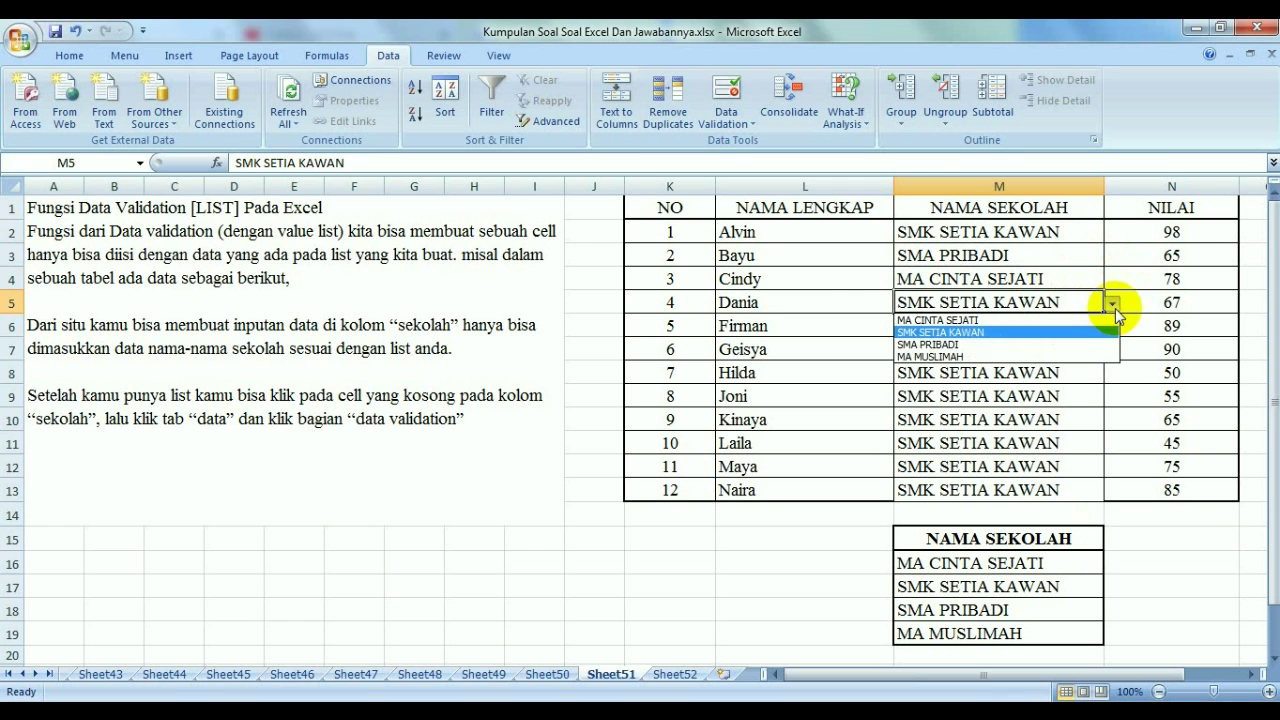
click(1060, 357)
Choose MA CINTA SEJATI for M6, keep SMK SETIA KAWAN for M7, and set M8 to SMA PRIBADI
click(1060, 330)
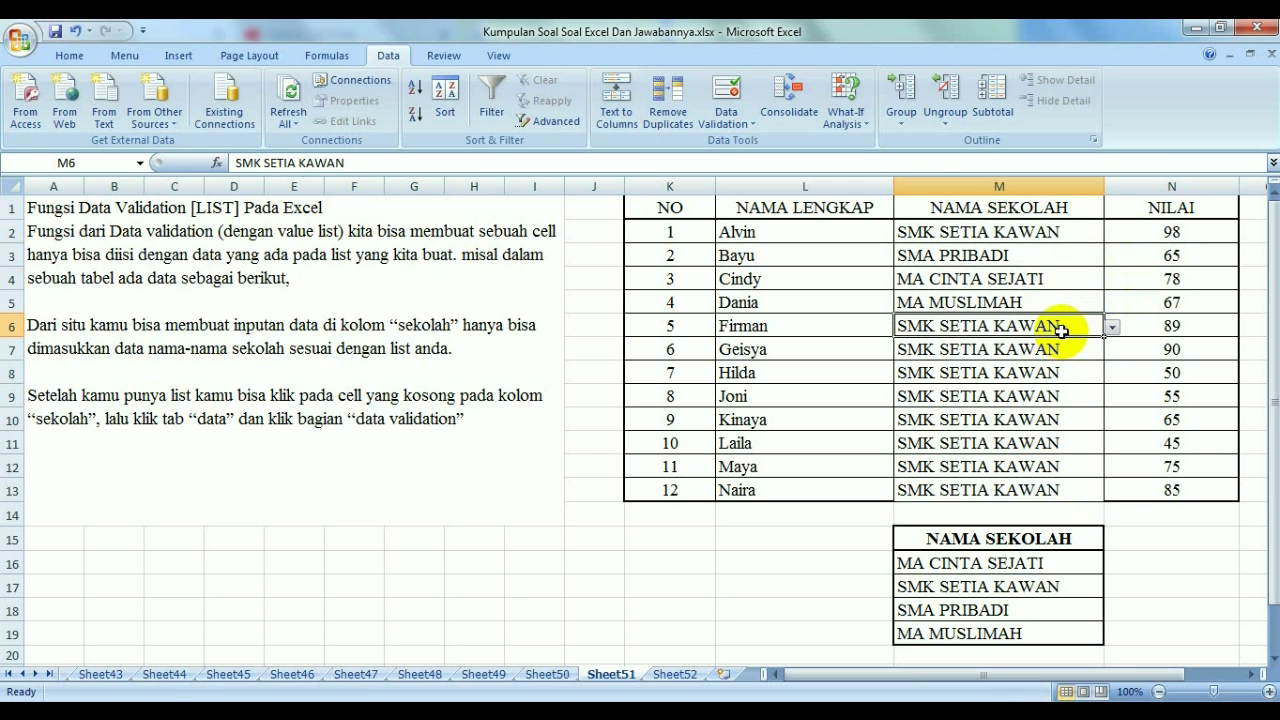
click(1112, 328)
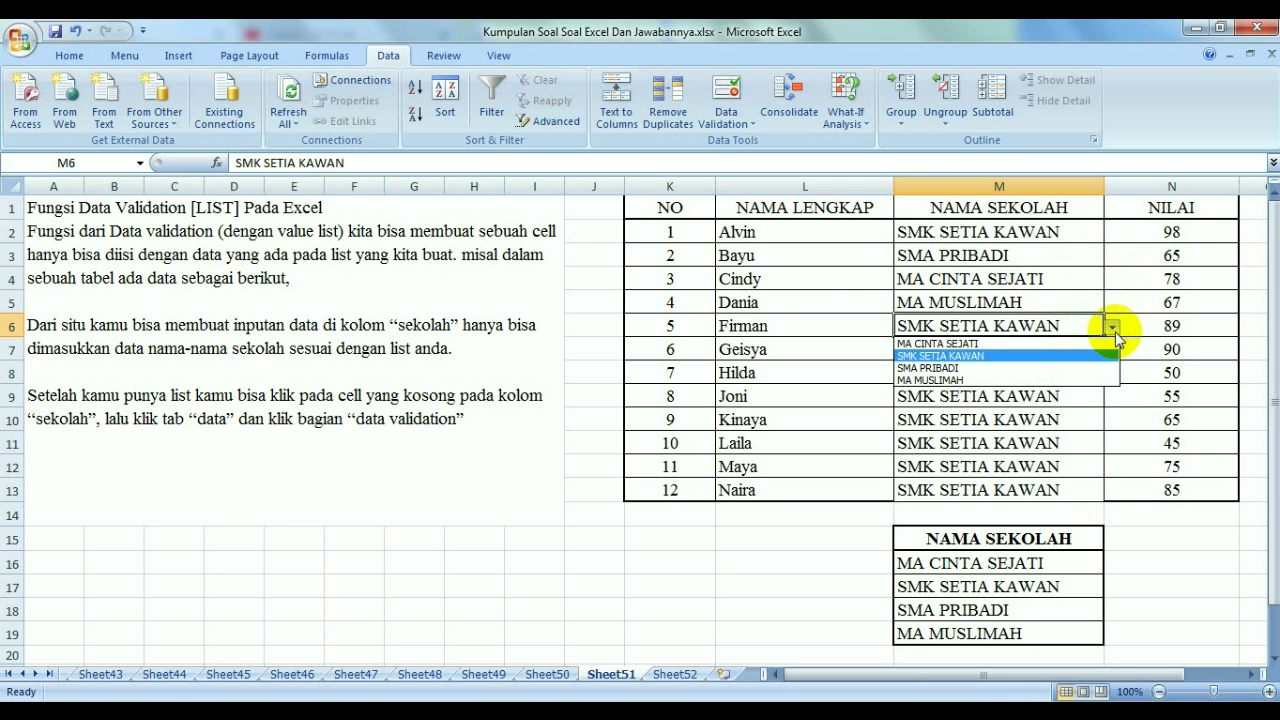
click(1057, 343)
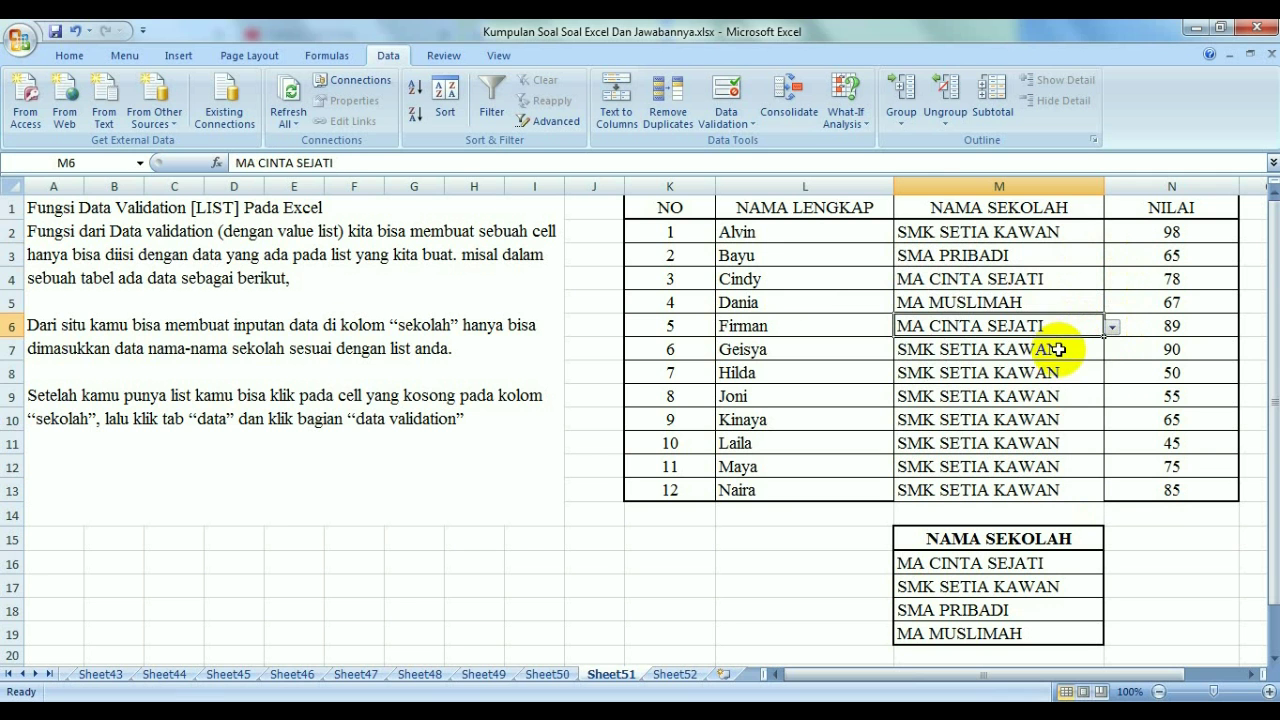
click(1057, 349)
click(1112, 349)
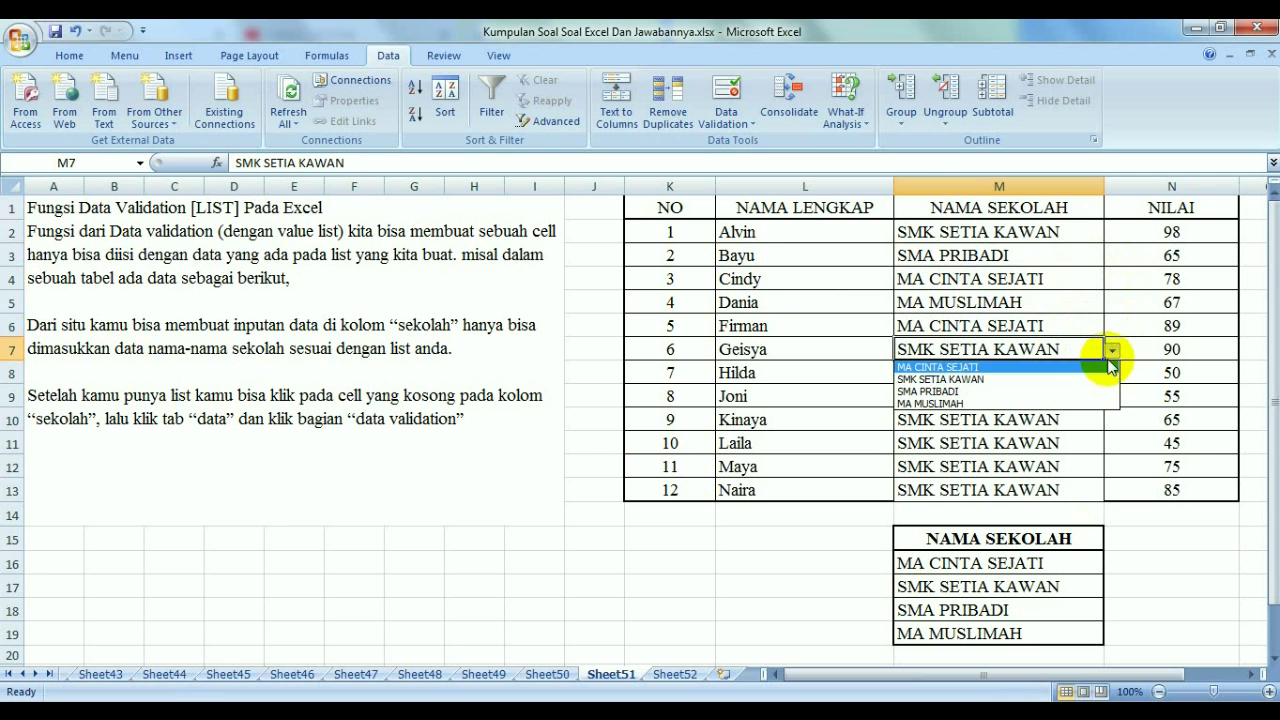
click(1055, 380)
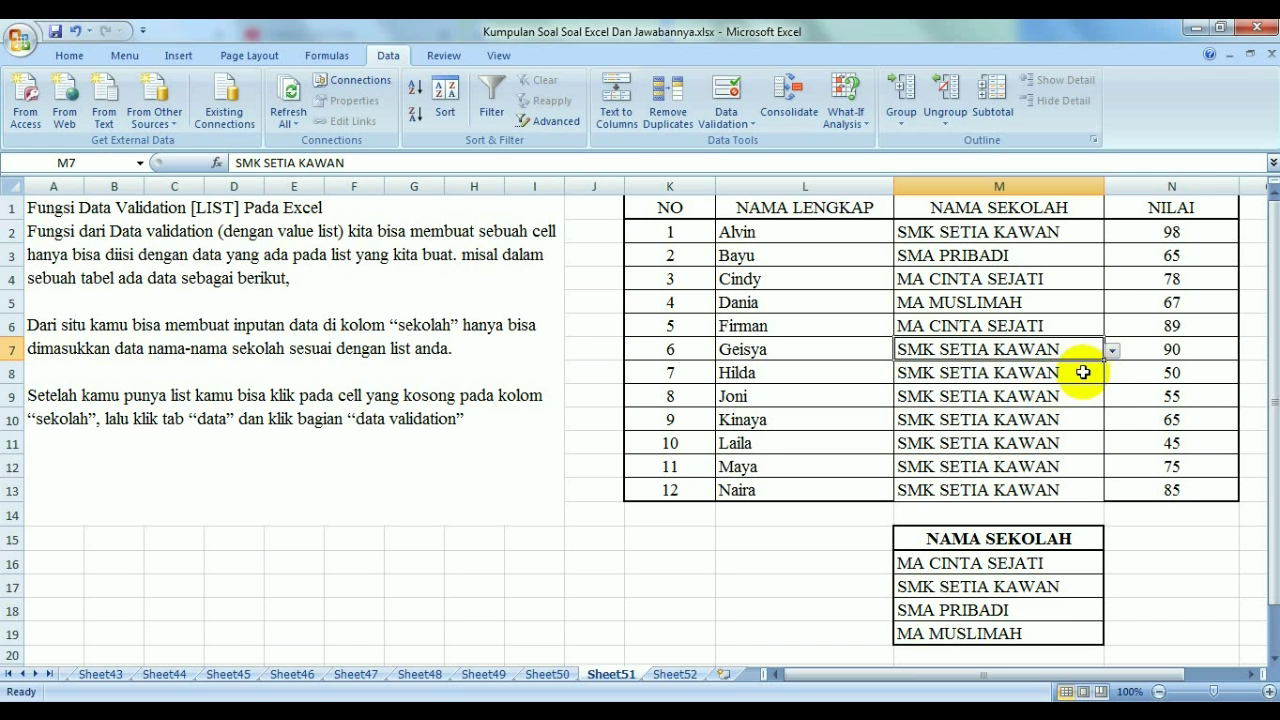
click(1083, 372)
click(1111, 374)
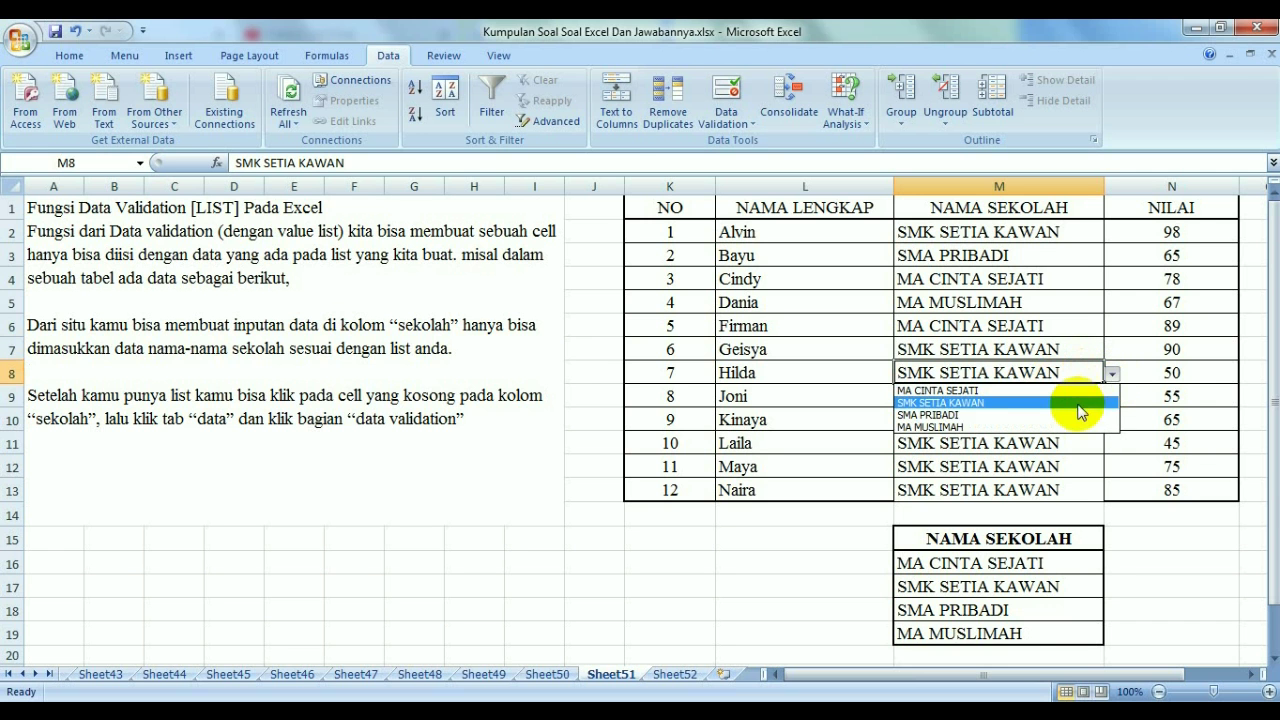
click(1066, 415)
Set M9 to MA CINTA SEJATI, M10 and M11 to MA MUSLIMAH, and M13 to MA CINTA SEJATI
click(1066, 395)
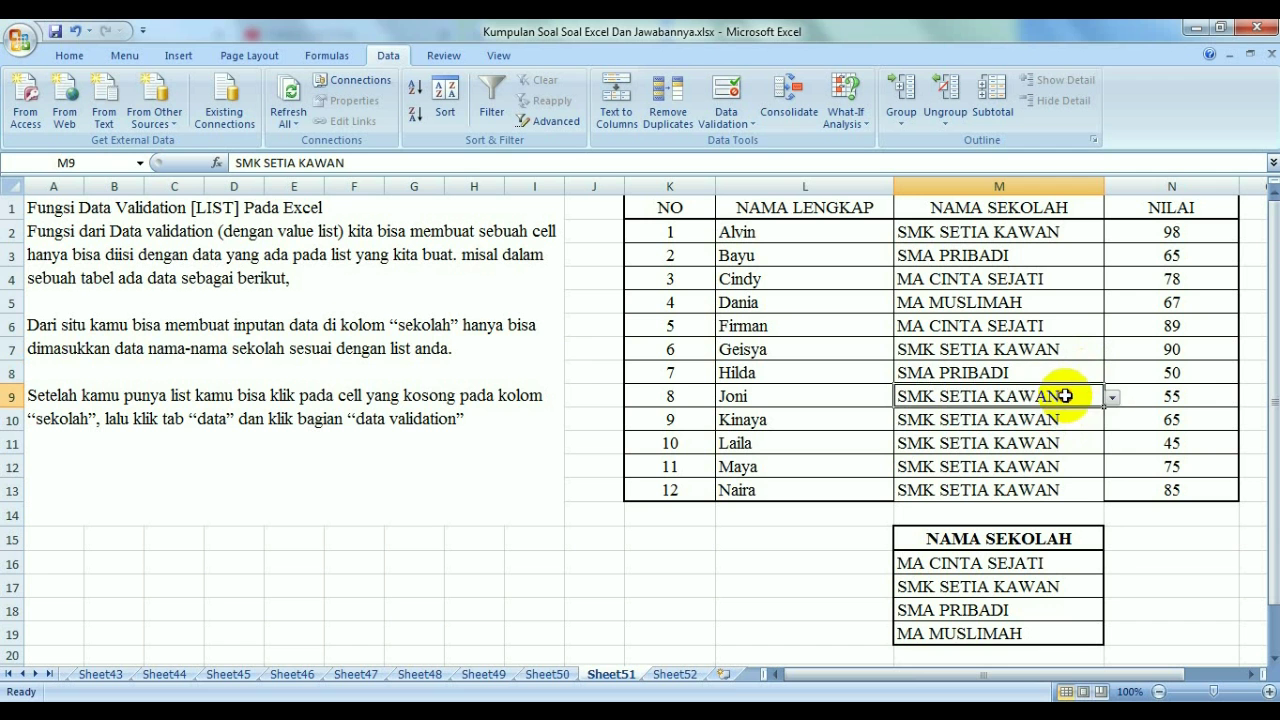
click(1112, 398)
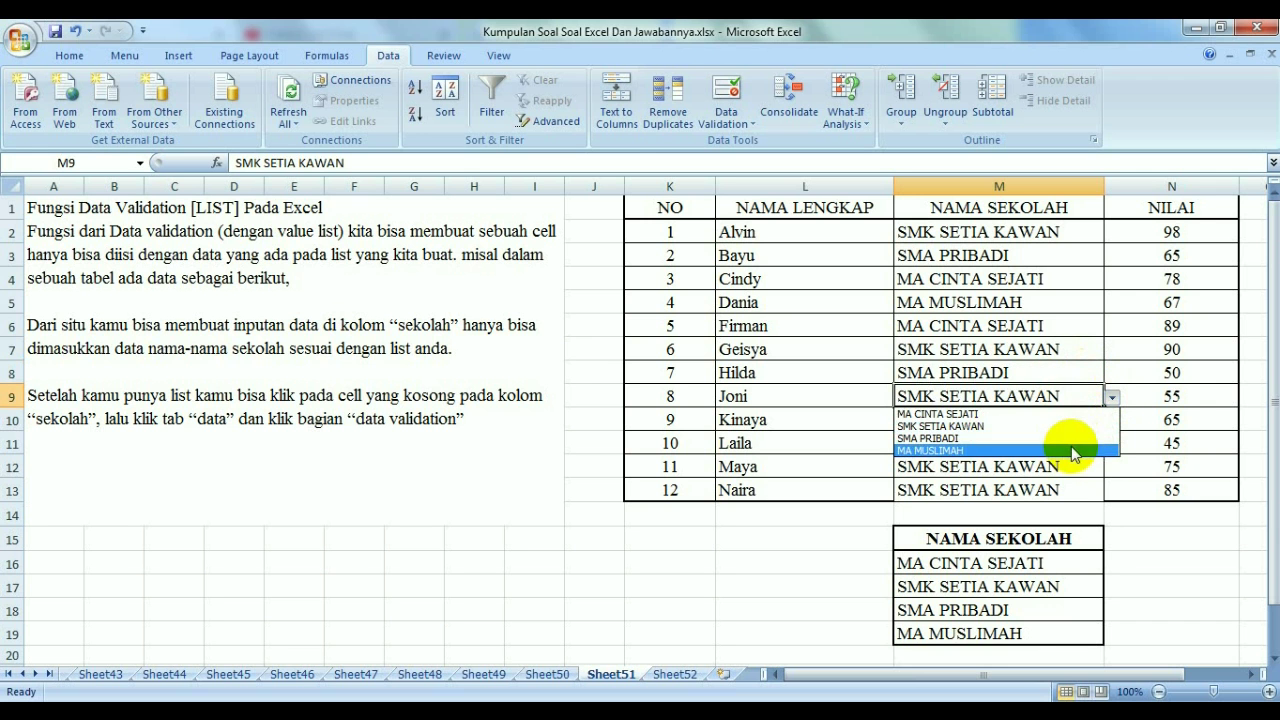
click(1064, 414)
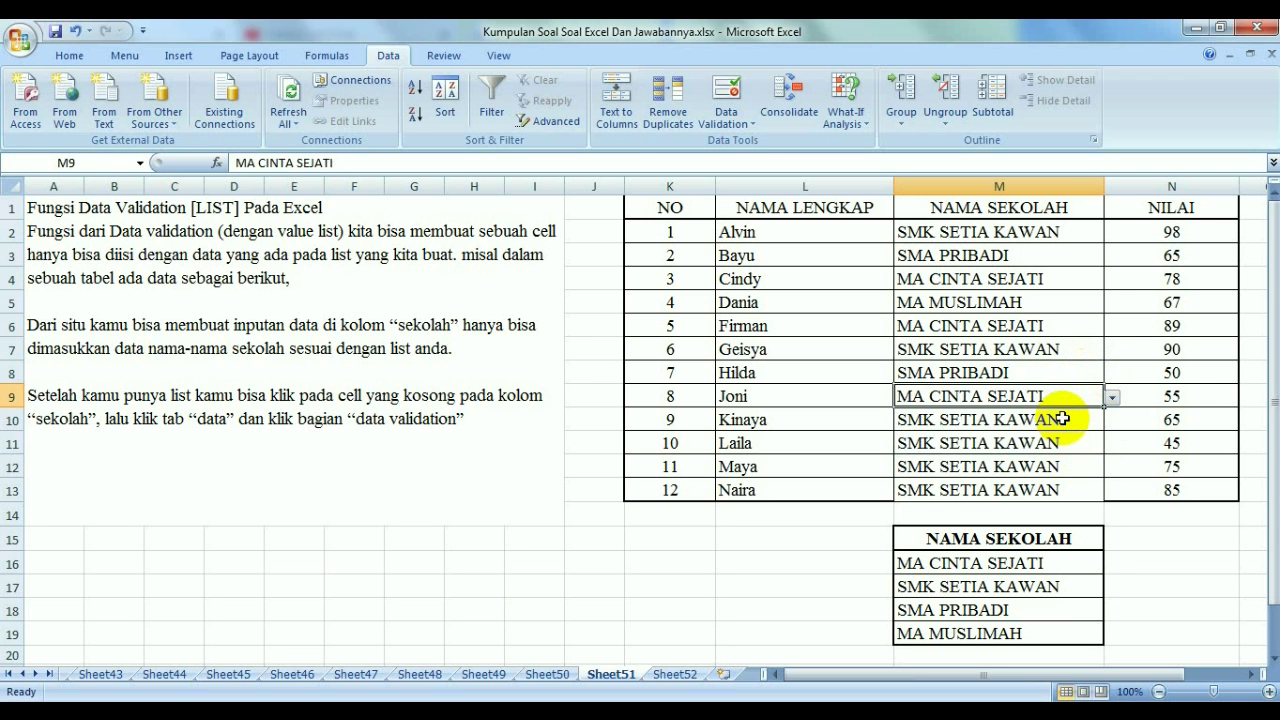
click(1065, 418)
click(1112, 422)
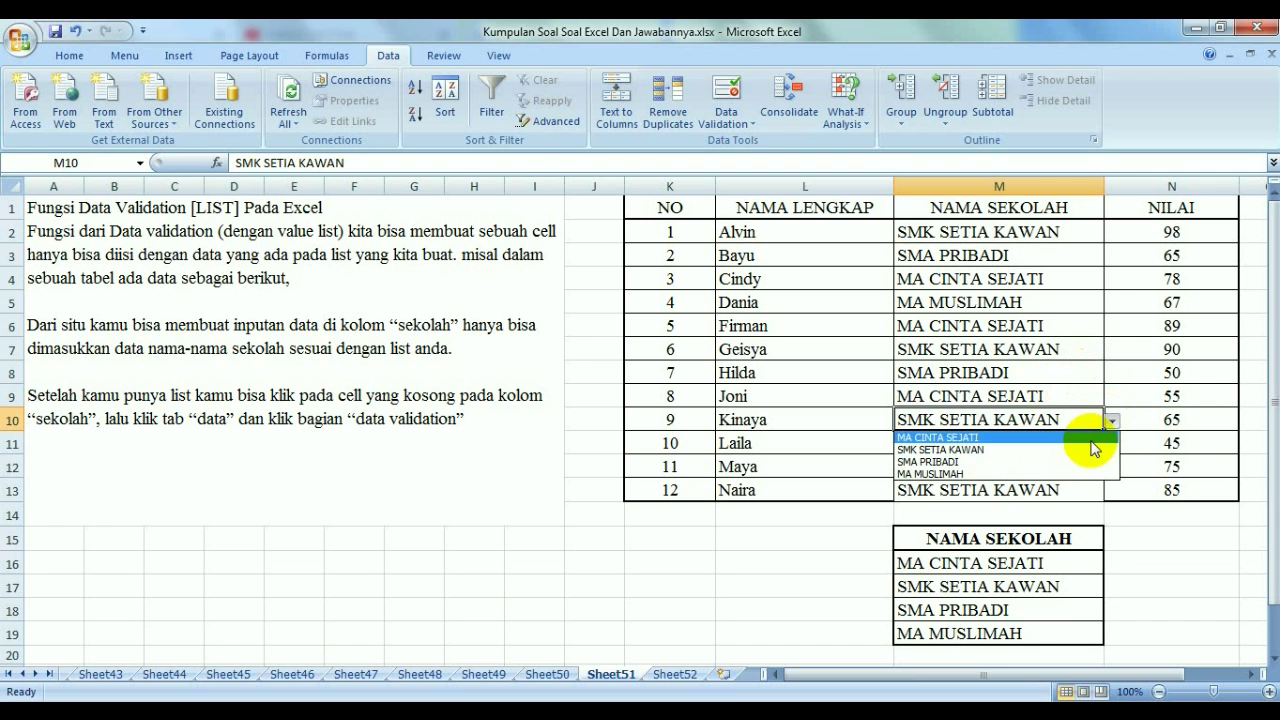
click(1053, 472)
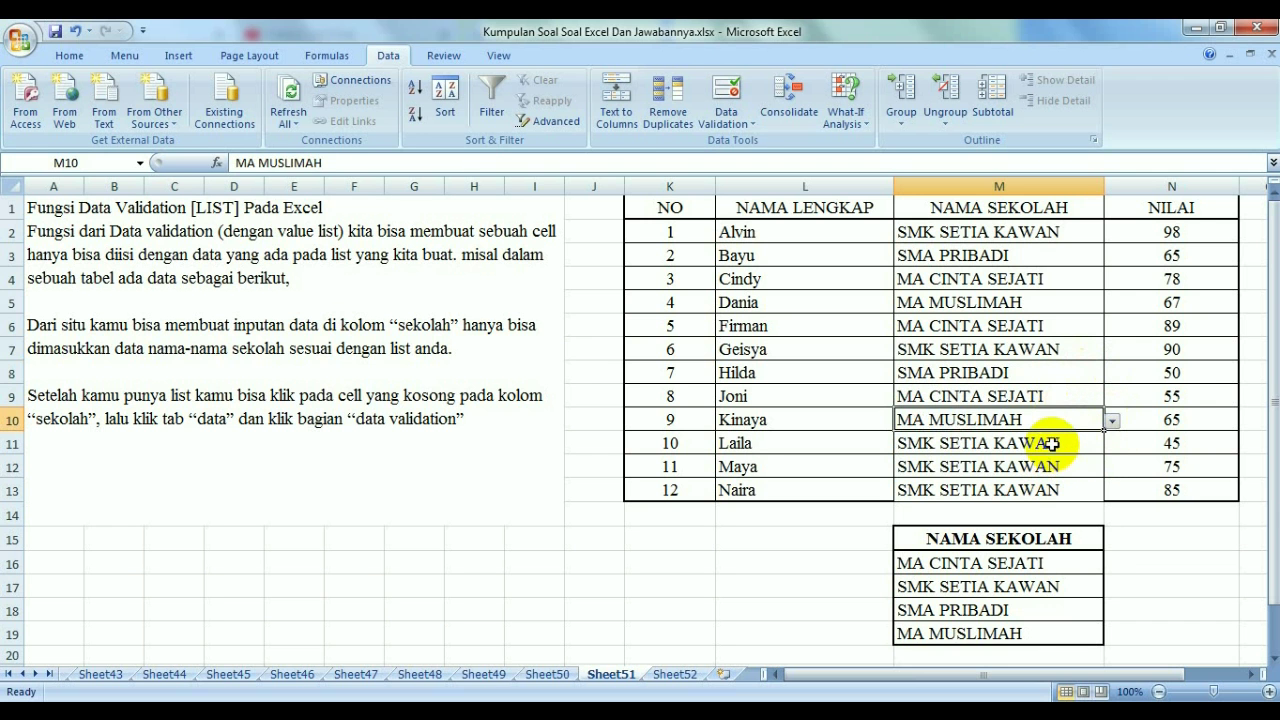
click(1058, 442)
click(1112, 444)
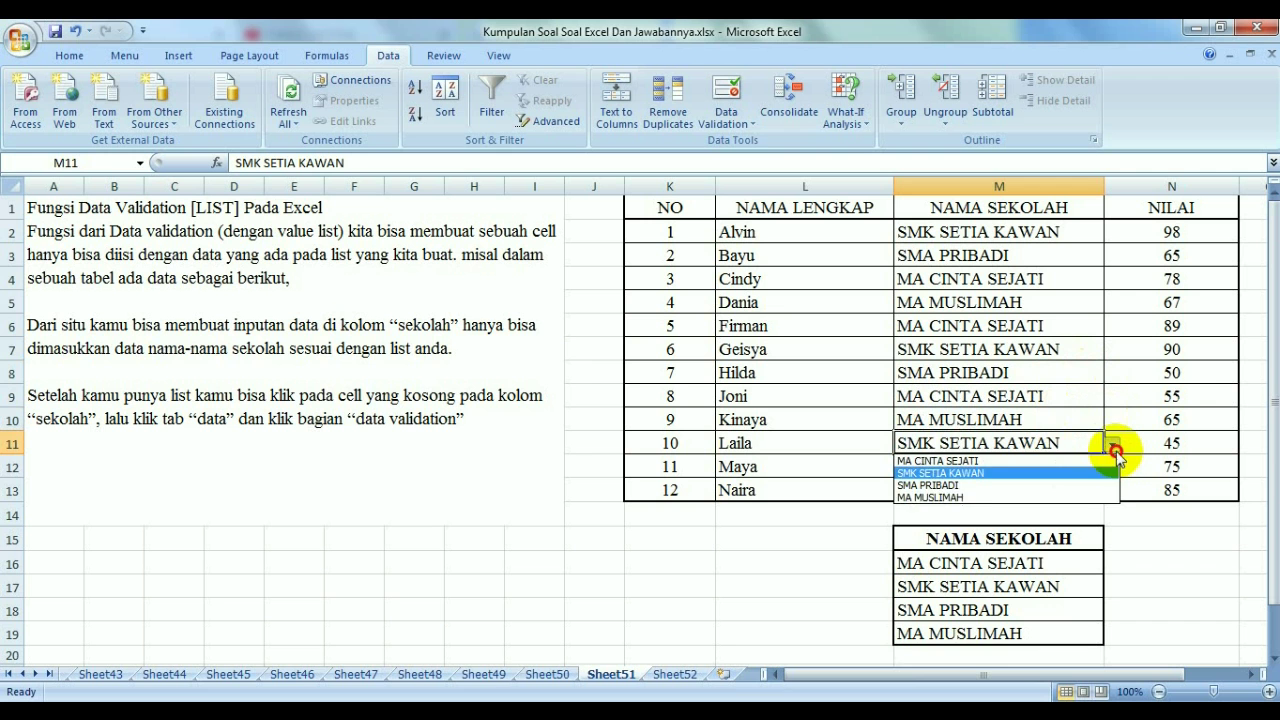
click(1068, 497)
click(1068, 497)
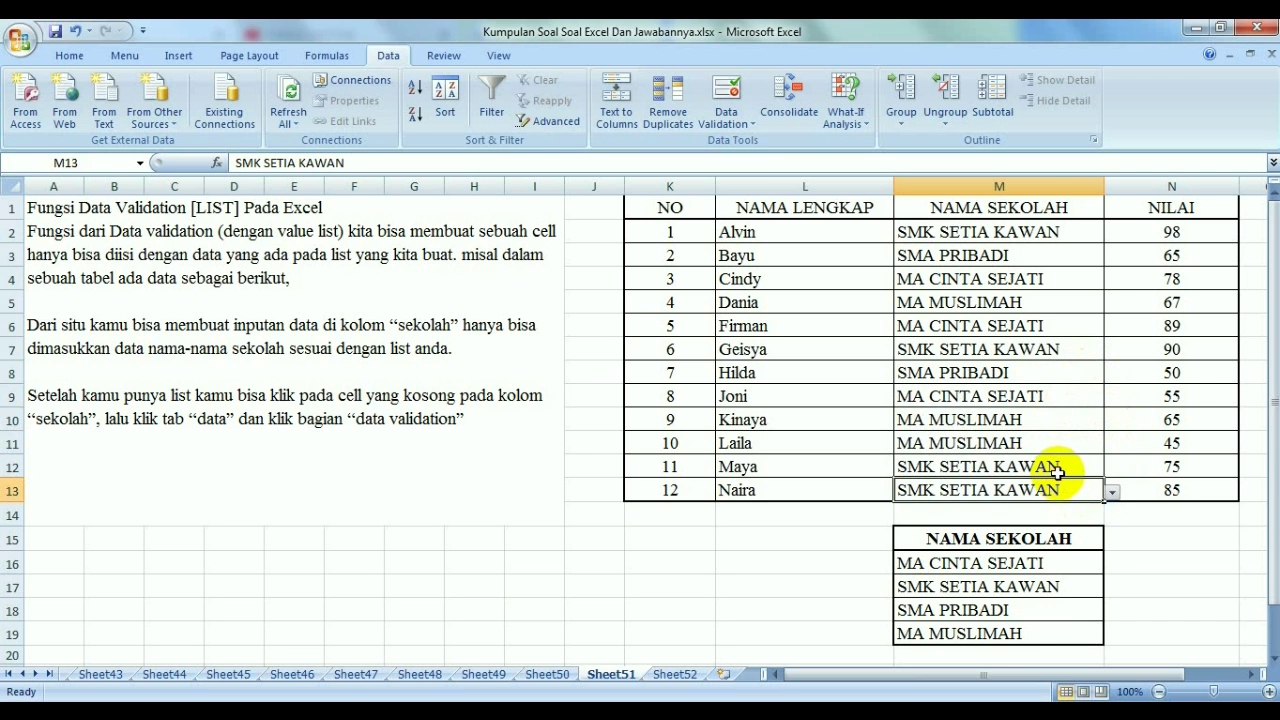
click(1058, 468)
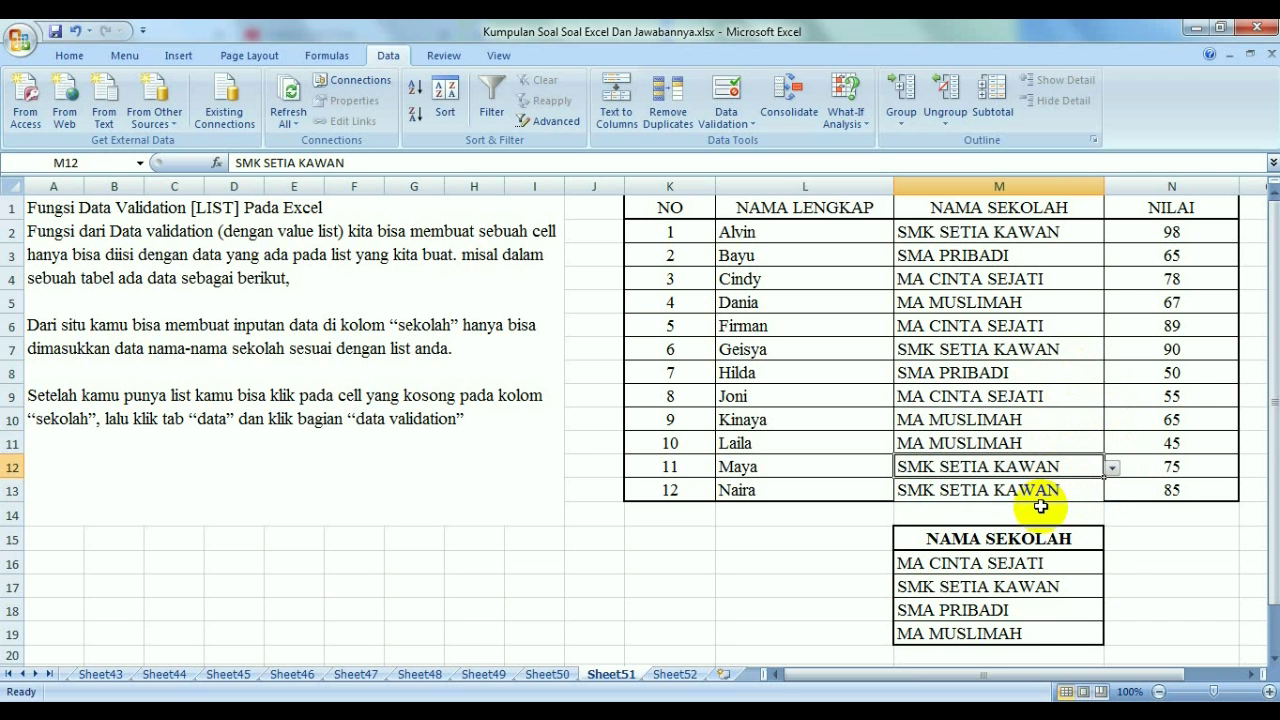
click(1030, 492)
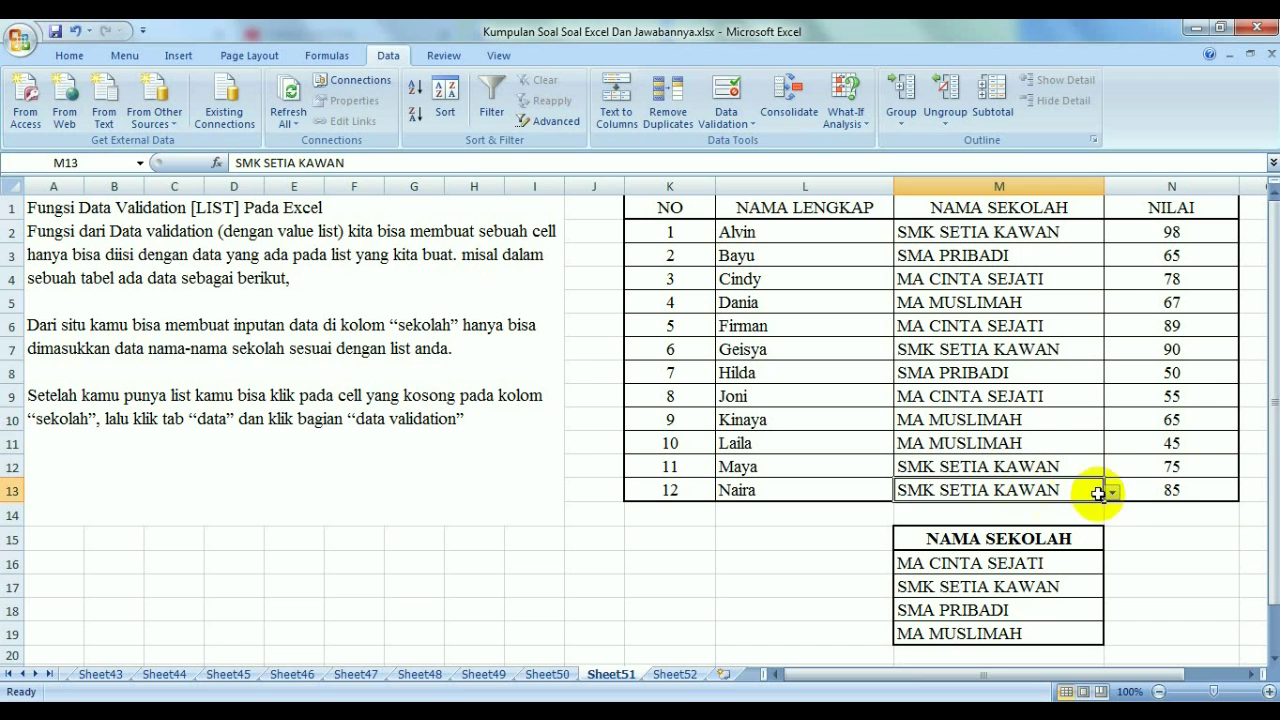
click(1113, 492)
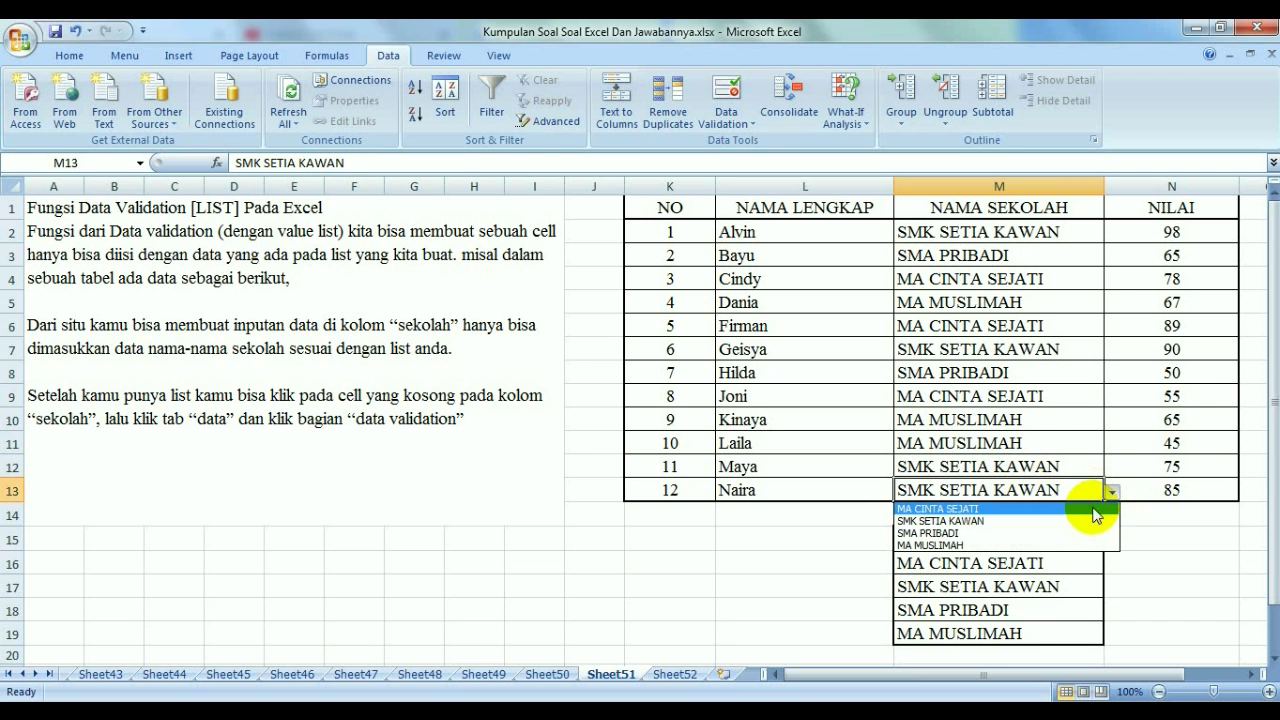
click(1092, 509)
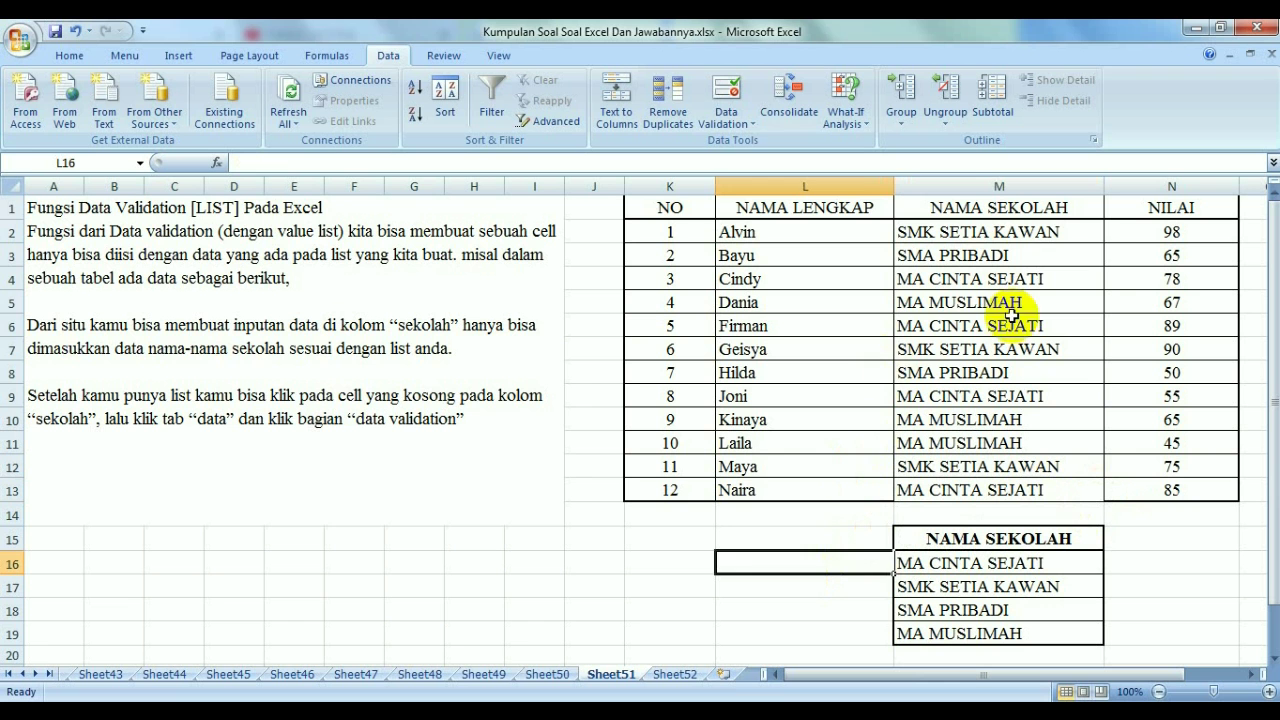
Recheck M2's school list and close it, leaving Alvin's school unchanged
click(1010, 322)
click(1070, 238)
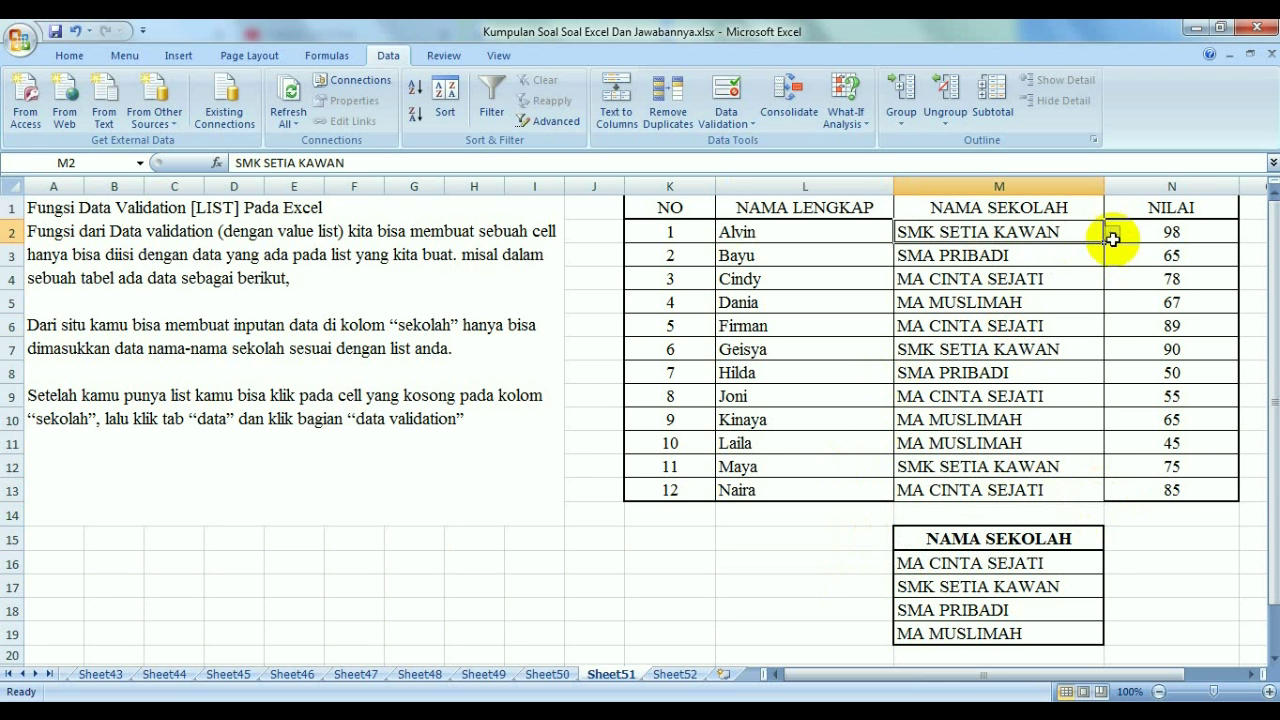
click(1112, 233)
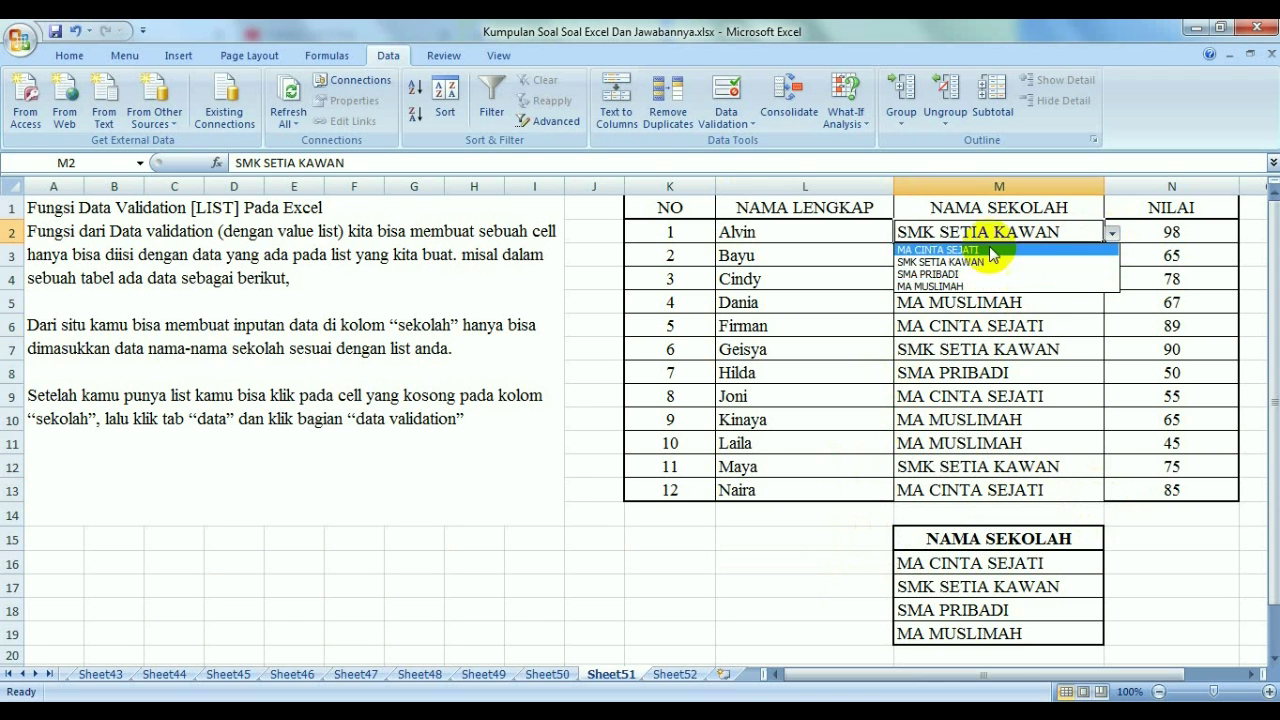
click(1111, 233)
click(1111, 233)
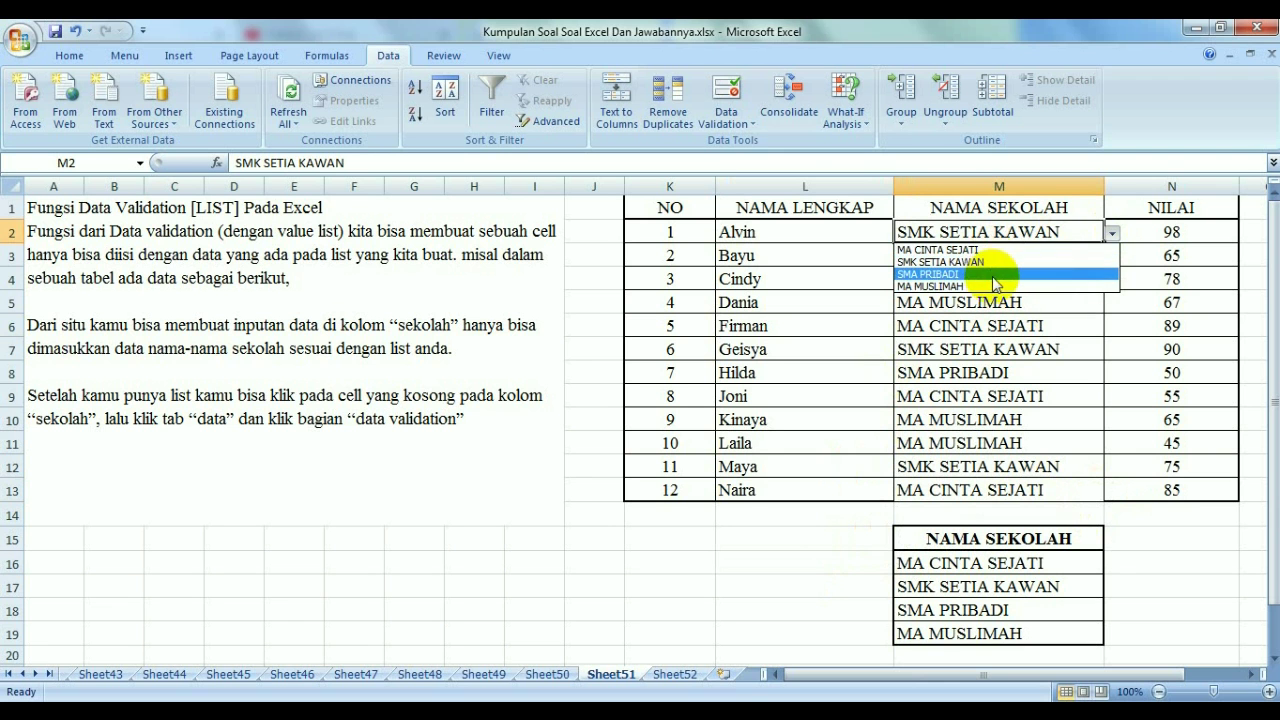
click(743, 576)
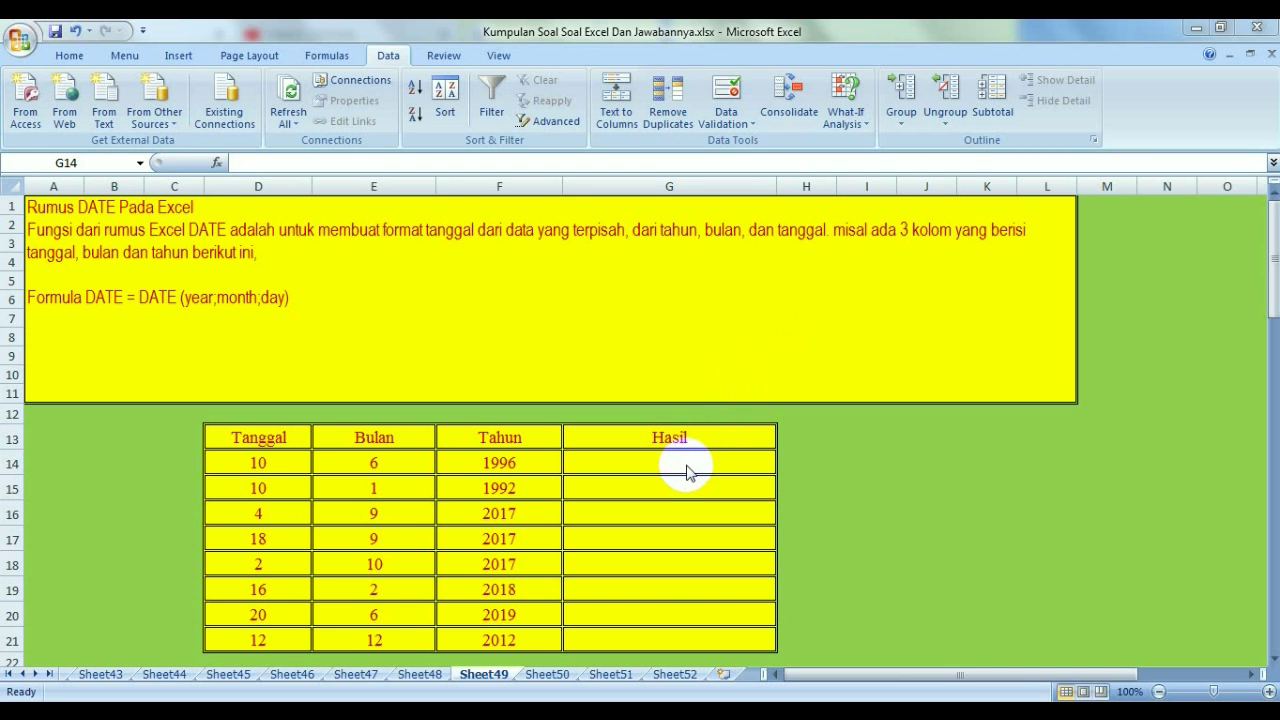
Enter =DATE(F14;E14;D14) in G14 and fill it down to G21
key(shift+Down)
key(shift+Down)
key(shift+Down)
text(=)
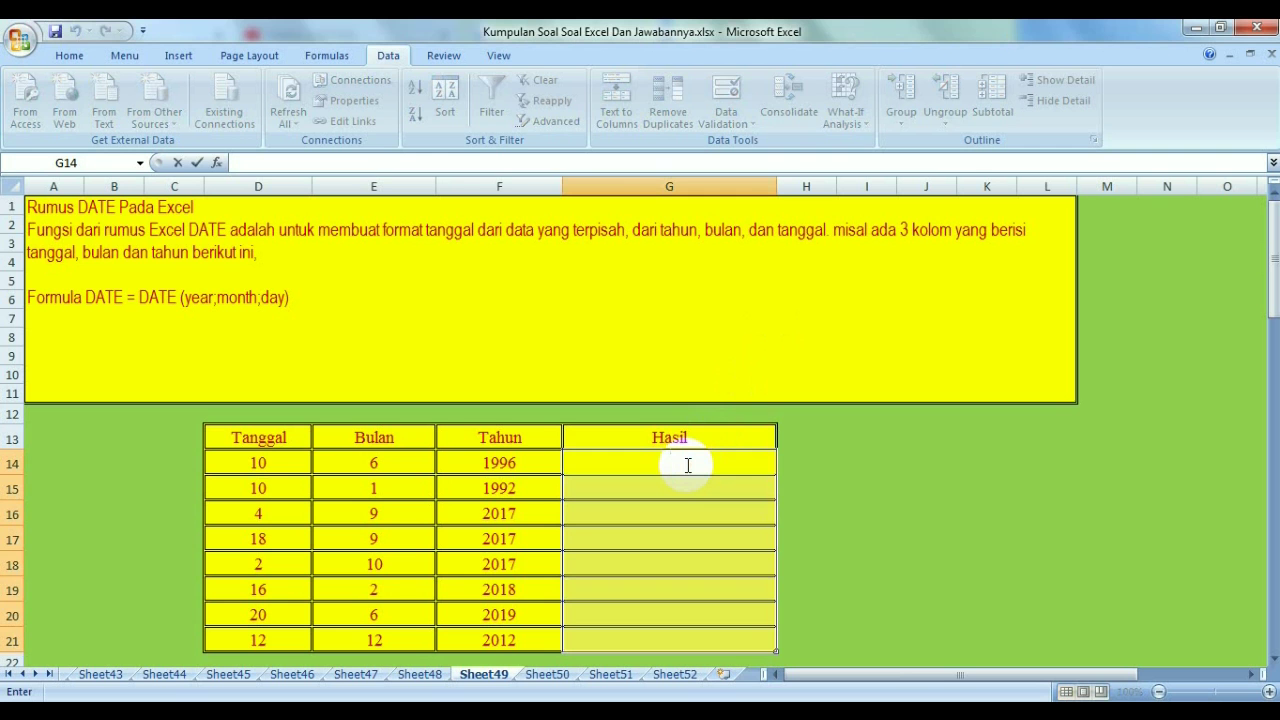
text(=)
text(DA)
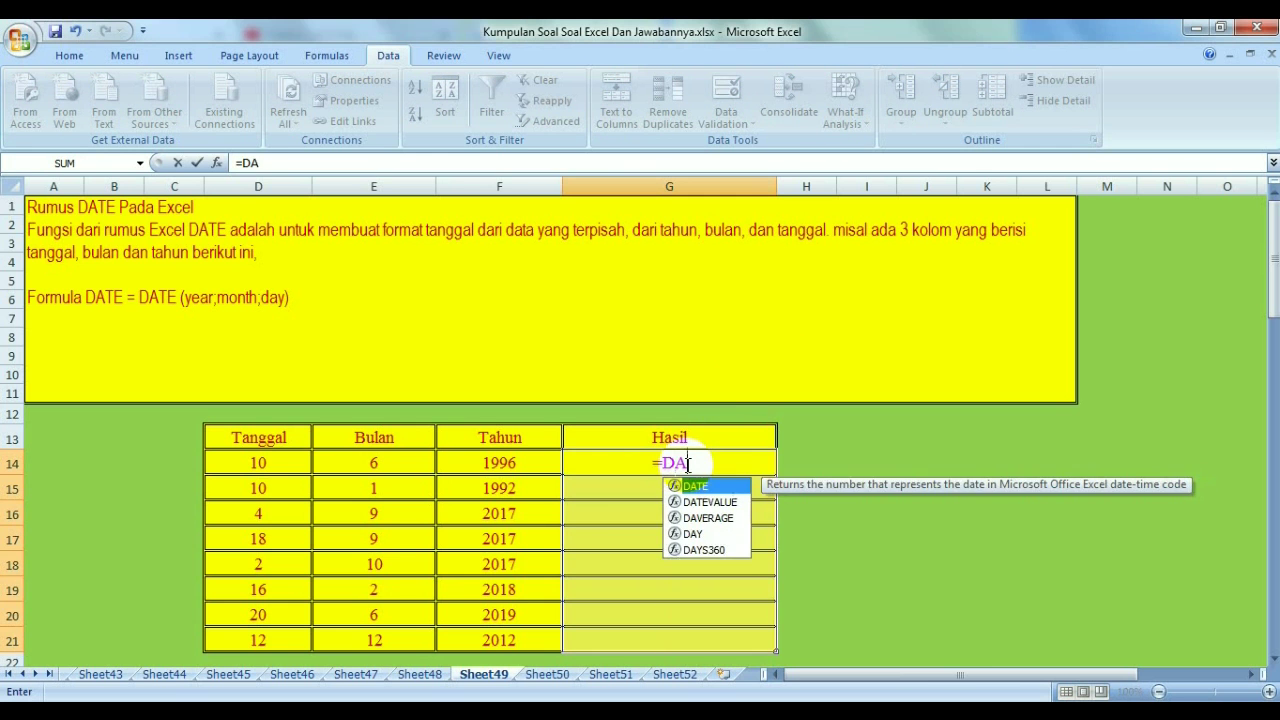
text(TE()
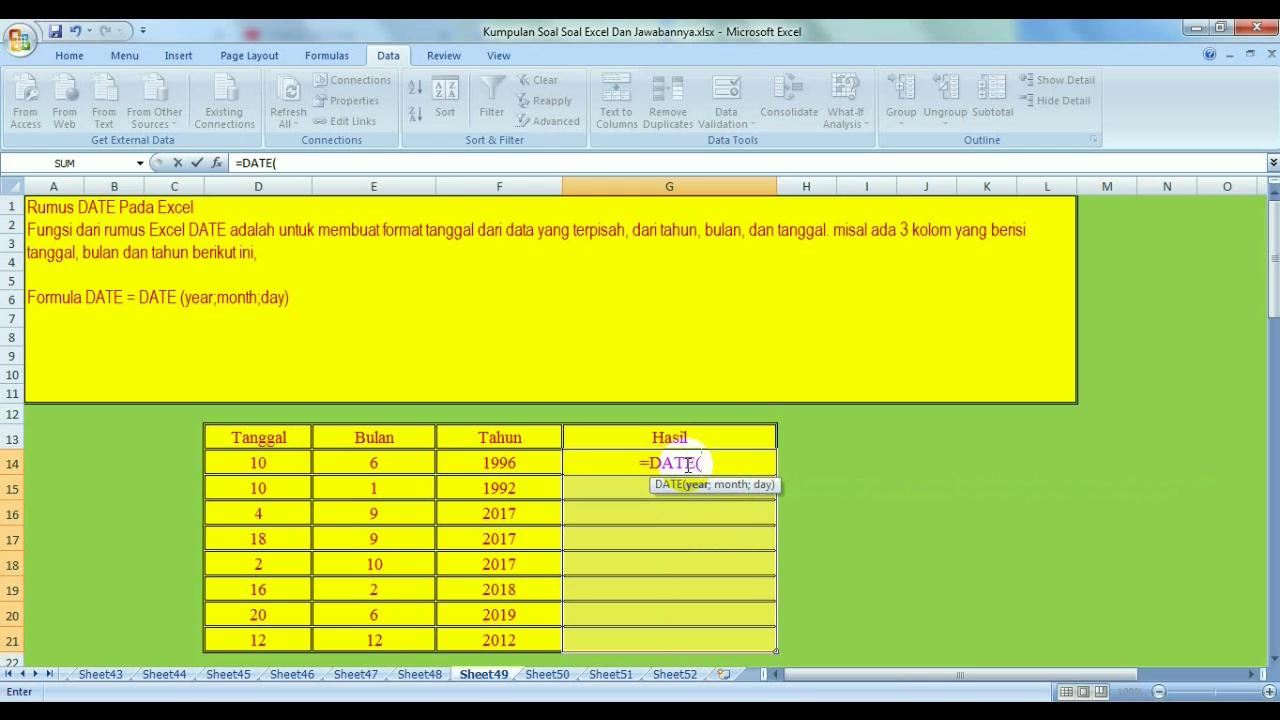
click(532, 466)
text(;)
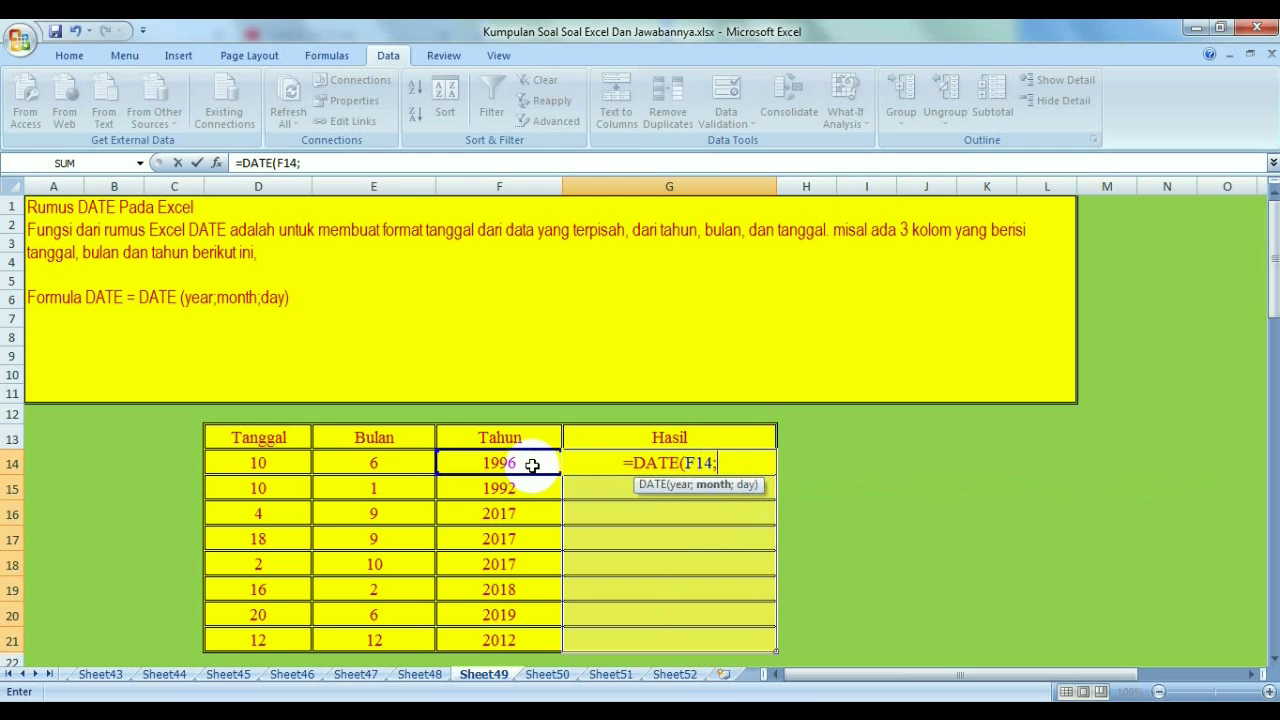
click(401, 463)
text(;)
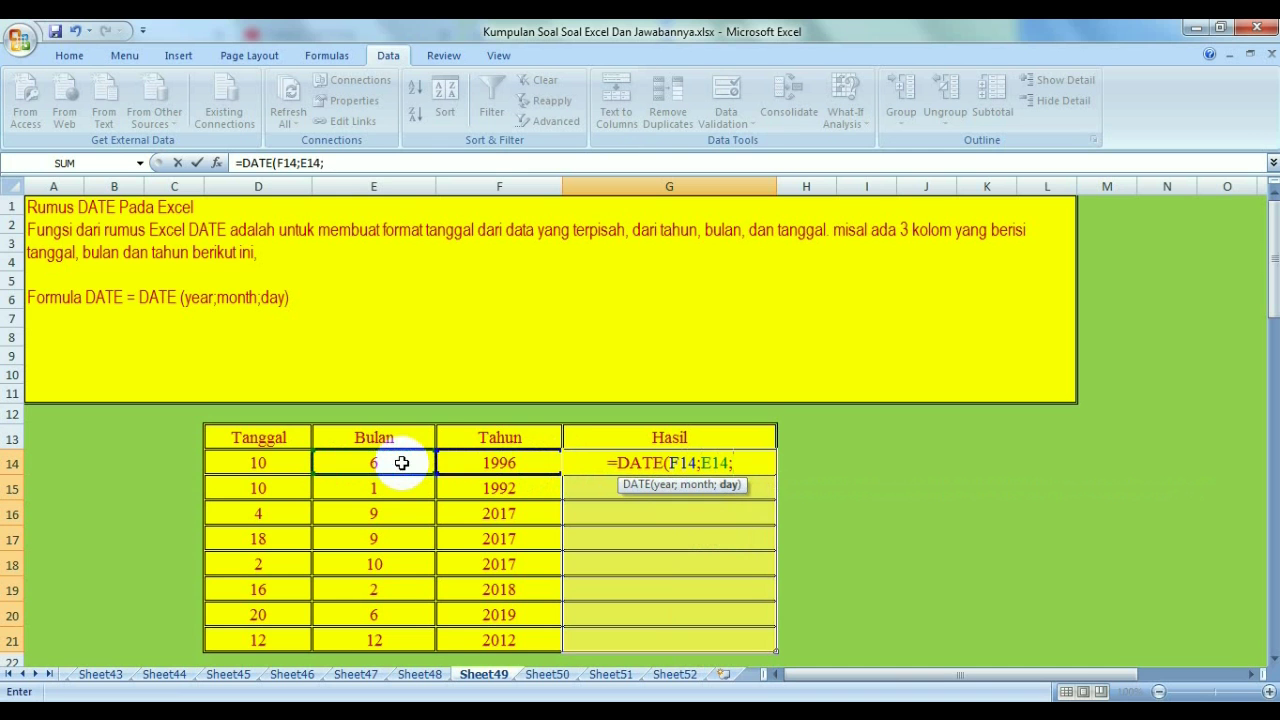
click(268, 463)
key(ctrl+Return)
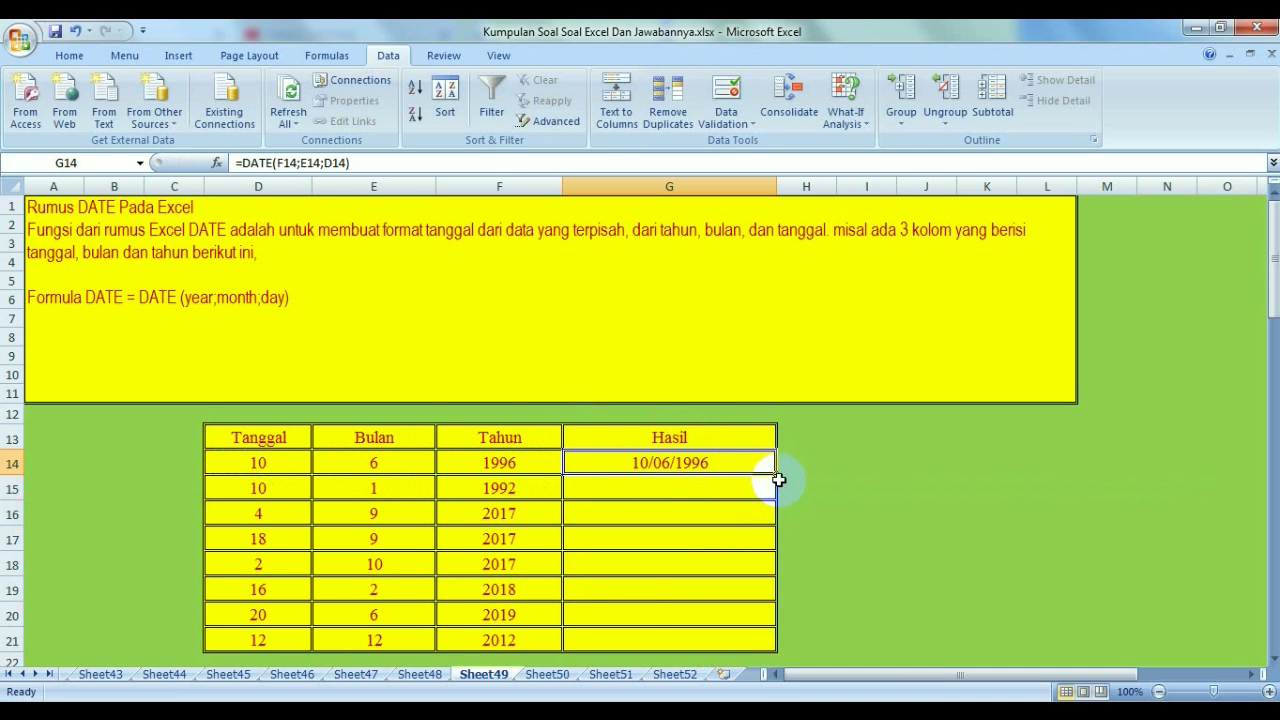
drag(778, 477, 770, 642)
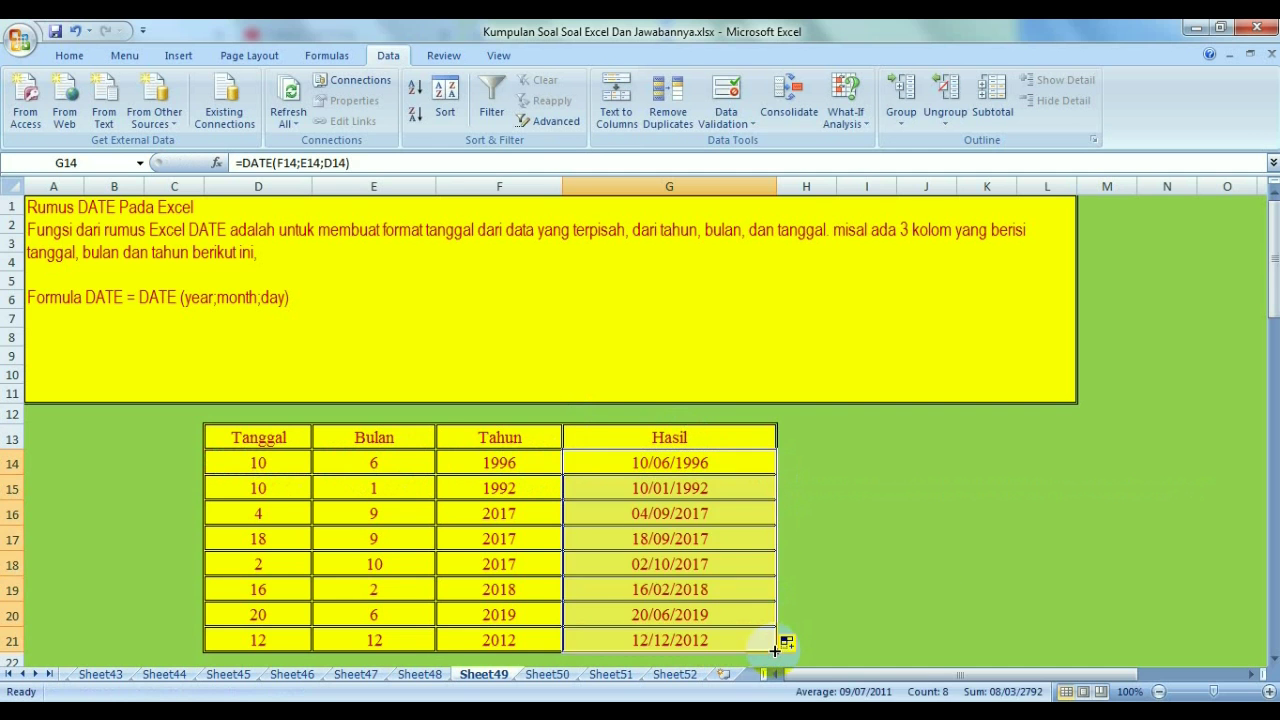
click(912, 612)
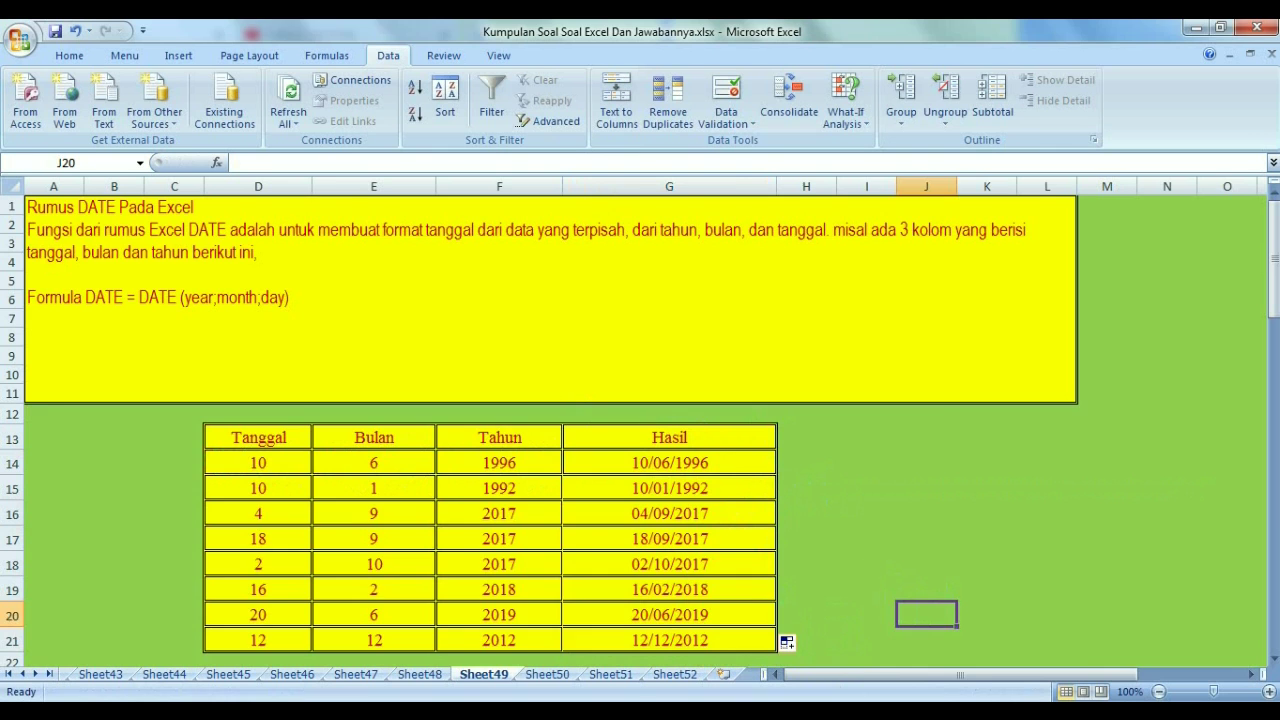
key(ctrl+Page_Up)
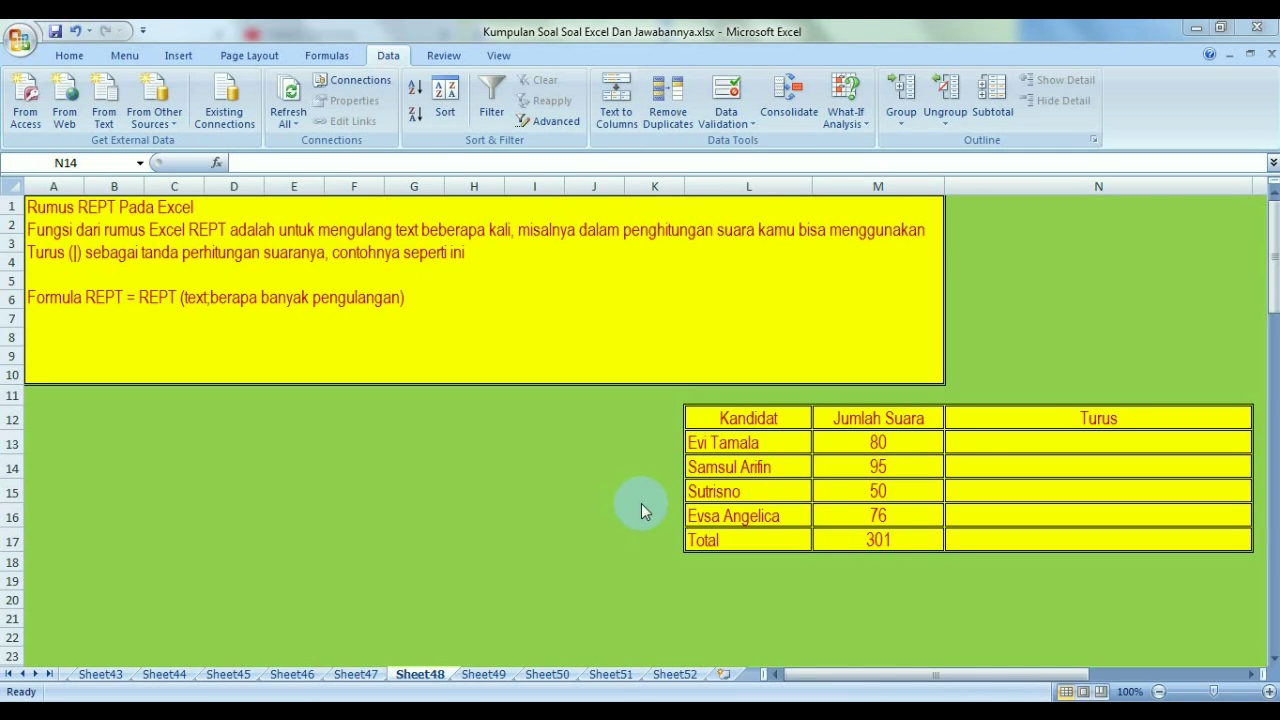
Enter =REPT("|";(M13/$M$17)*100) in N13, accept the correction, and fill it down to N16
click(970, 440)
text(=)
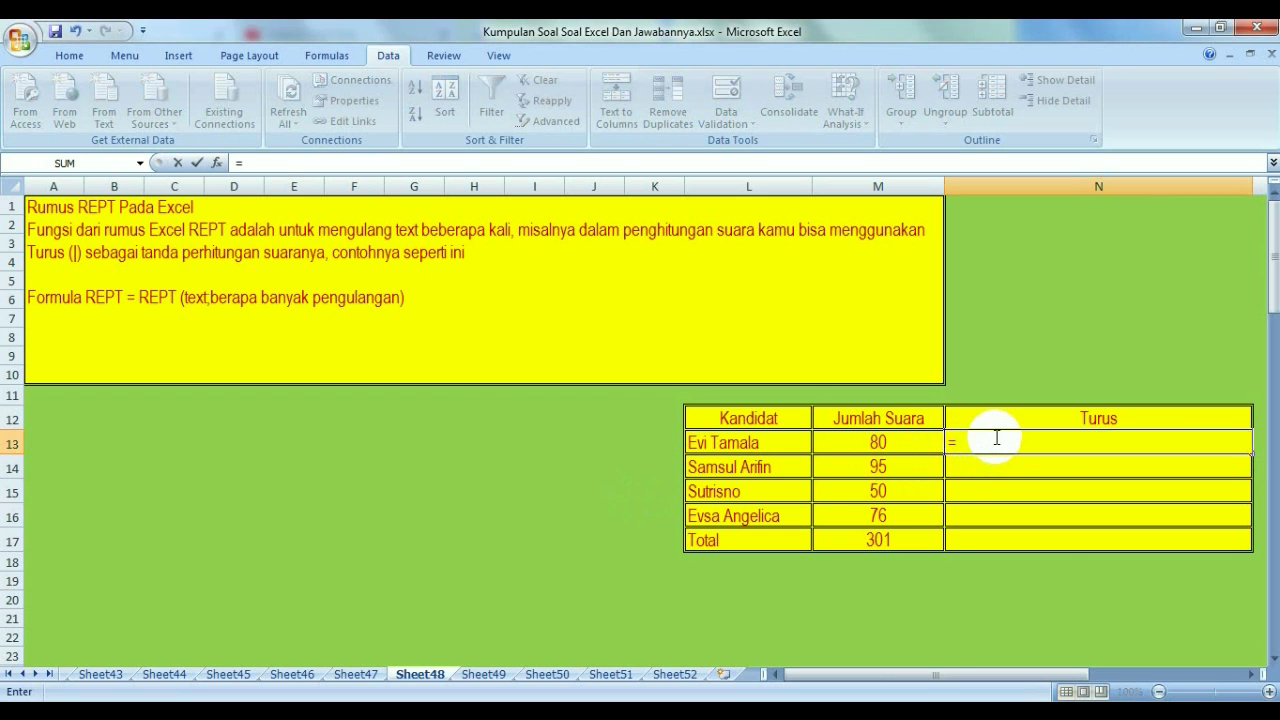
text(REPT)
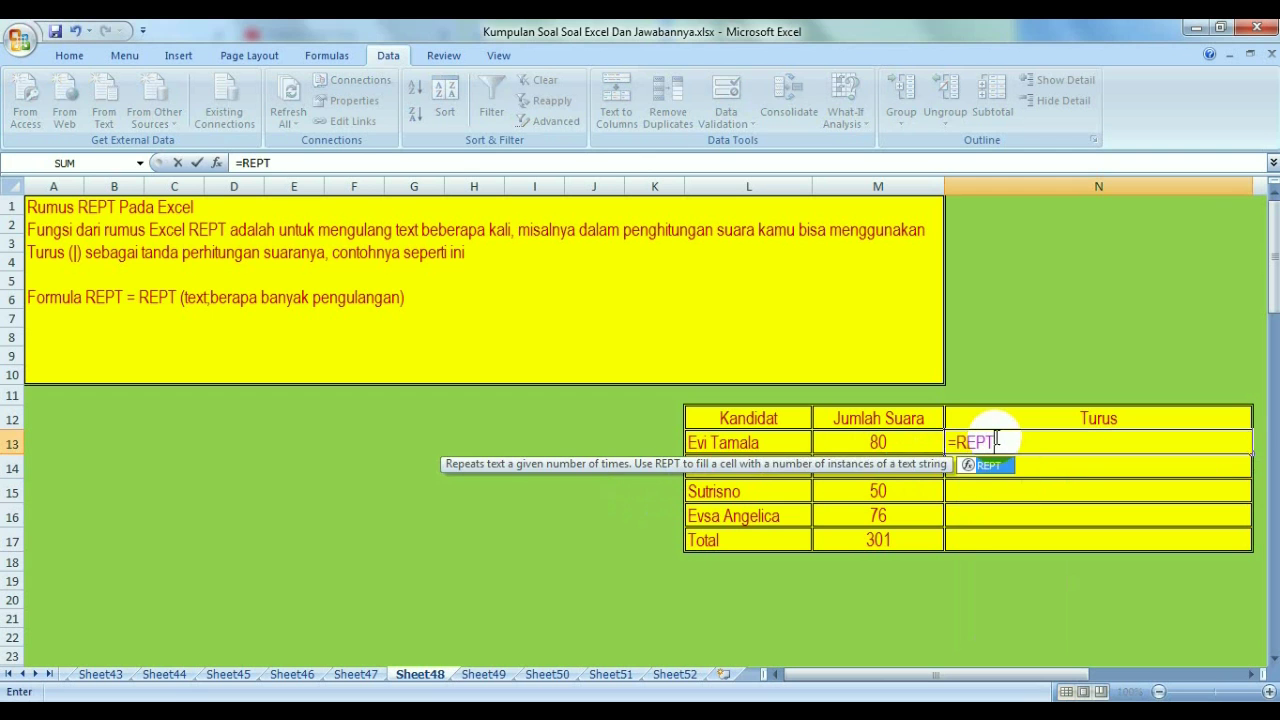
text(()
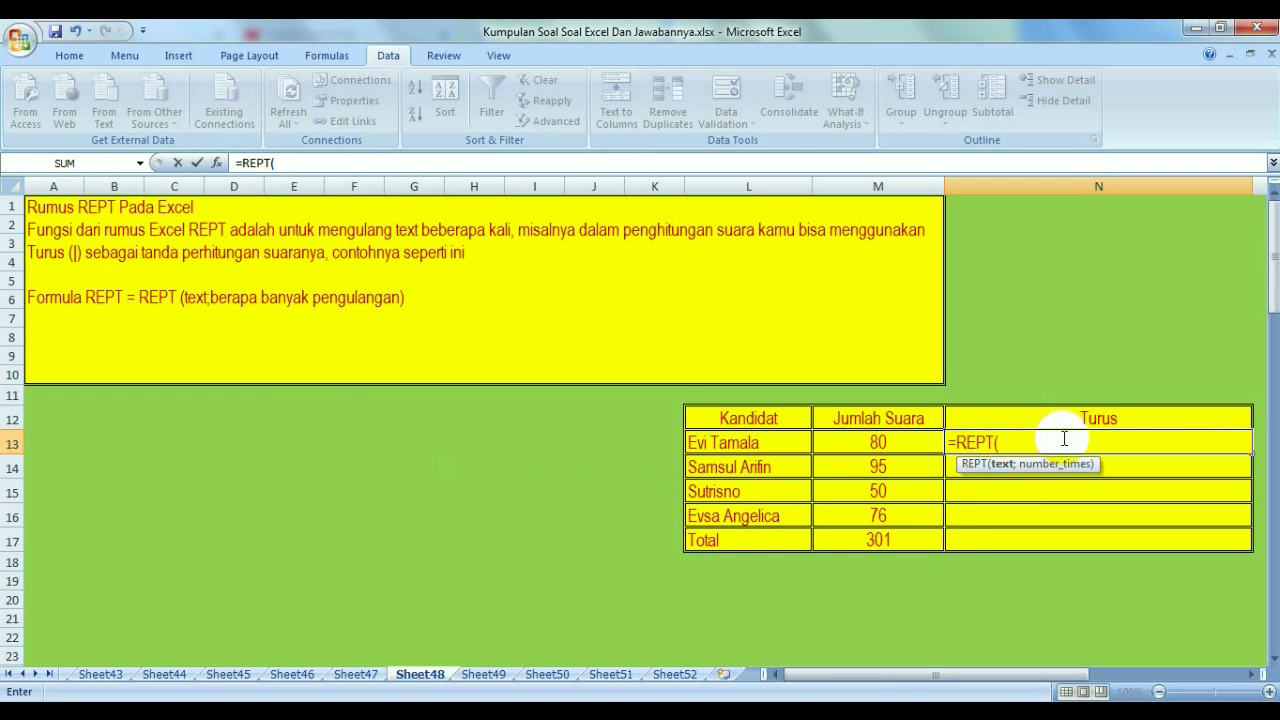
text(")
text(|")
text(;()
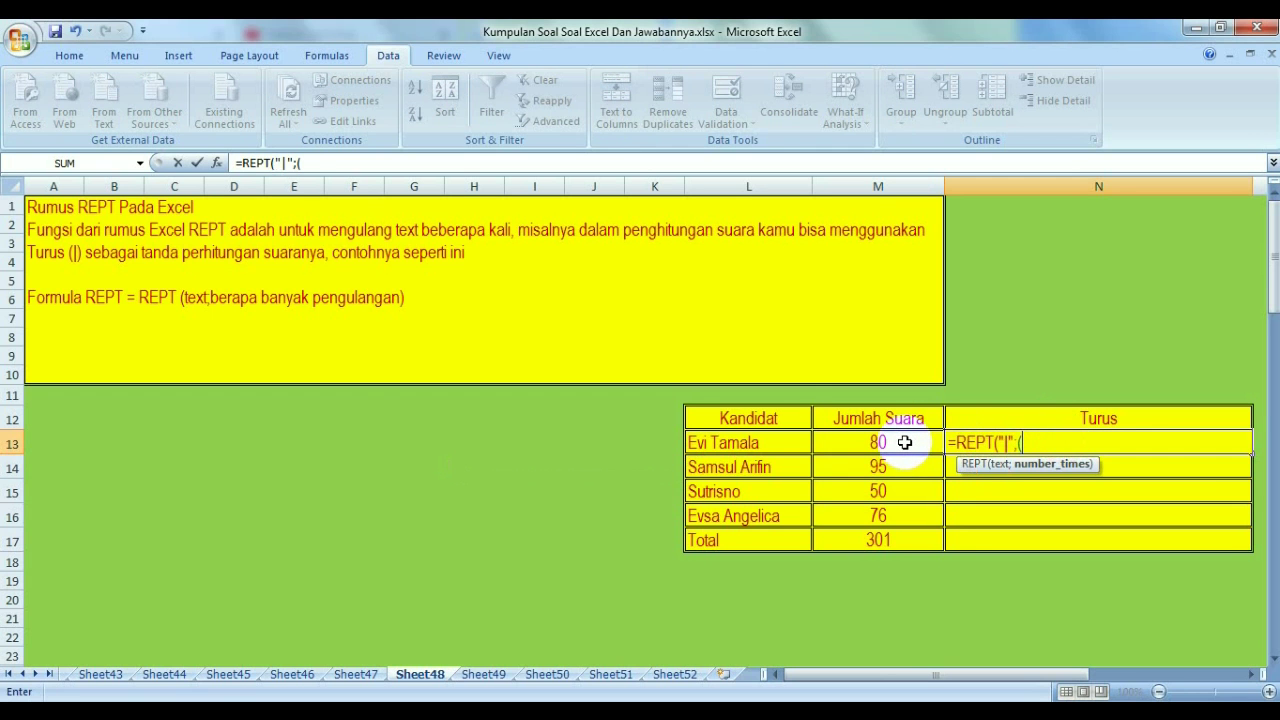
click(904, 442)
text(/)
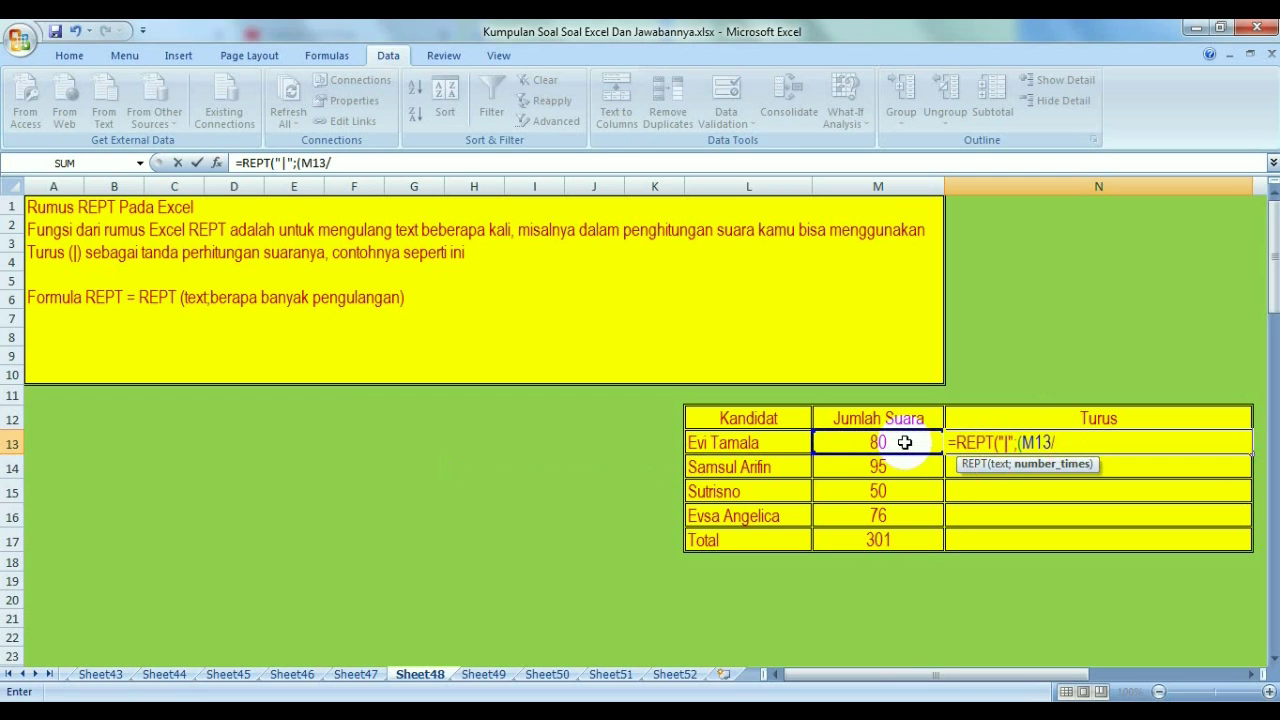
click(876, 540)
key(F4)
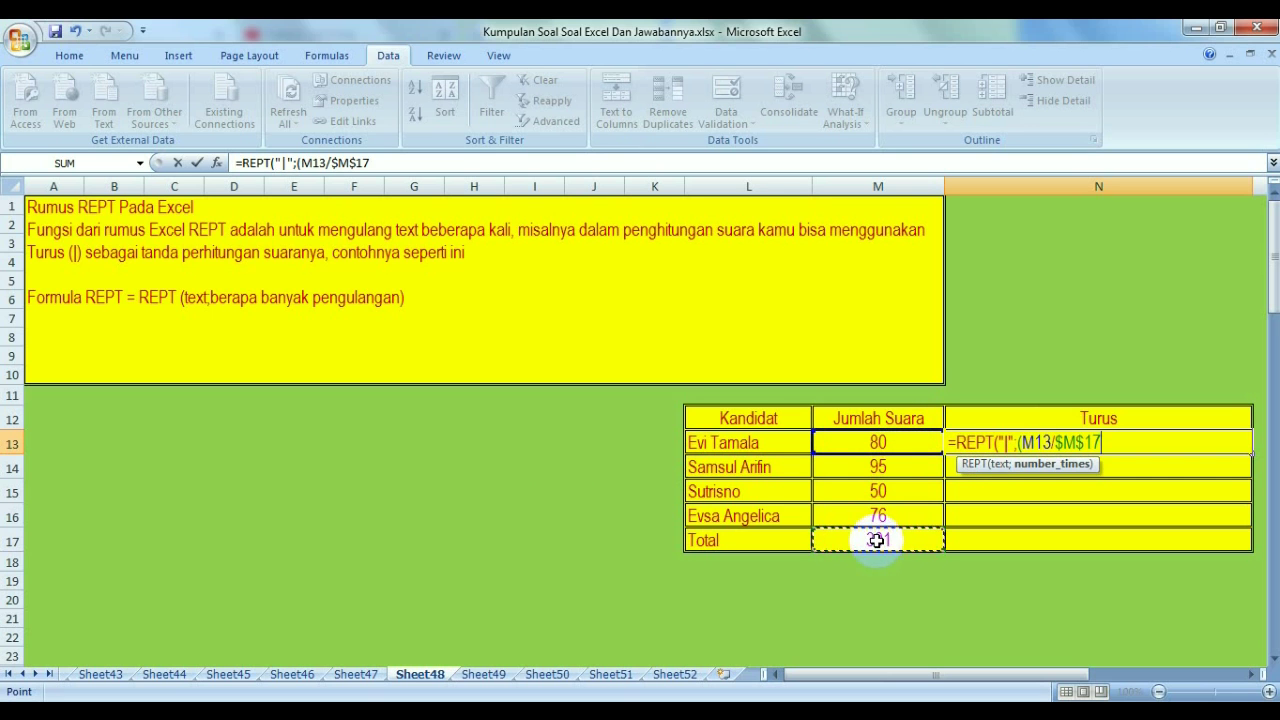
text())
text(*)
text(100)
key(Return)
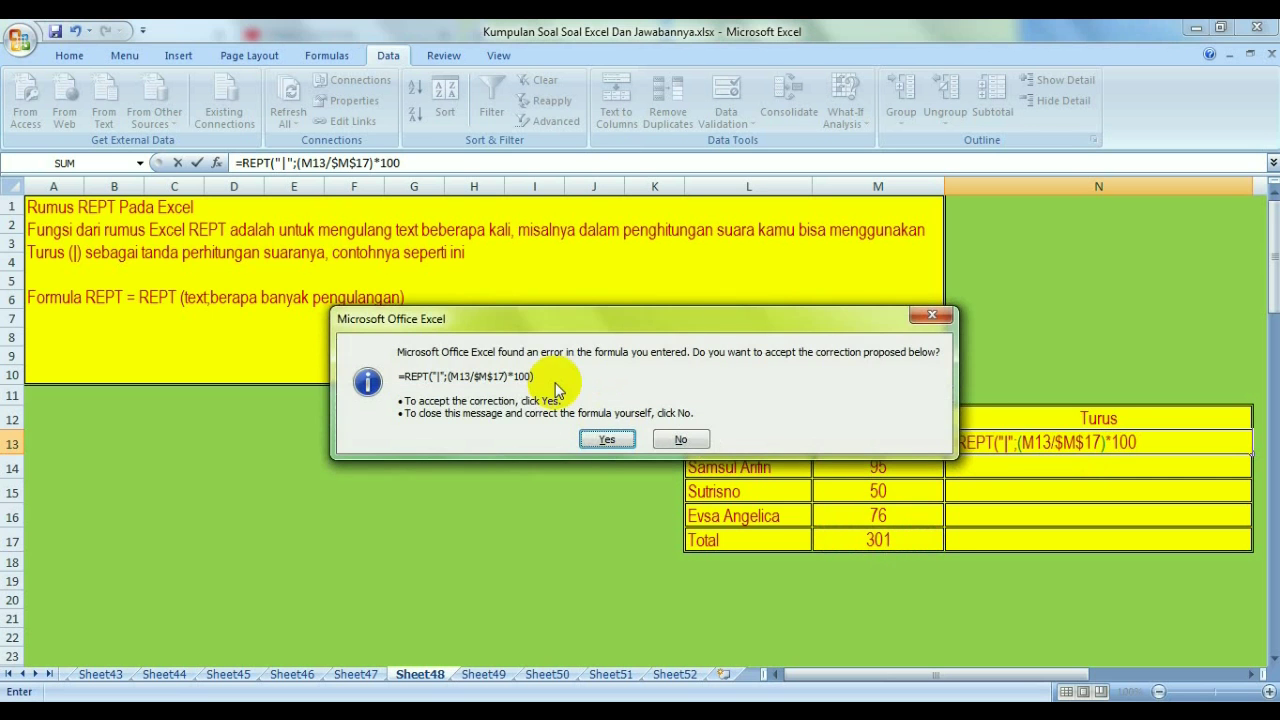
click(605, 440)
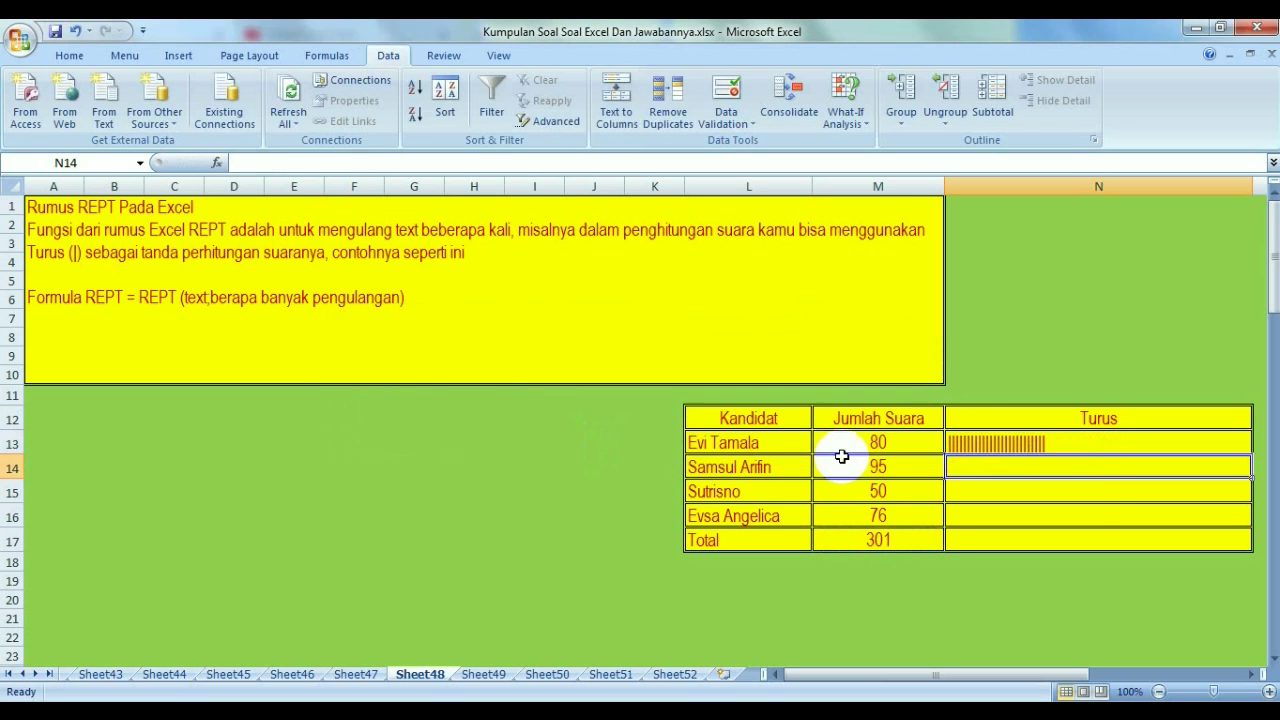
click(1152, 450)
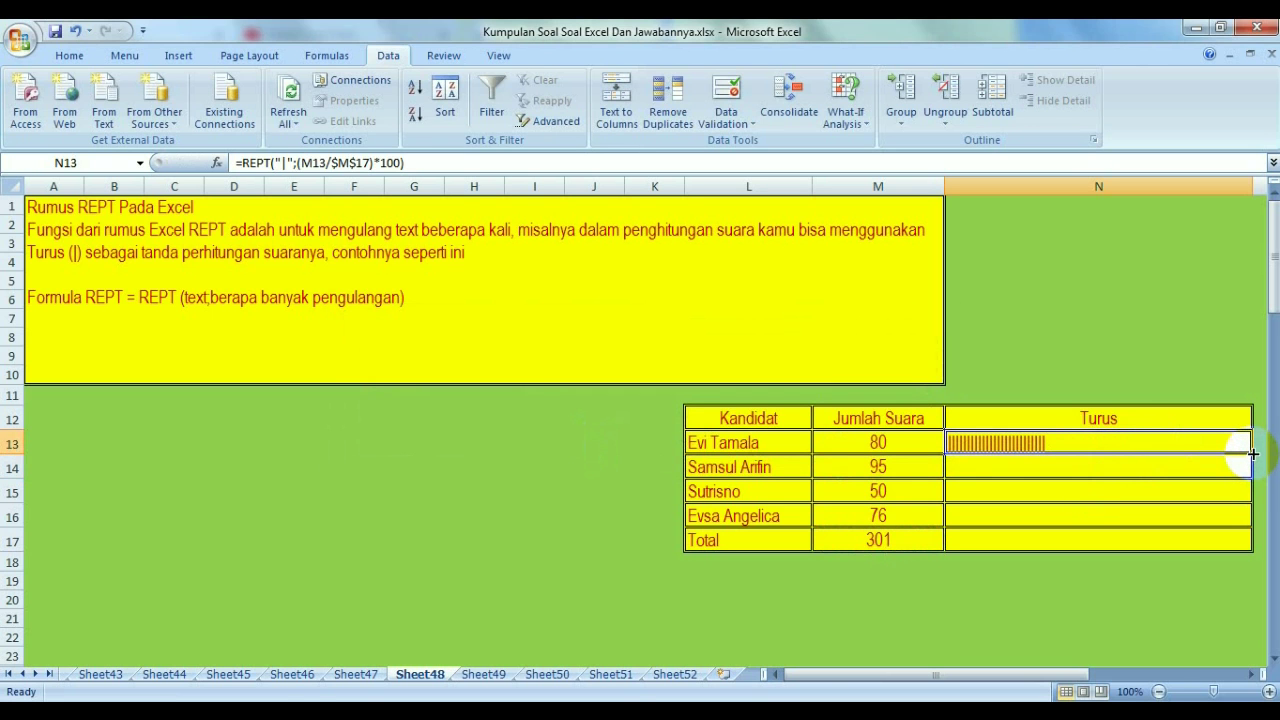
drag(1252, 453, 1246, 522)
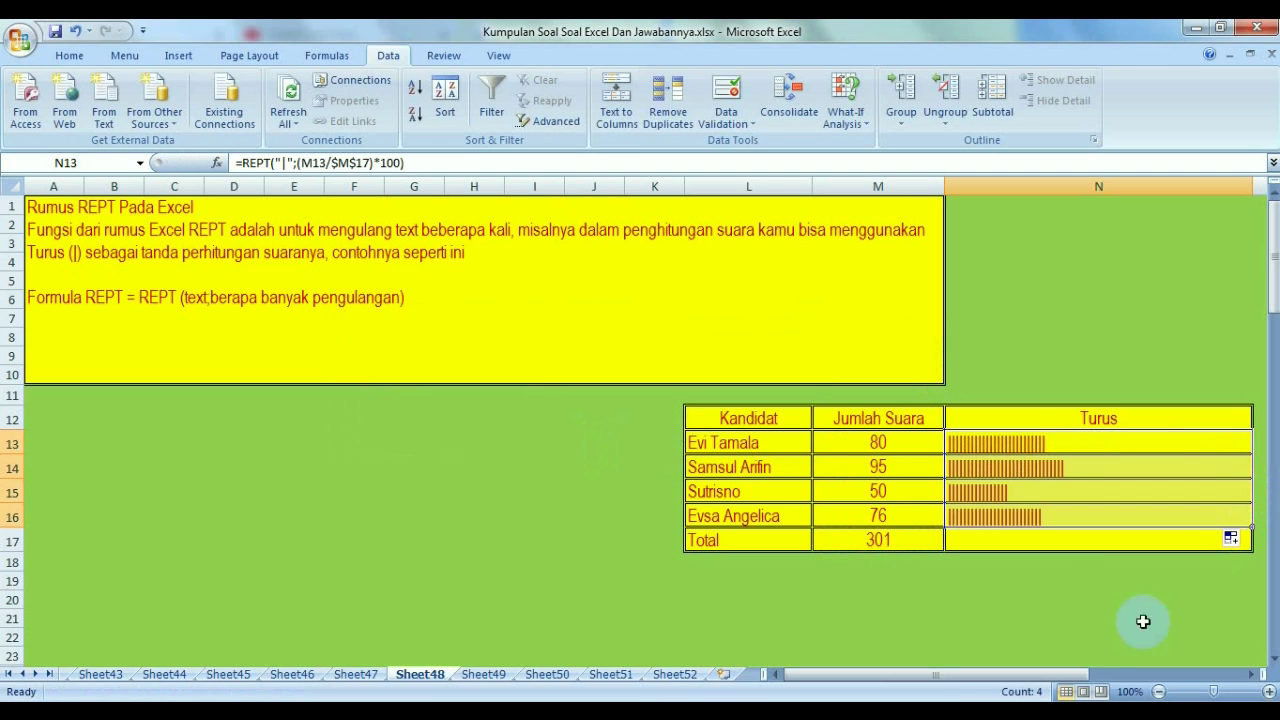
click(1064, 621)
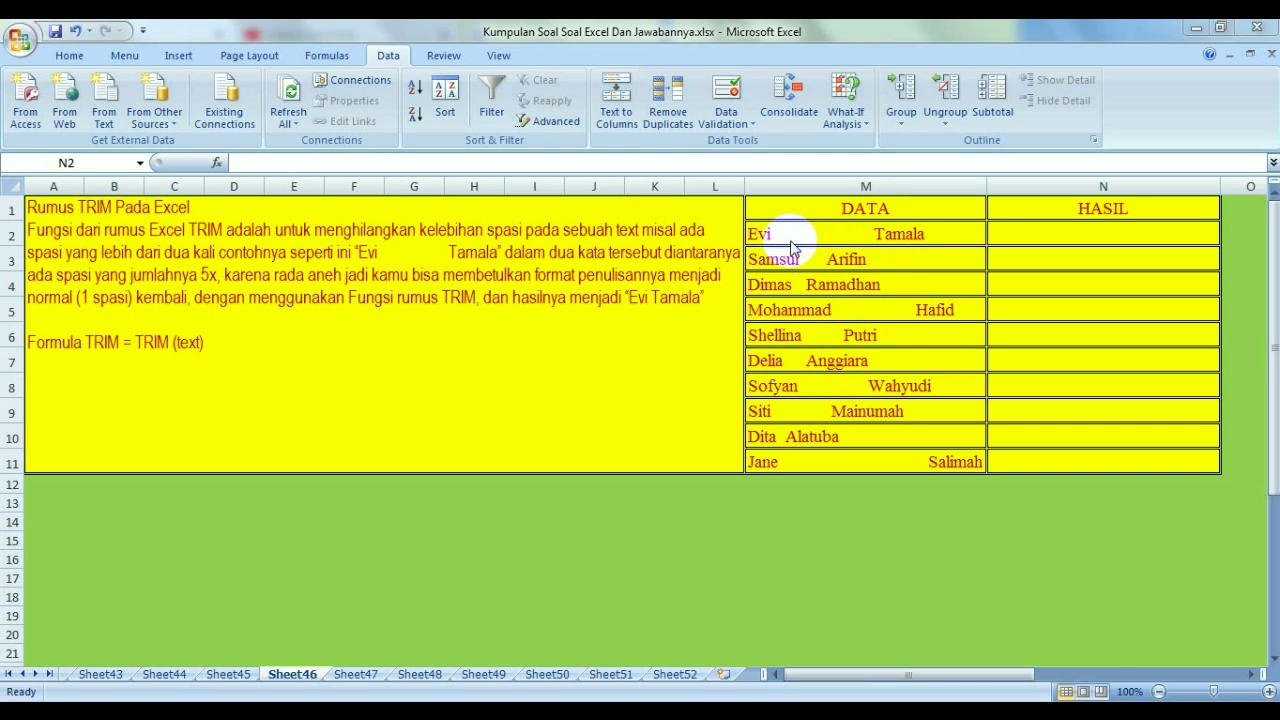
Enter =TRIM(M2) in N2 and copy it down through N11
drag(1018, 236, 1018, 462)
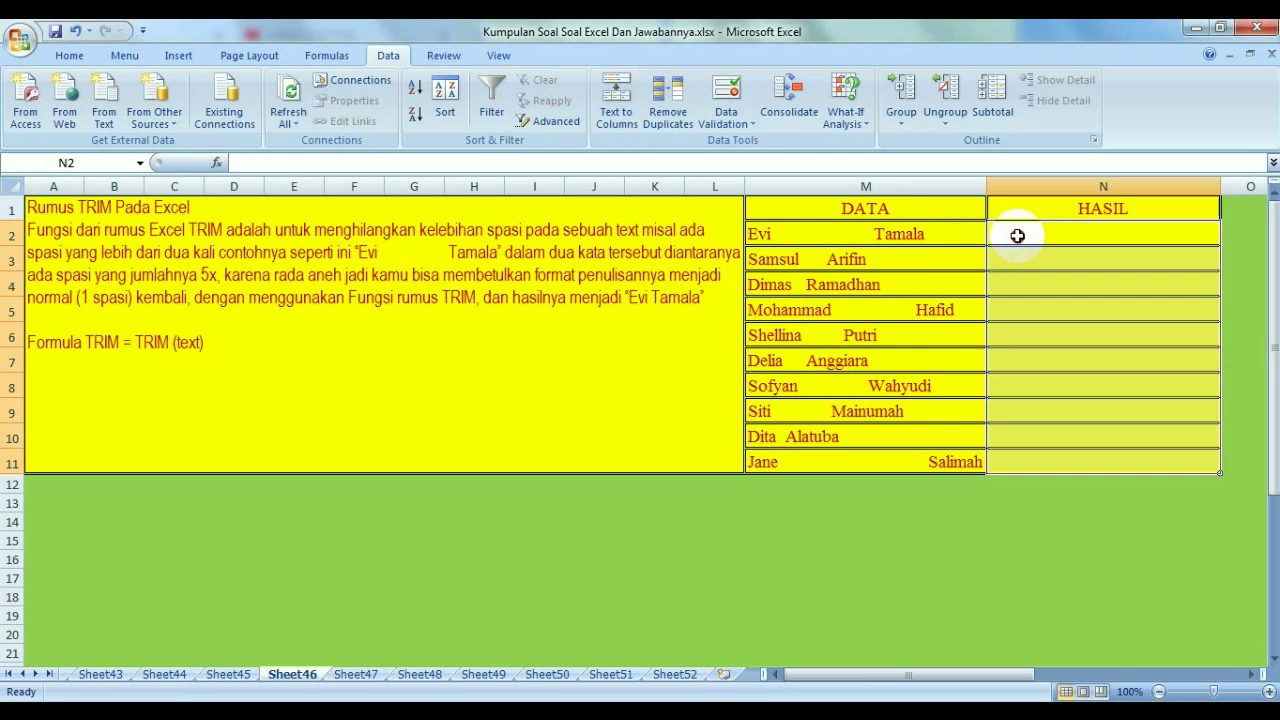
text(=)
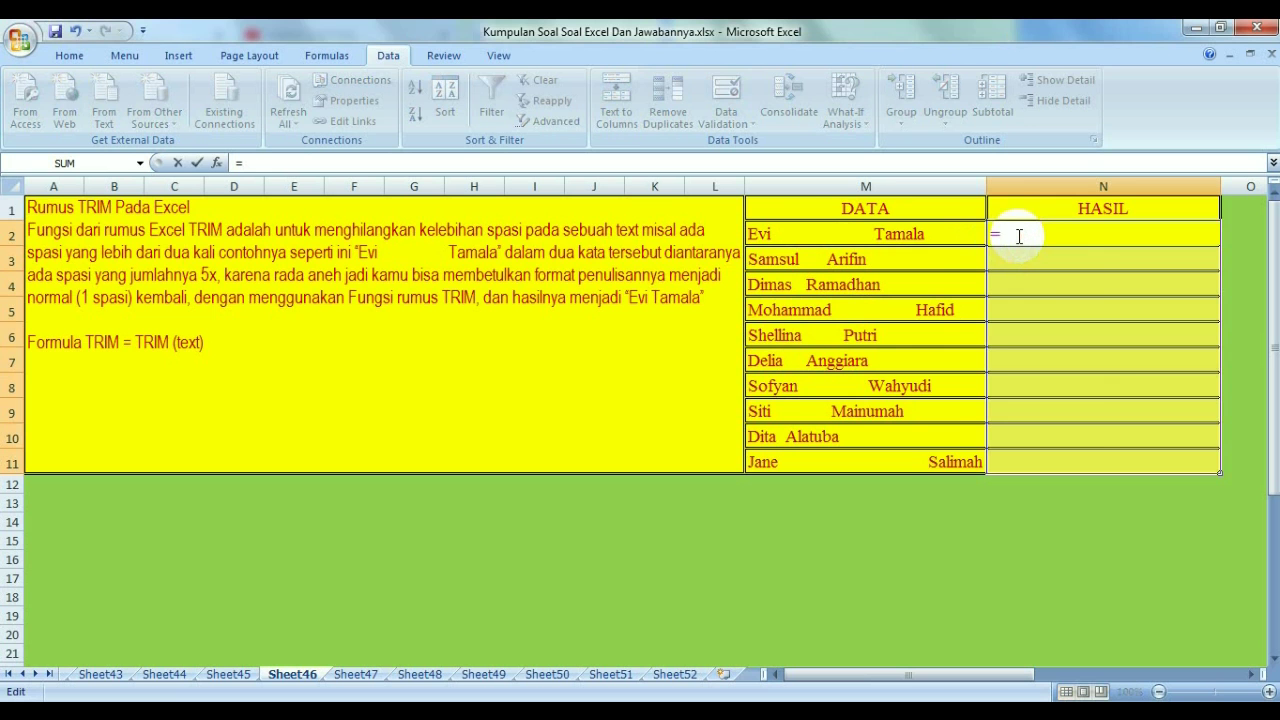
text(TRIM)
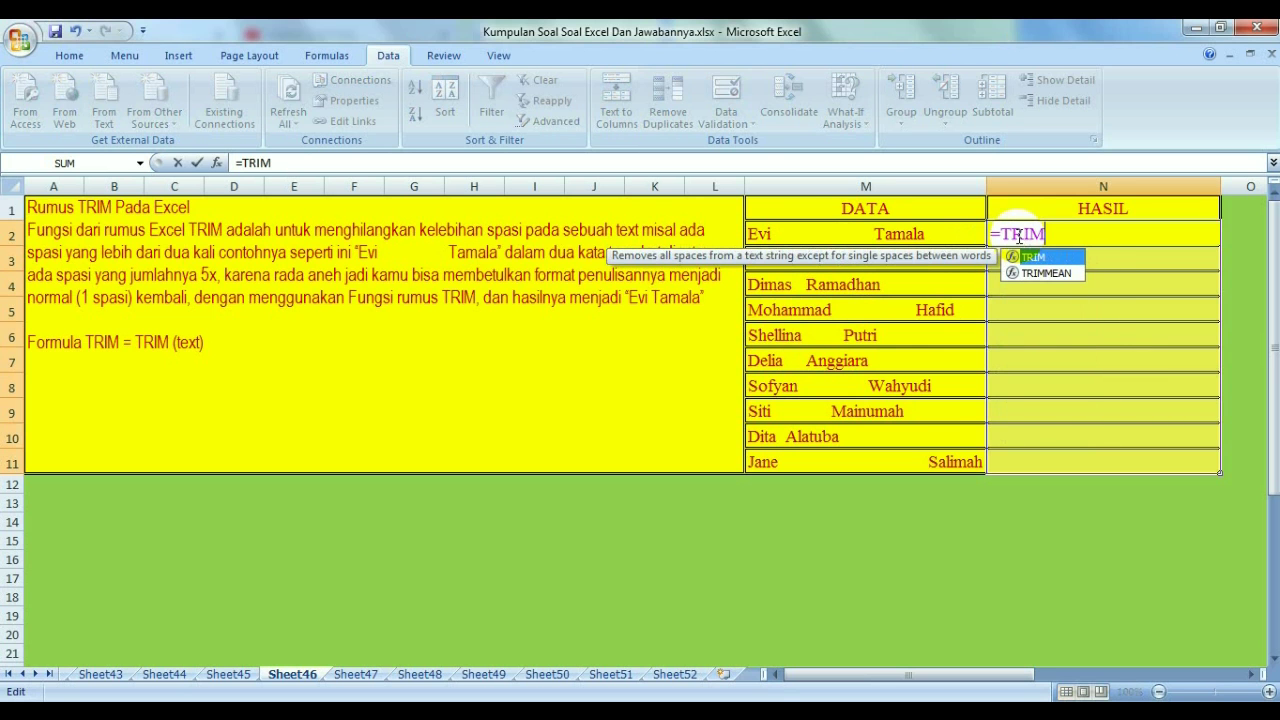
text(()
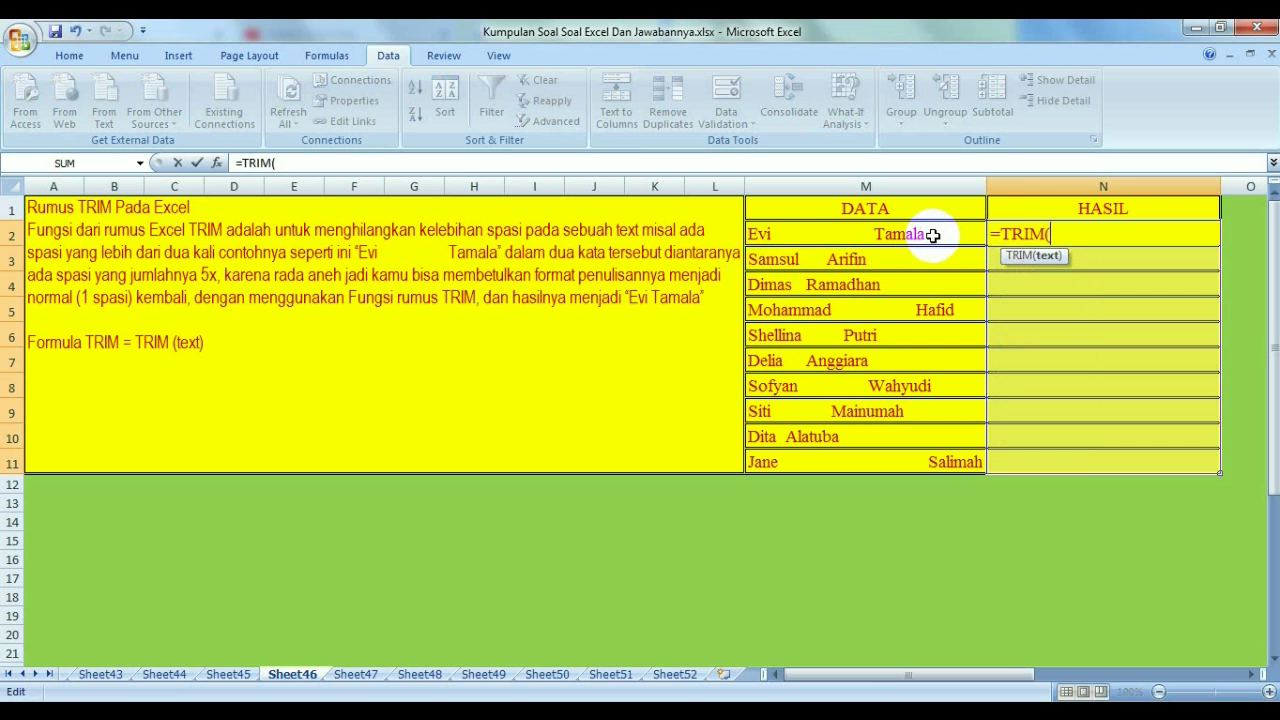
click(932, 235)
key(Return)
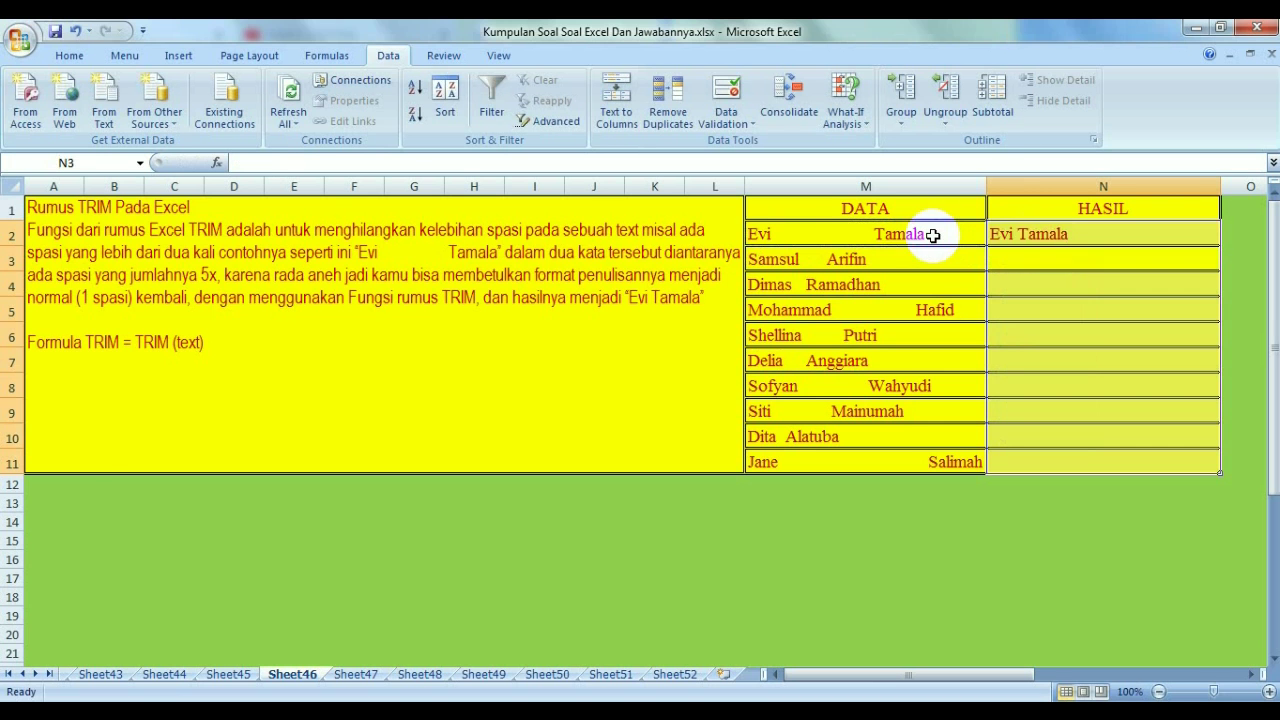
click(1163, 233)
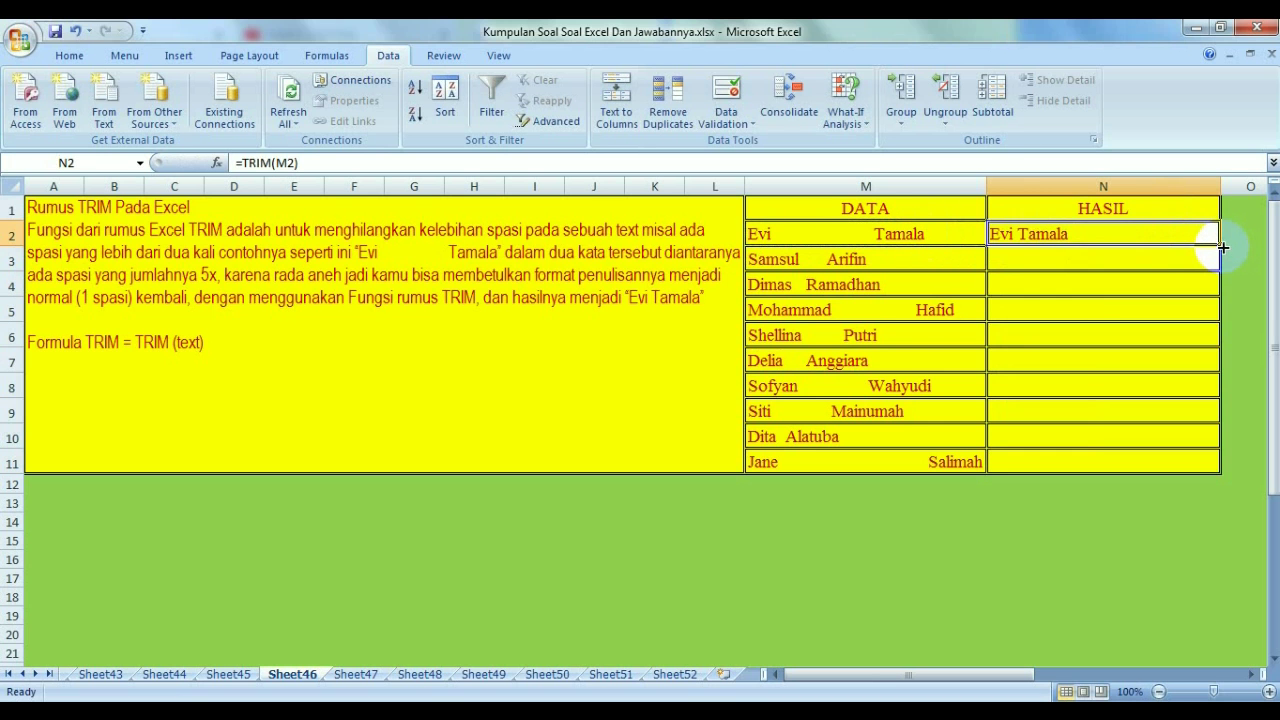
drag(1224, 247, 1226, 463)
click(1165, 554)
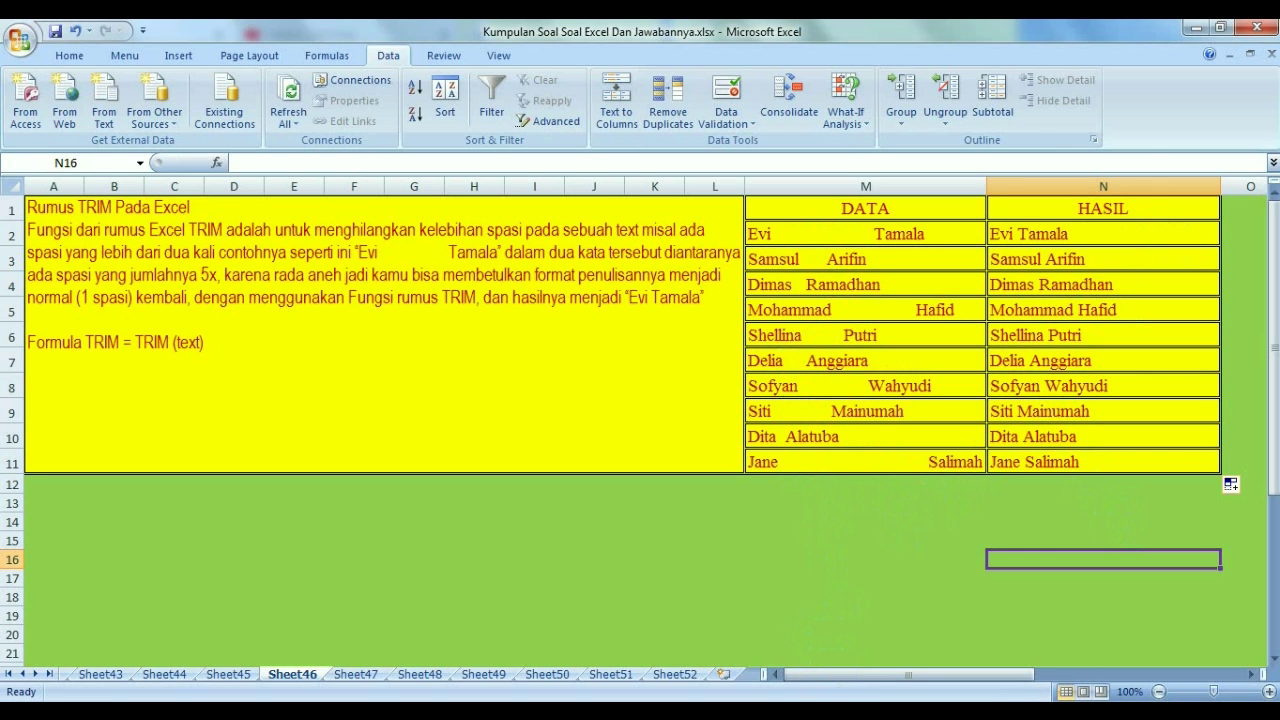
key(ctrl+Page_Up)
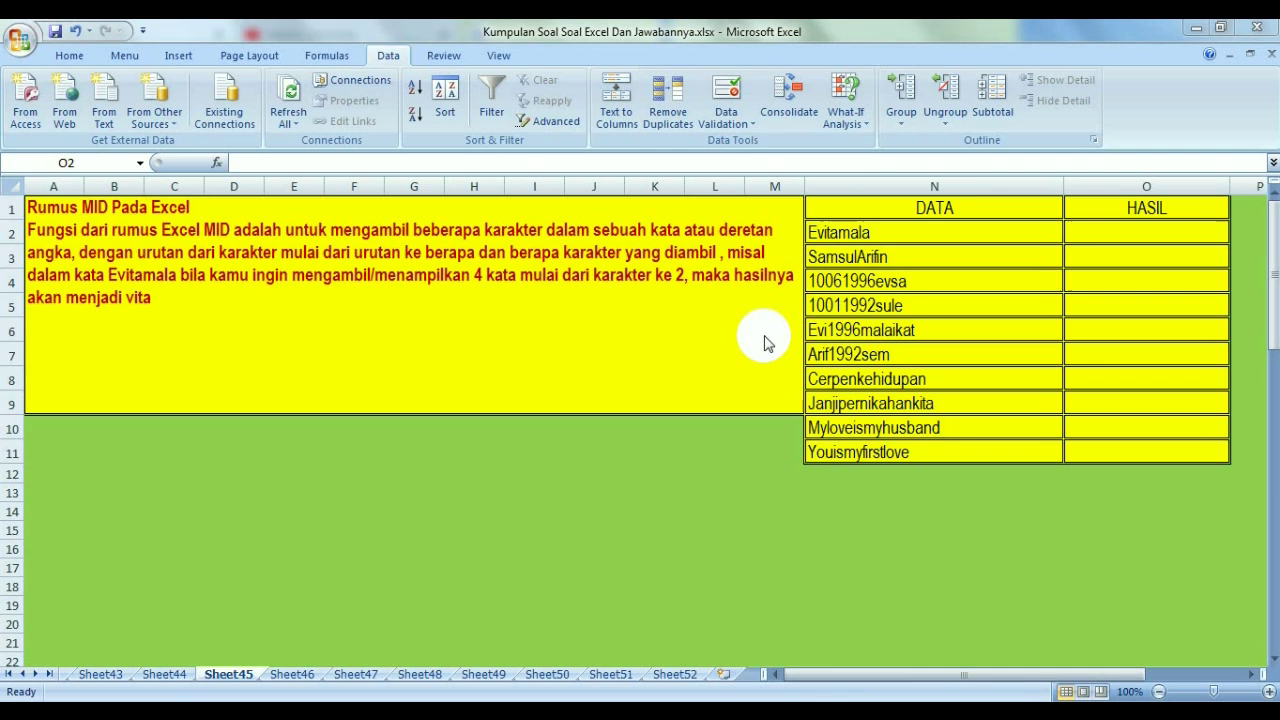
Enter =MID(N2;2;4) in O2 to extract 'vita' from Evitamala
click(1092, 231)
text(=)
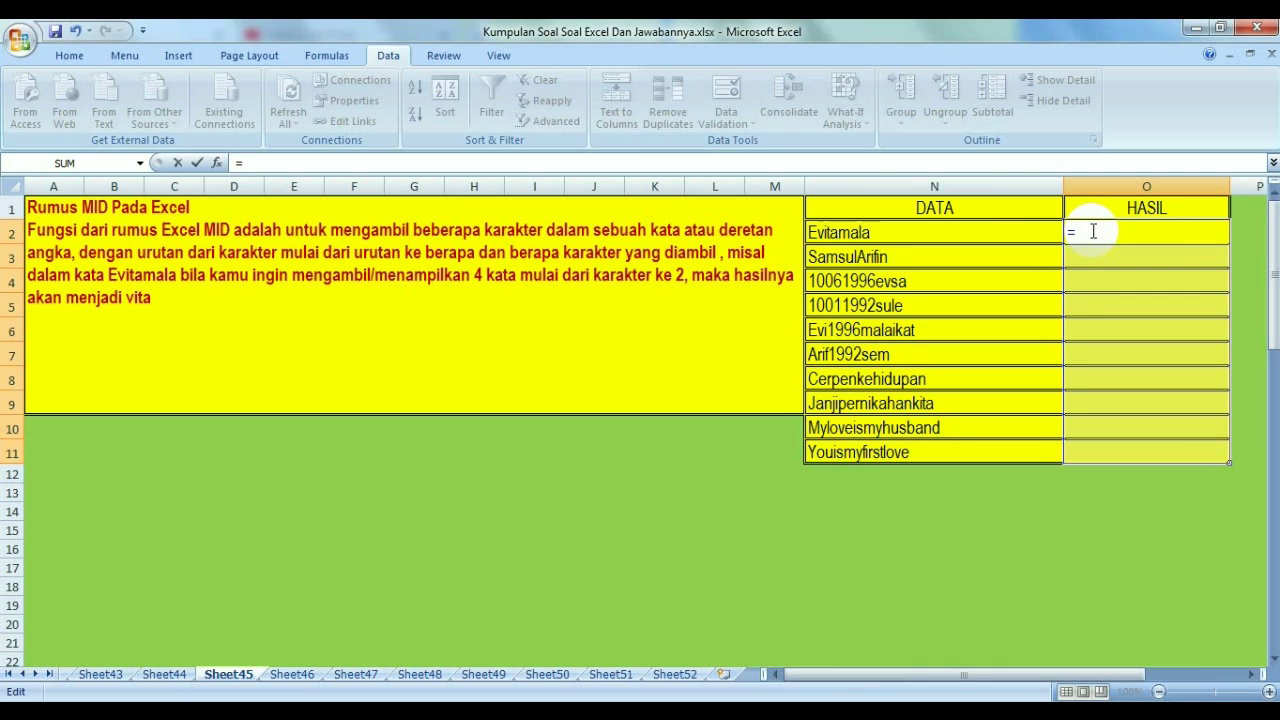
text(MID()
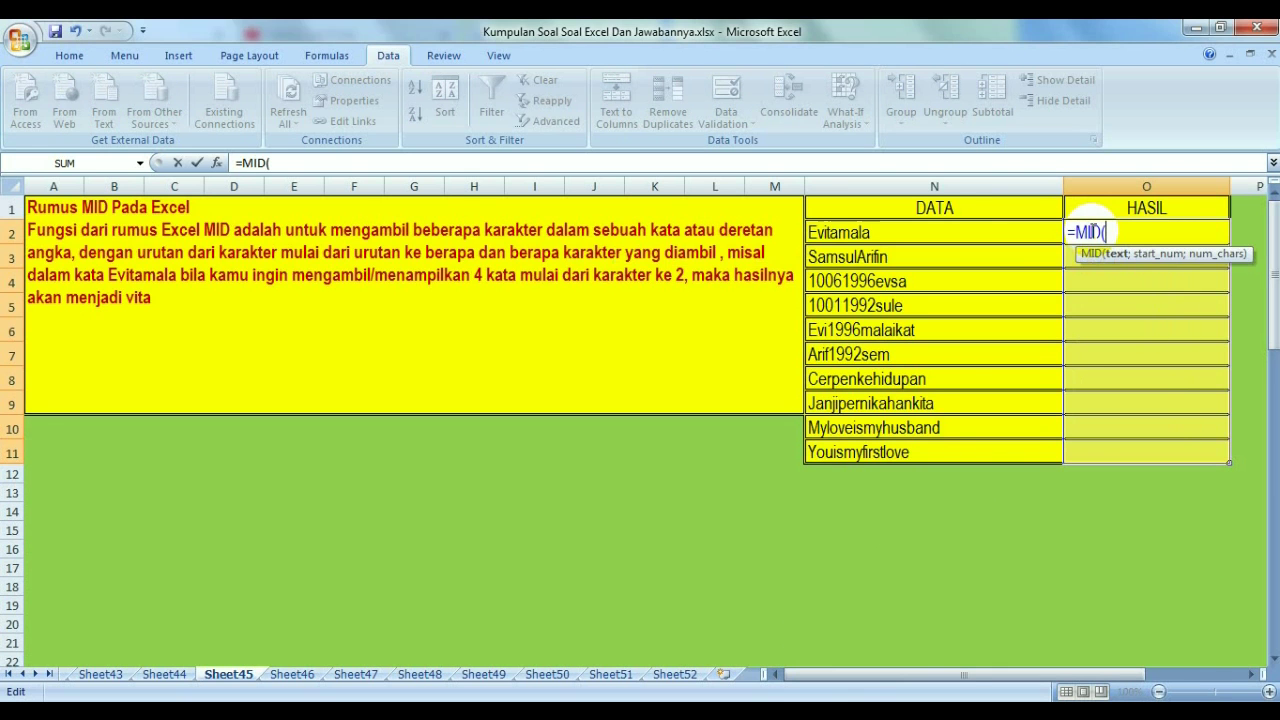
click(1020, 232)
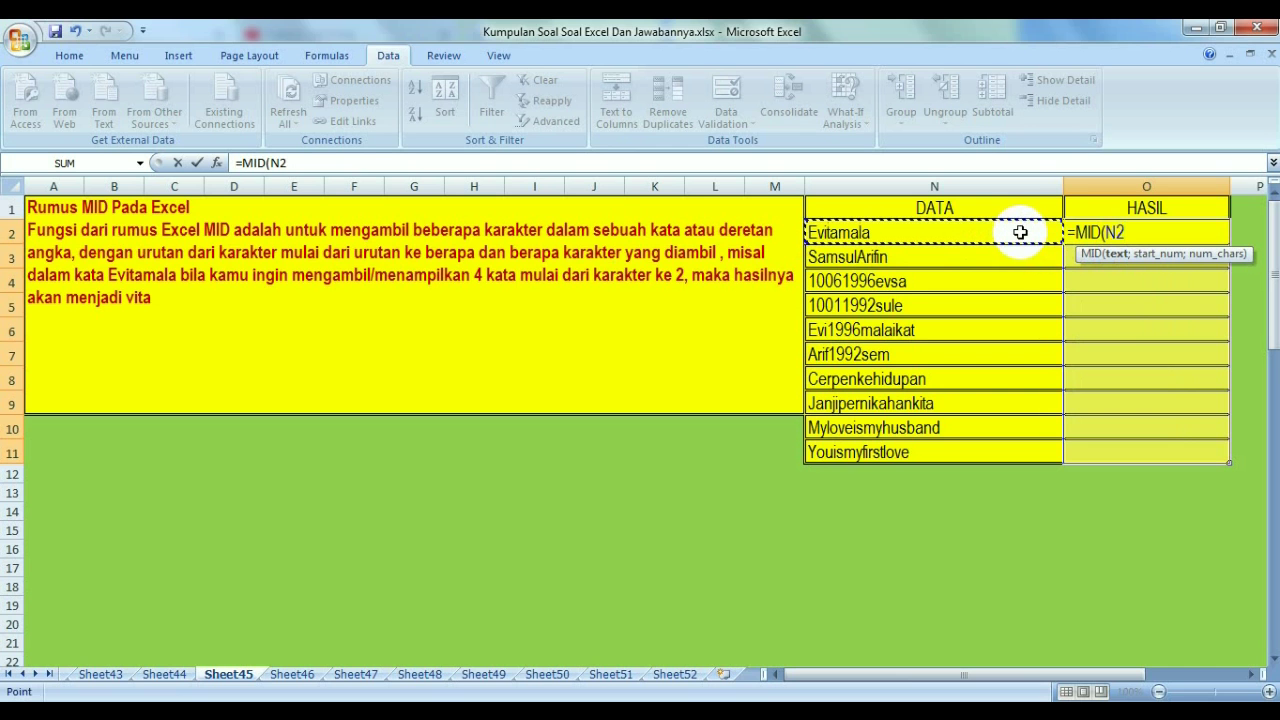
text(;)
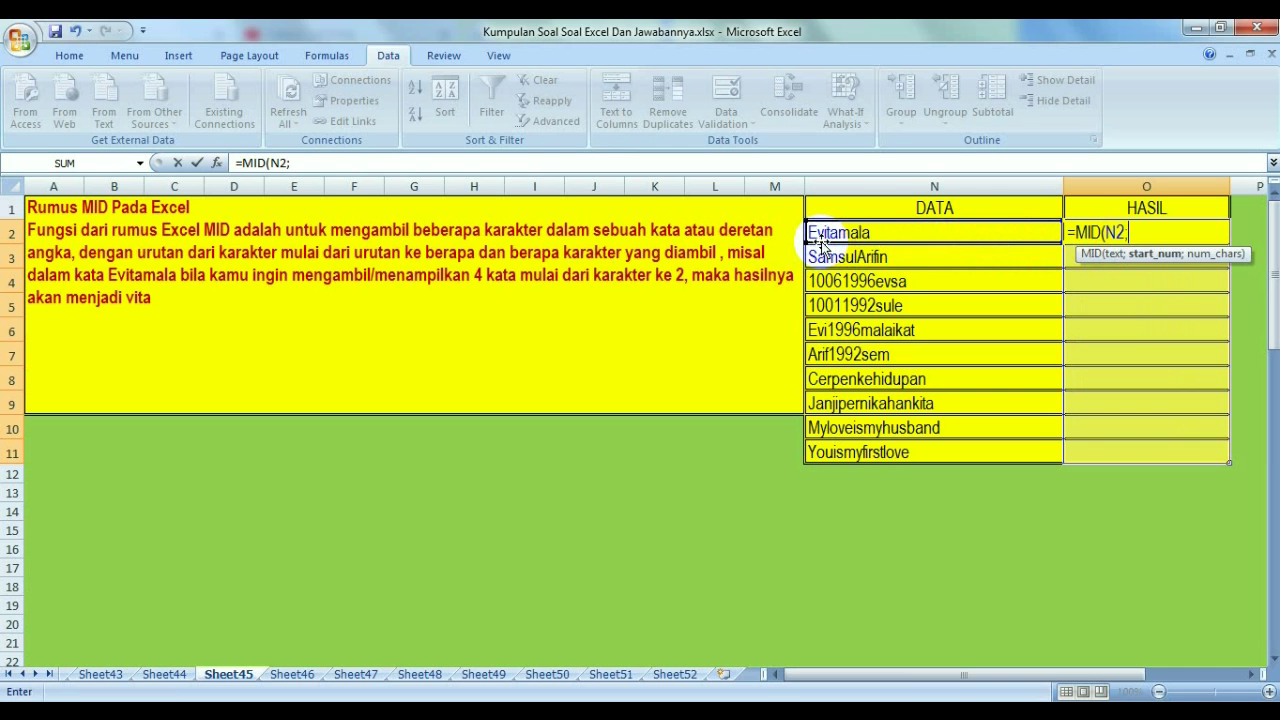
text(2)
text(;)
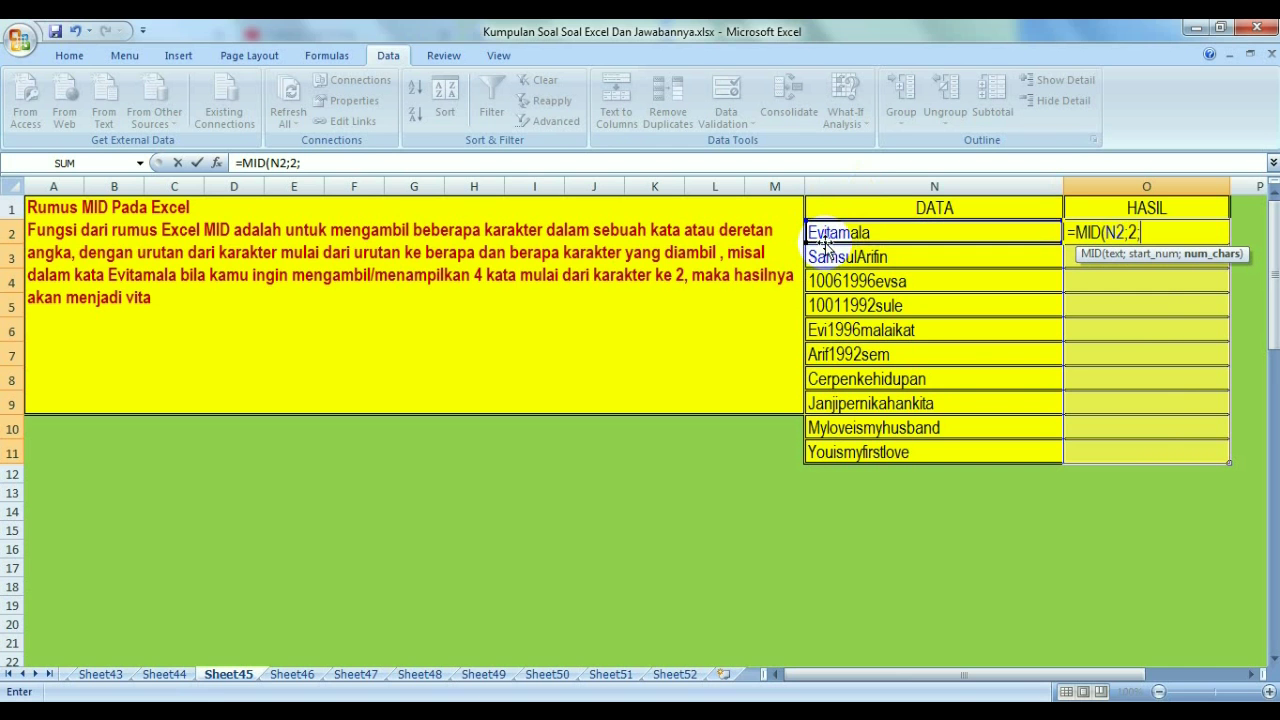
text(4)
key(Return)
Enter =MID(N3;7;4) in O3, giving Arif
text(=)
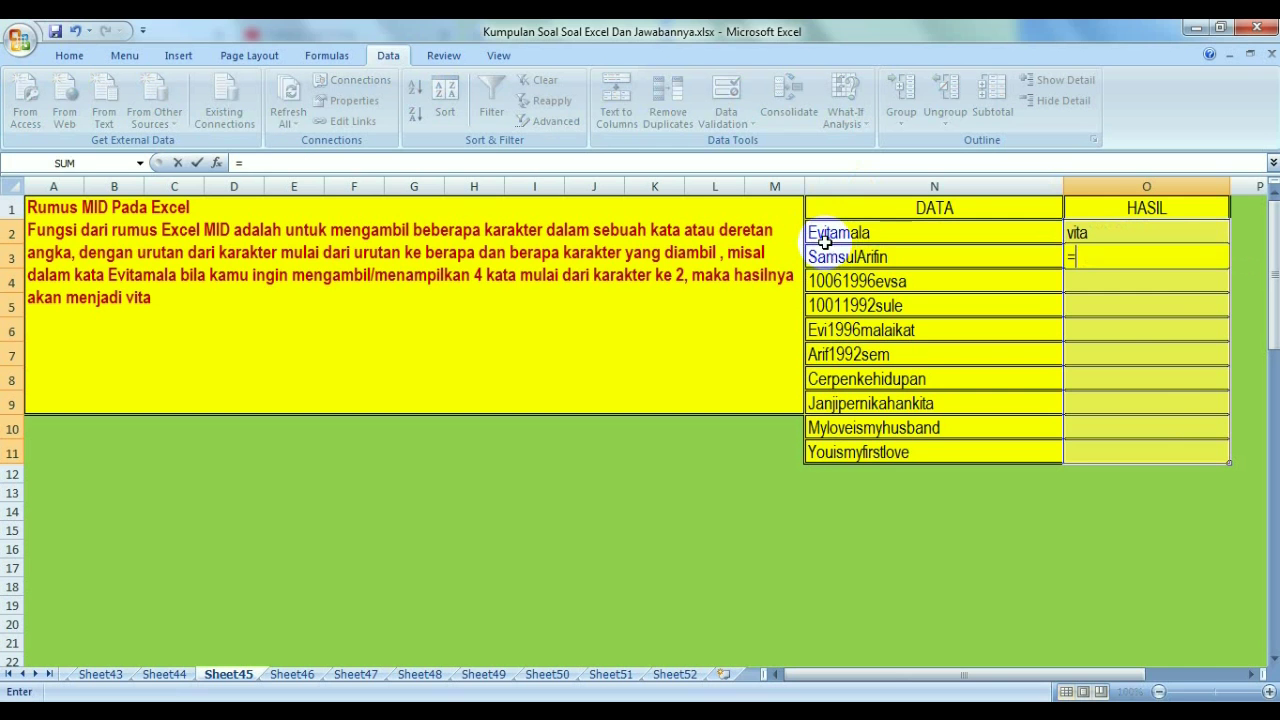
text(MID)
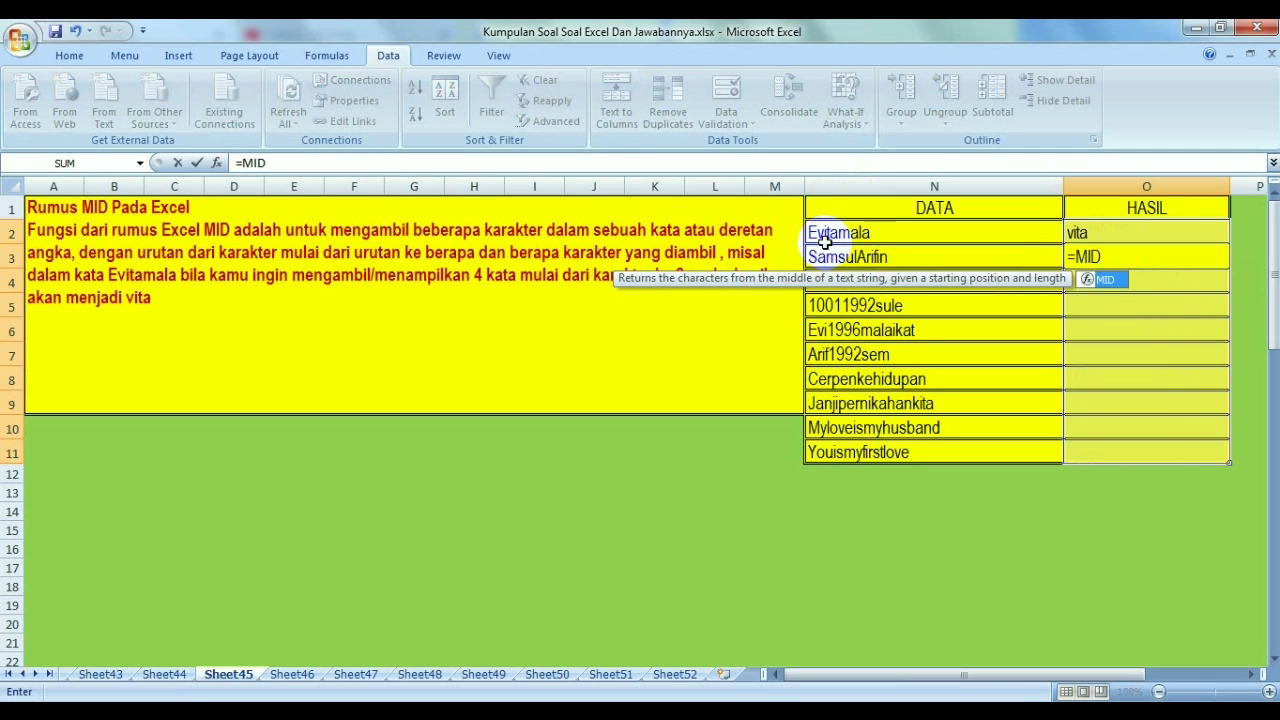
text(()
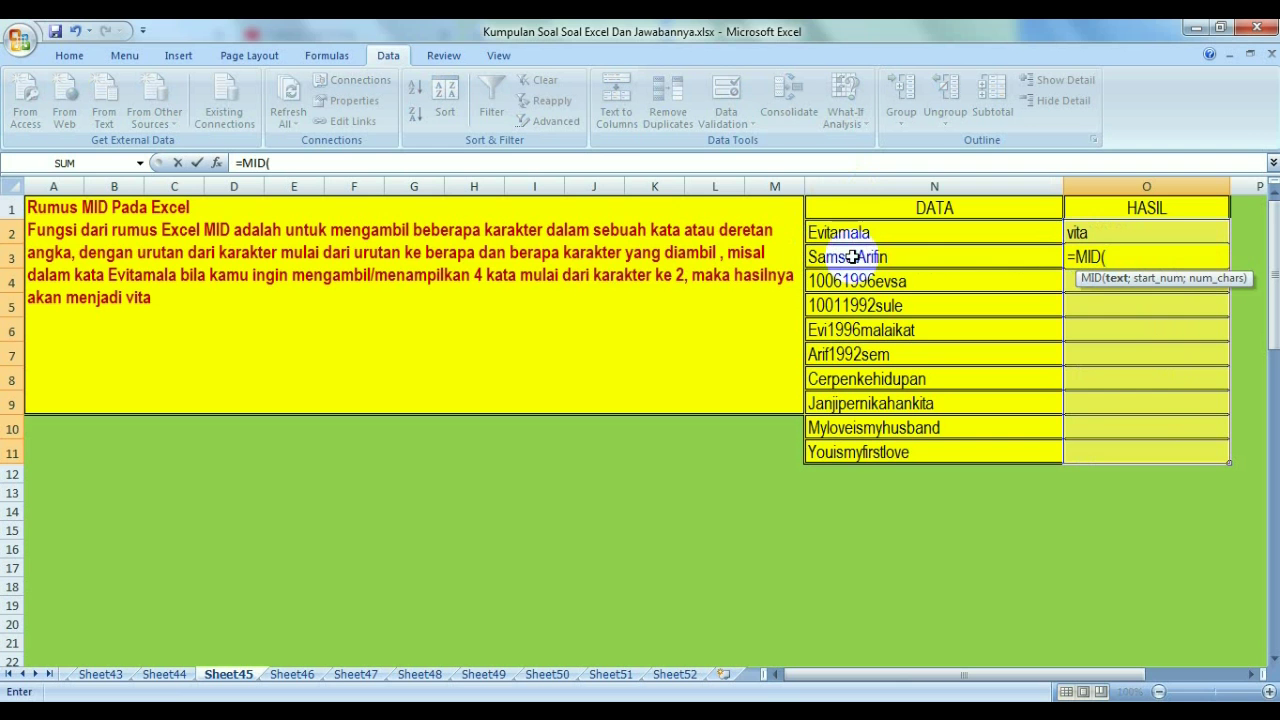
click(898, 256)
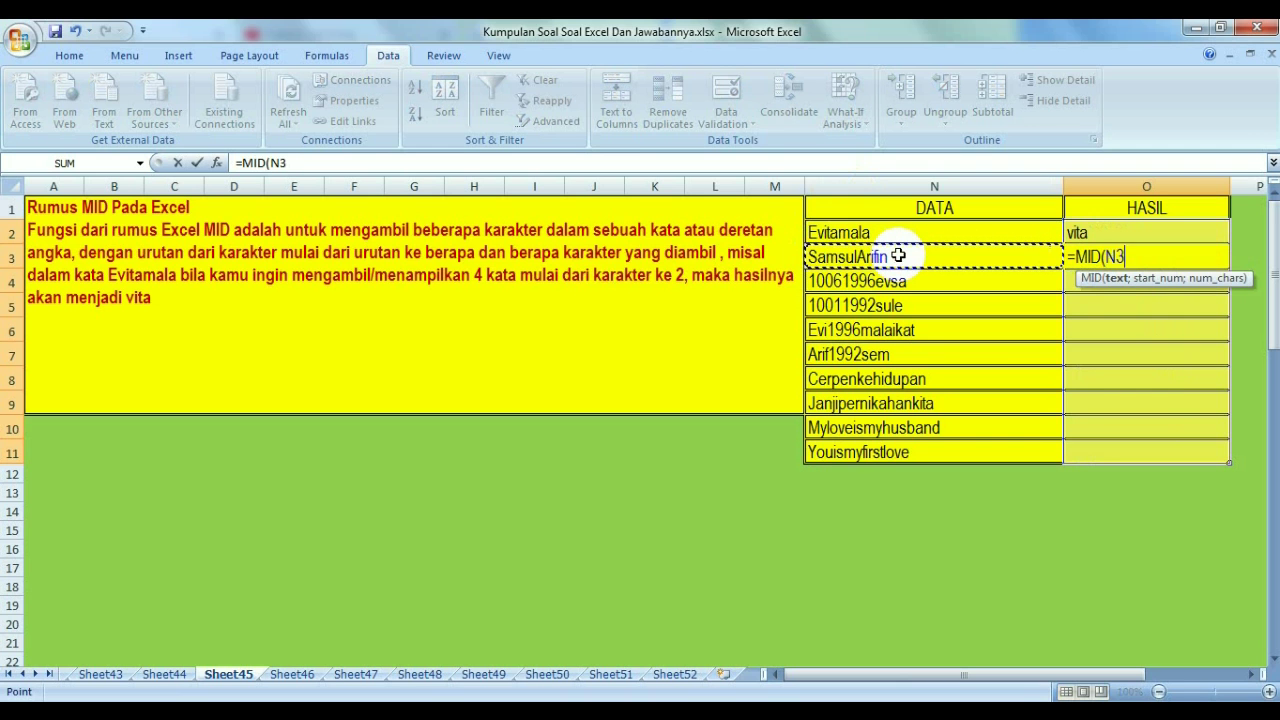
text(;)
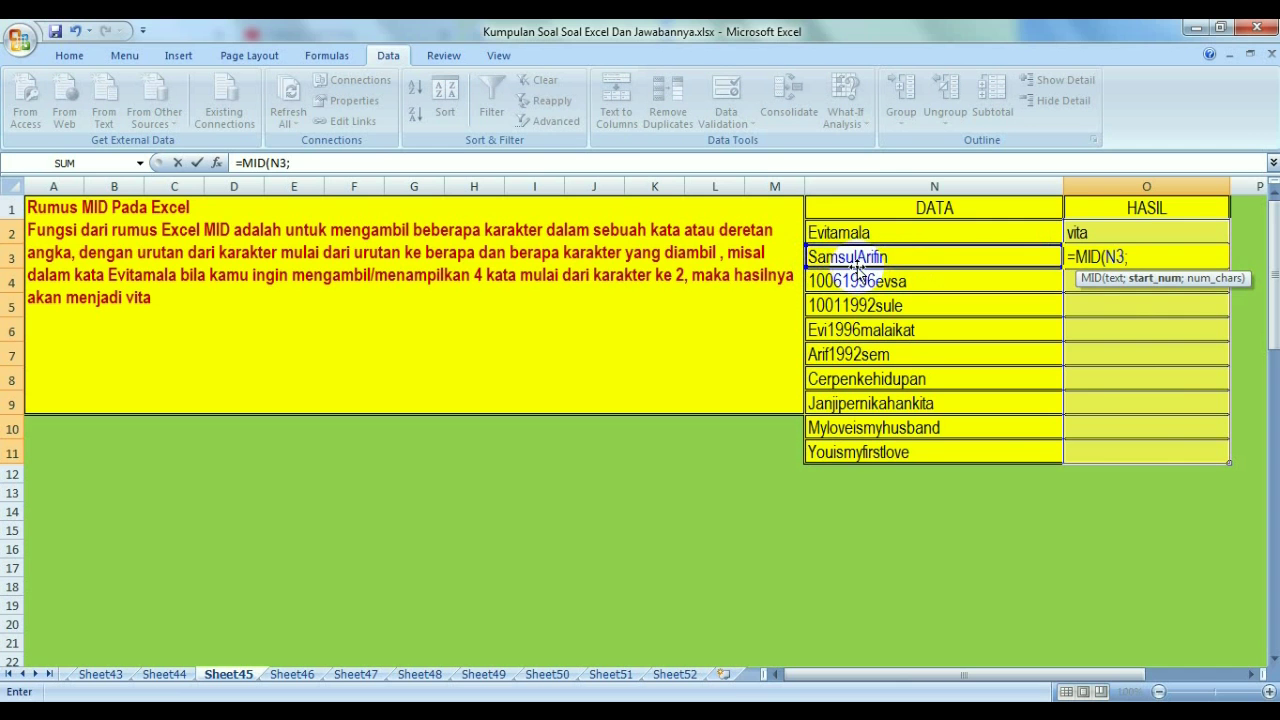
text(7;)
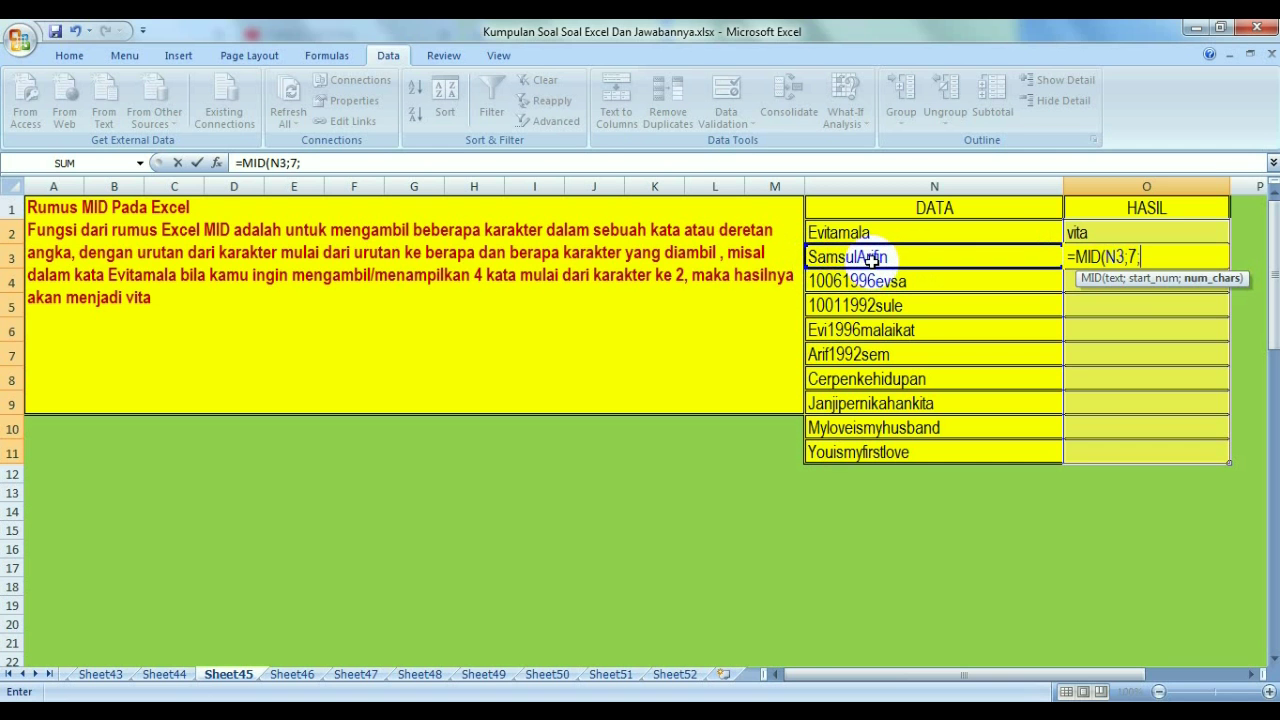
text(4)
key(Return)
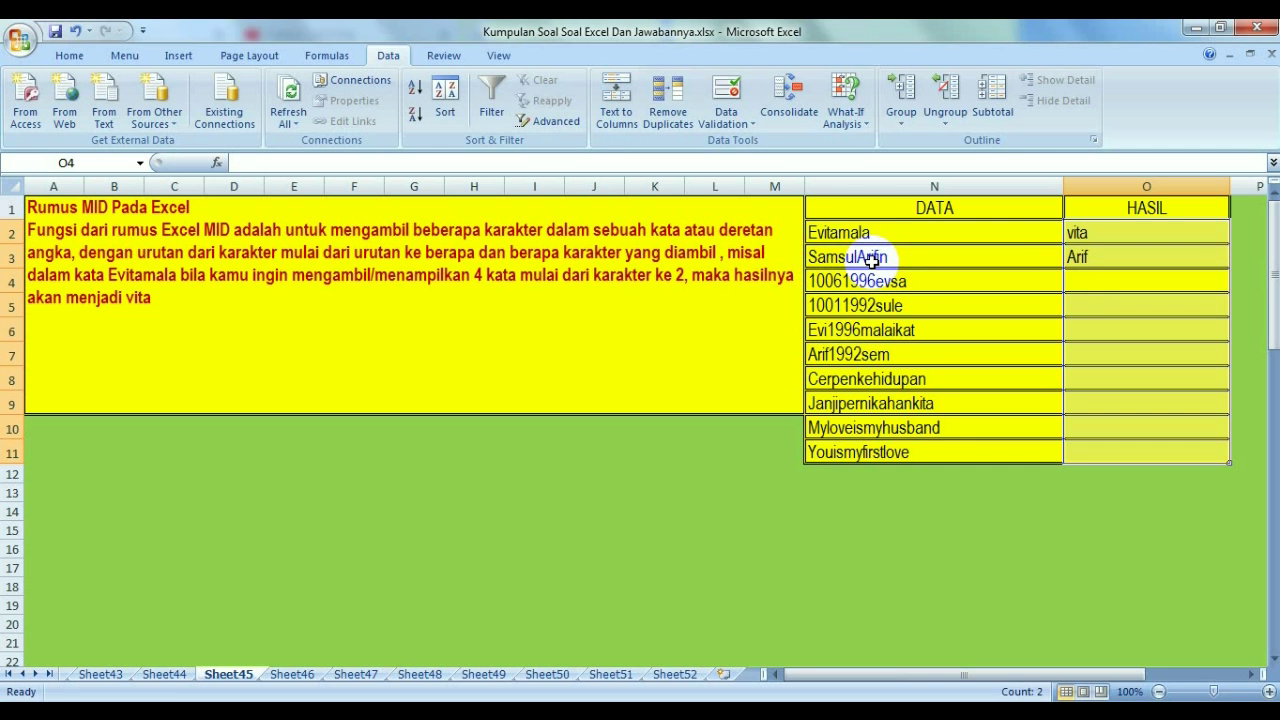
Enter =MID(N4;5;4) in O4 for 1996, then type =MID(N5;4;2) in O5
text(=M)
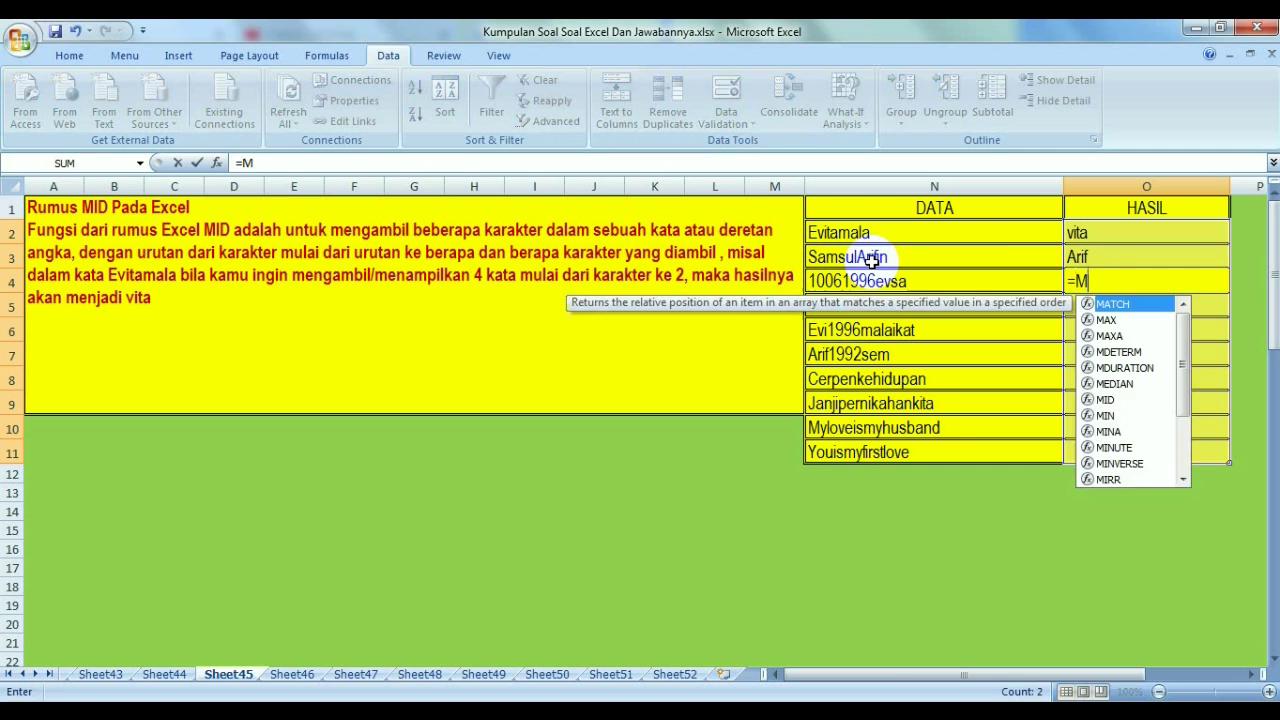
text(ID()
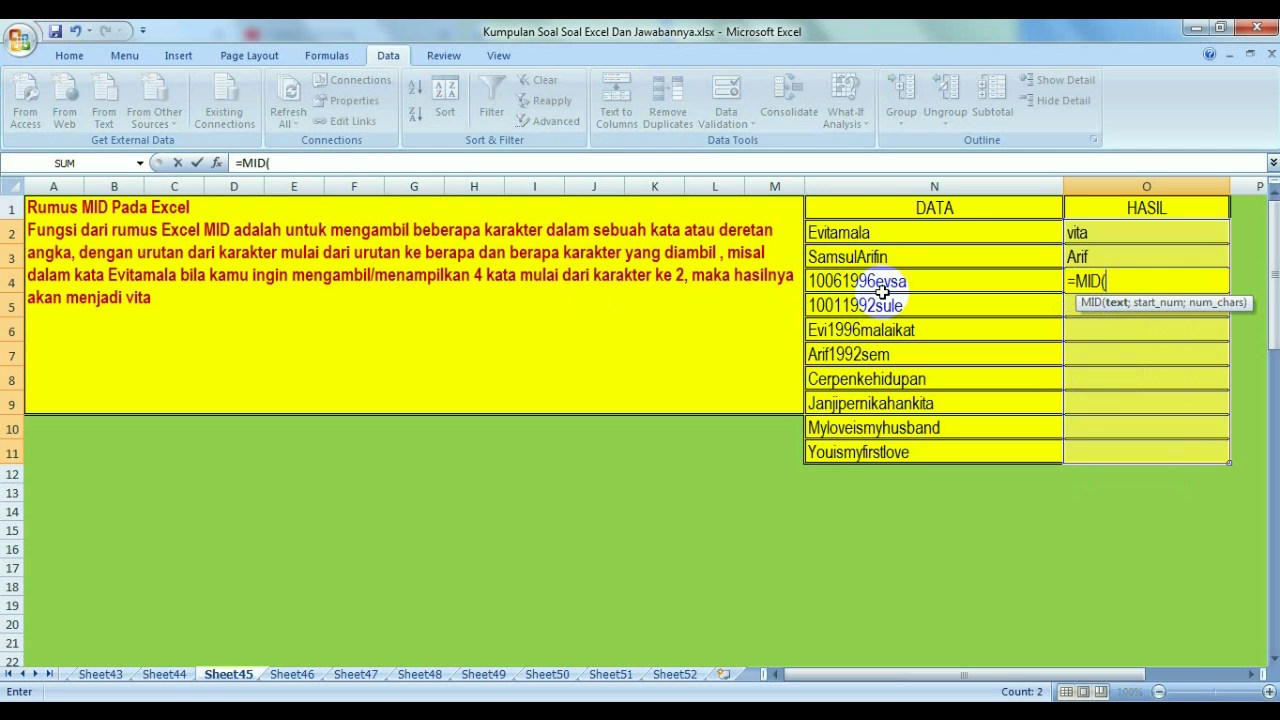
click(880, 285)
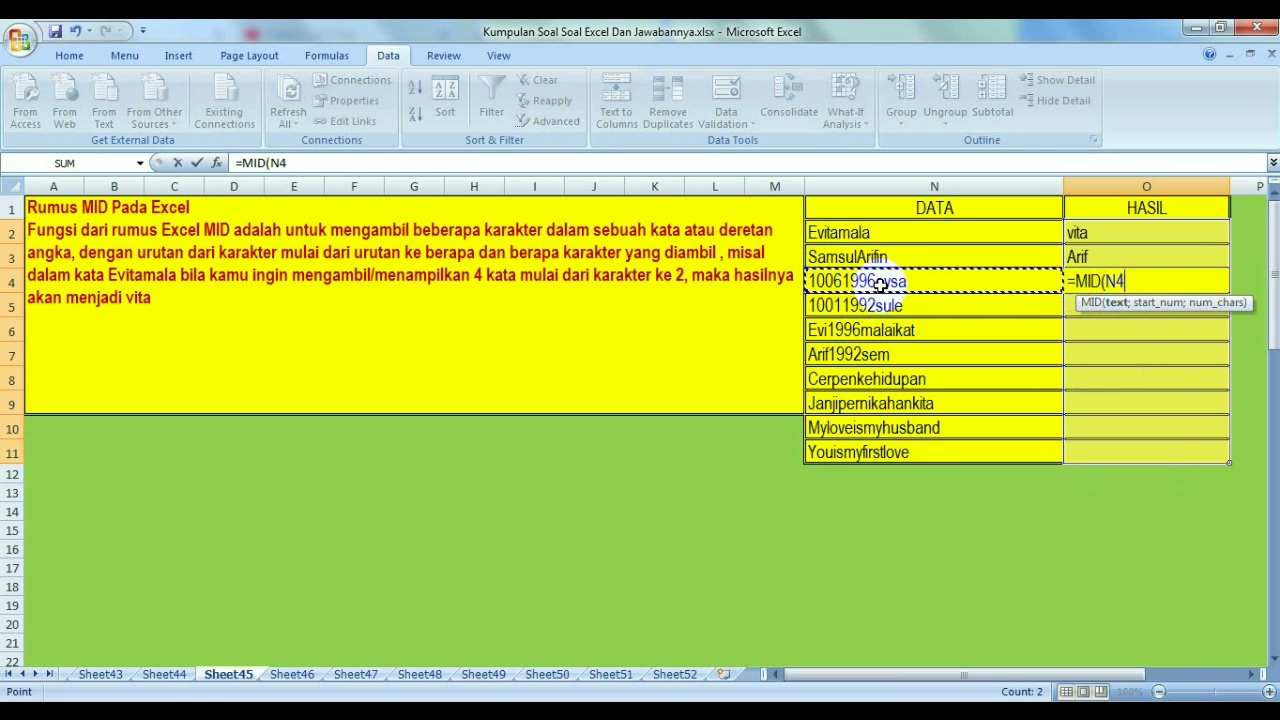
text(;)
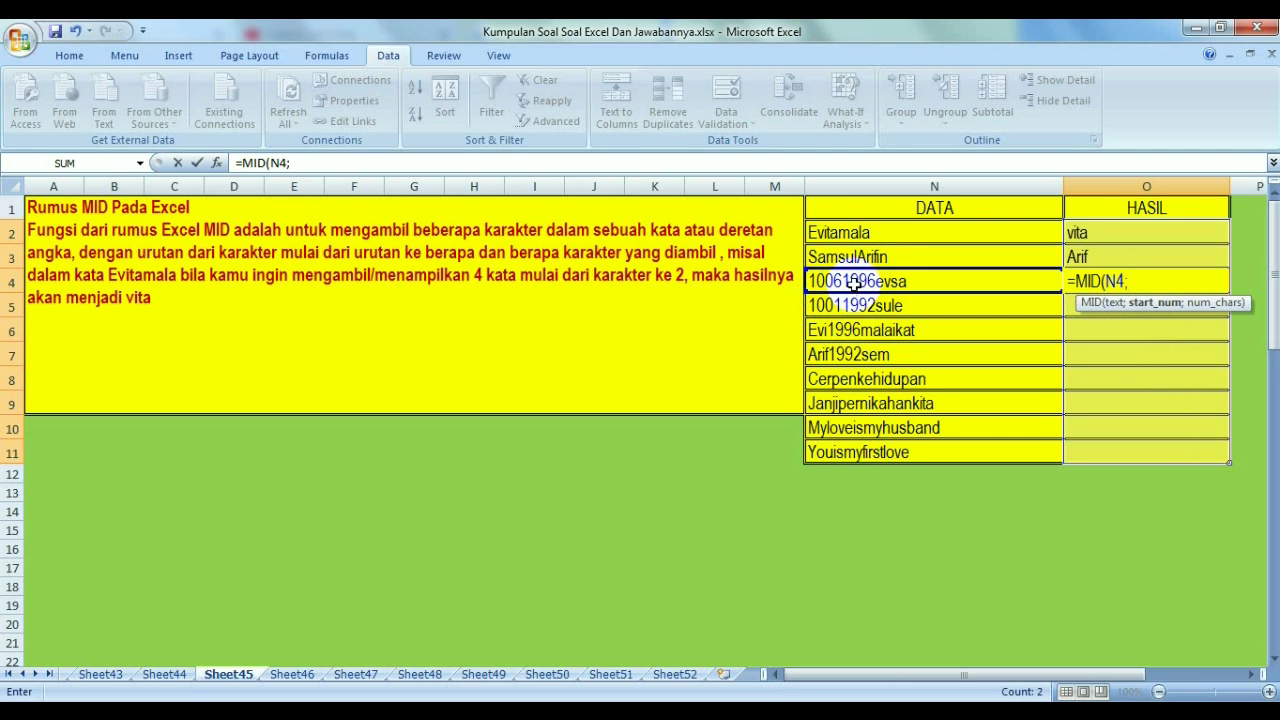
text(5)
text(;)
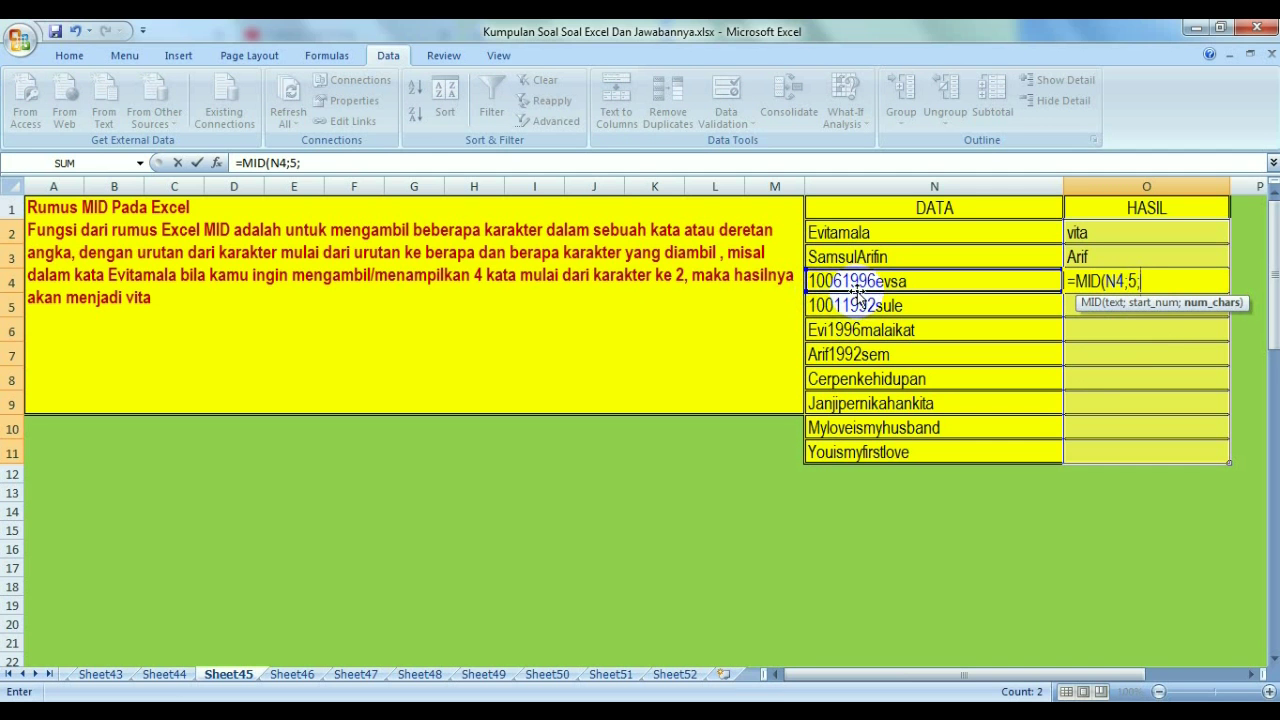
text(4)
key(Return)
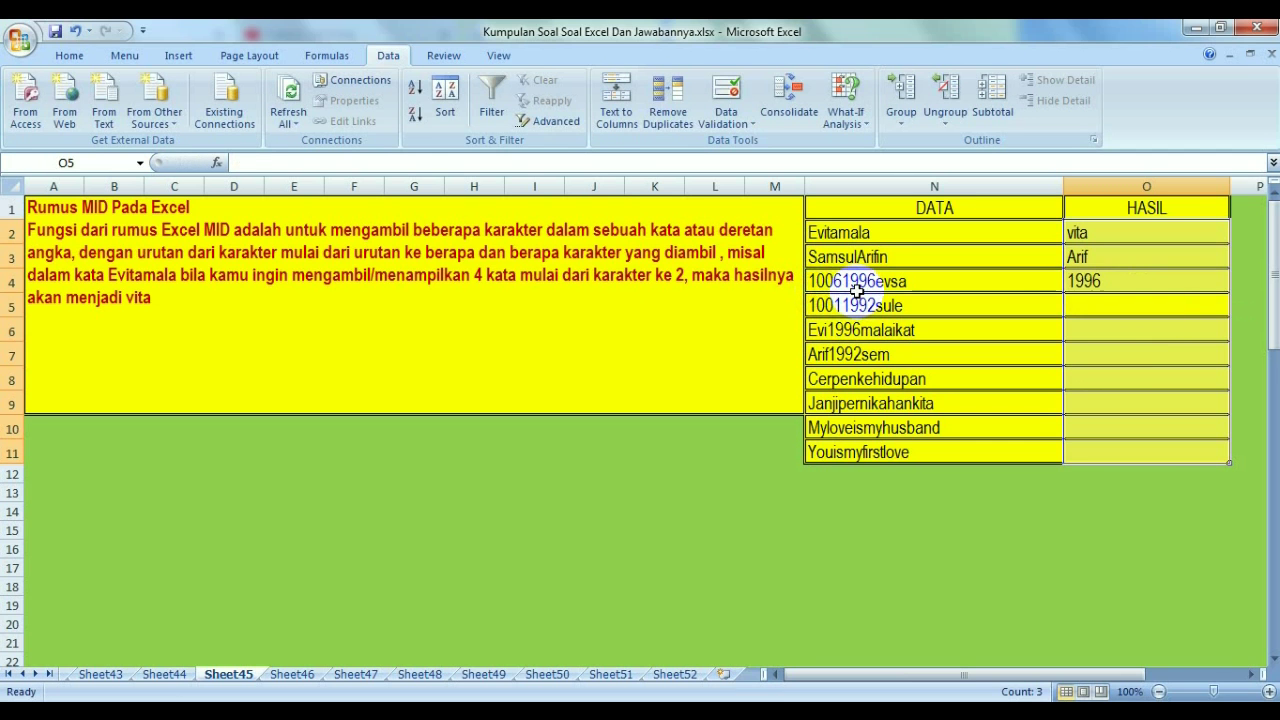
text(=M)
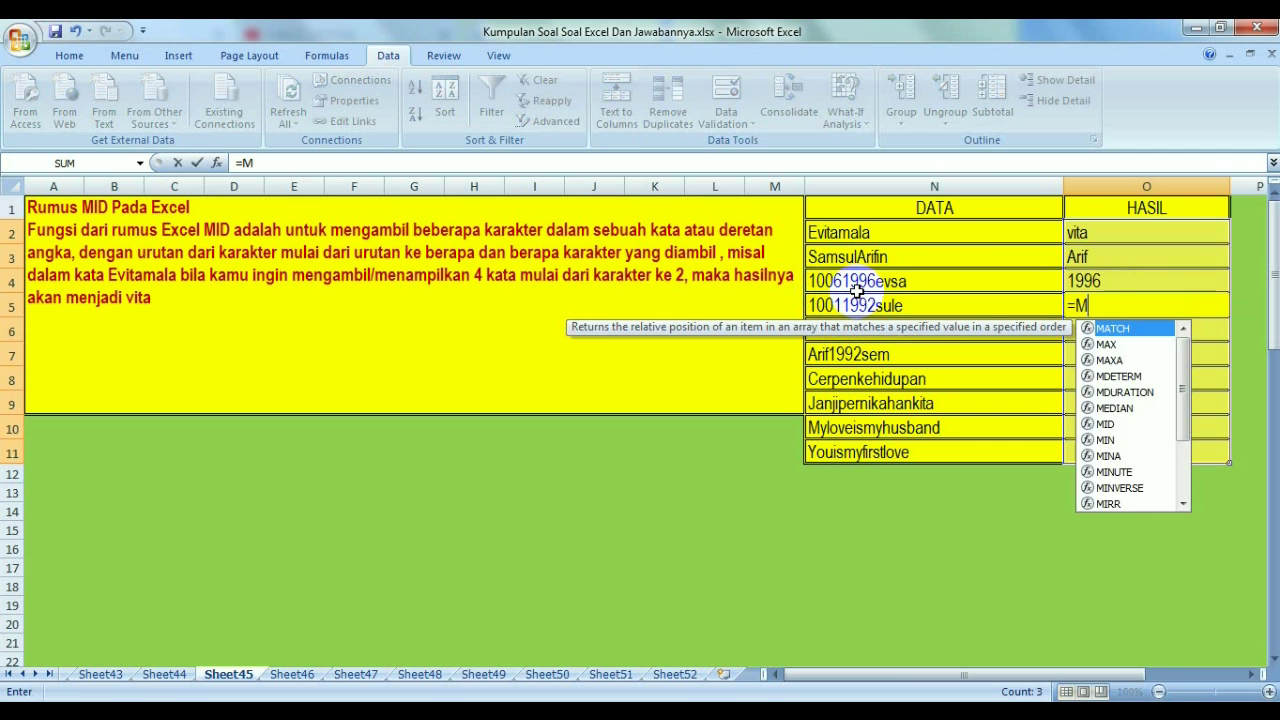
text(ID()
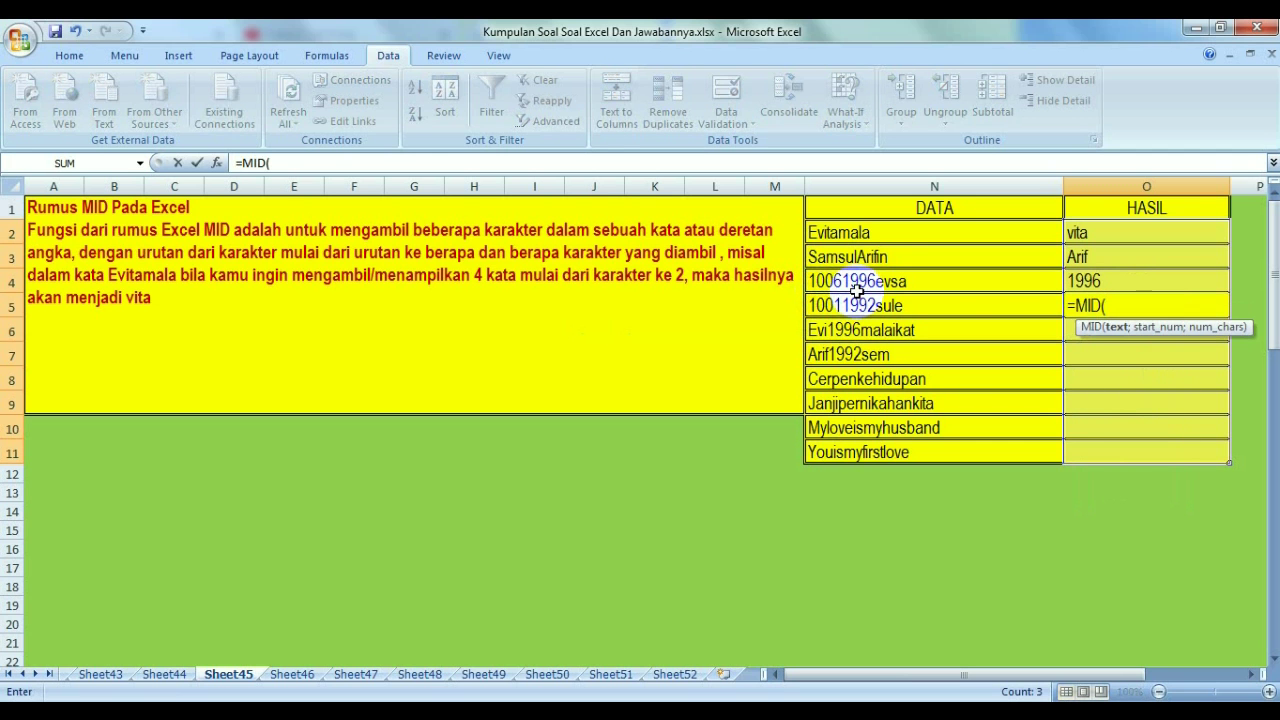
click(867, 305)
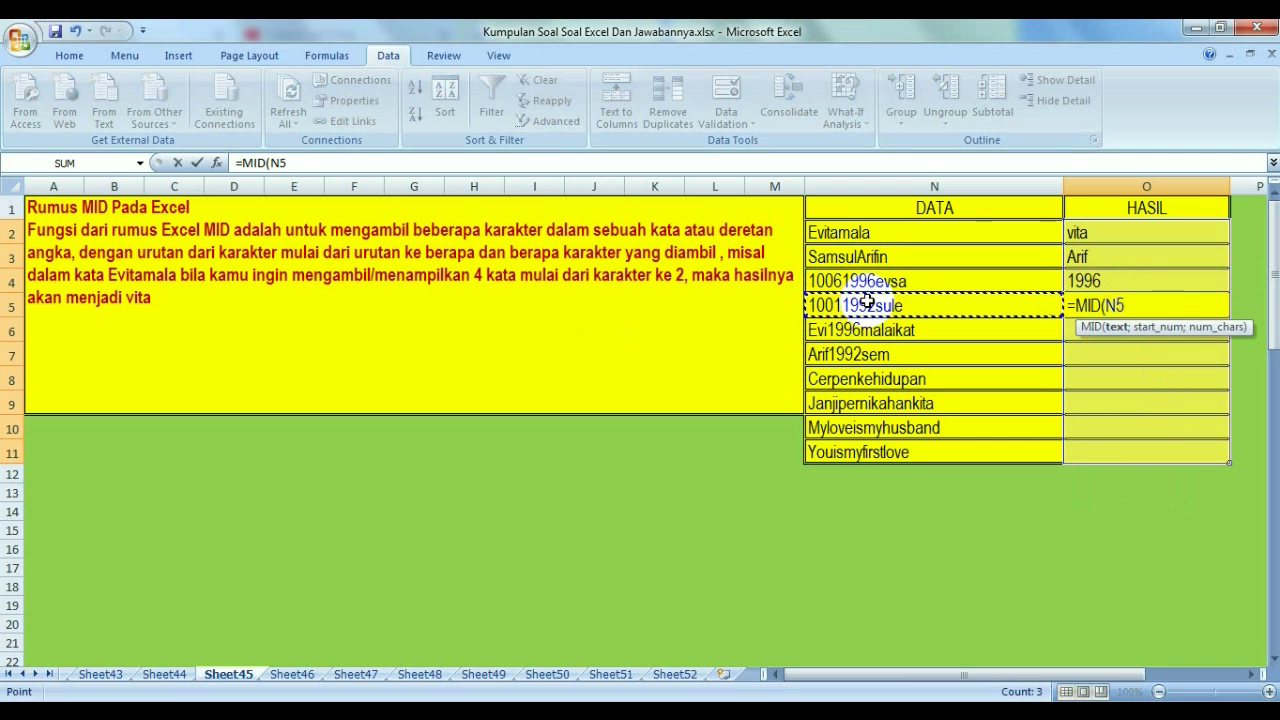
text(;)
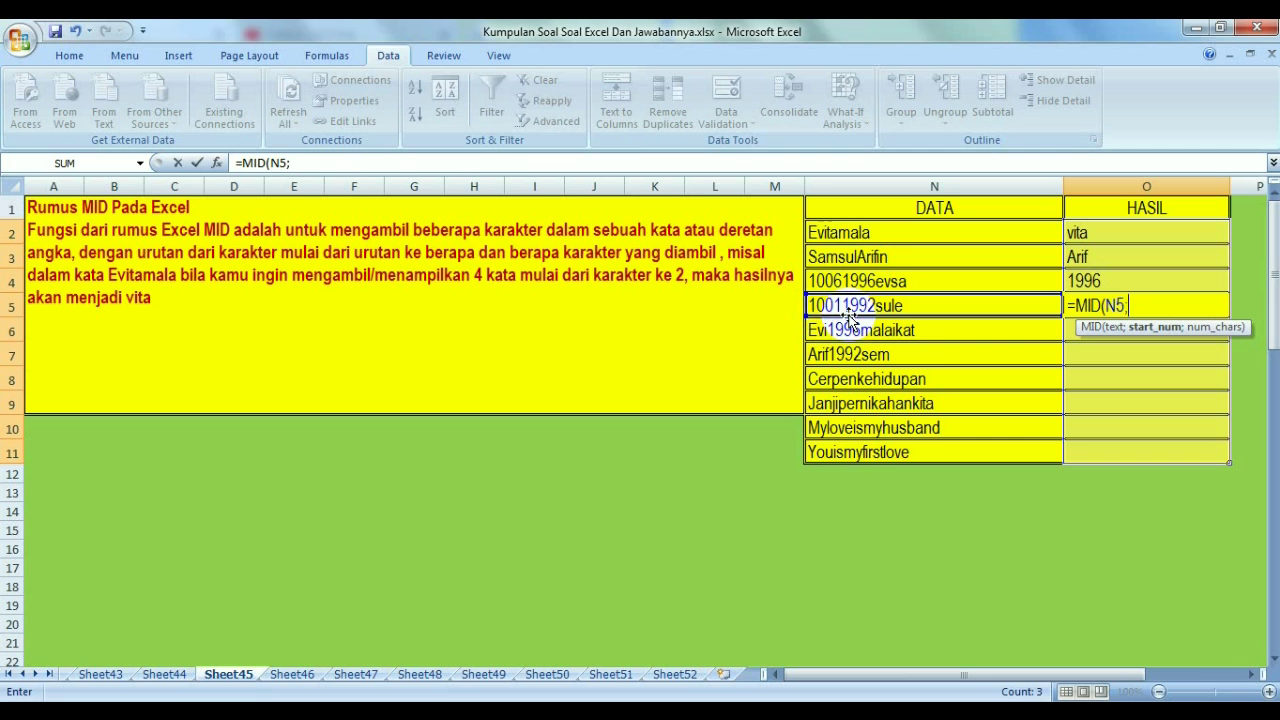
text(4;)
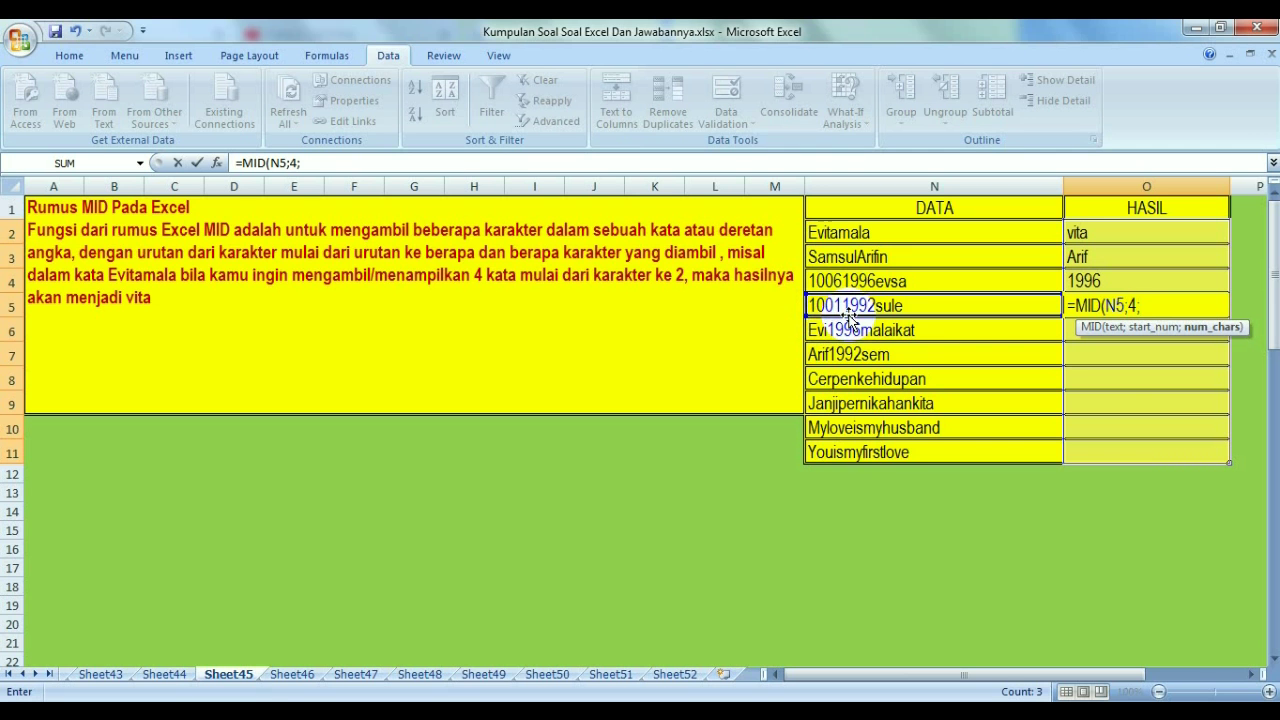
text(2)
Commit O5's formula (11) and enter =MID(N6;8;4) in O6, giving mala
key(Return)
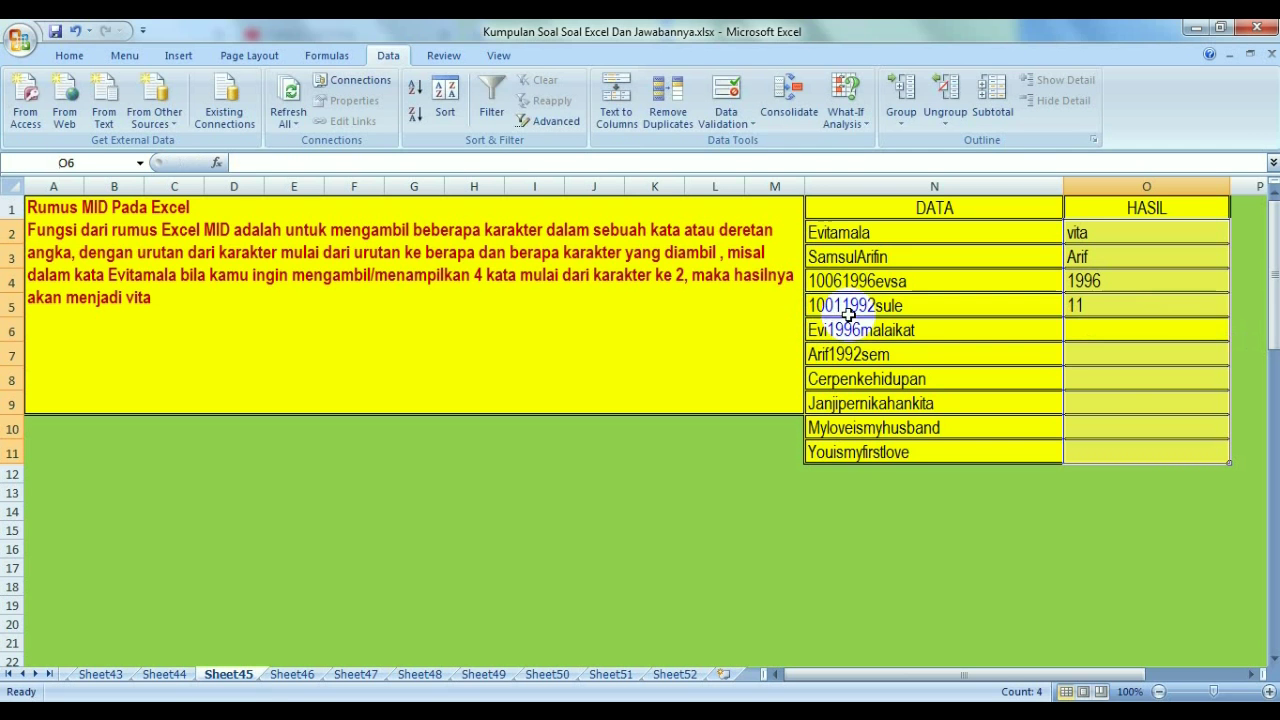
text(=M)
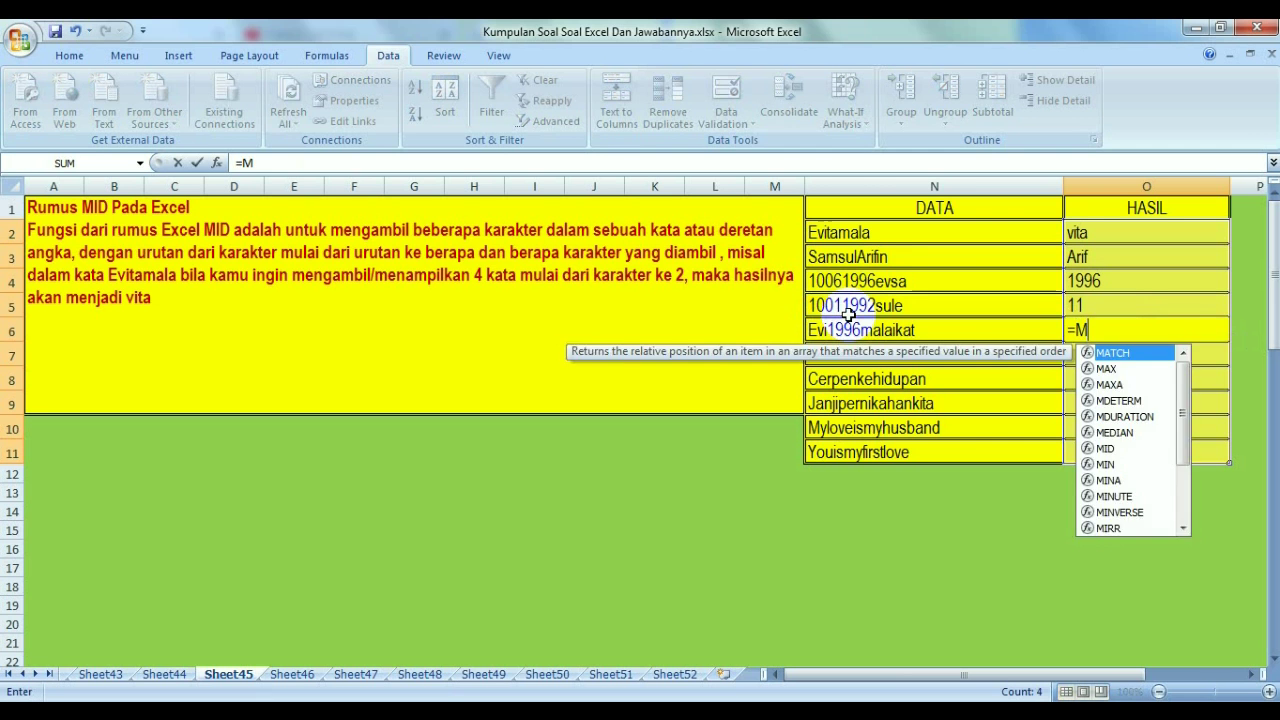
text(ID()
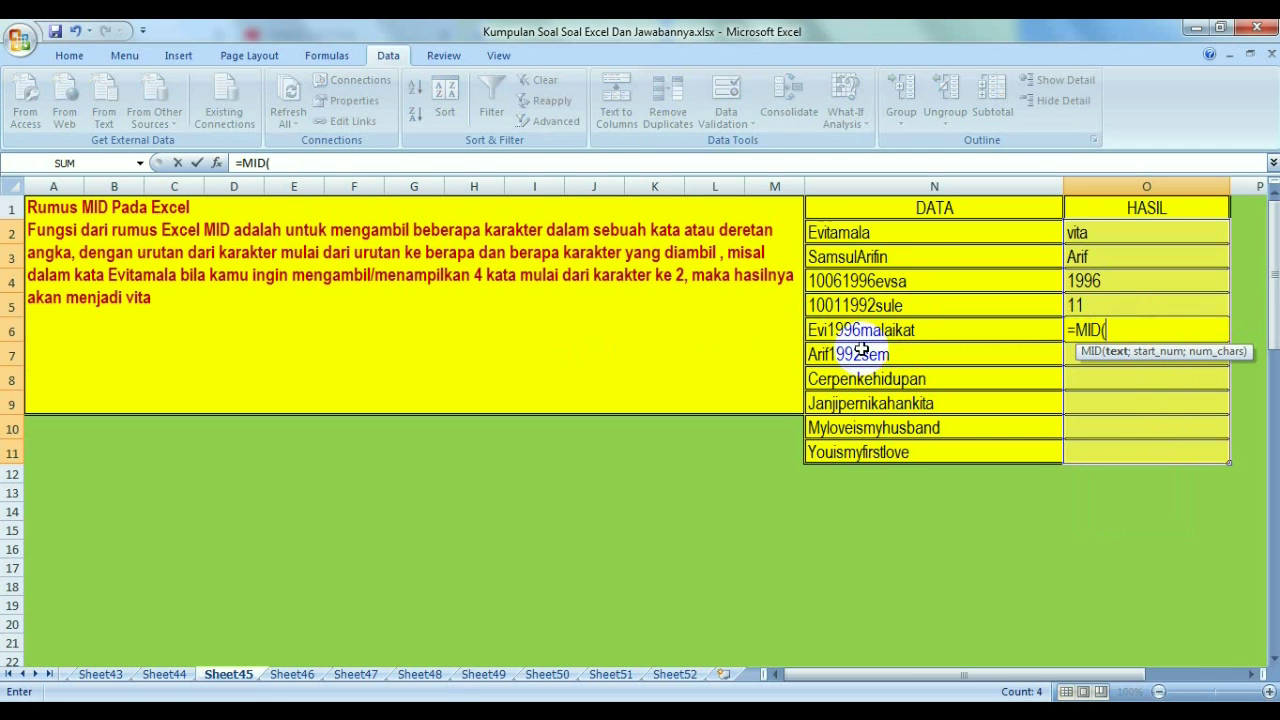
click(900, 335)
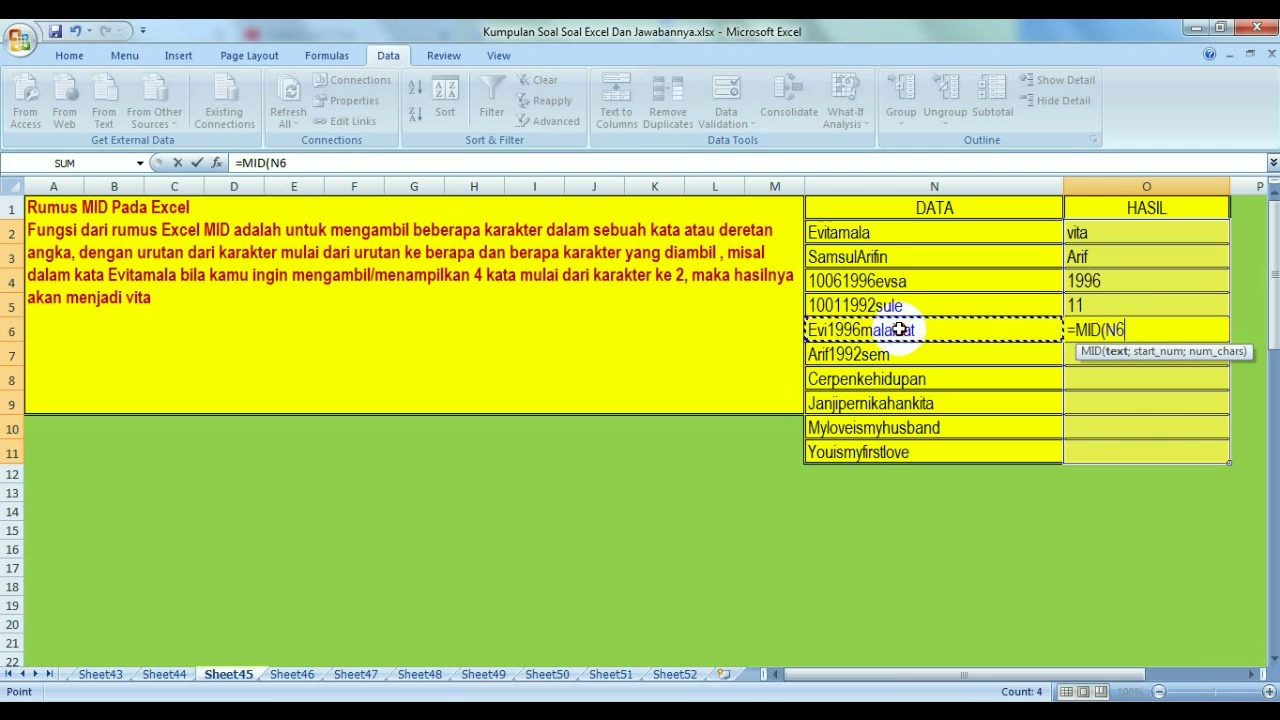
text(;)
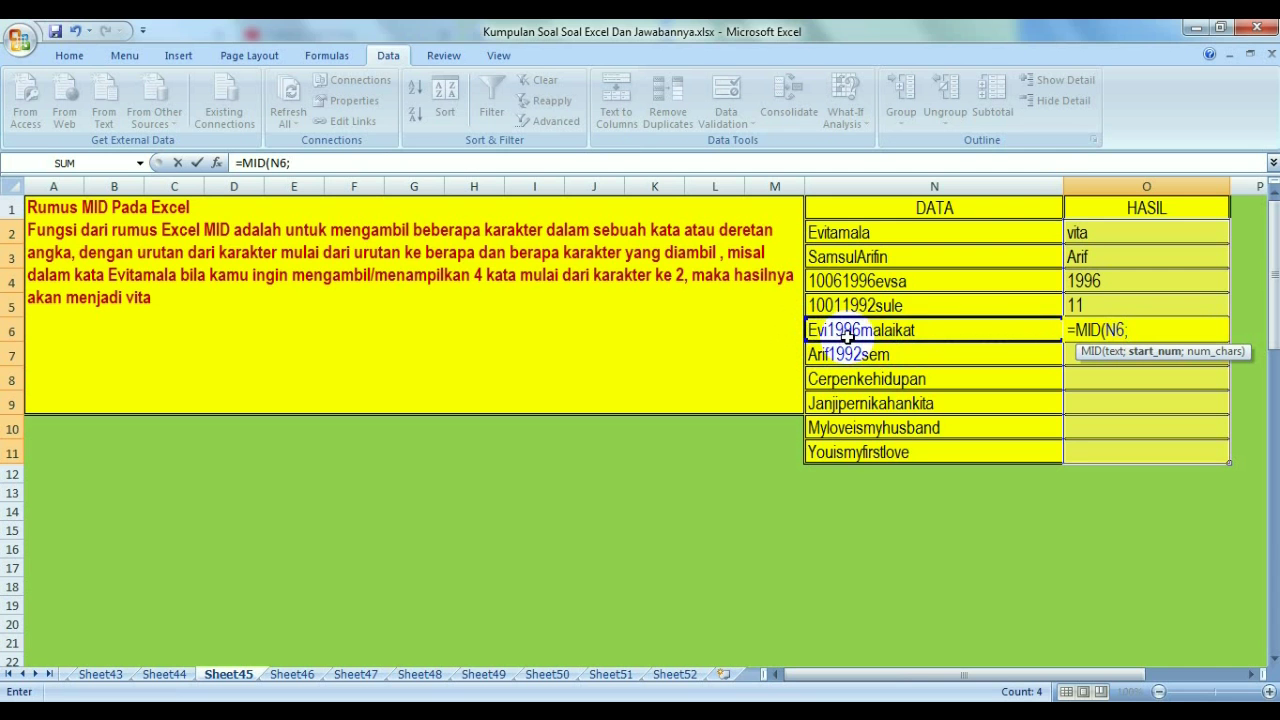
text(8)
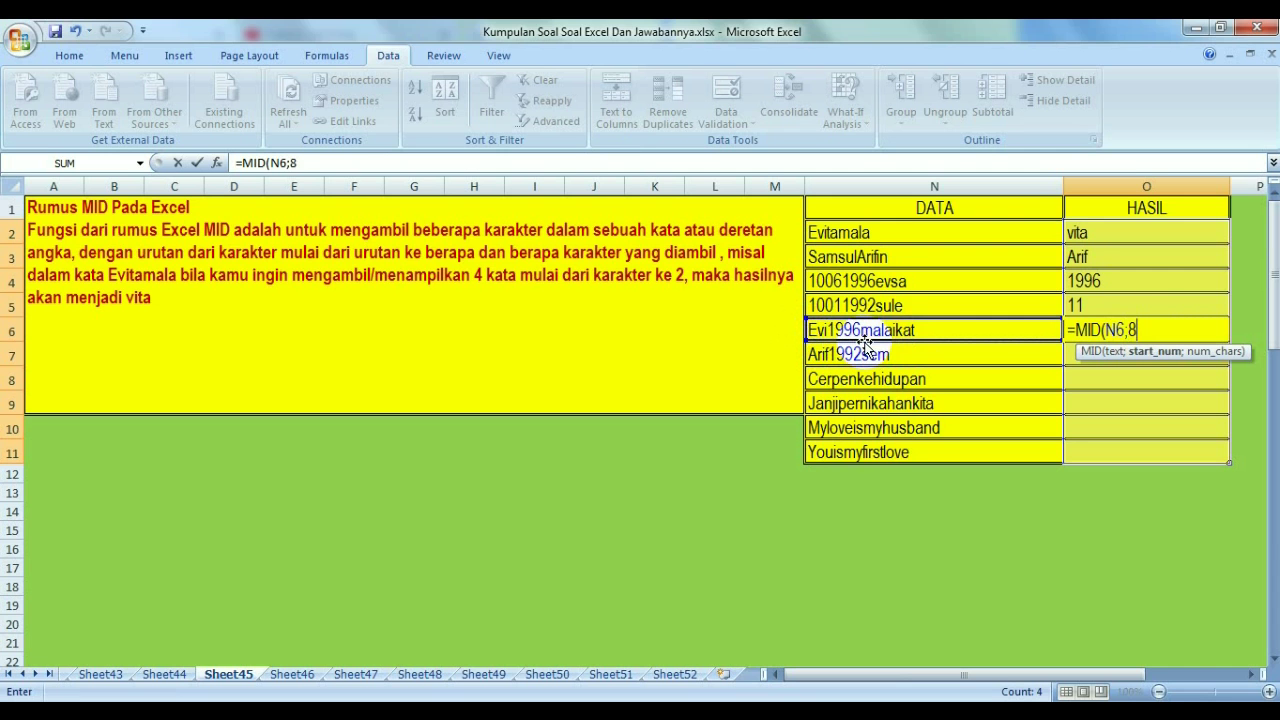
text(;)
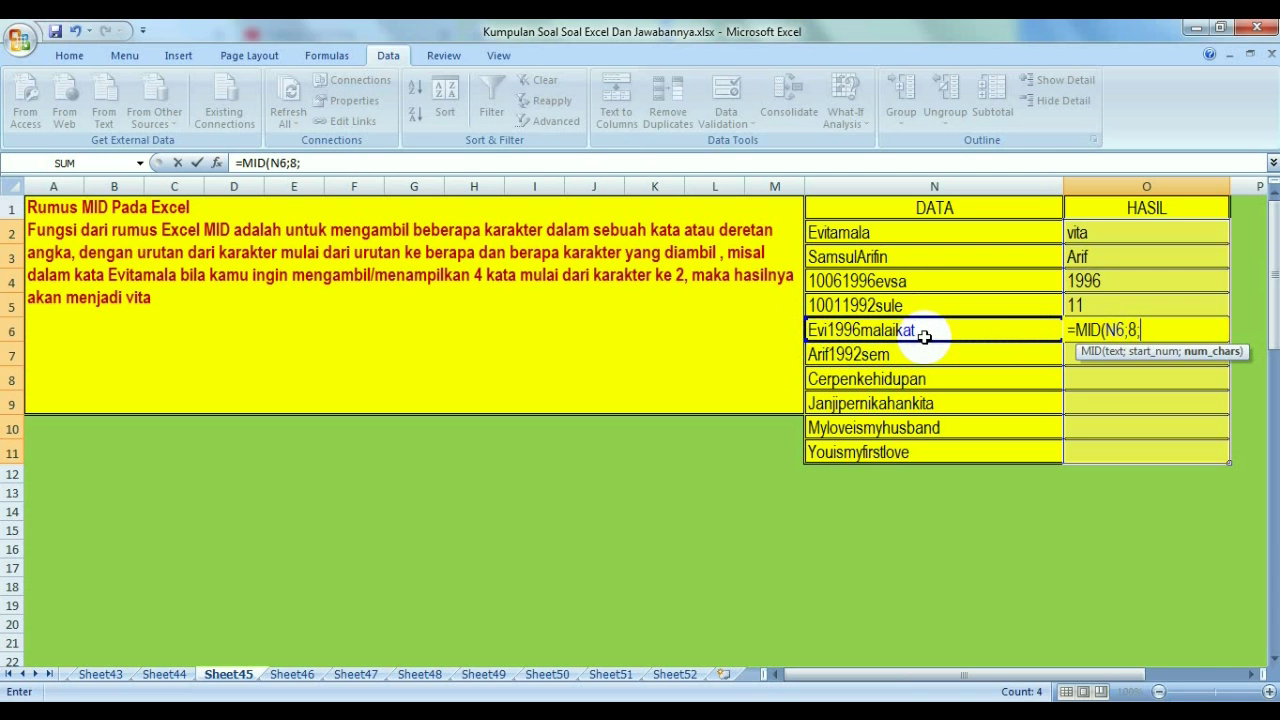
text(4)
key(Return)
Enter =MID(N7;5;4) in O7 and =MID(N8;9;5) in O8, giving 1992 and hidup
text(=M)
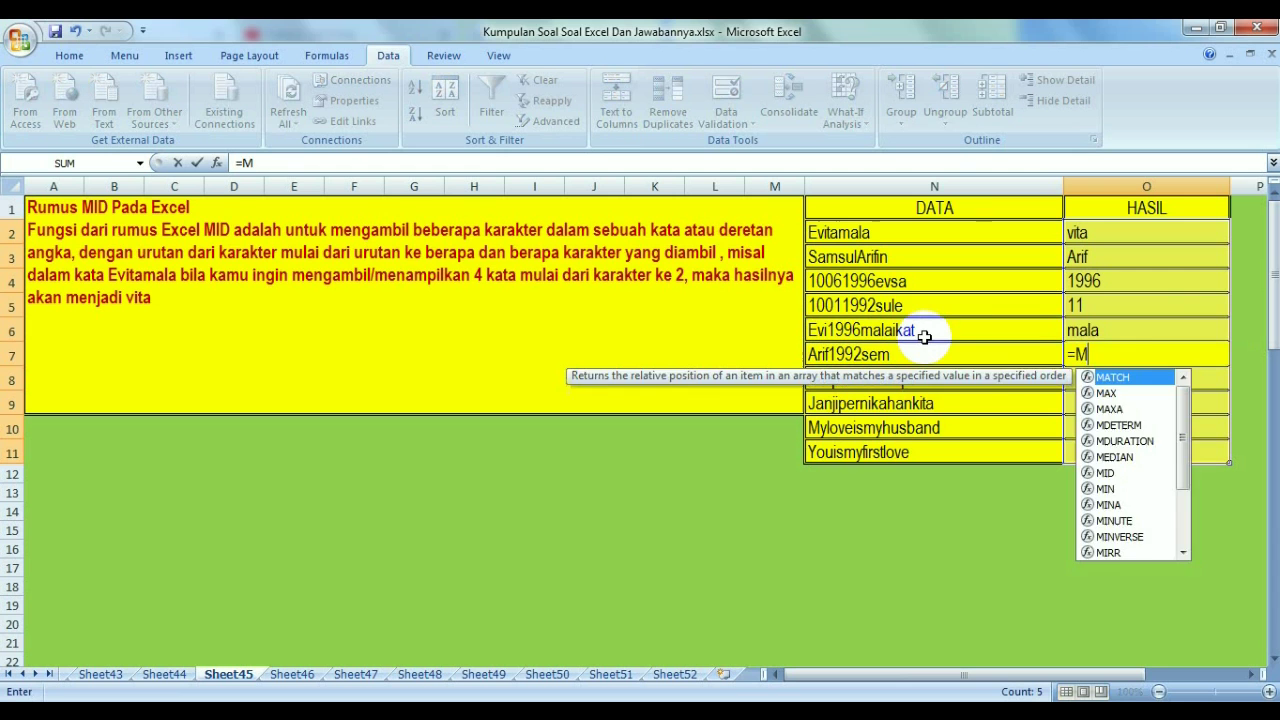
text(ID()
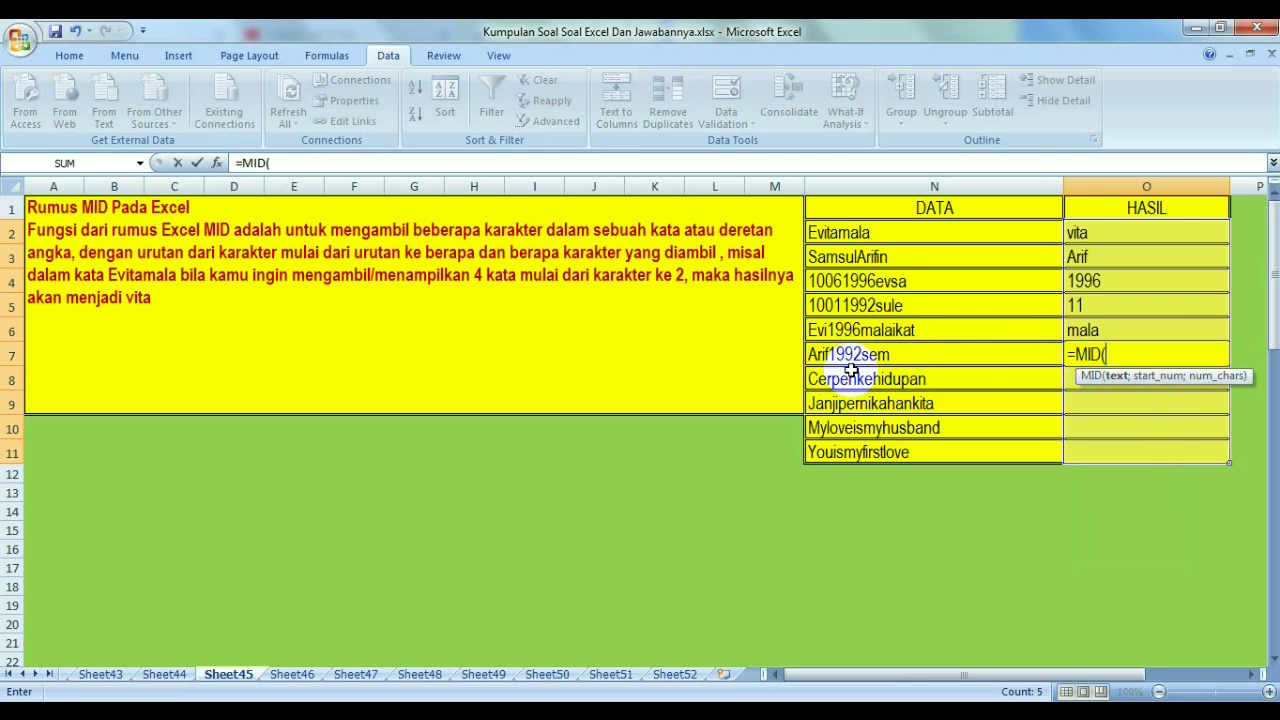
click(858, 354)
text(;)
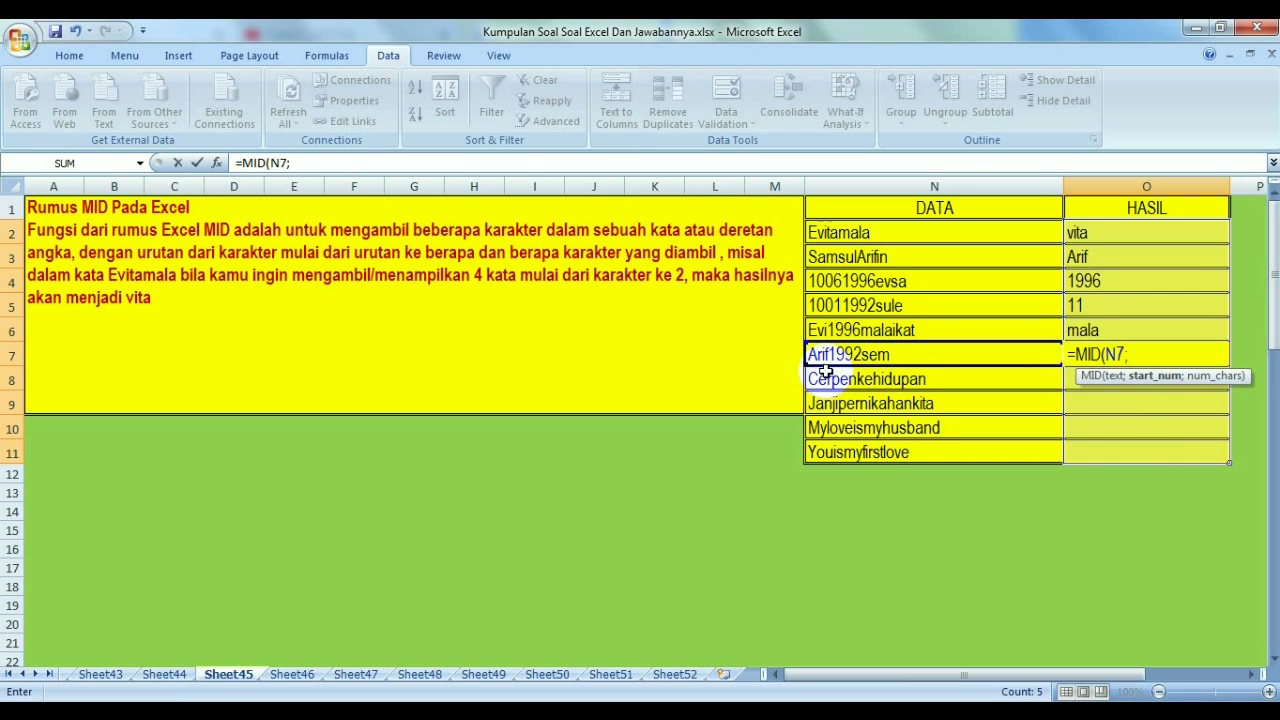
text(5;)
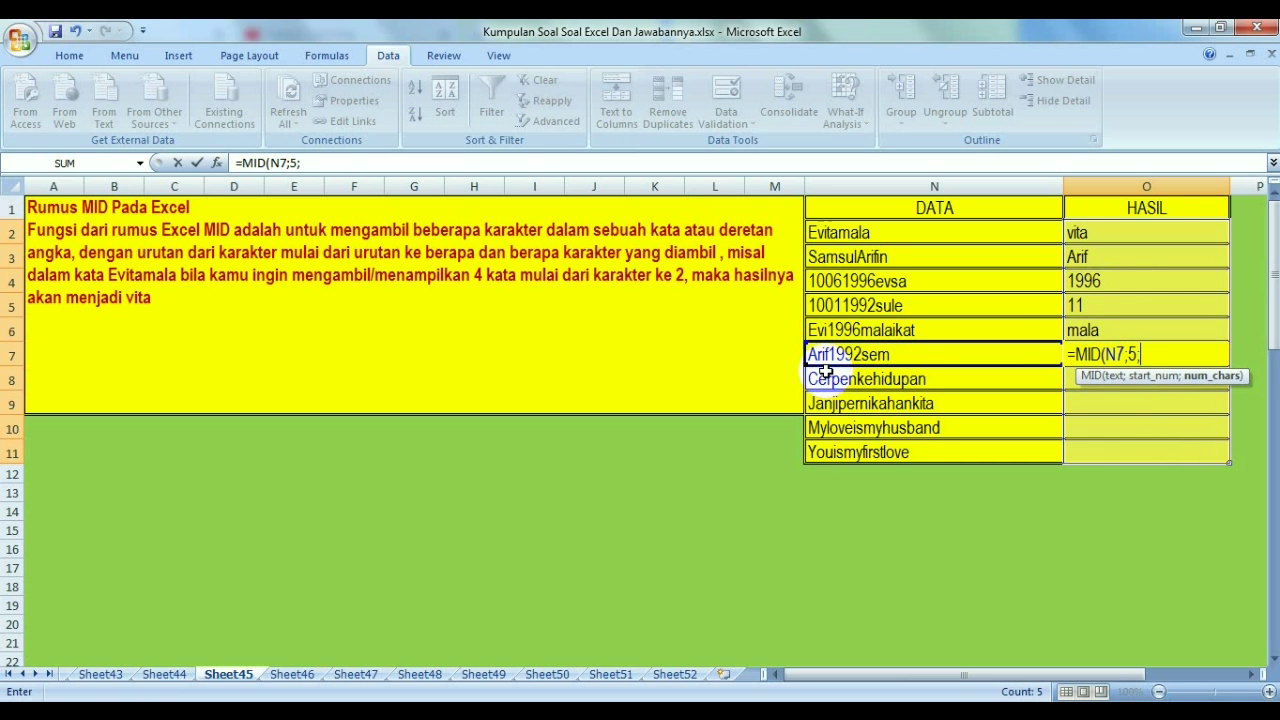
text(4)
key(Return)
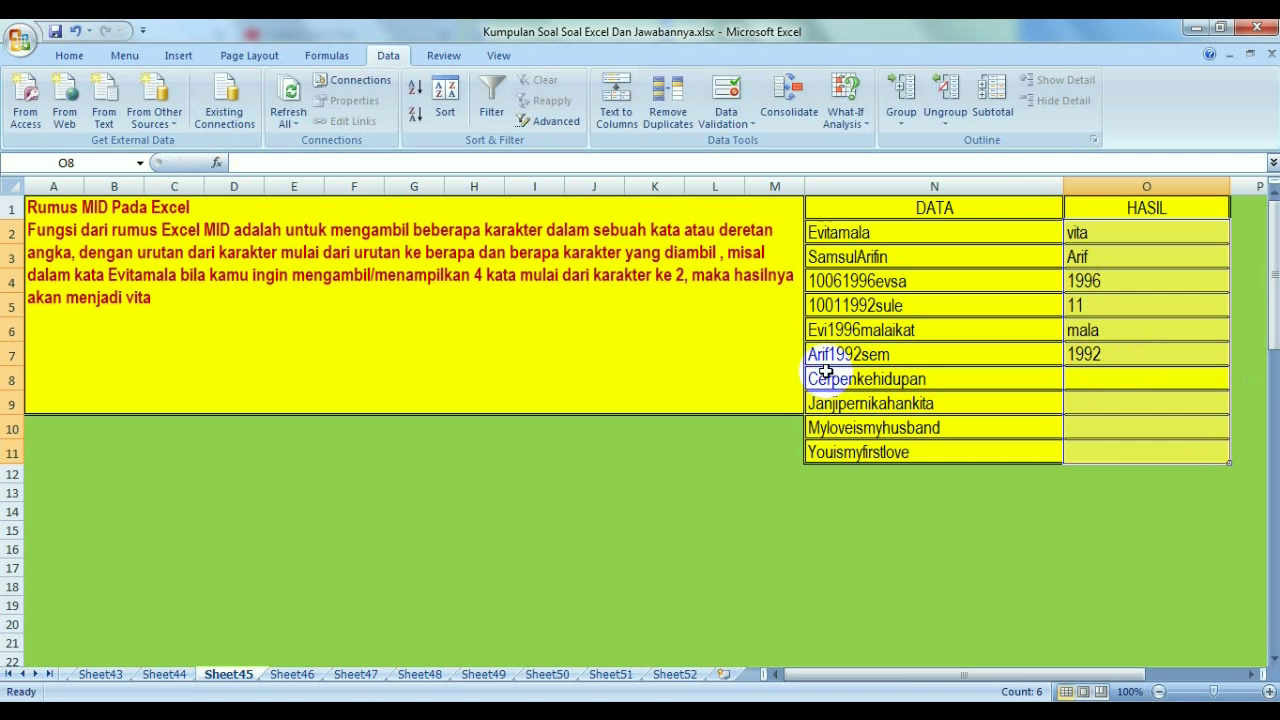
text(=MID)
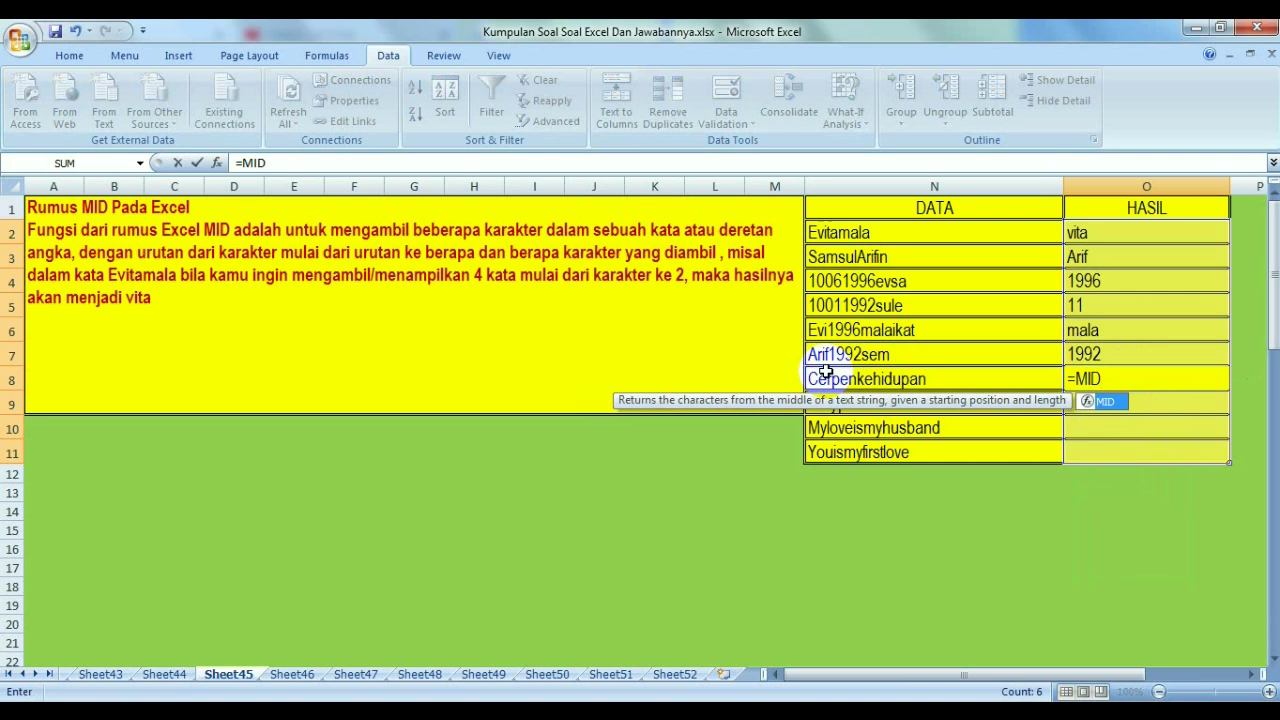
text(()
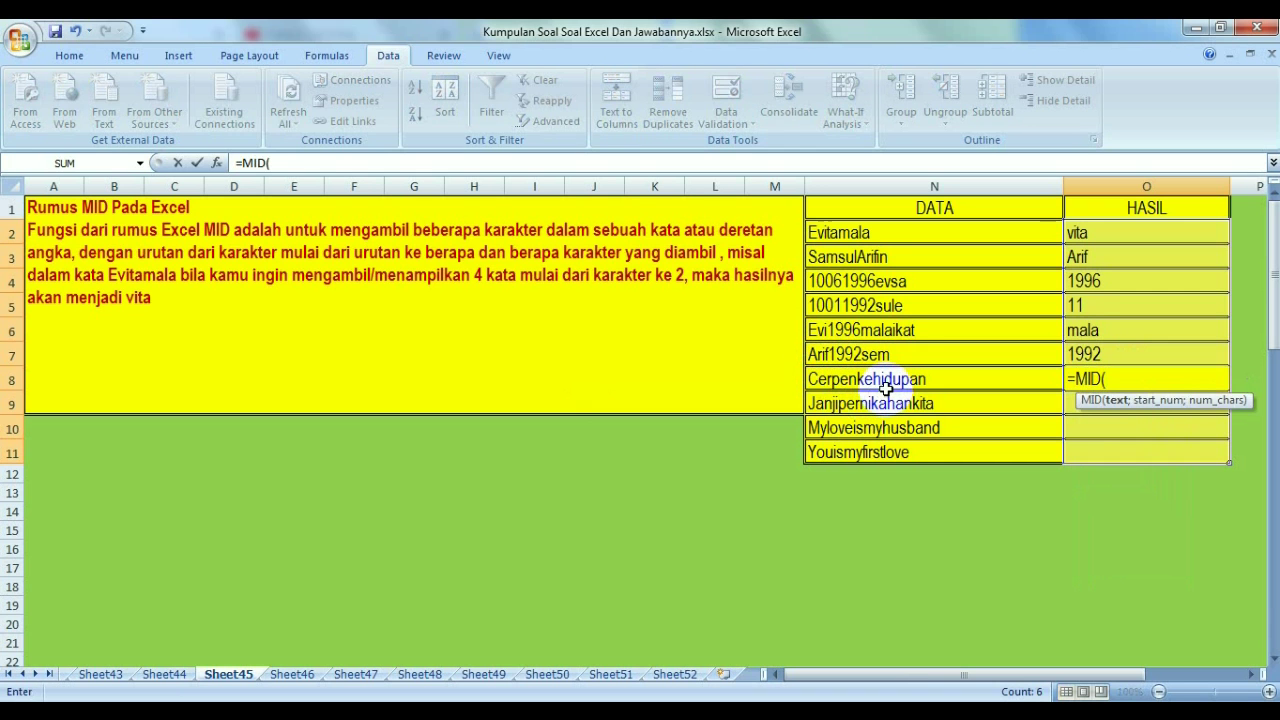
click(899, 378)
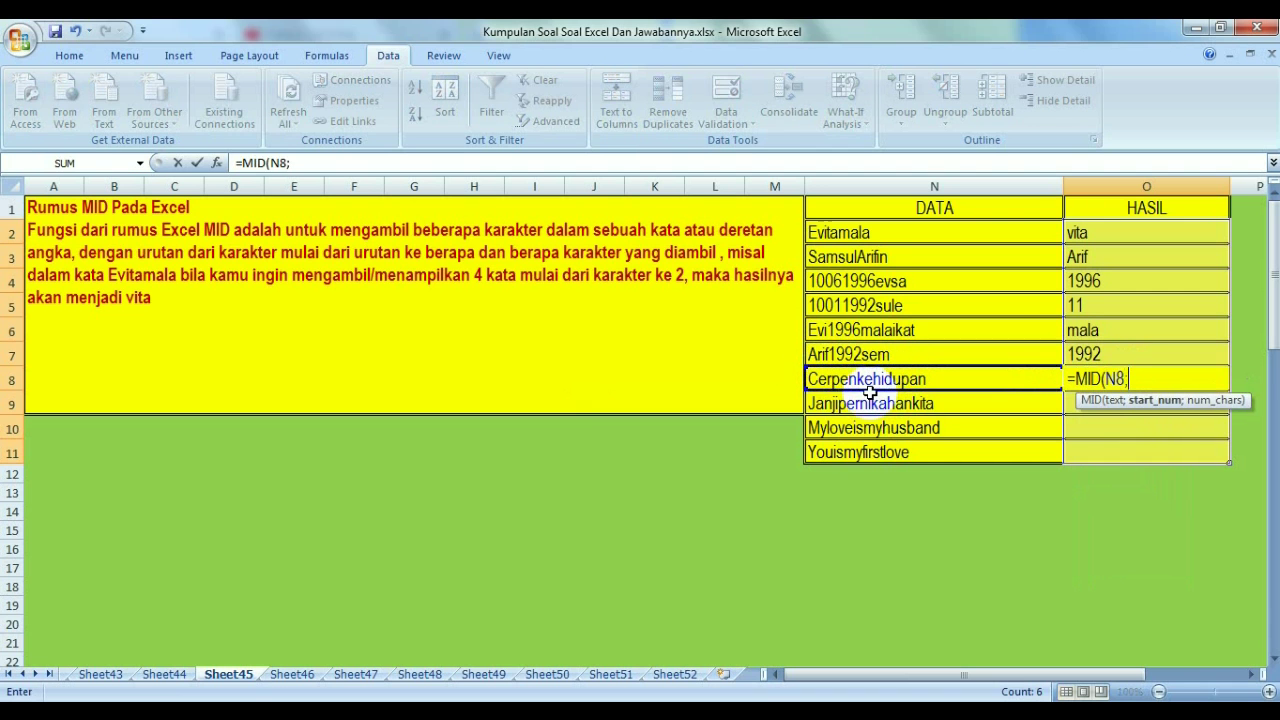
text(;)
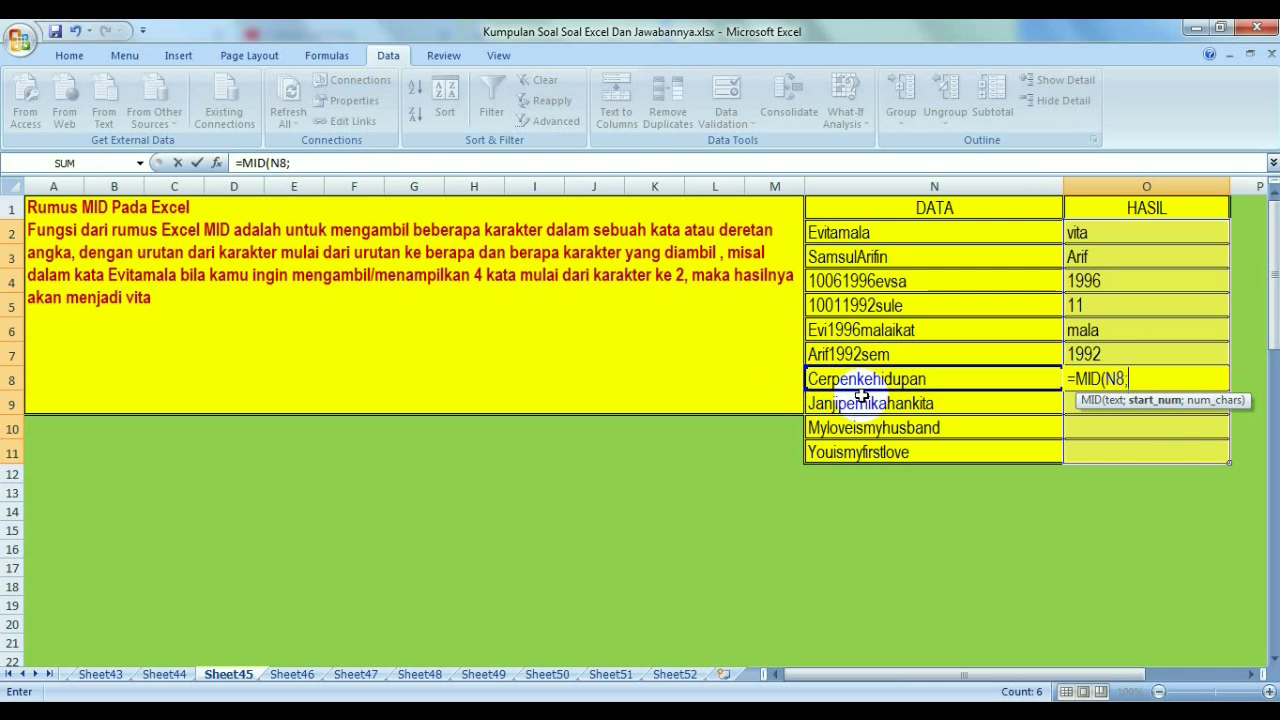
text(9)
text(;)
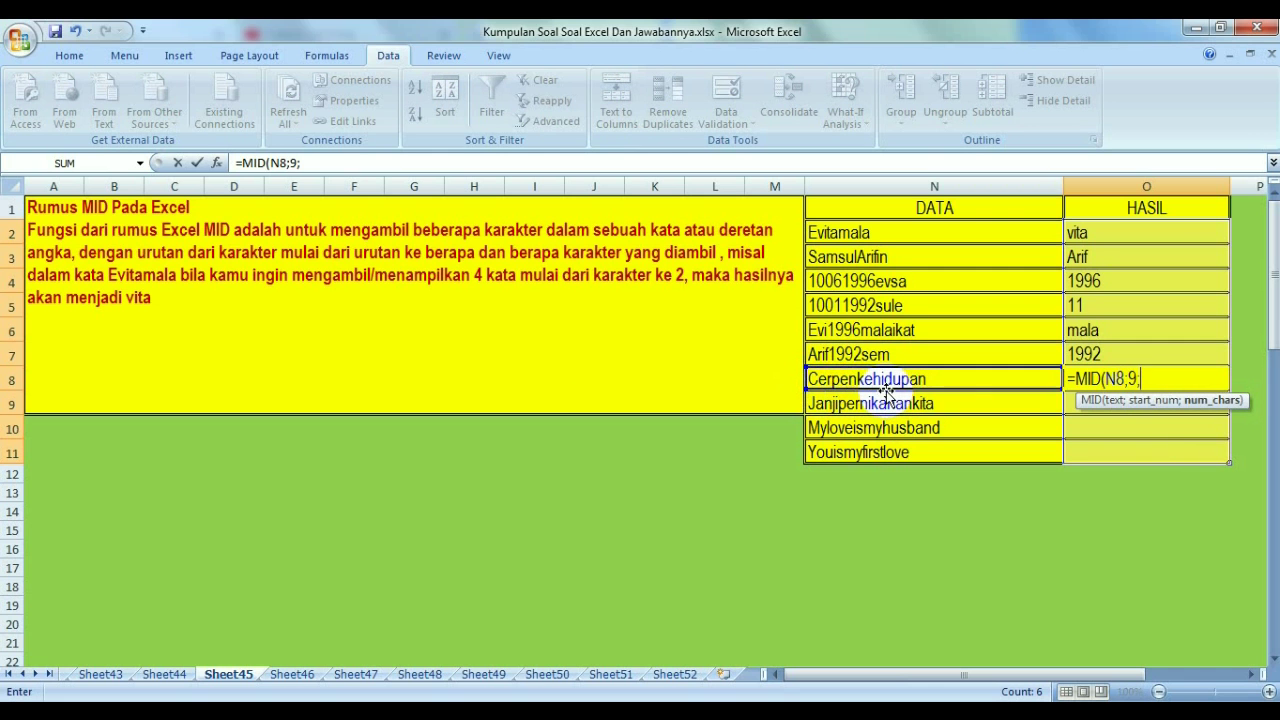
text(5)
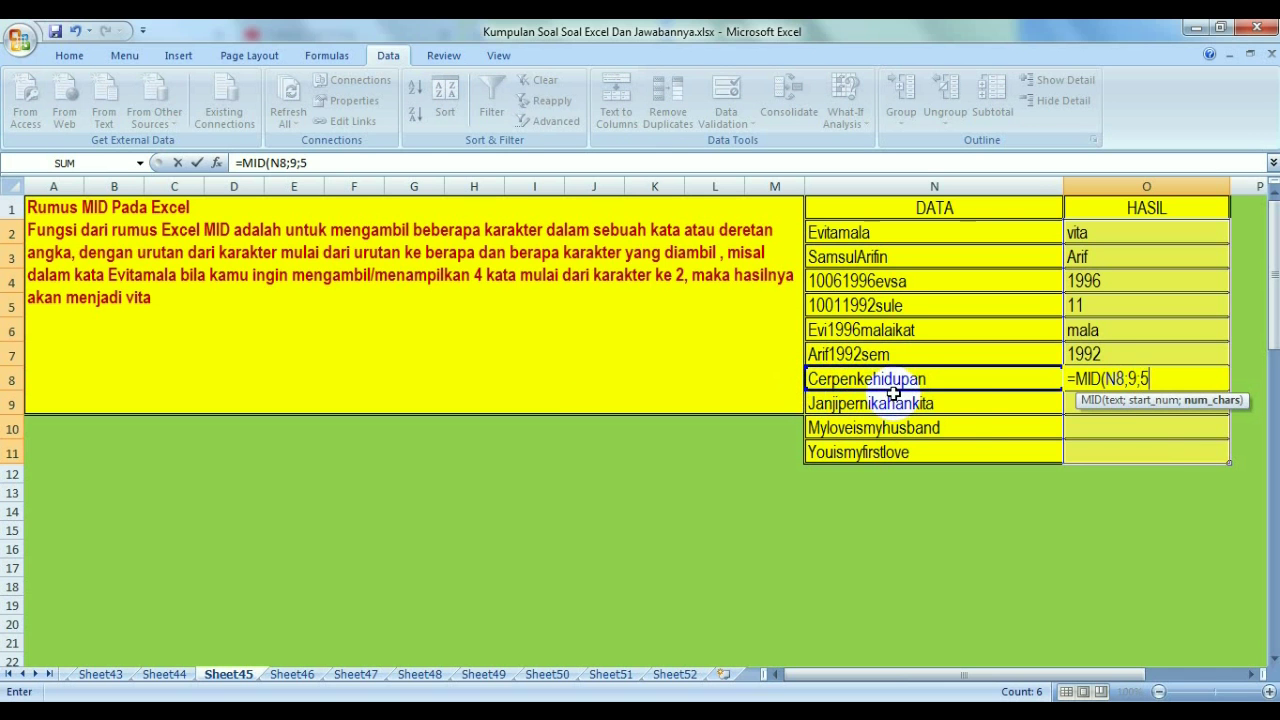
key(Return)
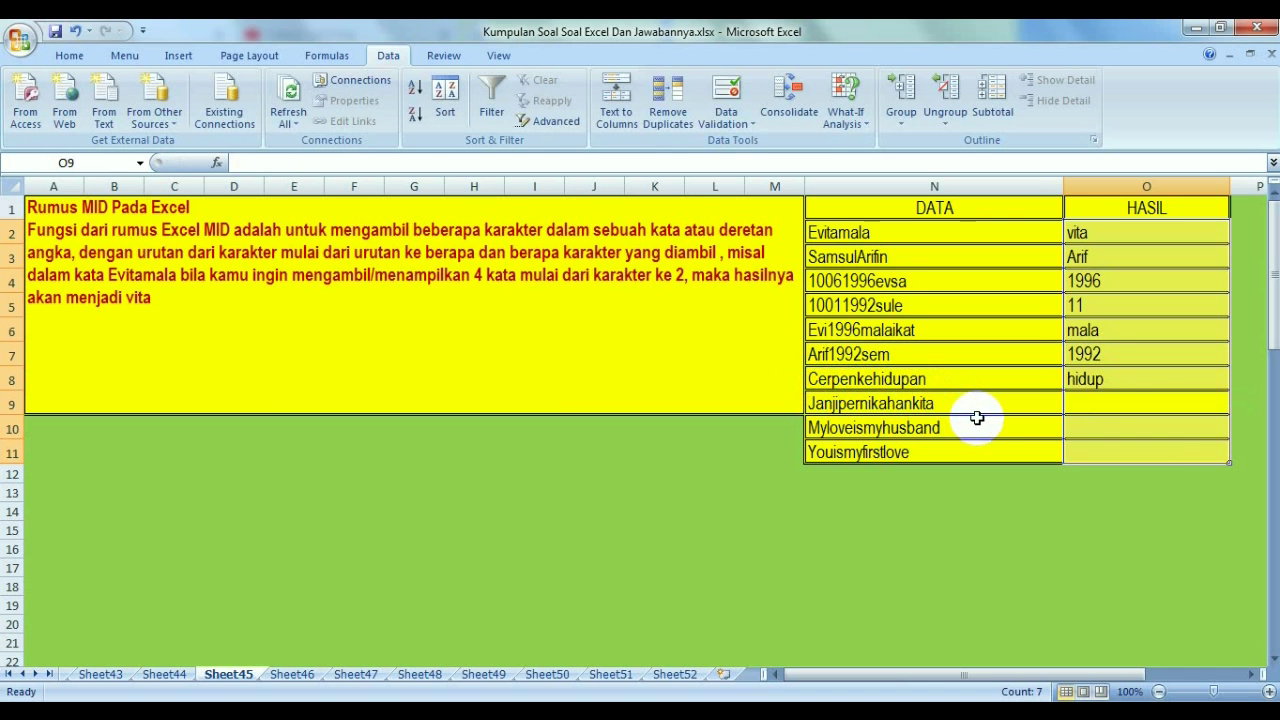
Enter =MID(N9;9;5) in O9 and =MID(N10;3;4) in O10, giving nikah and love
text(=)
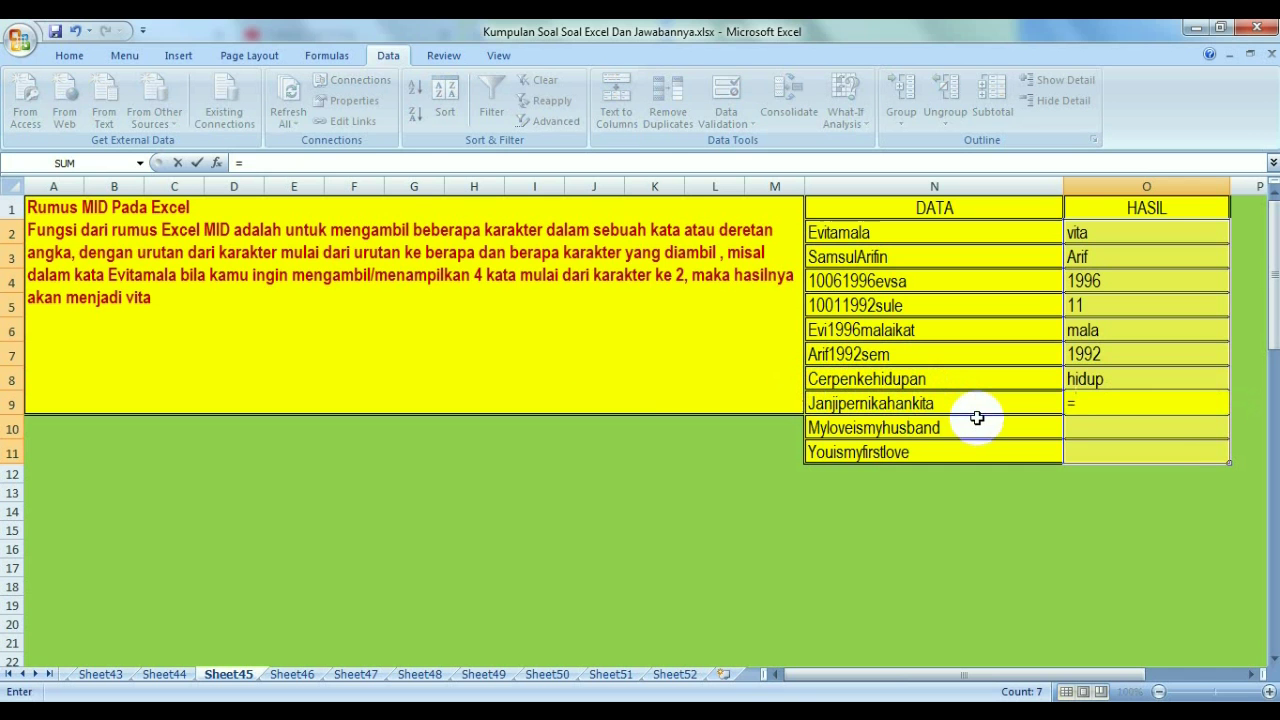
text(MID()
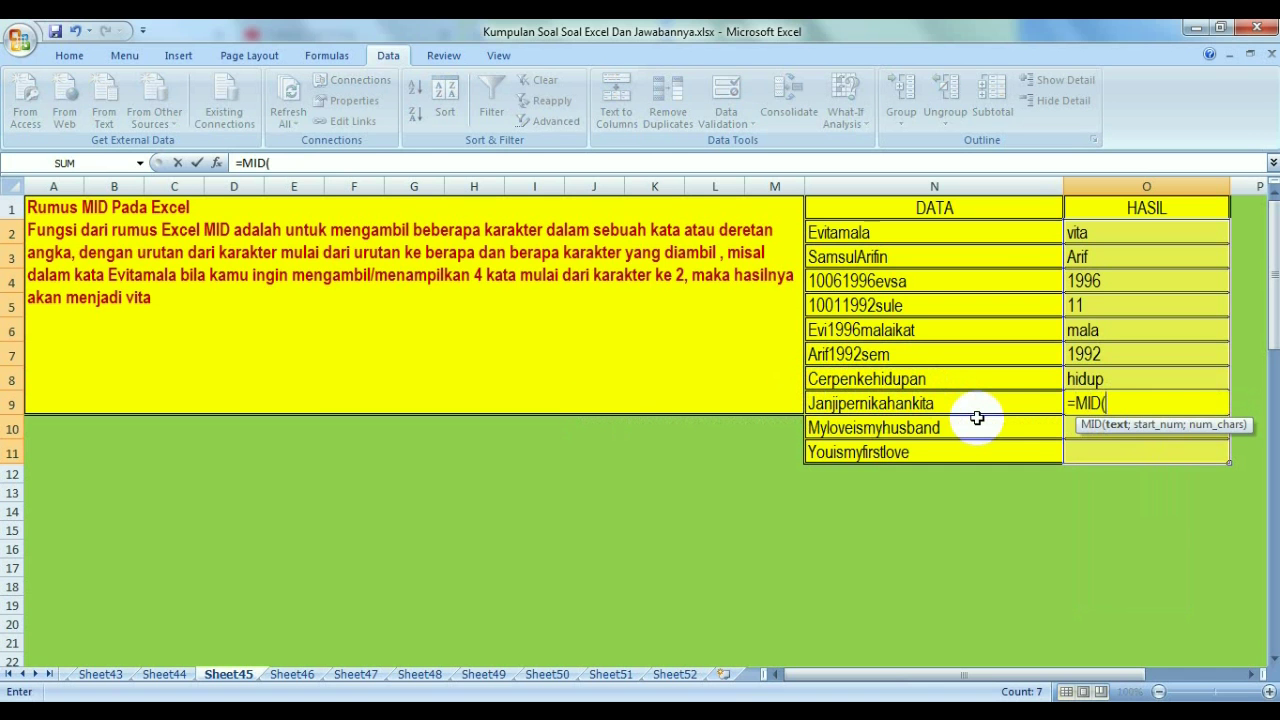
click(964, 405)
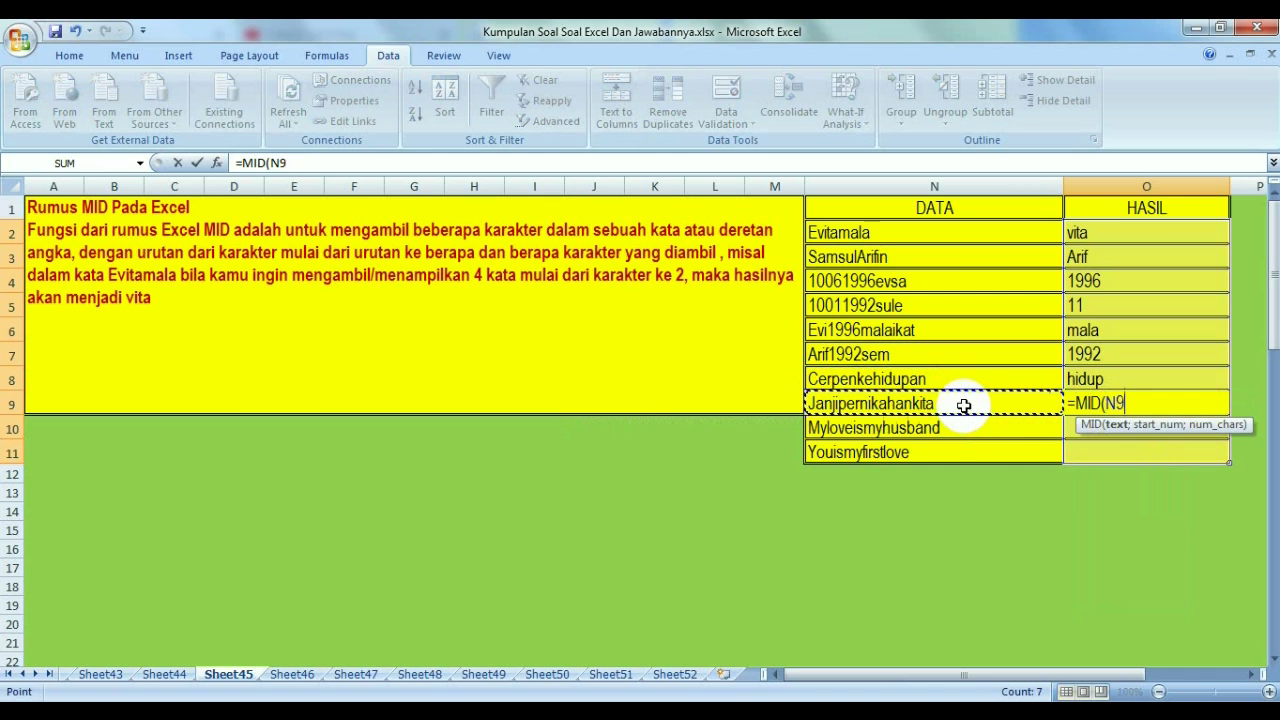
text(;)
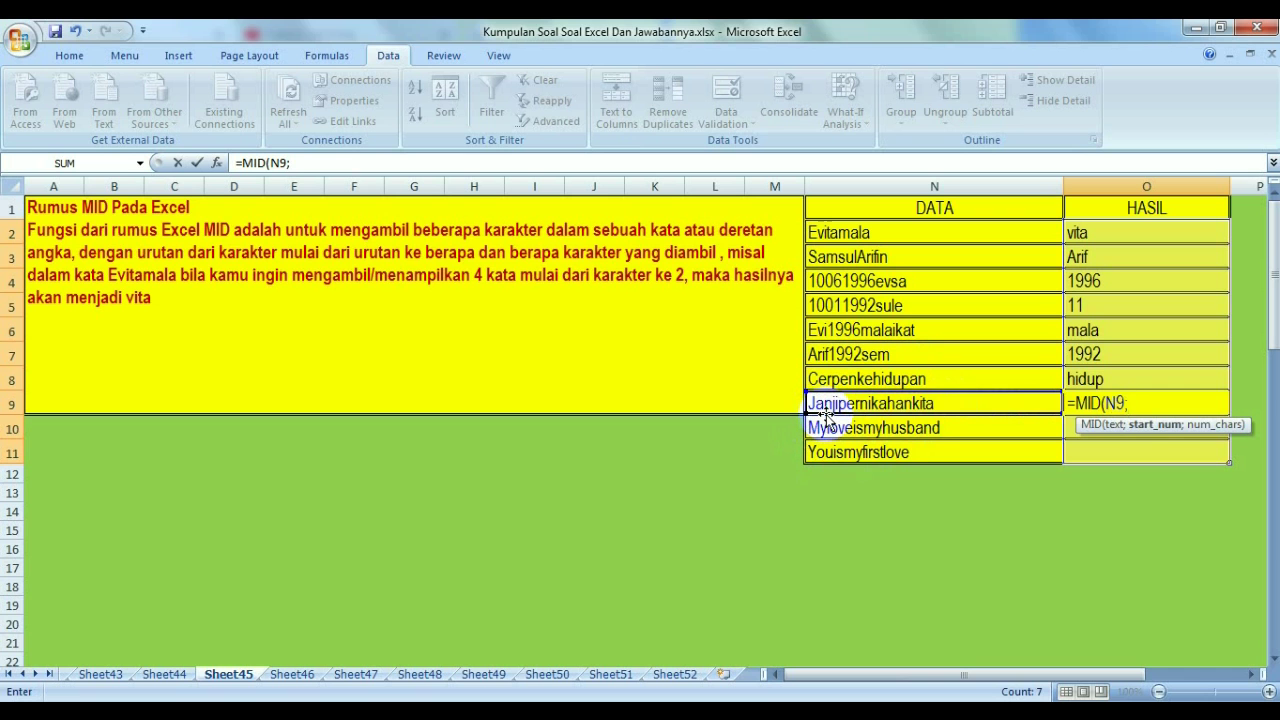
text(9;)
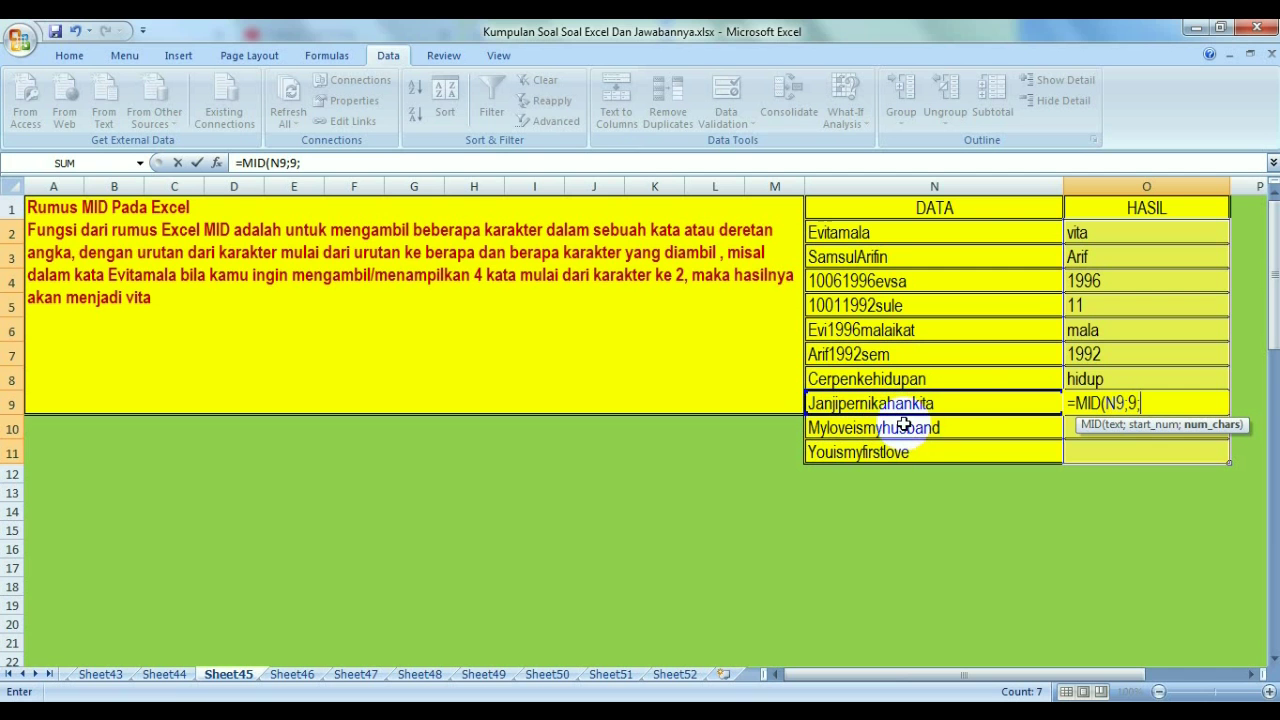
text(5)
key(Return)
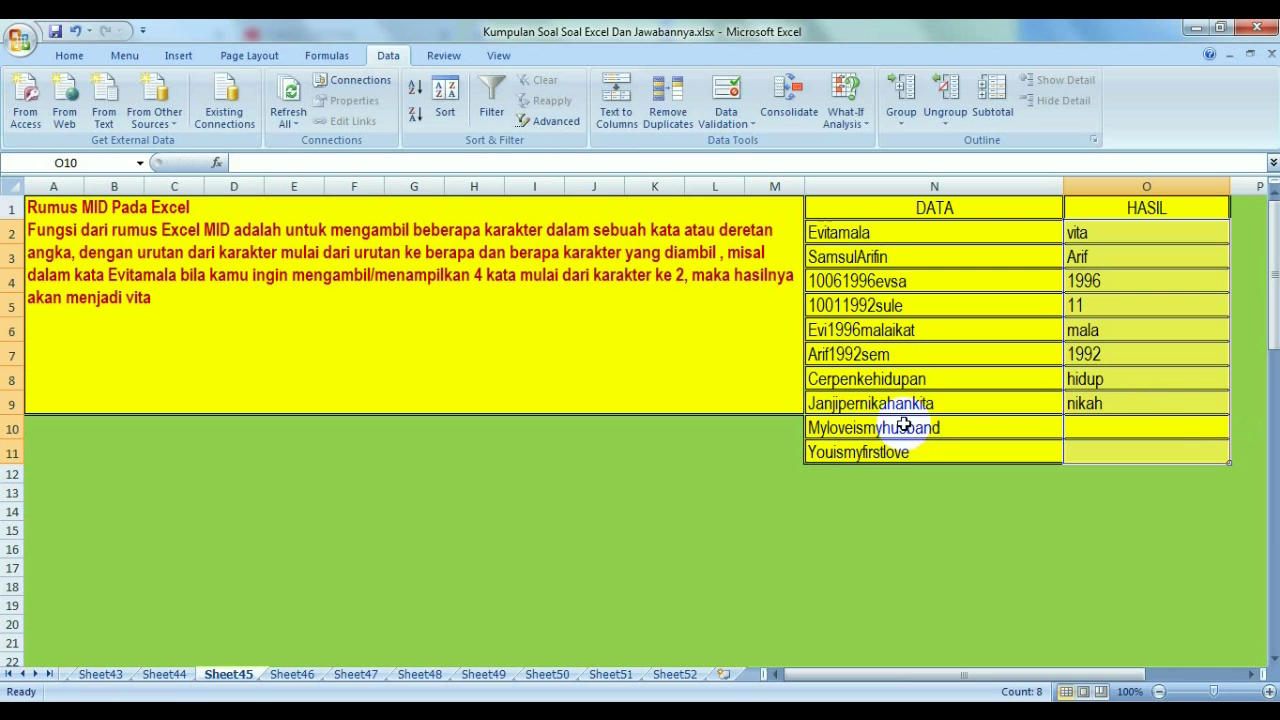
text(=MID)
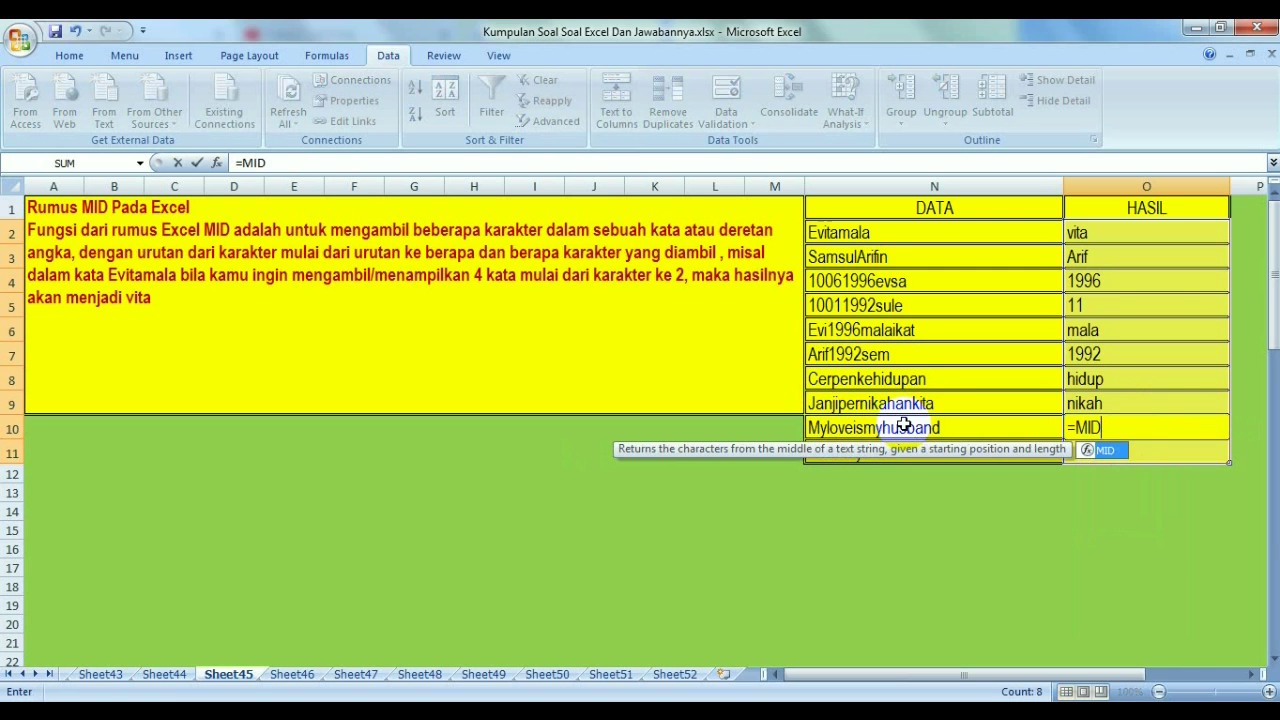
text(()
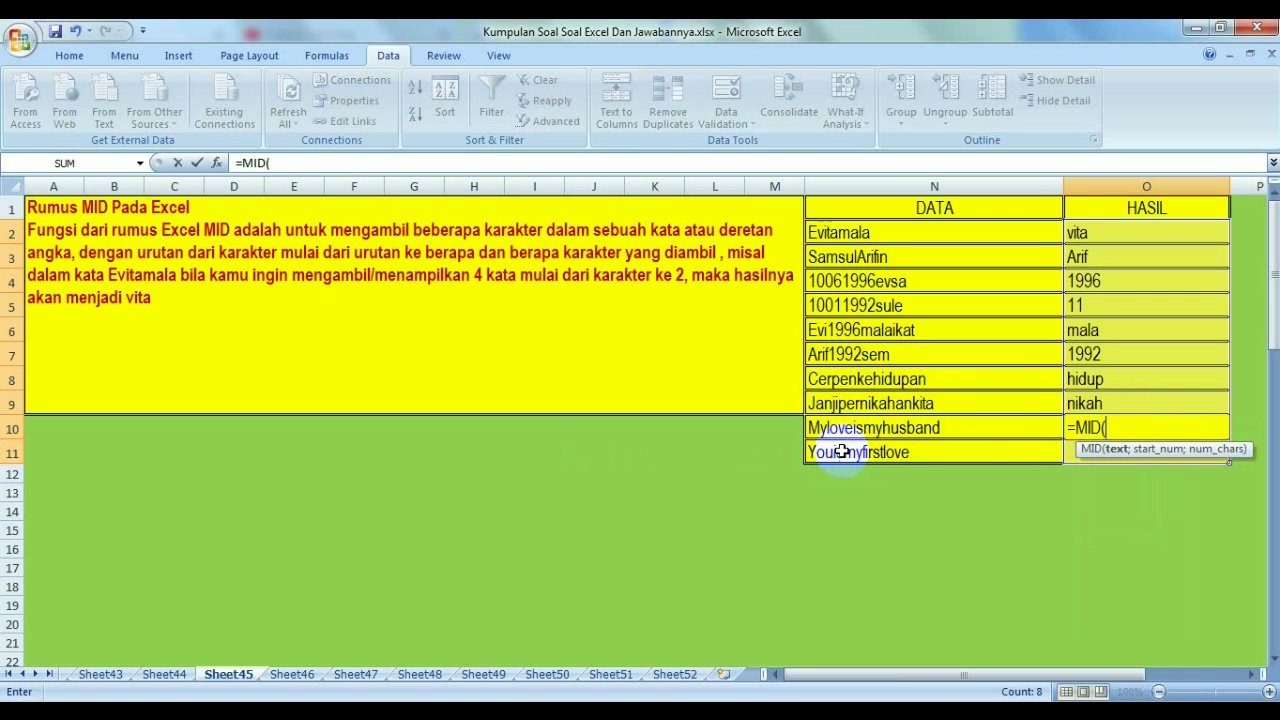
click(843, 428)
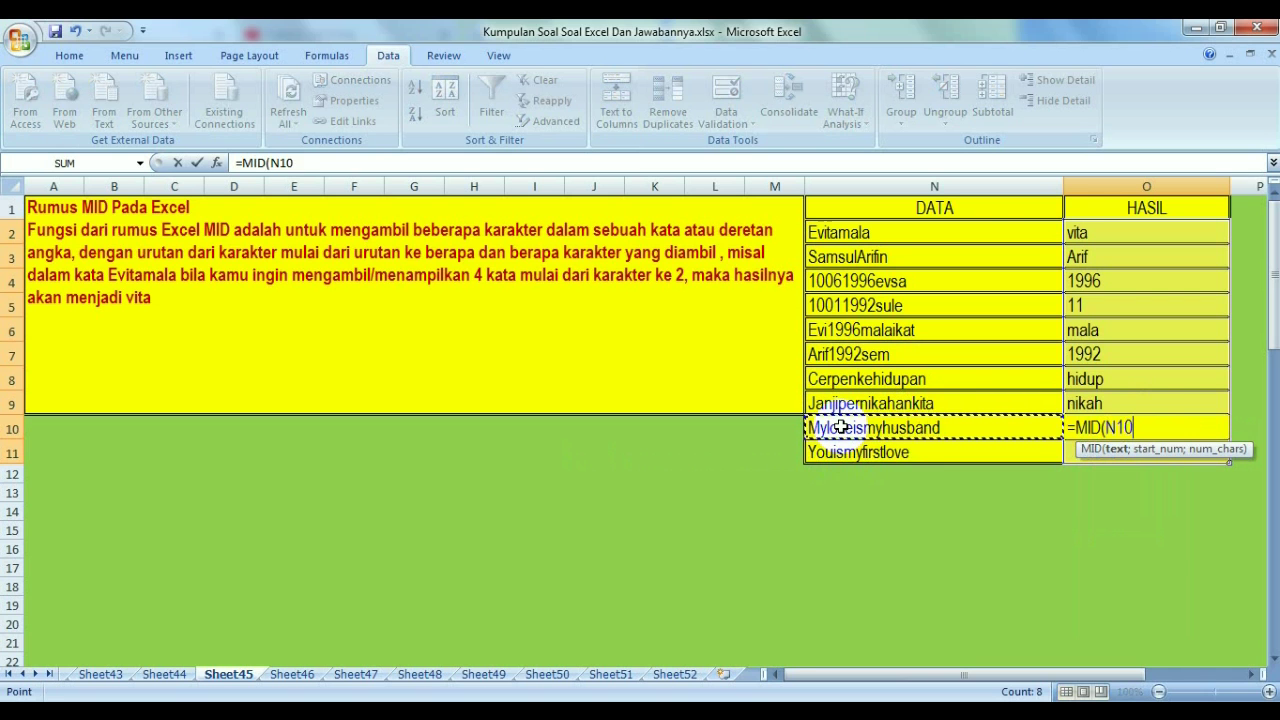
text(;)
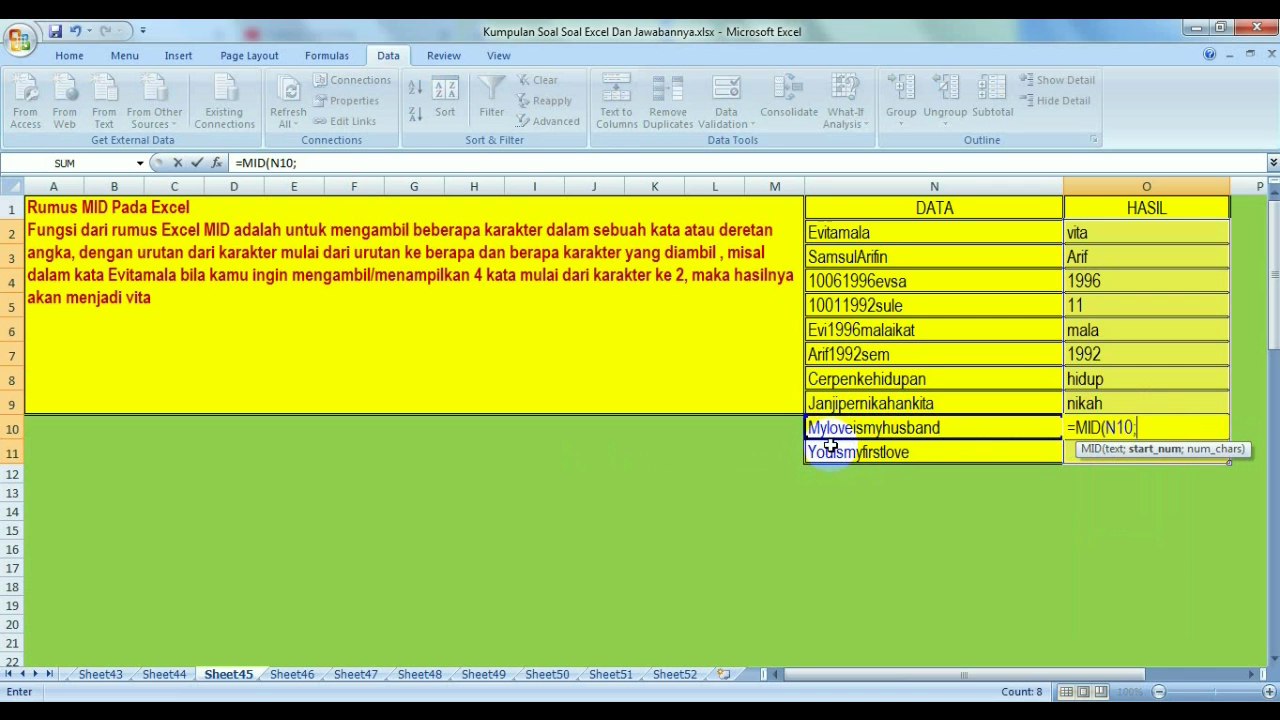
text(3)
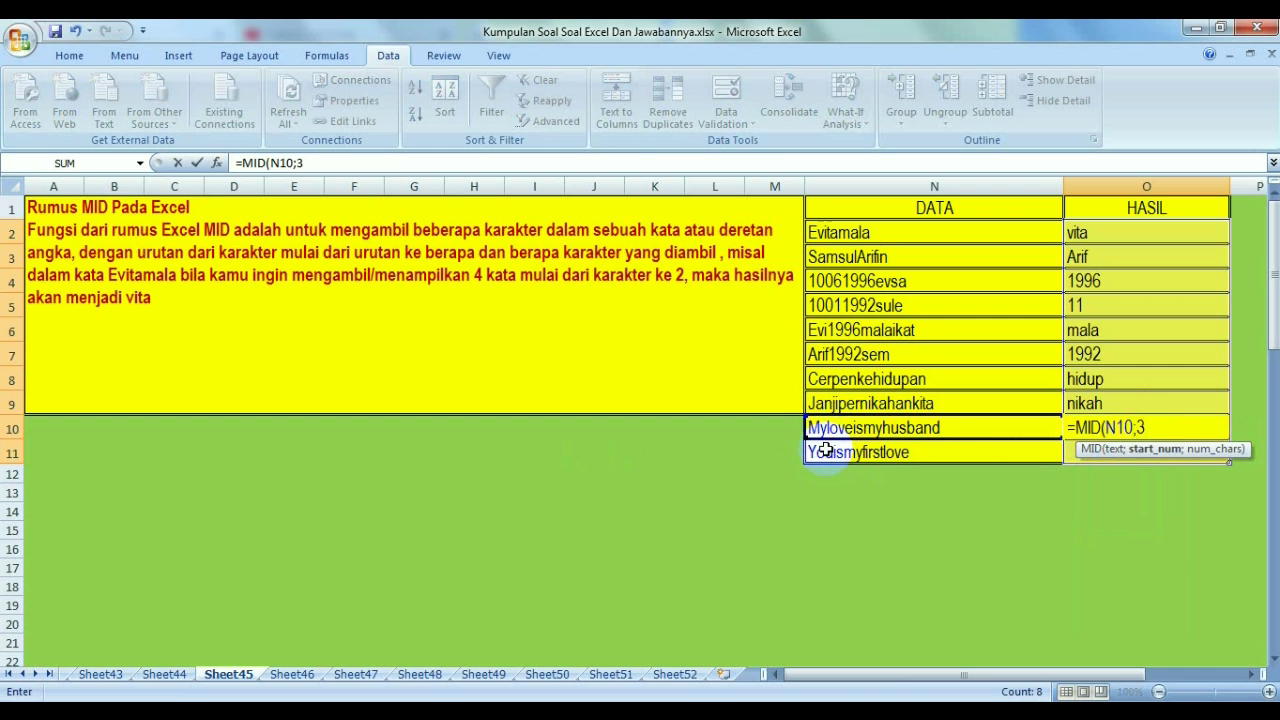
text(;)
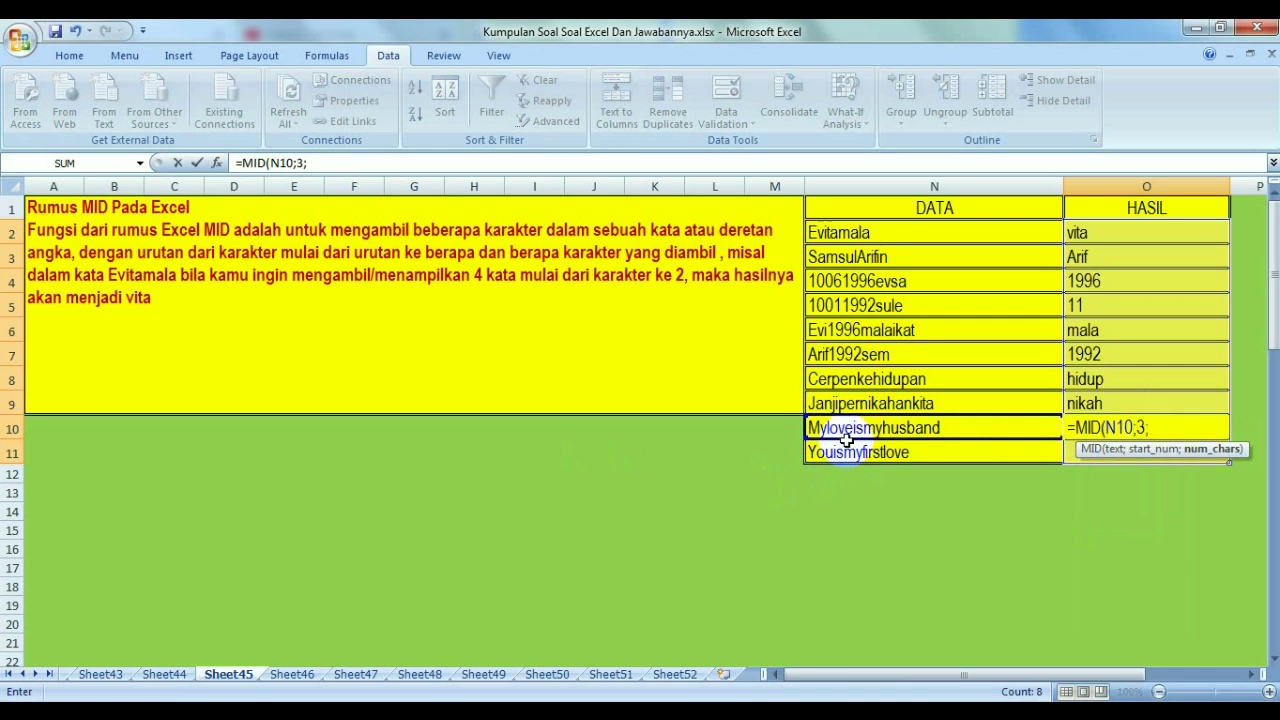
text(4)
key(Return)
Enter =MID(N11;6;7) in O11 to get myfirst, then move to Sheet44
text(=)
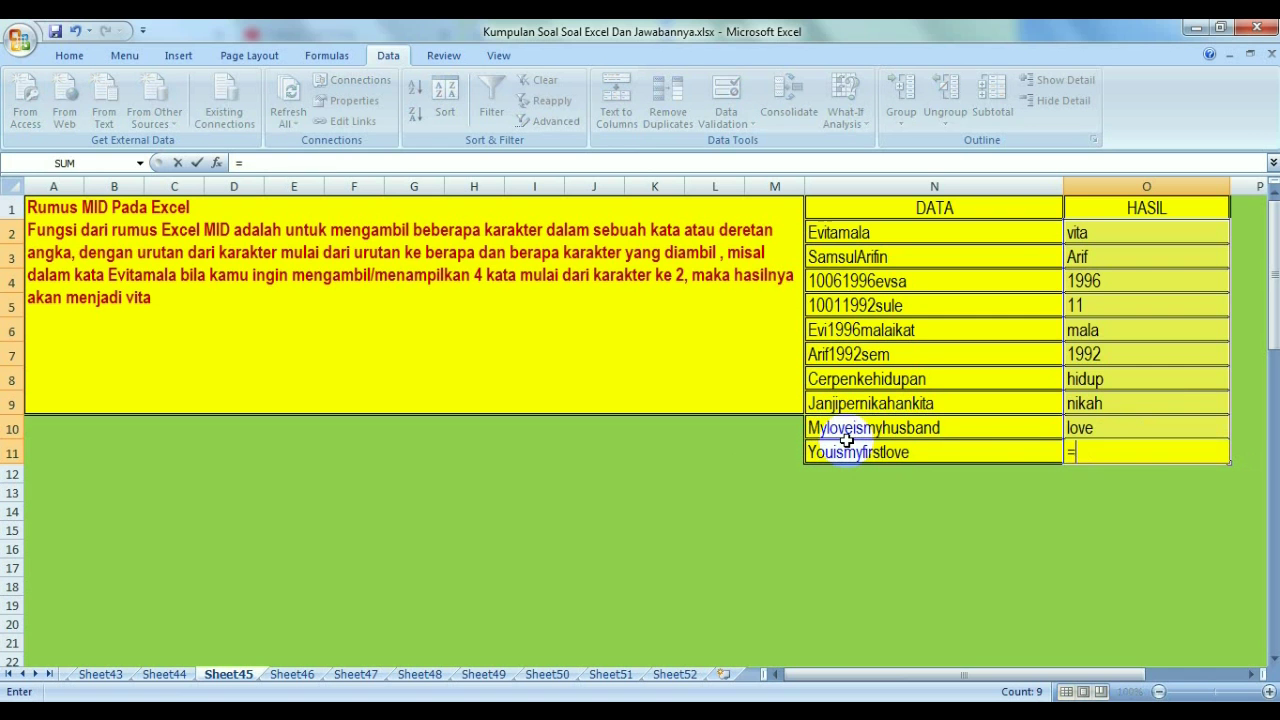
text(MID()
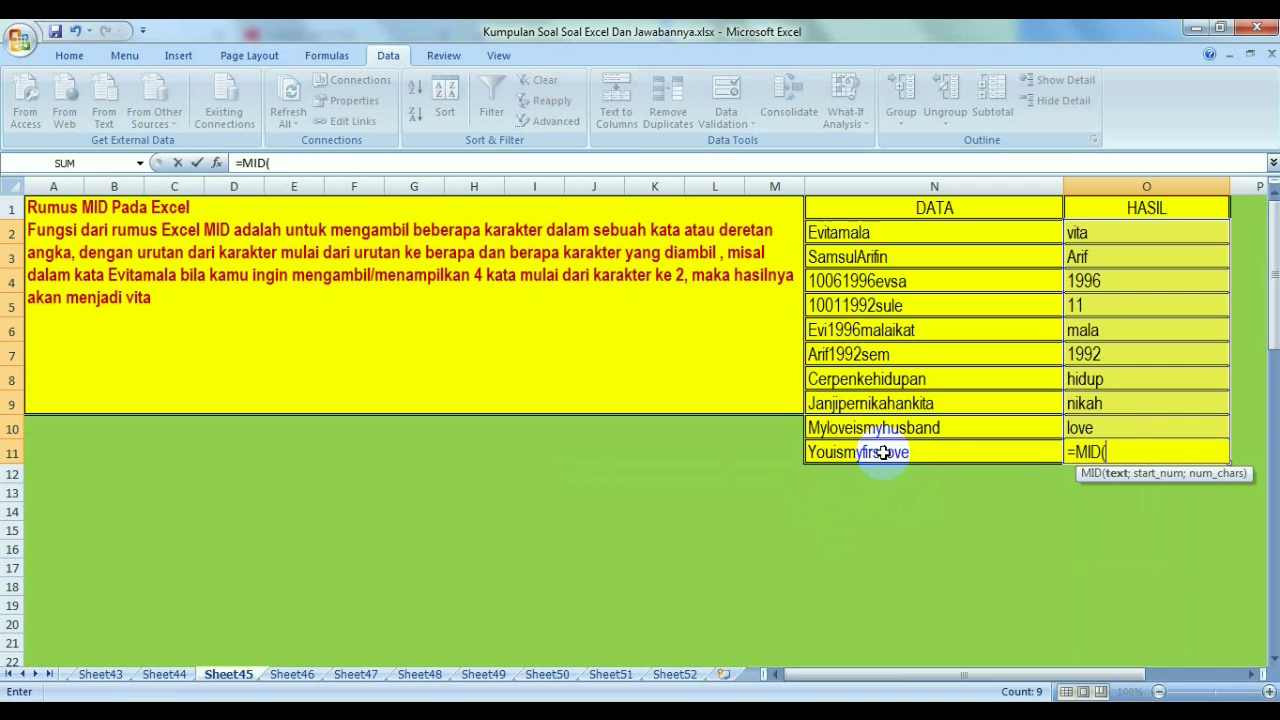
click(883, 452)
text(;)
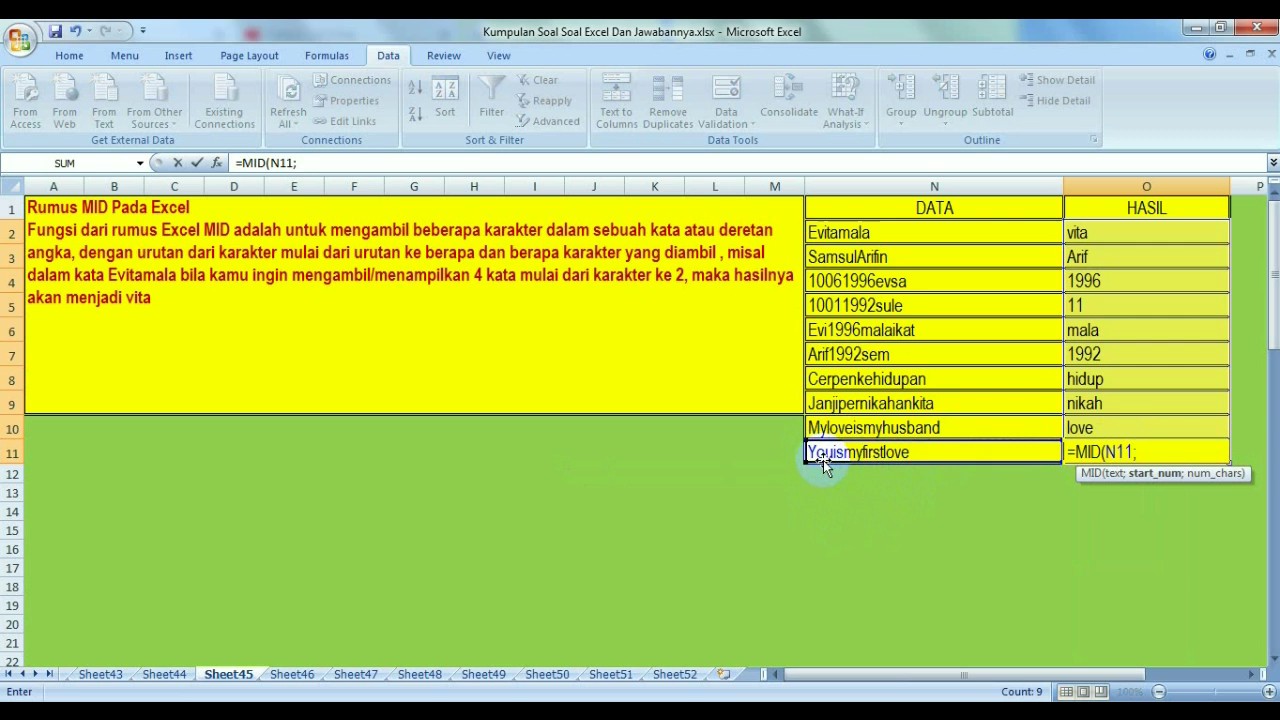
text(6;)
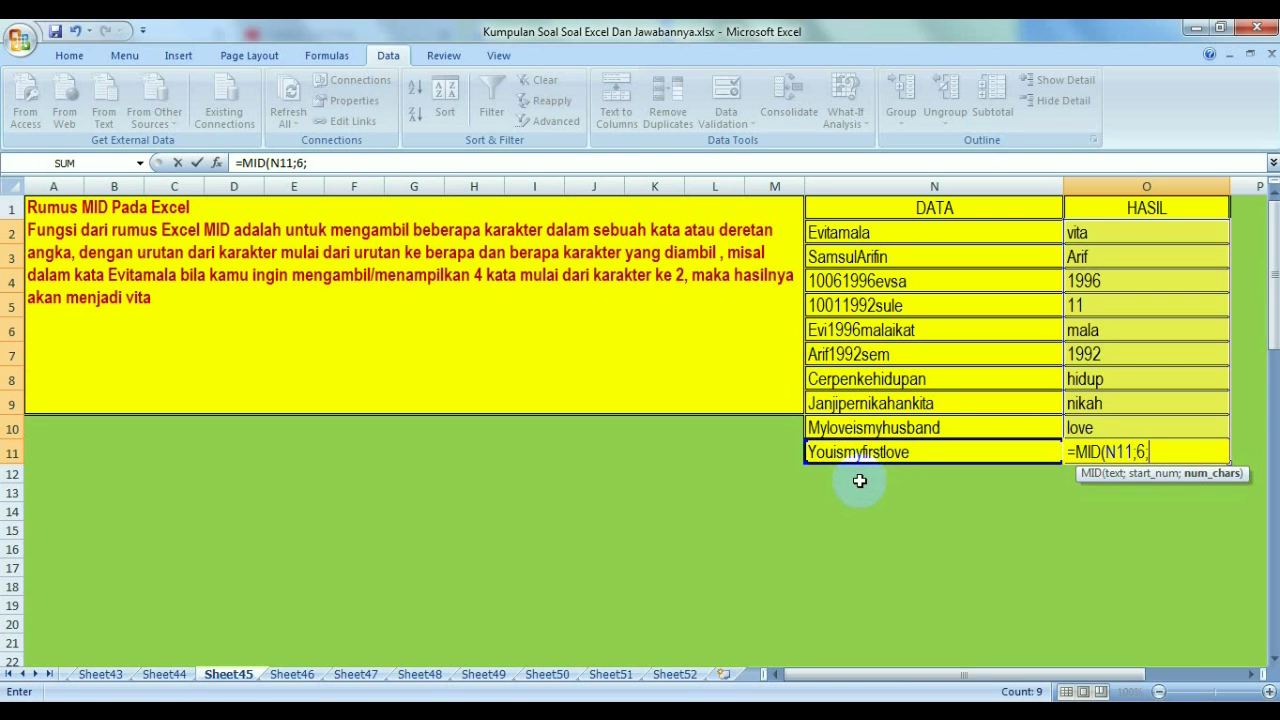
text(7)
key(Return)
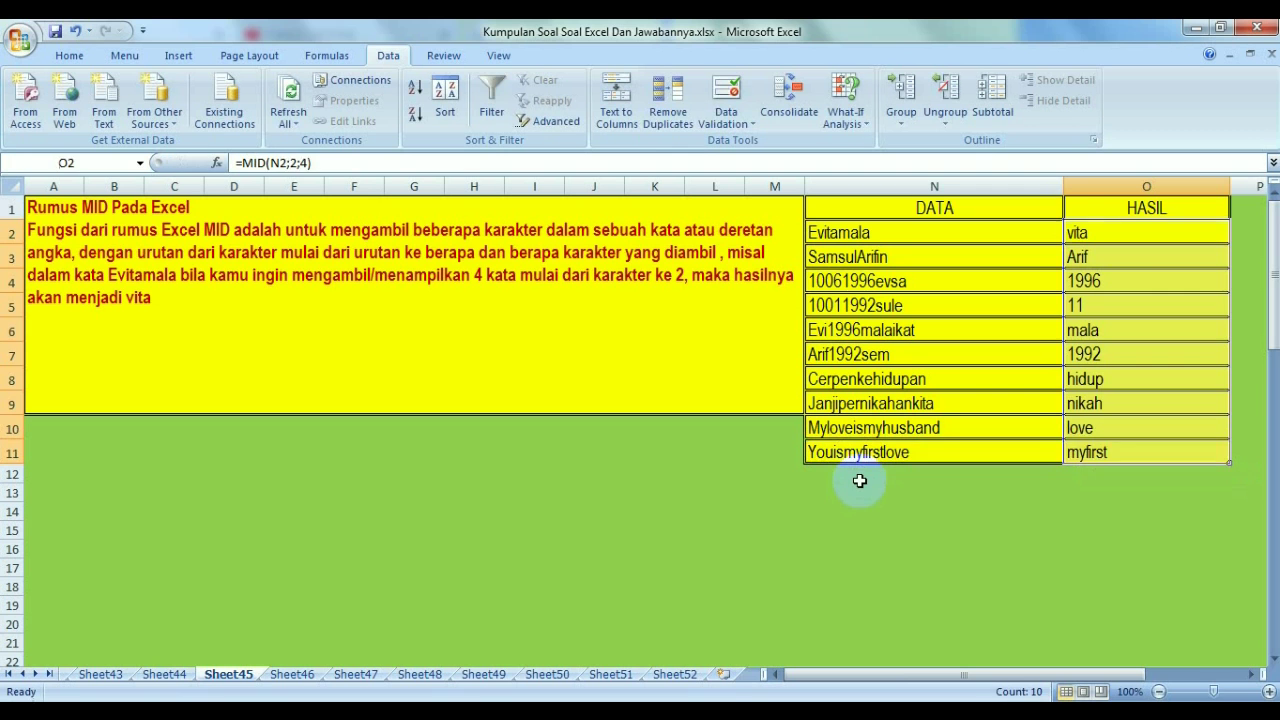
click(905, 566)
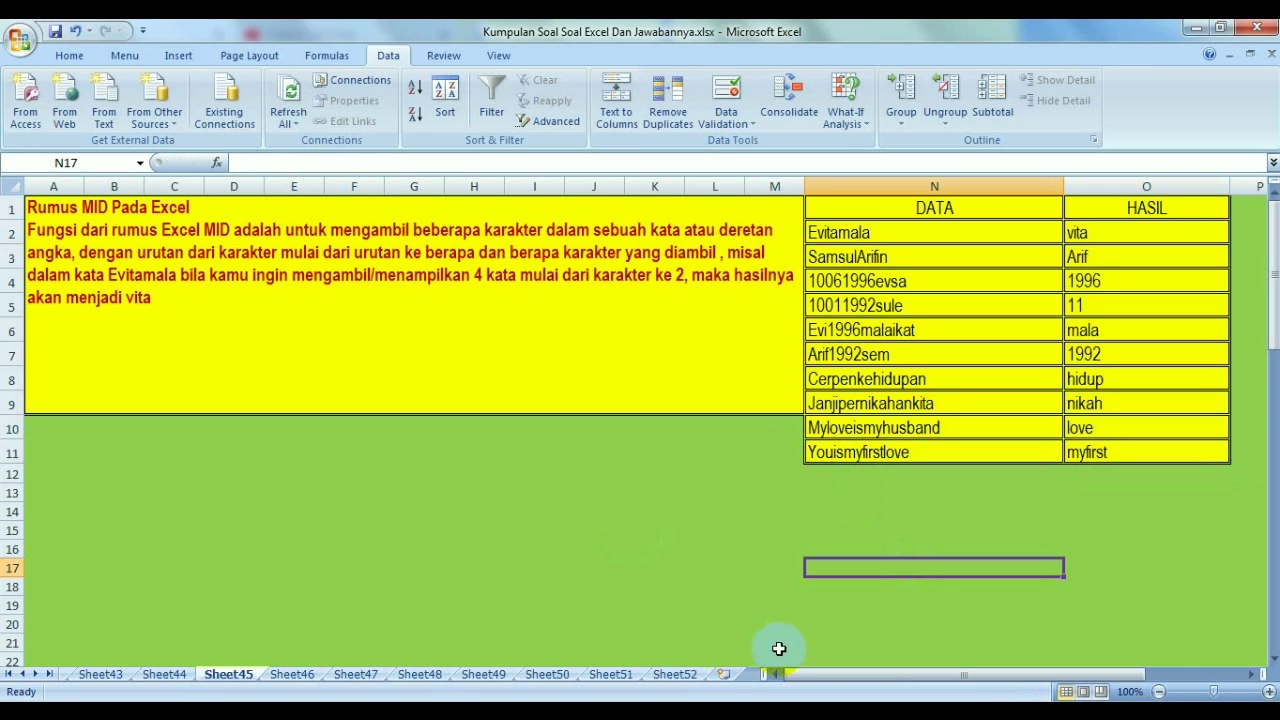
key(ctrl+Page_Up)
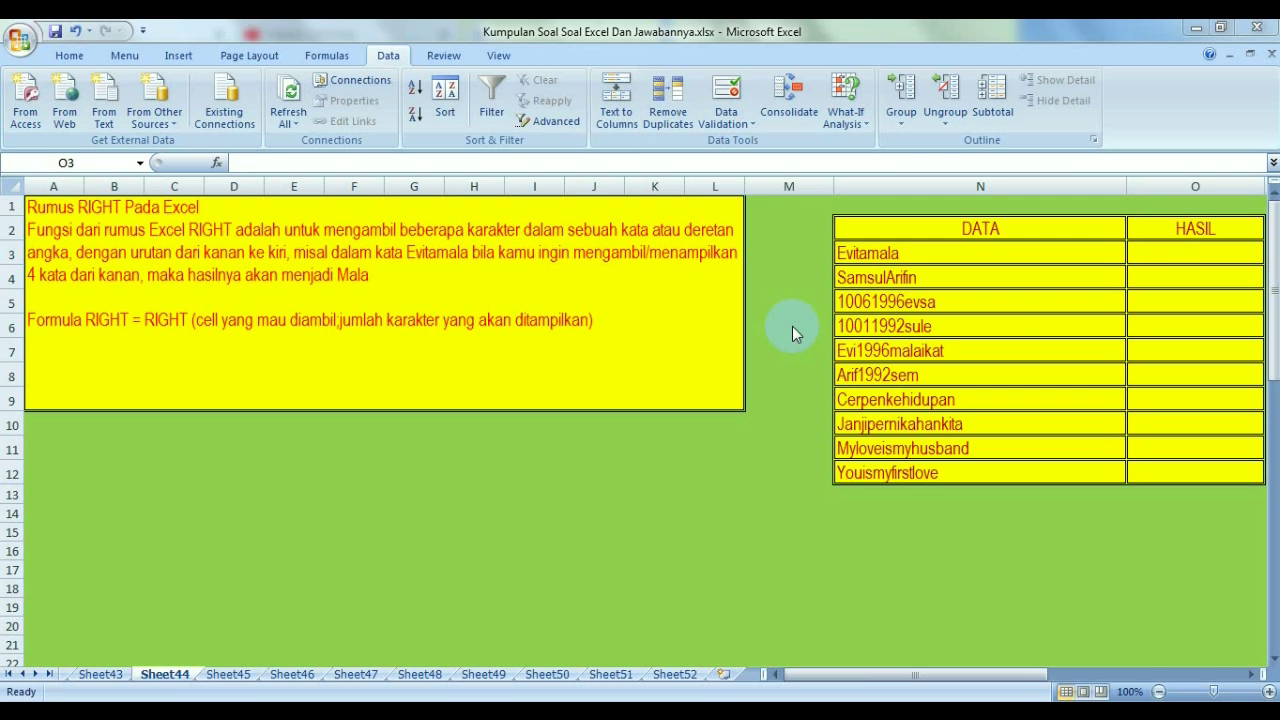
Enter =RIGHT(N3;4) in O3 and =RIGHT(N4;6) in O4, returning mala and Arifin
click(1159, 254)
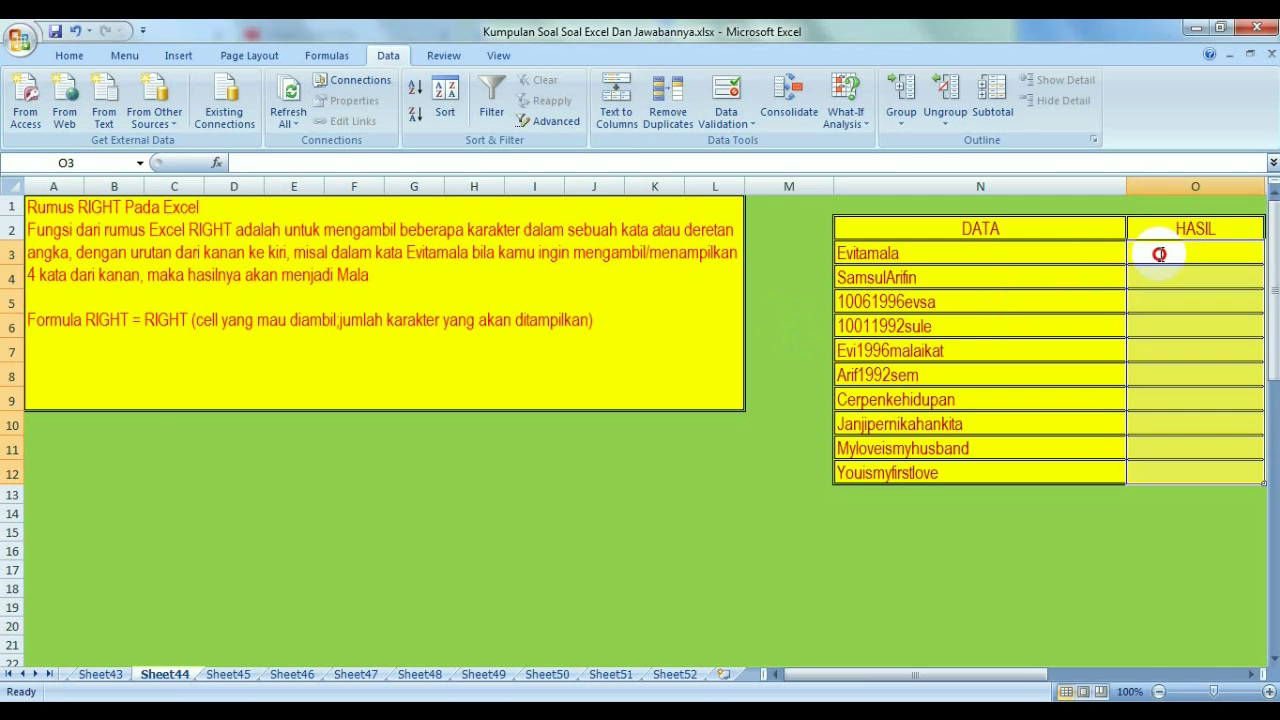
text(=)
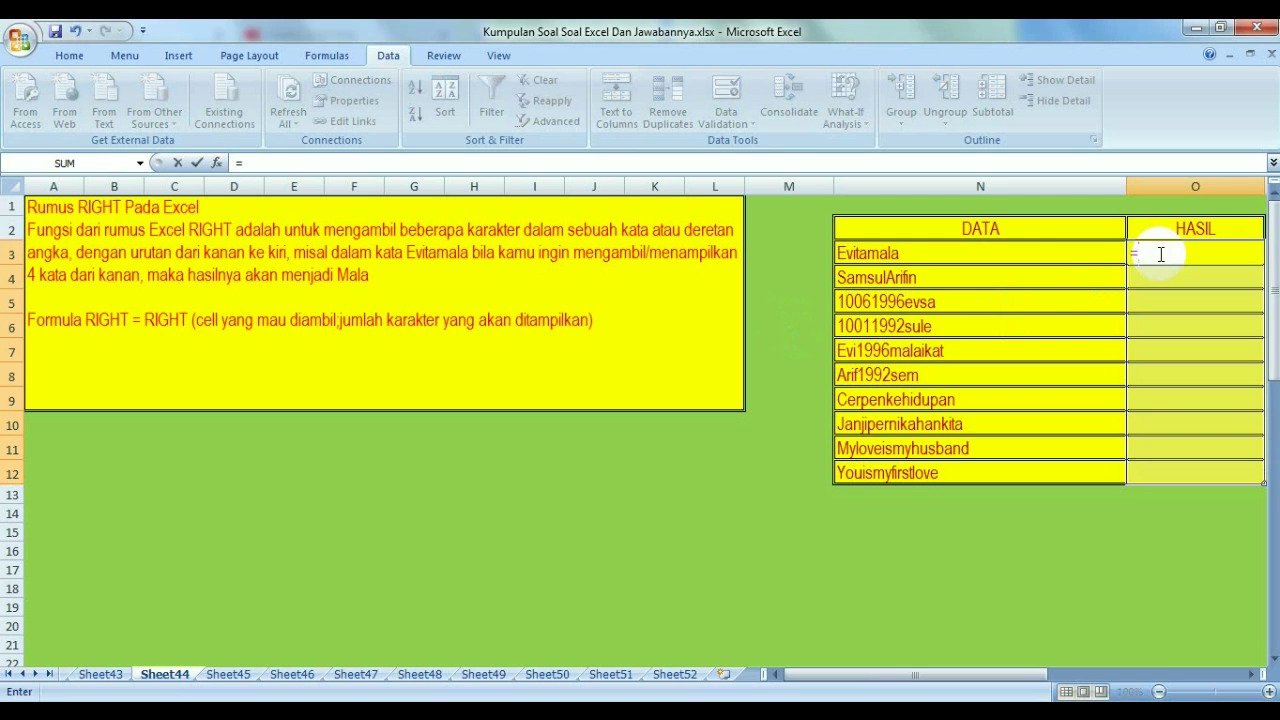
text(RIGHT)
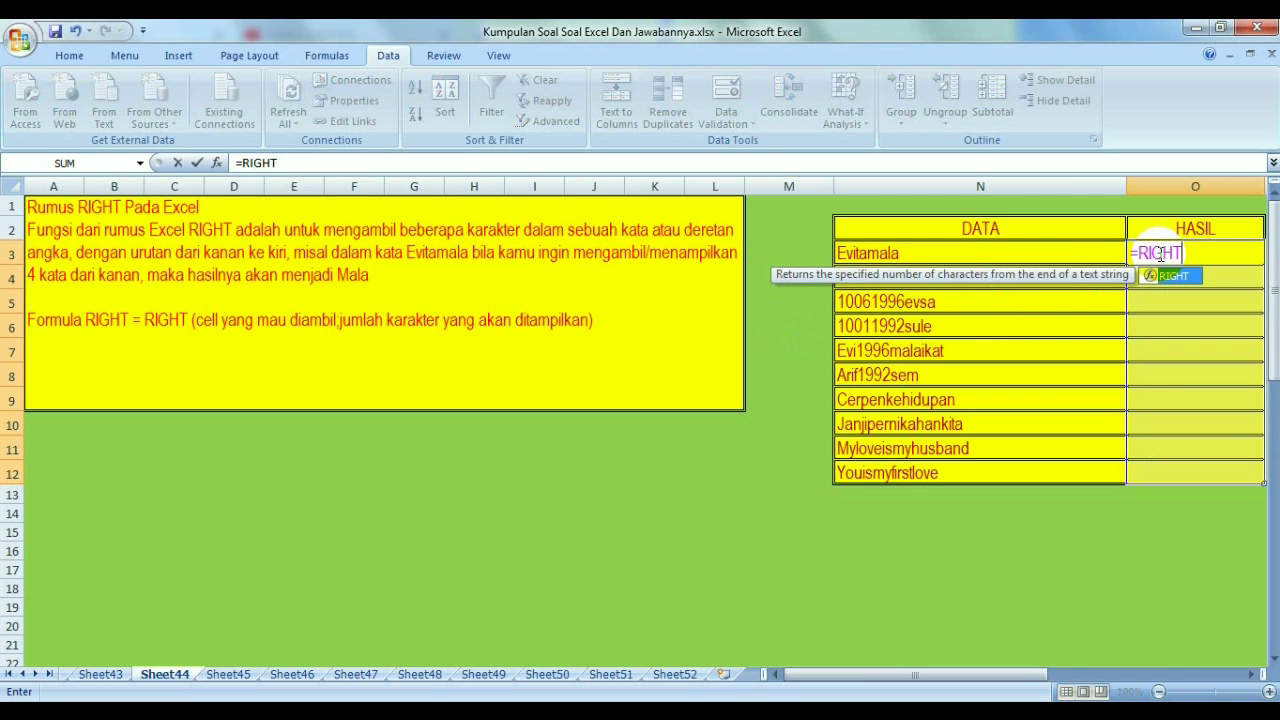
text(()
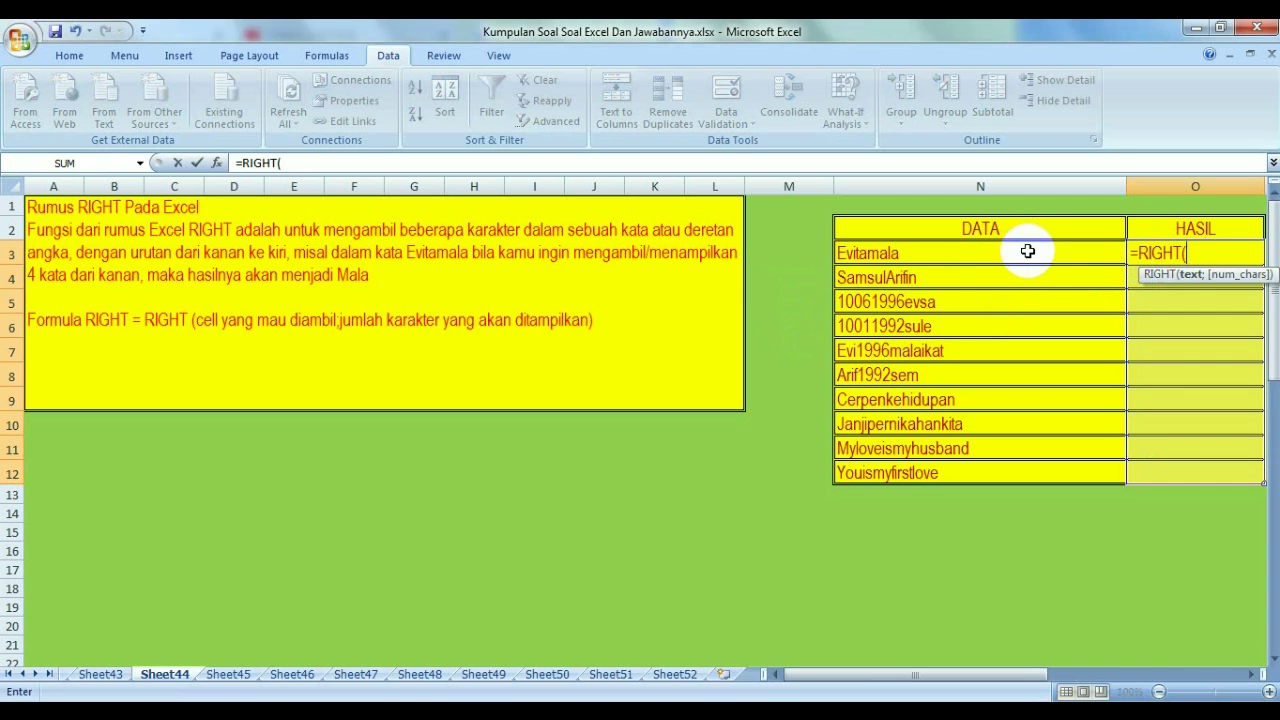
click(1027, 251)
text(;)
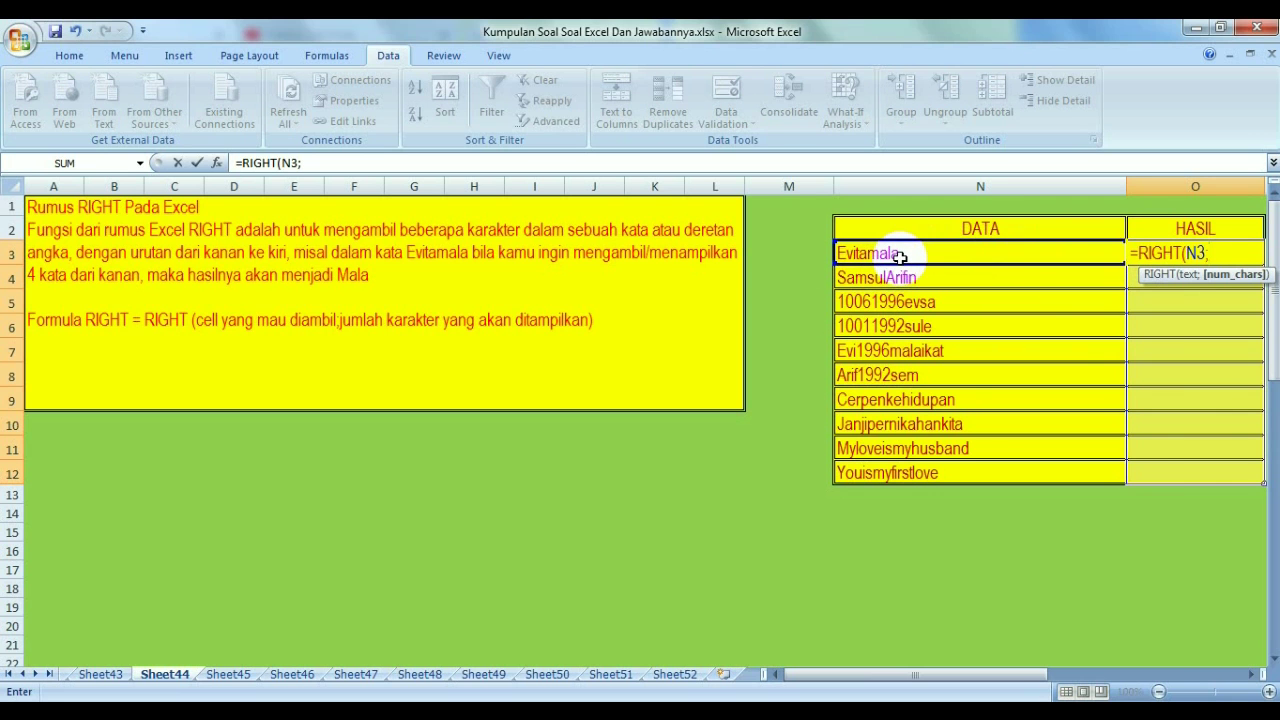
text(4)
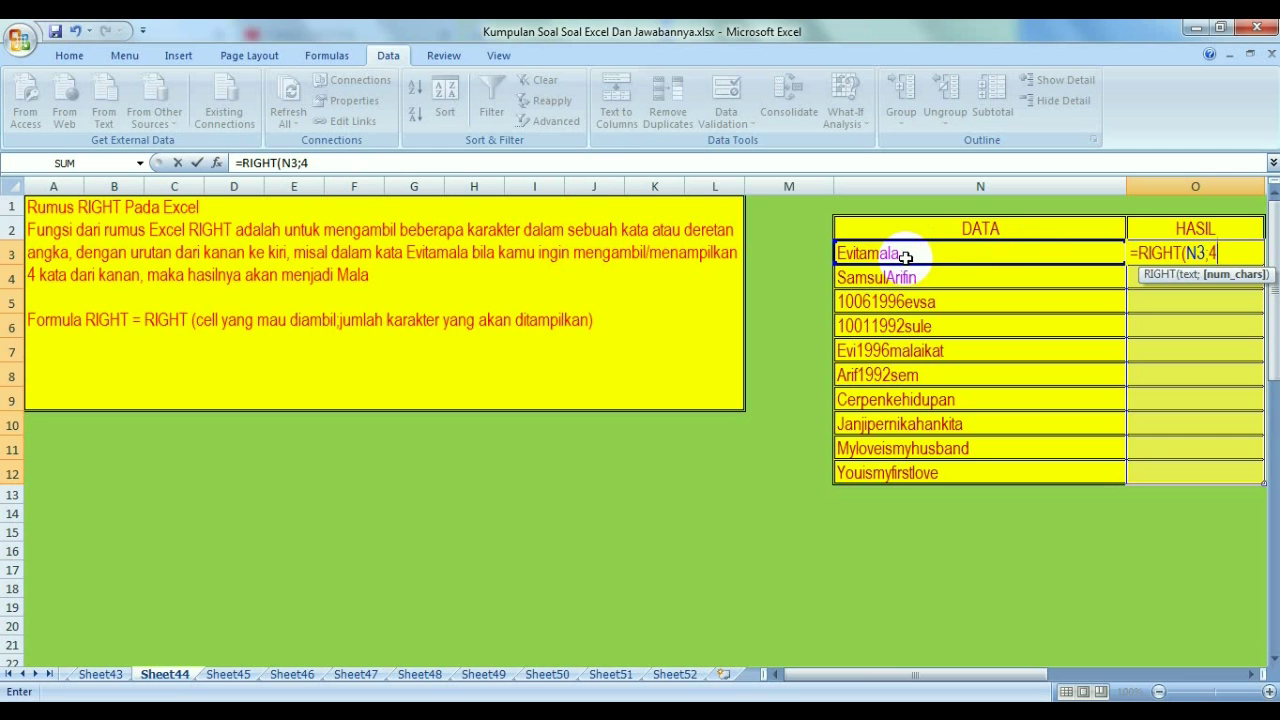
key(Return)
text(=)
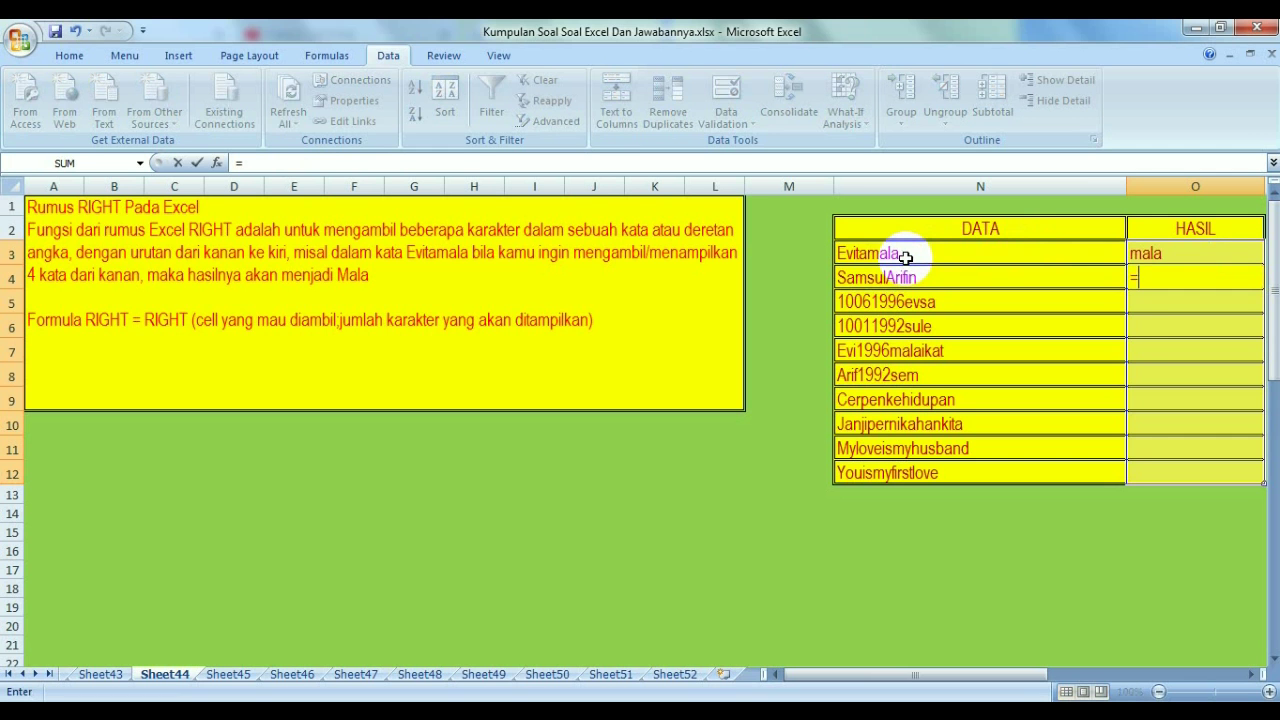
text(RIGHT)
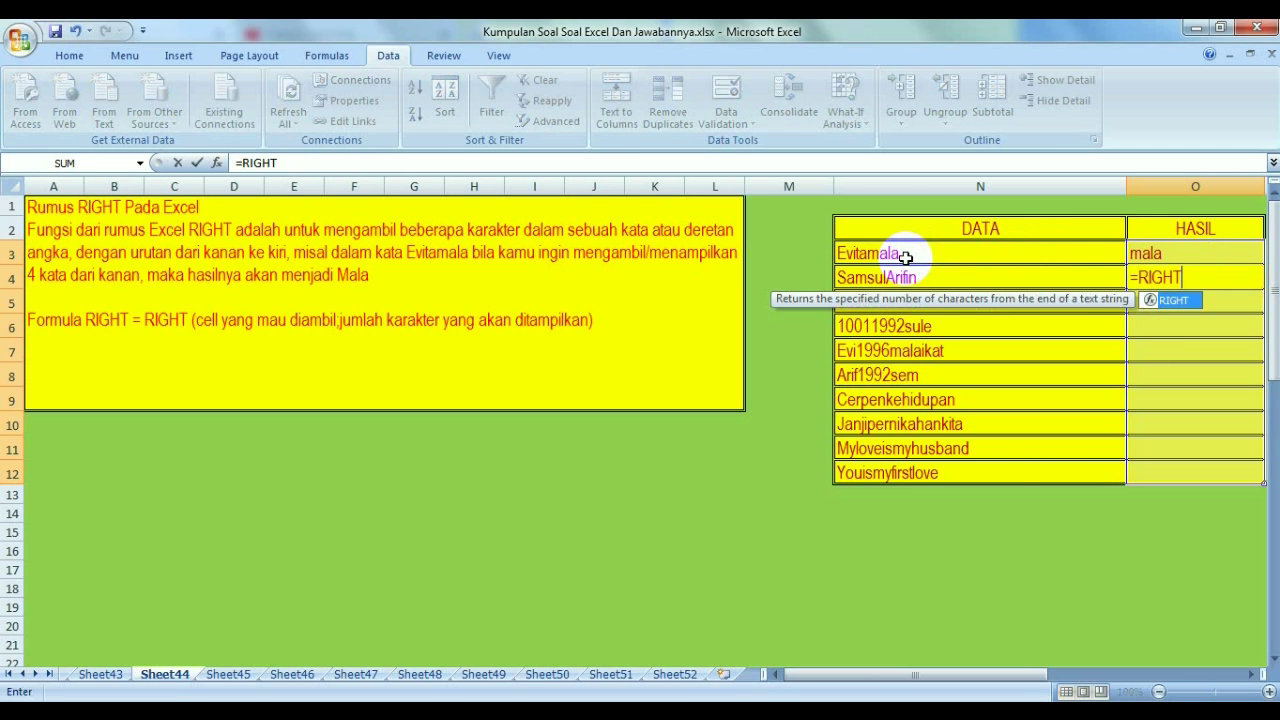
text(()
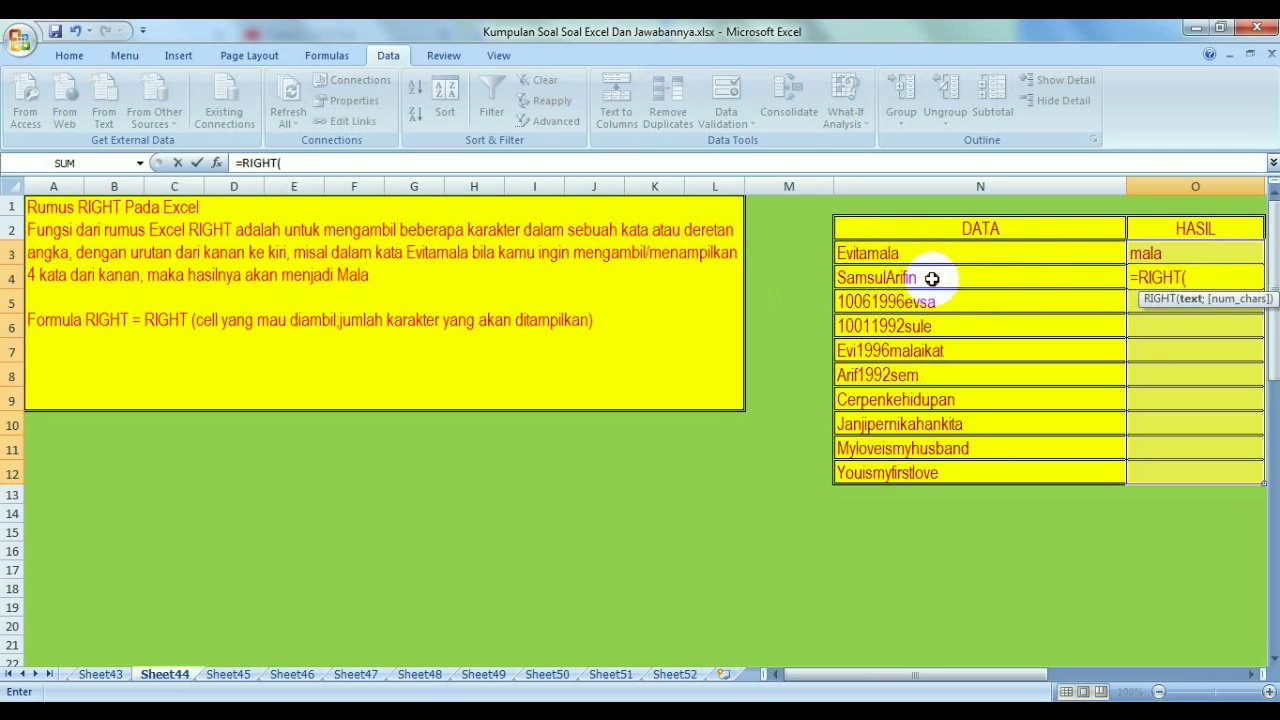
click(931, 279)
text(;)
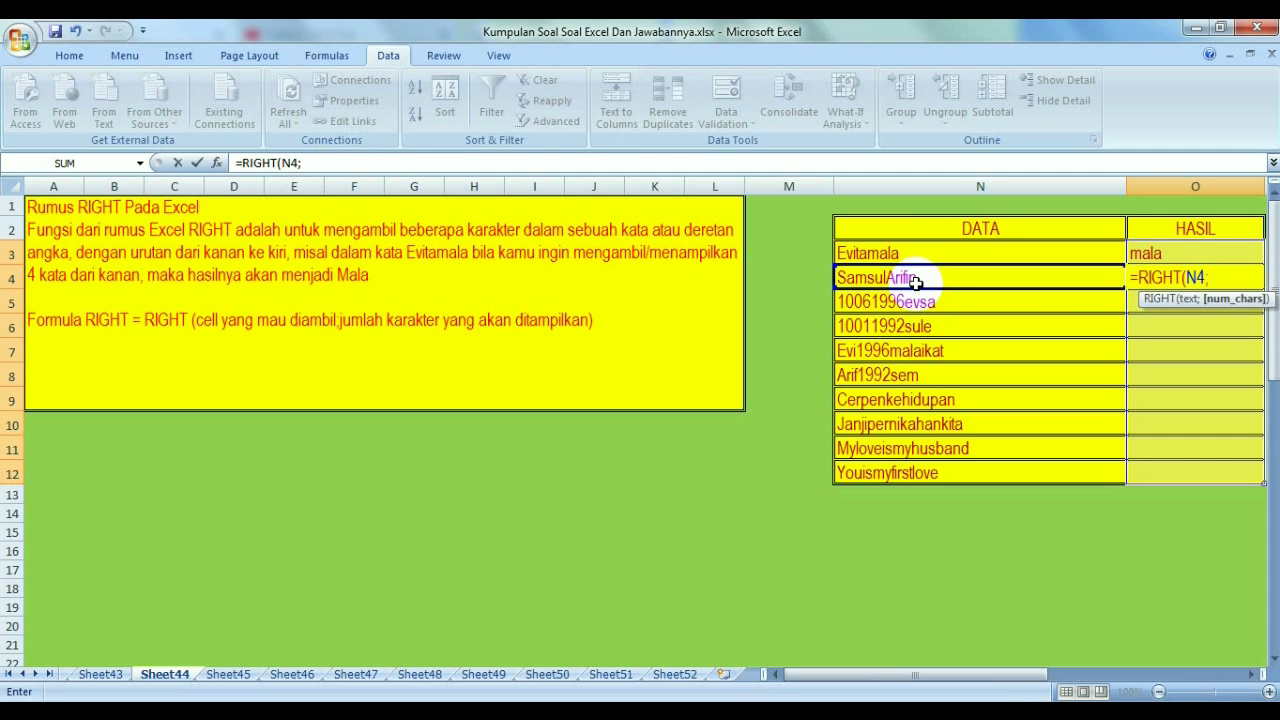
text(6)
key(Return)
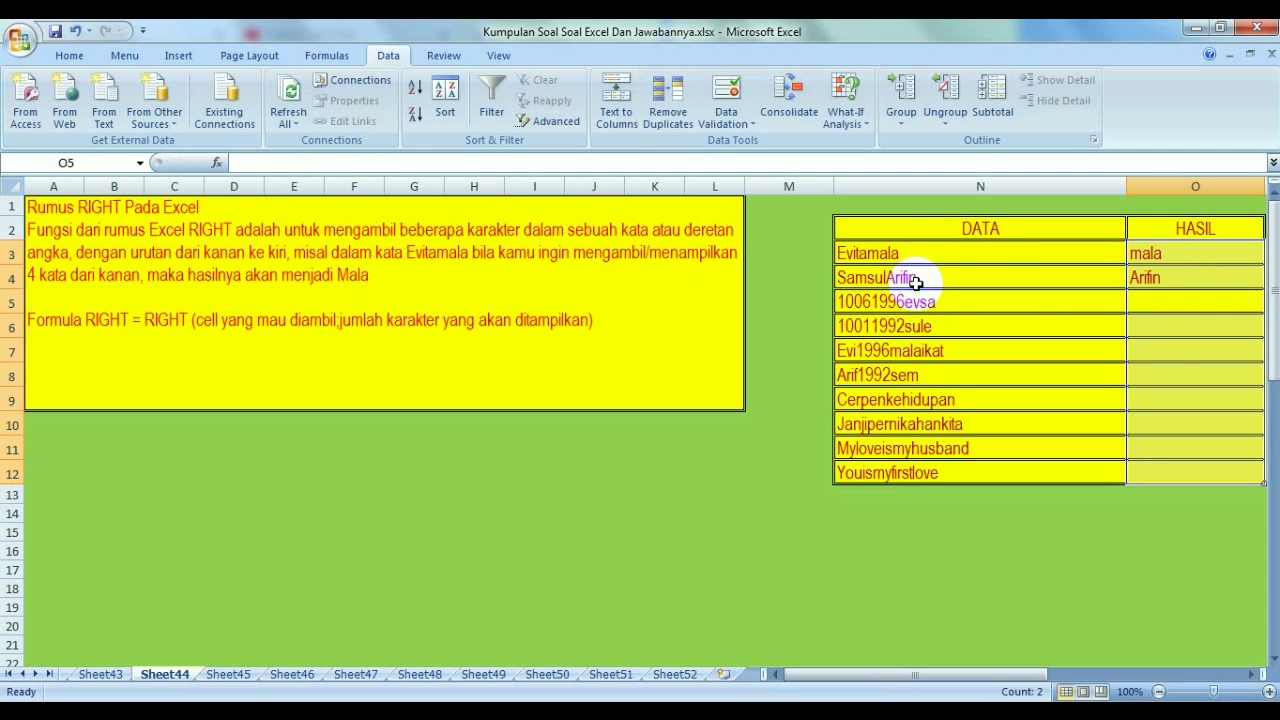
Enter =RIGHT(N5;4) in O5 and =RIGHT(N6;4) in O6, giving evsa and sule
text(=)
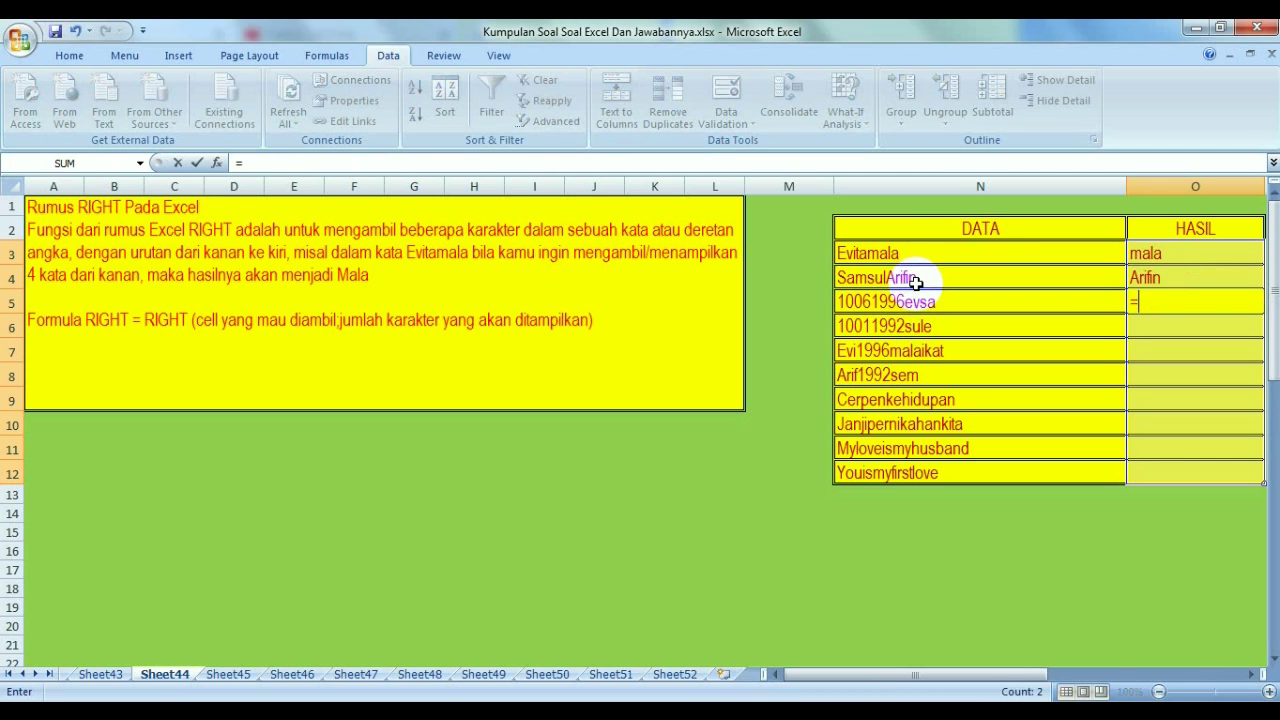
text(RIG)
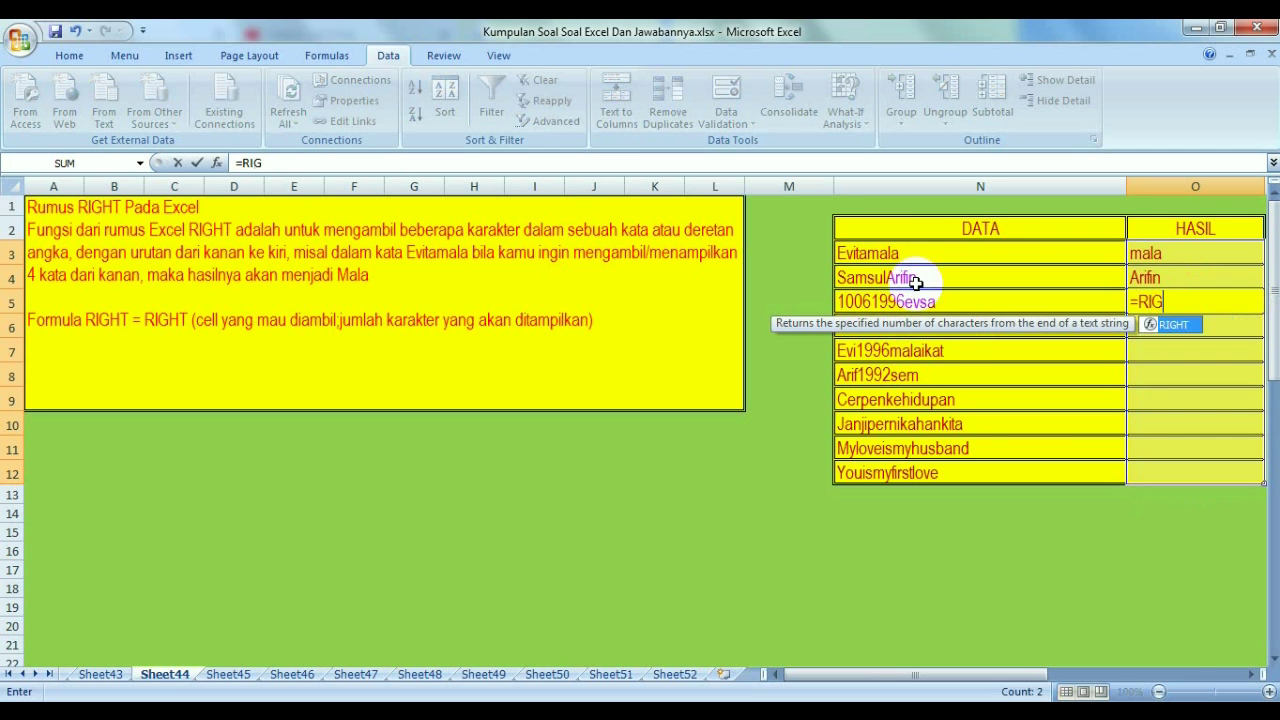
text(HT()
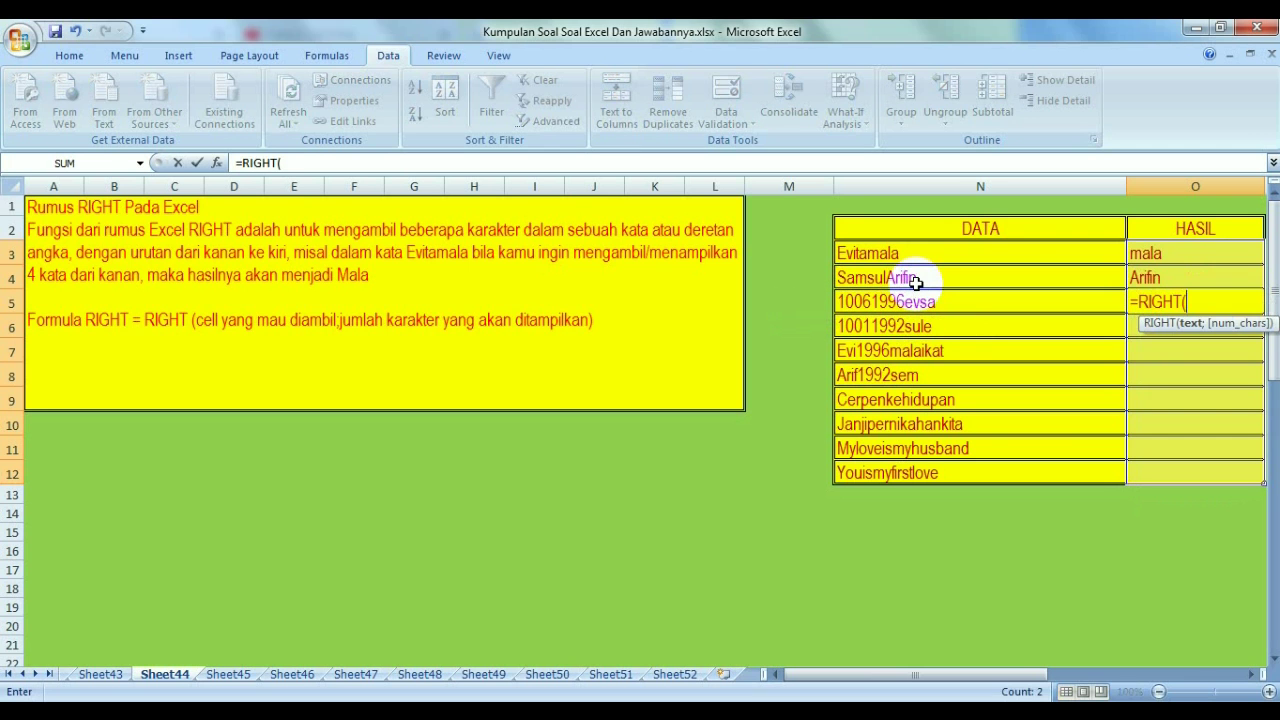
click(900, 302)
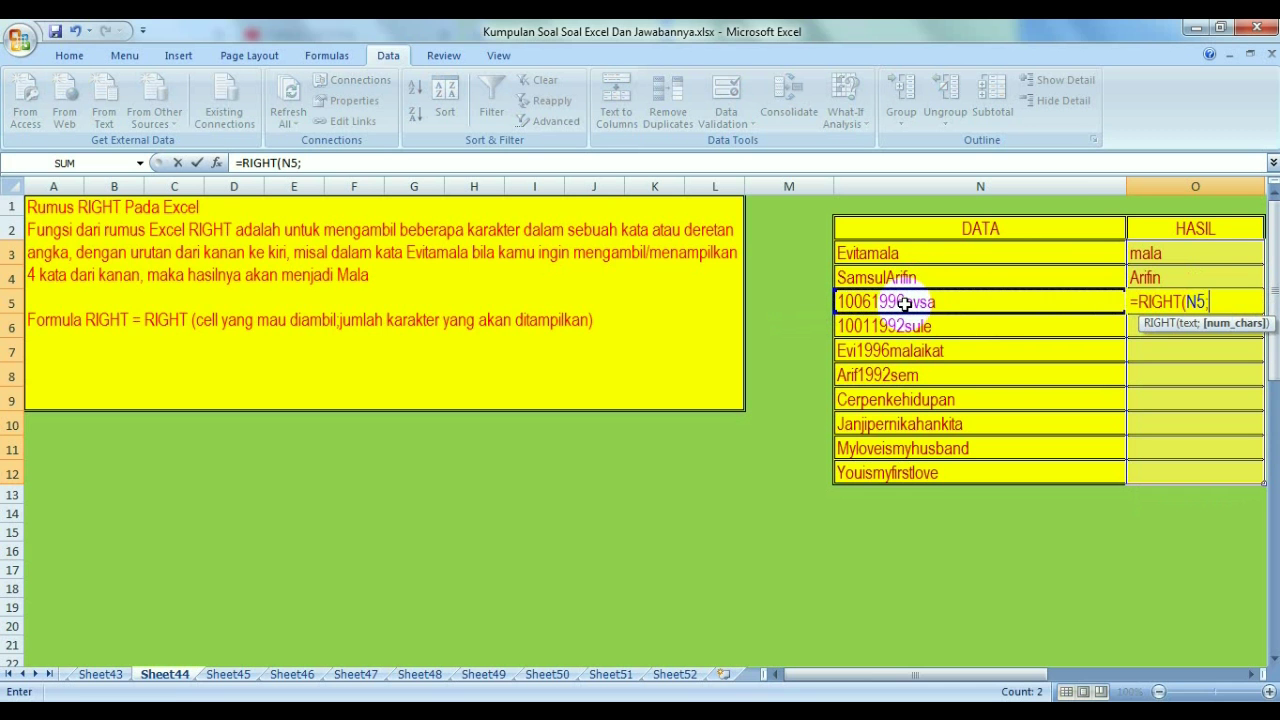
text(;)
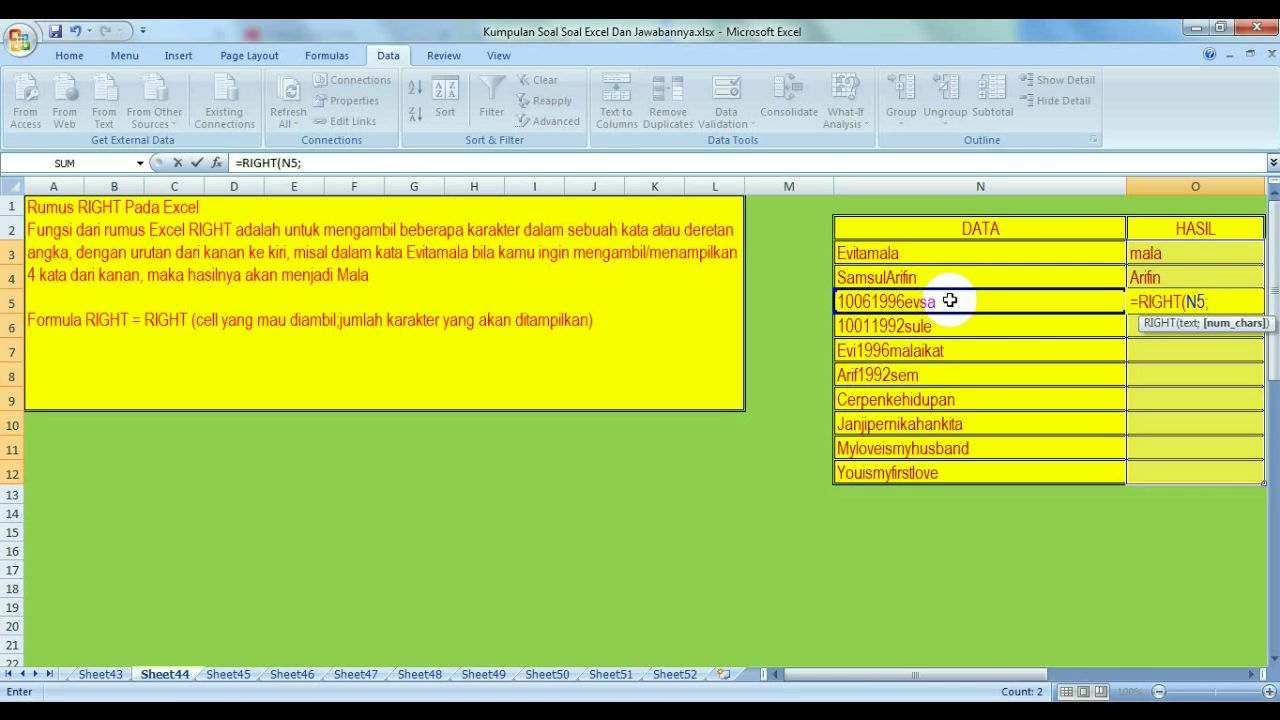
text(4)
key(Return)
text(=)
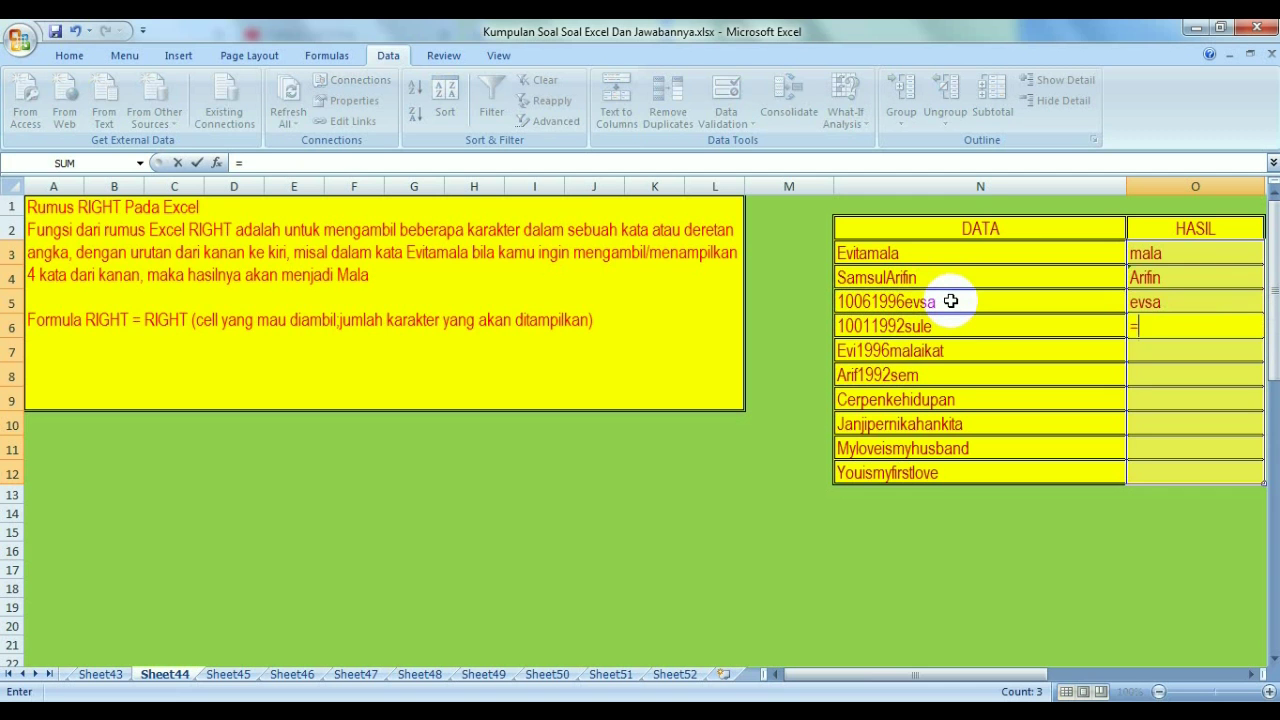
text(RIGHT)
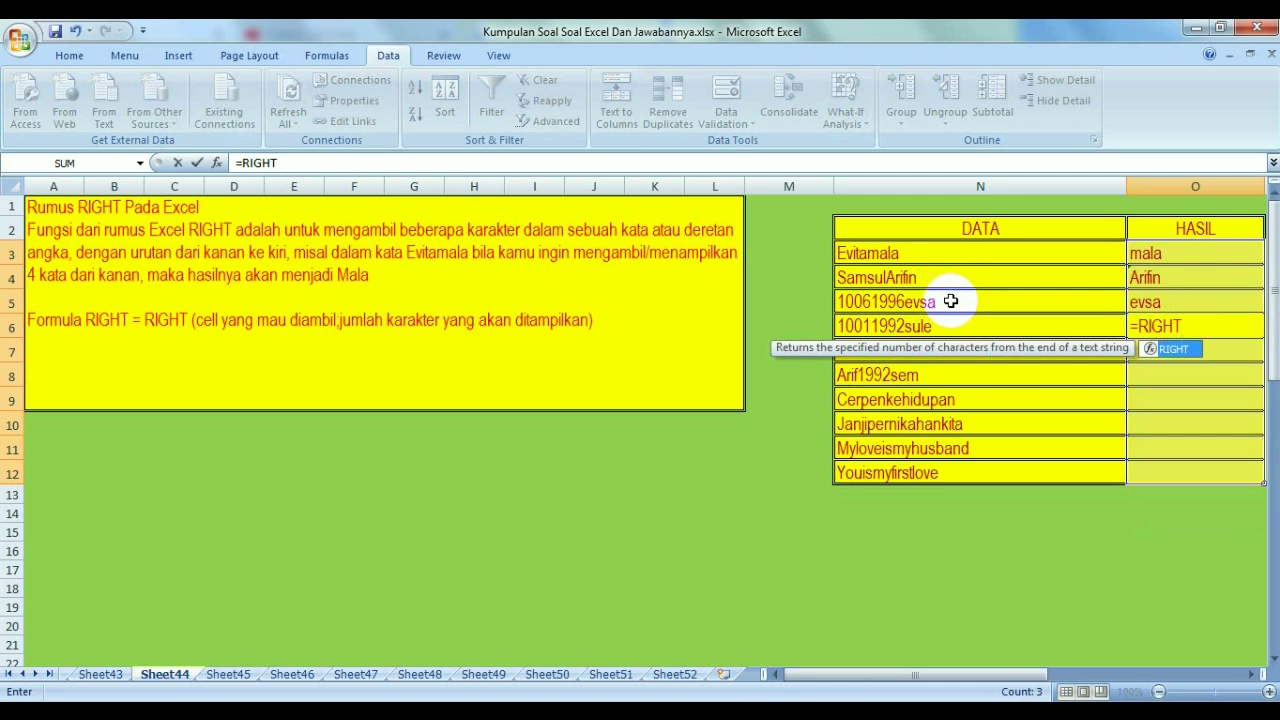
text(()
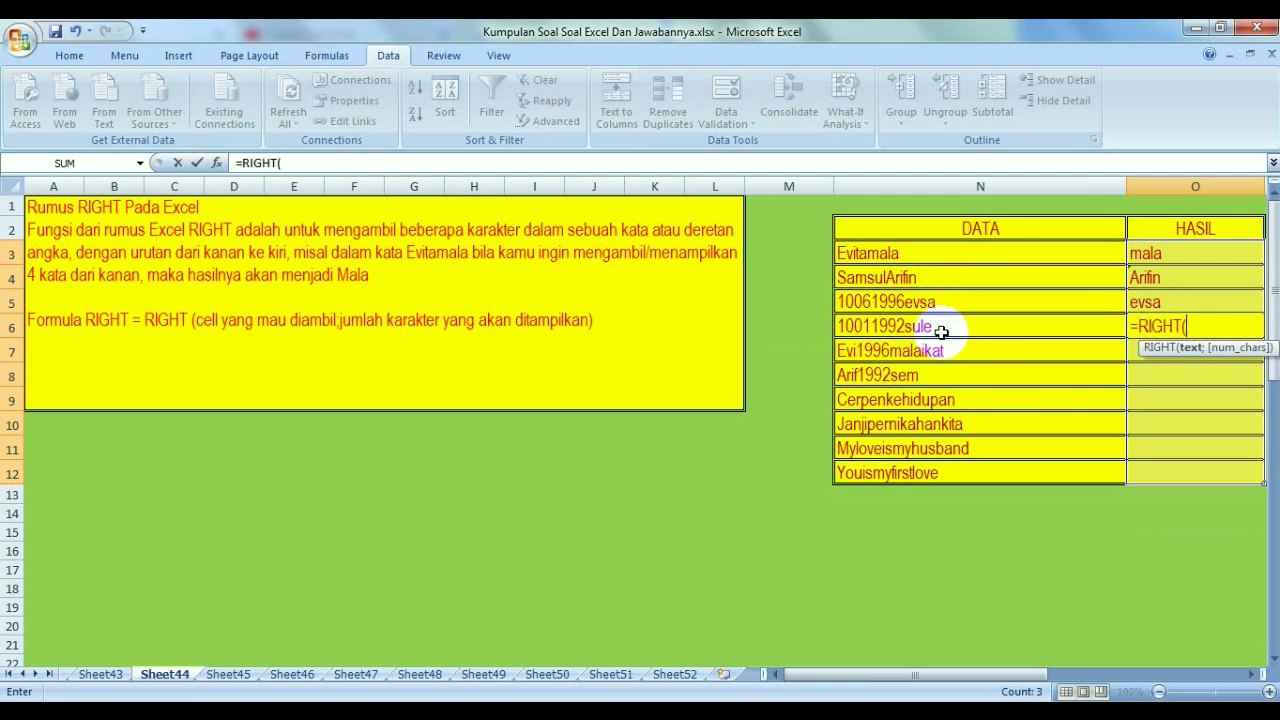
click(940, 326)
text(;)
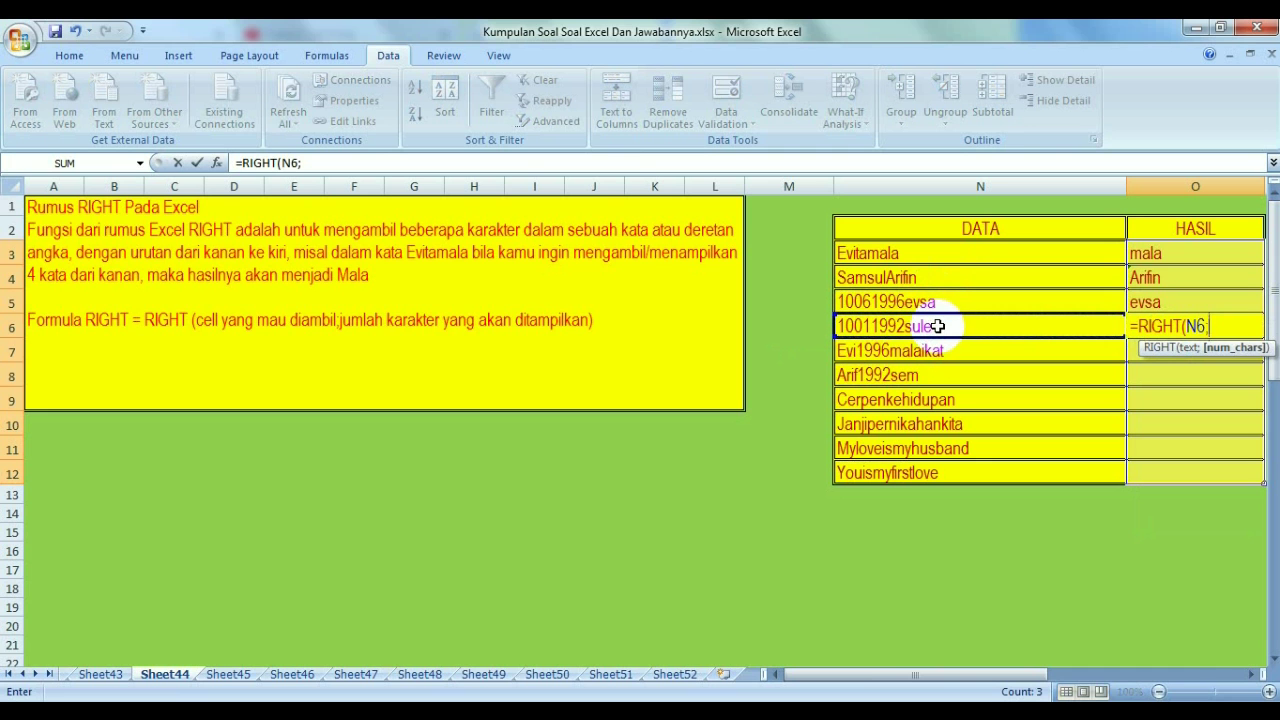
text(4)
key(Return)
Enter =RIGHT(N7;8) in O7 so it shows malaikat
text(=)
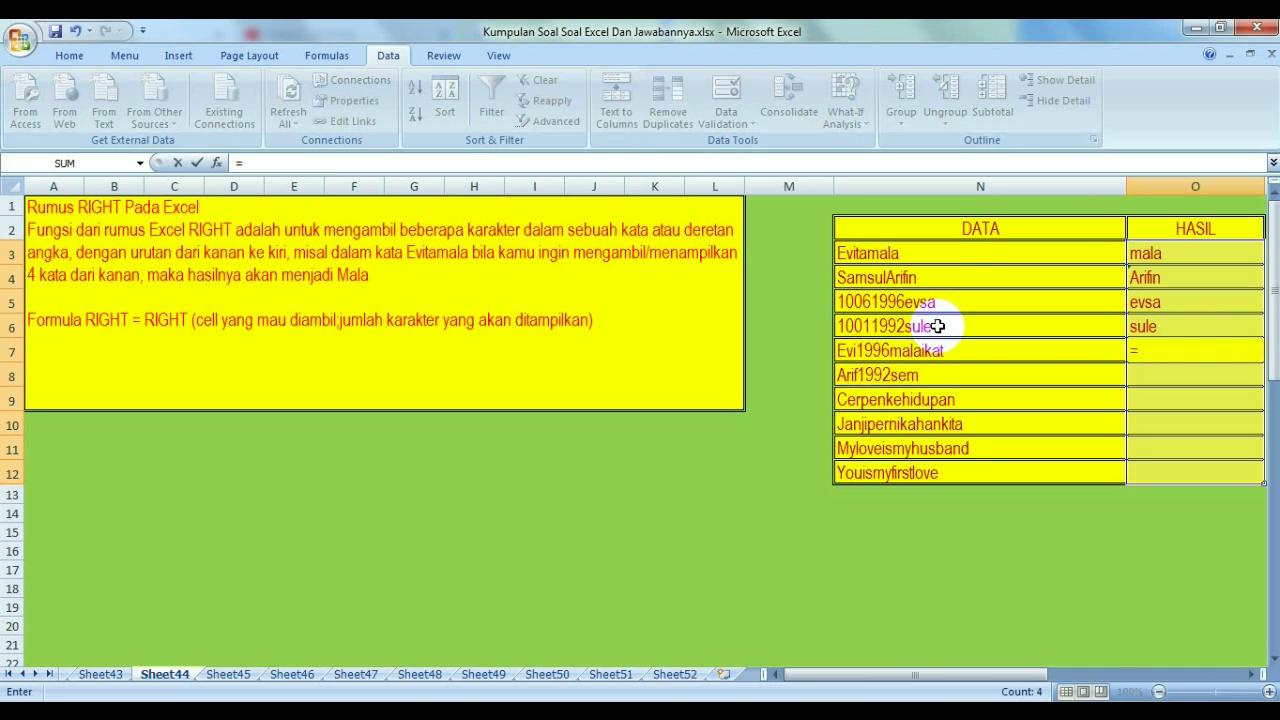
text(RIGHT)
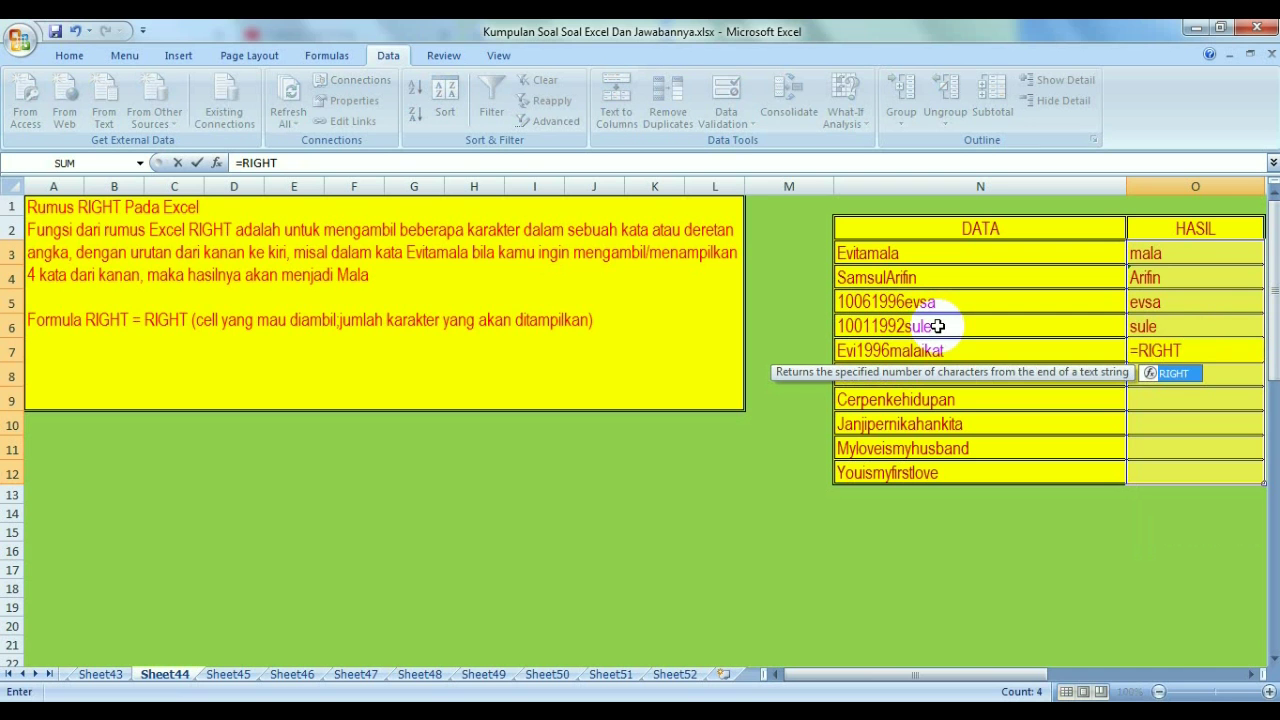
text(()
click(943, 351)
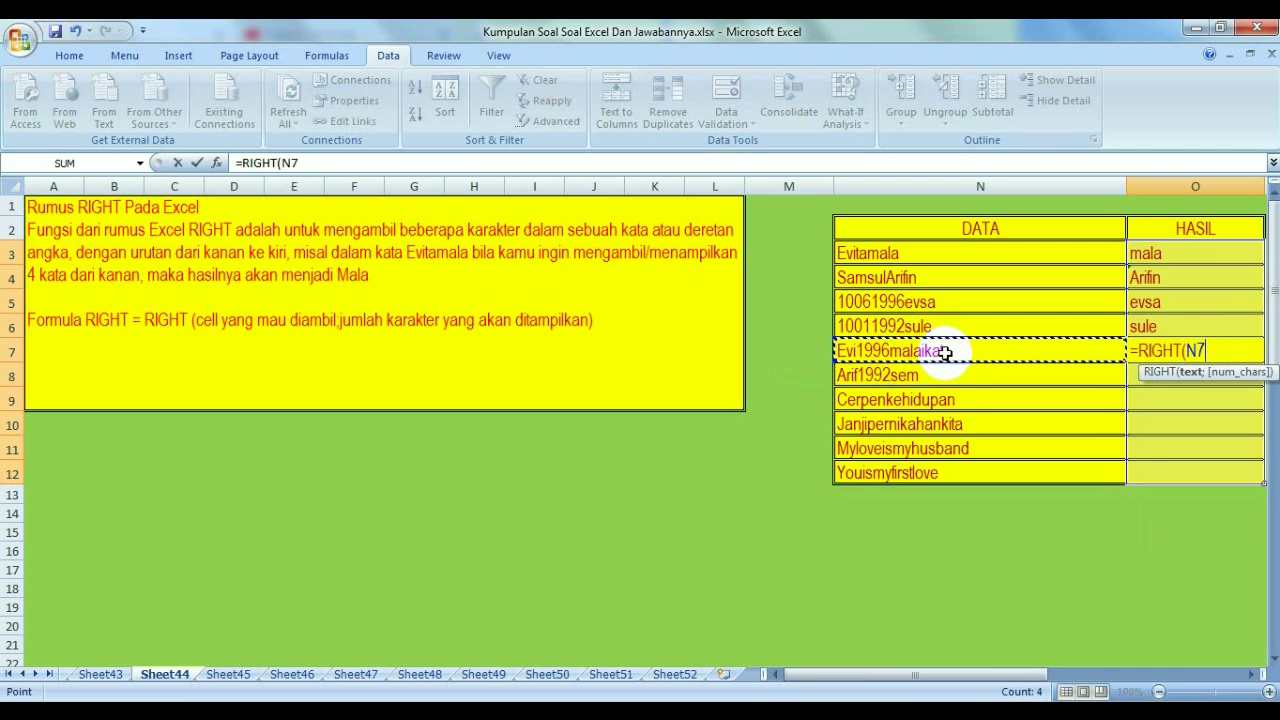
text(;)
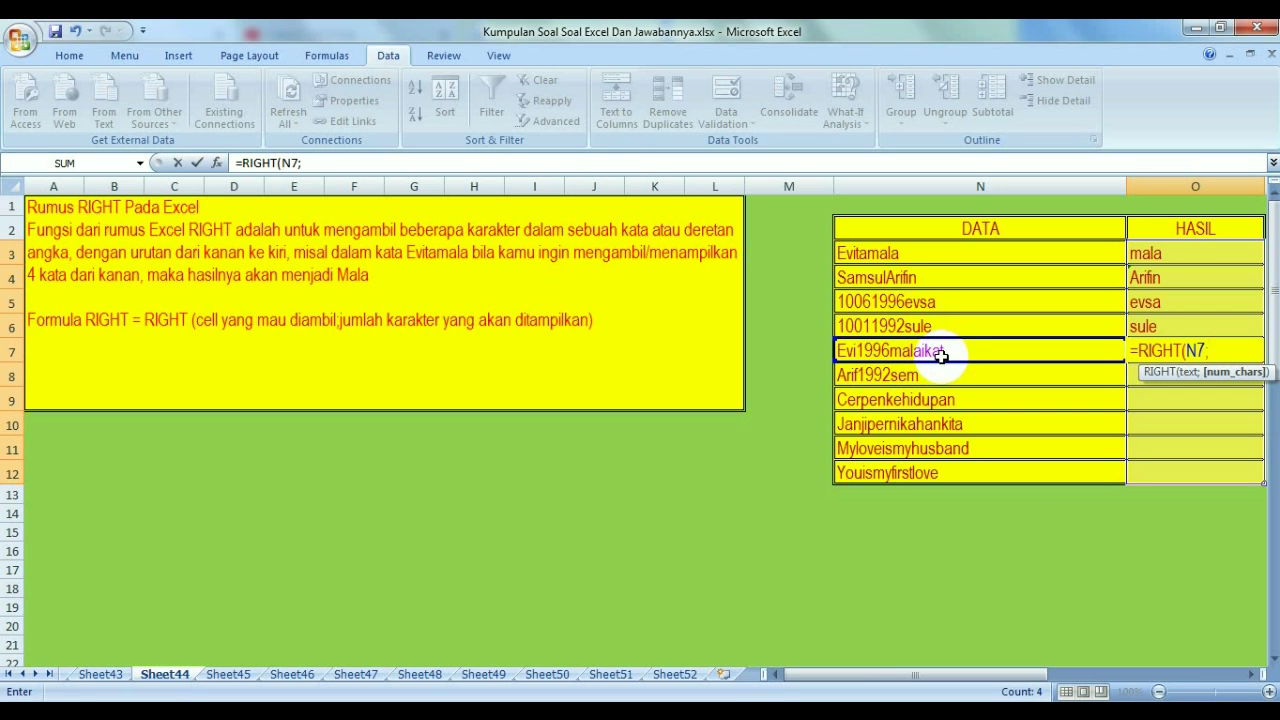
text(8)
key(Return)
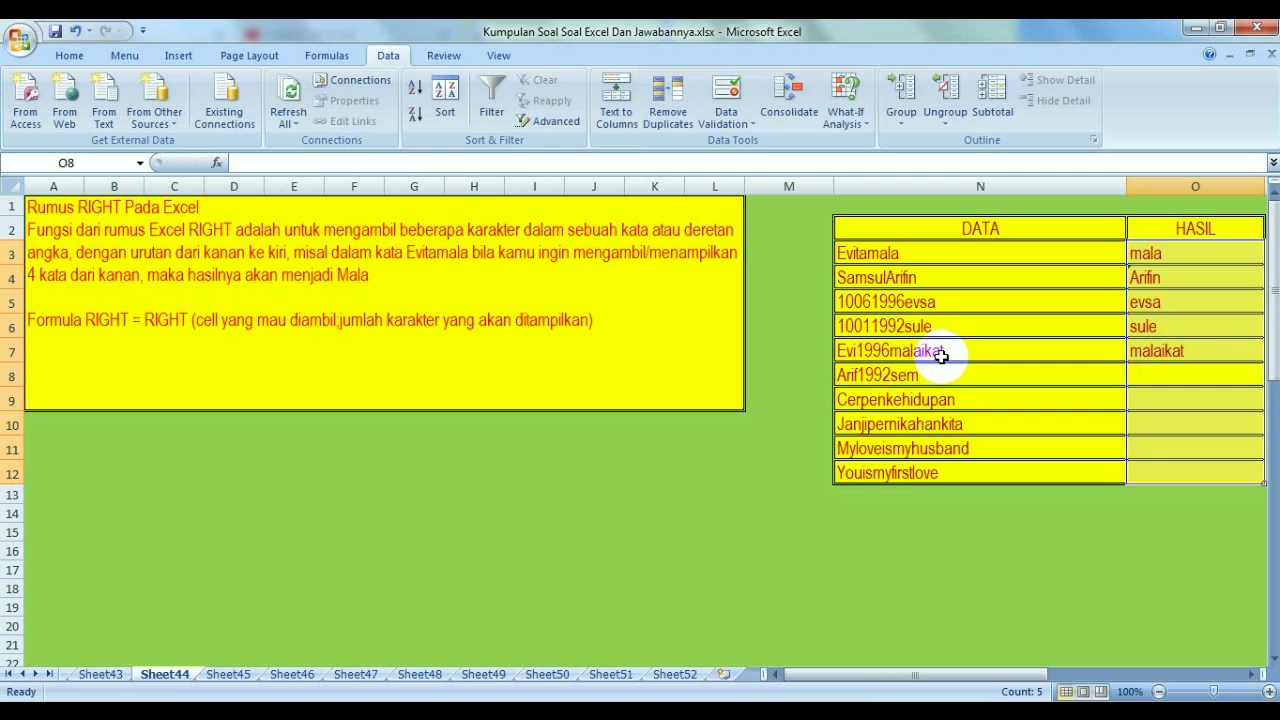
Enter =RIGHT(N8;3) in O8 and =RIGHT(N9;9) in O9, giving sem and kehidupan
text(=RI)
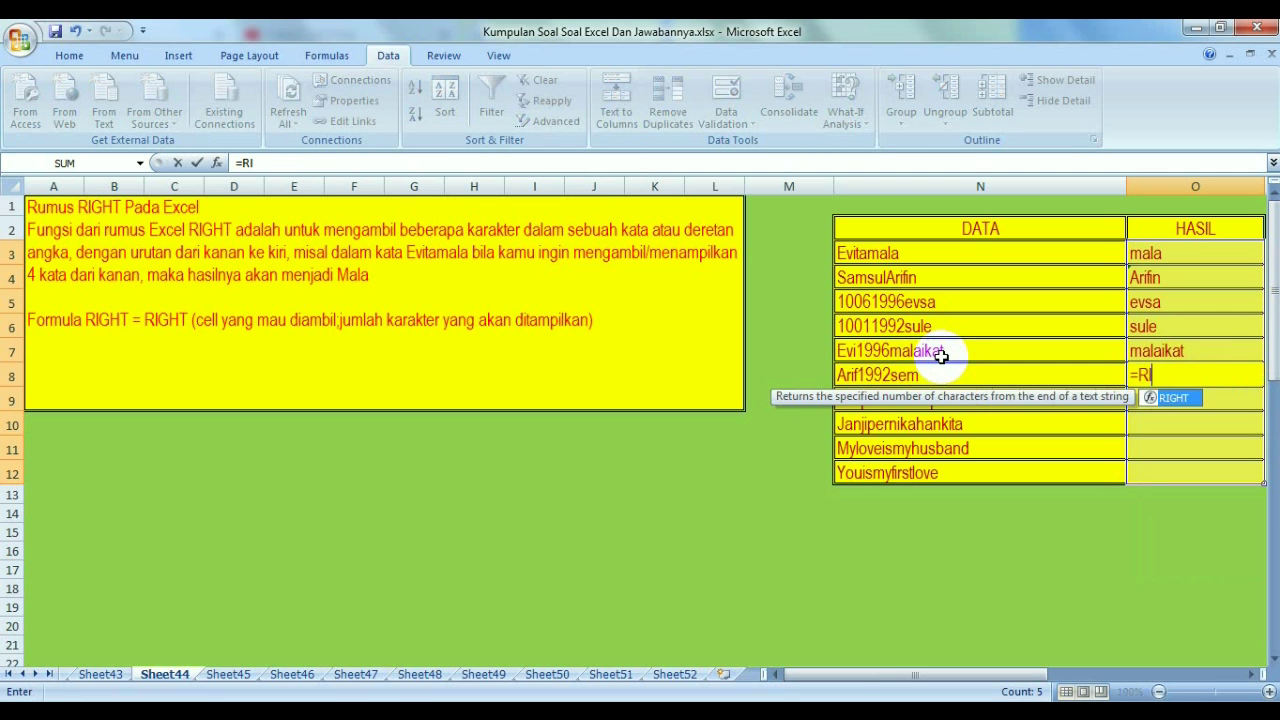
text(GHT()
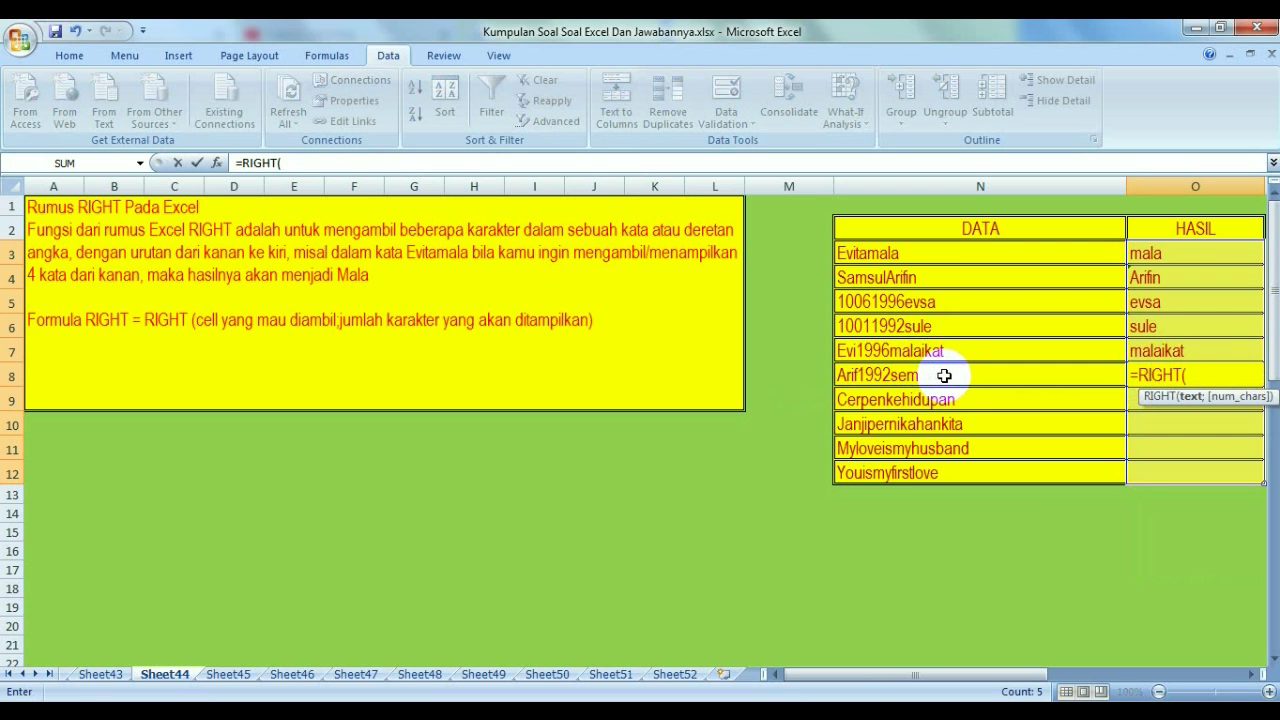
click(944, 374)
text(;)
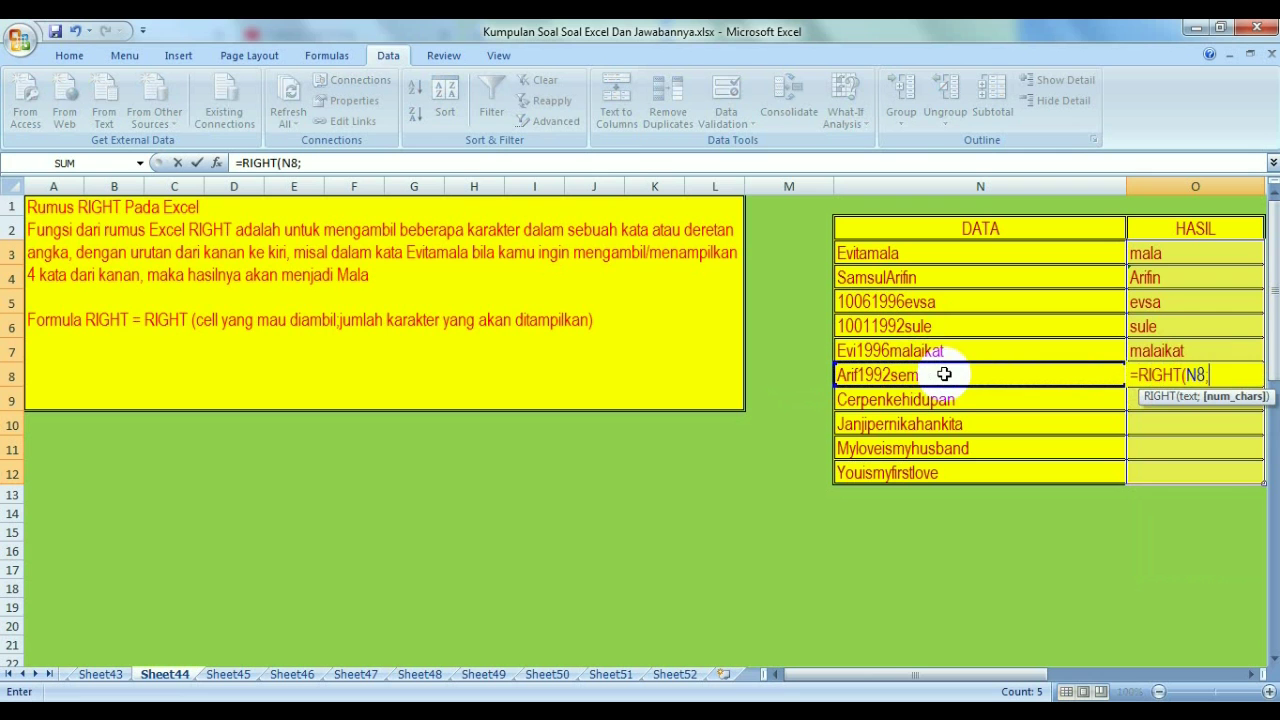
text(3)
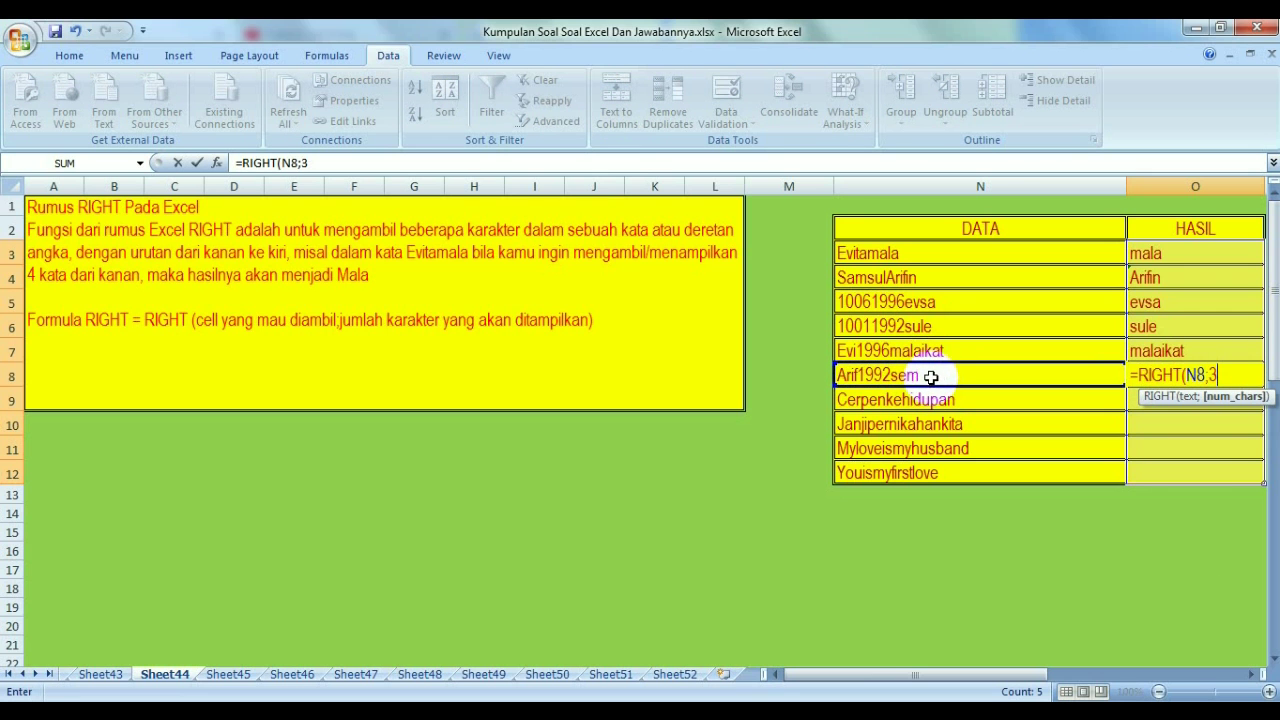
key(Return)
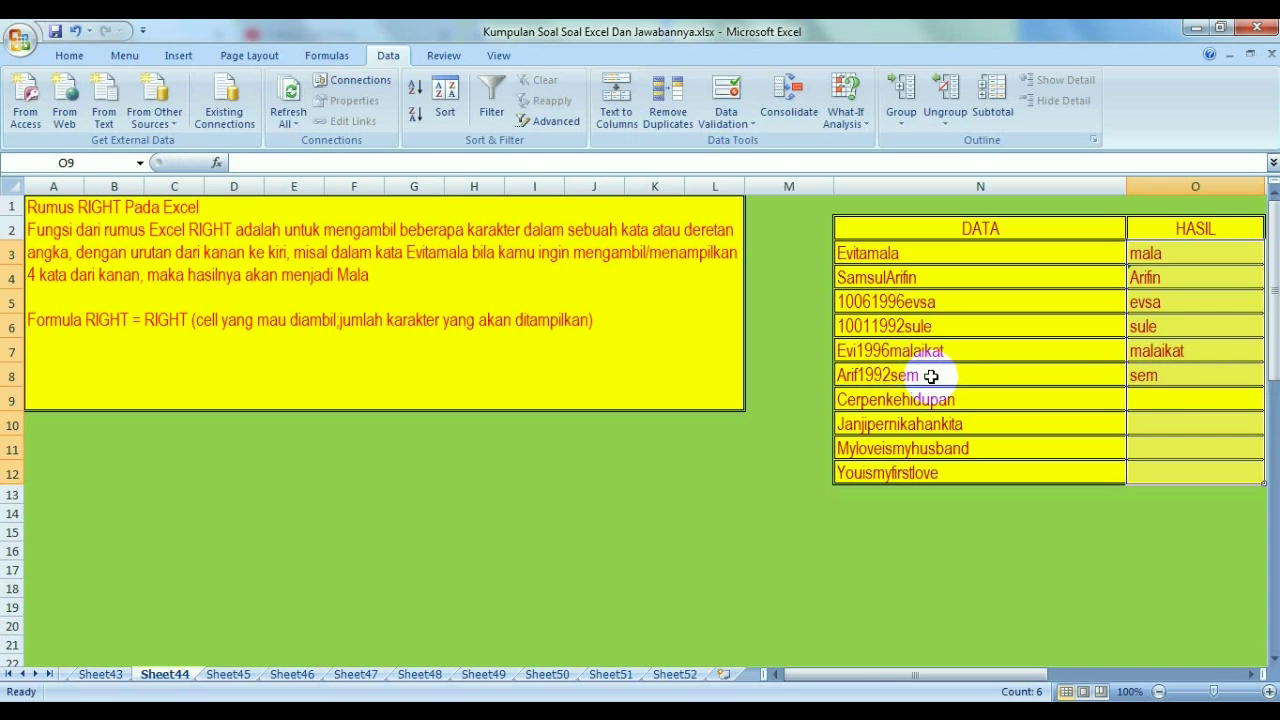
text(=RIGH)
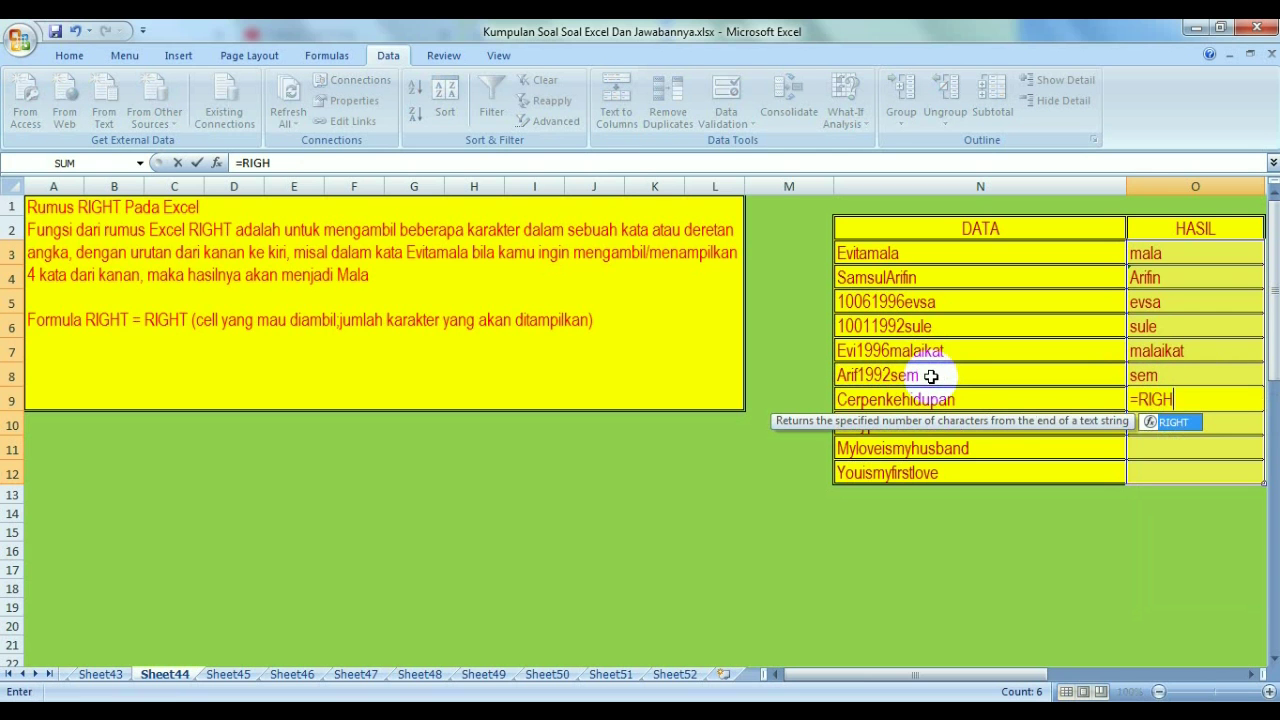
text(T()
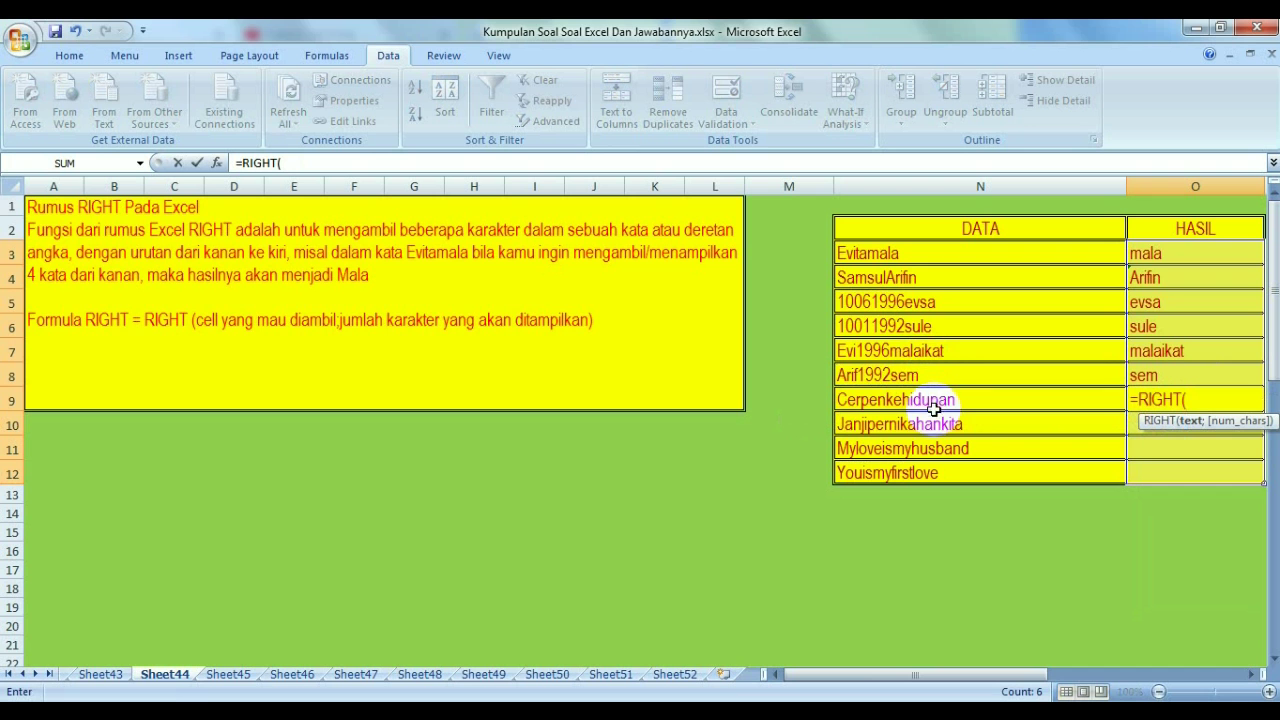
click(935, 405)
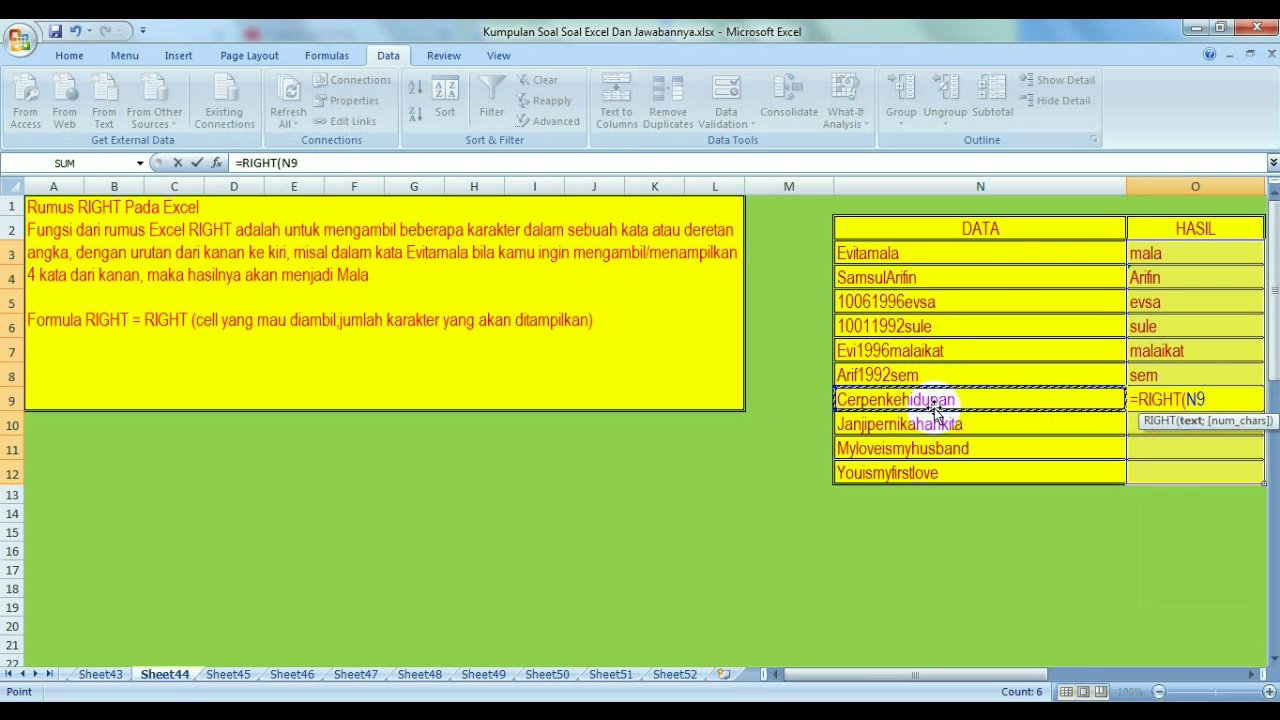
text(;)
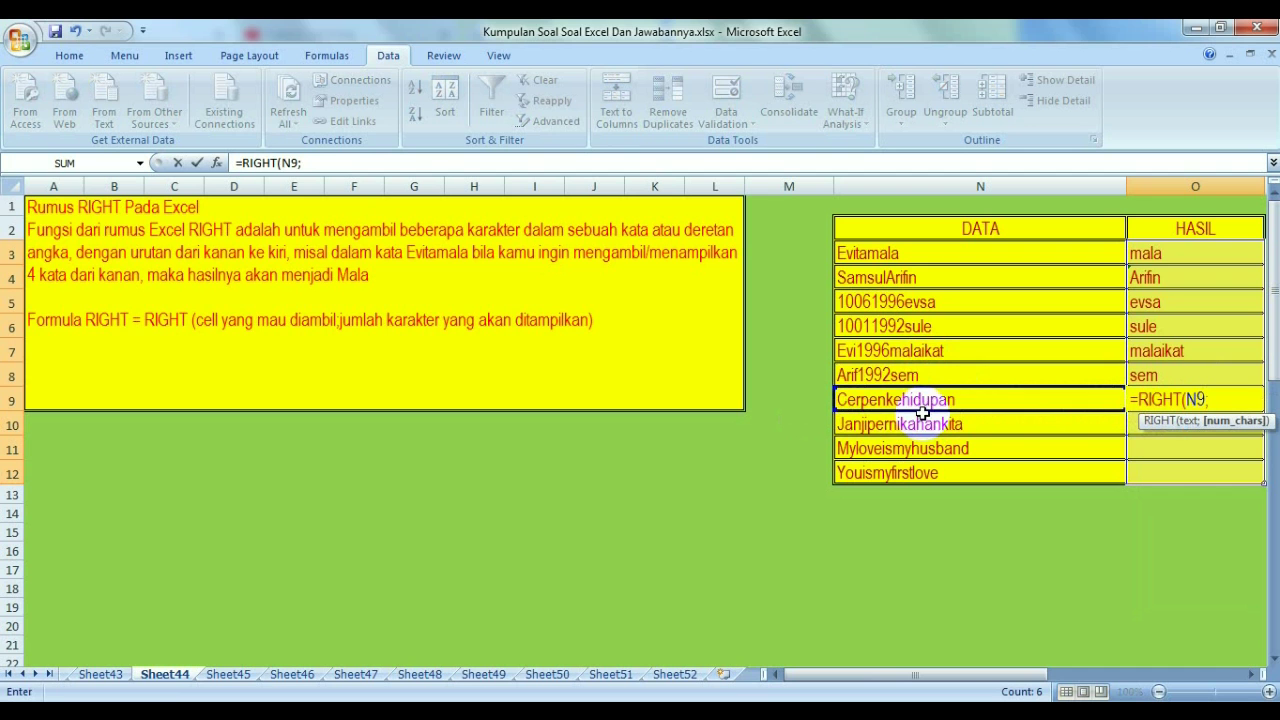
text(9)
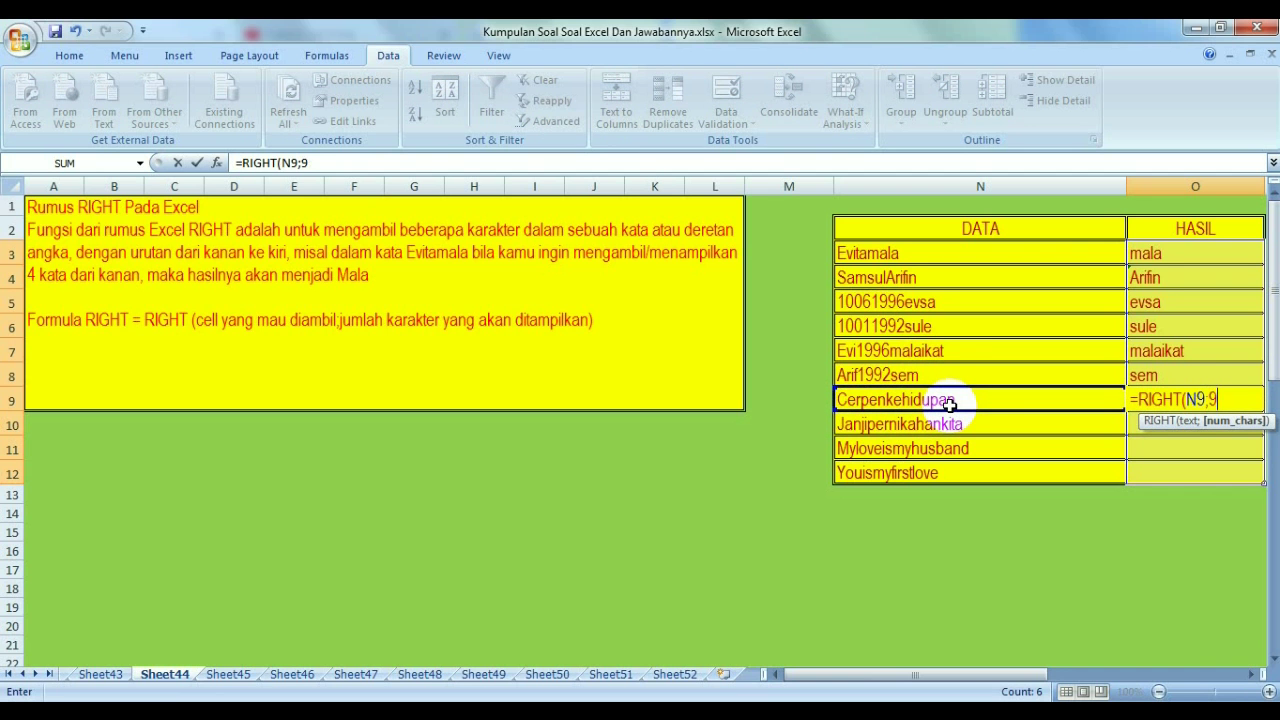
text(8)
key(BackSpace)
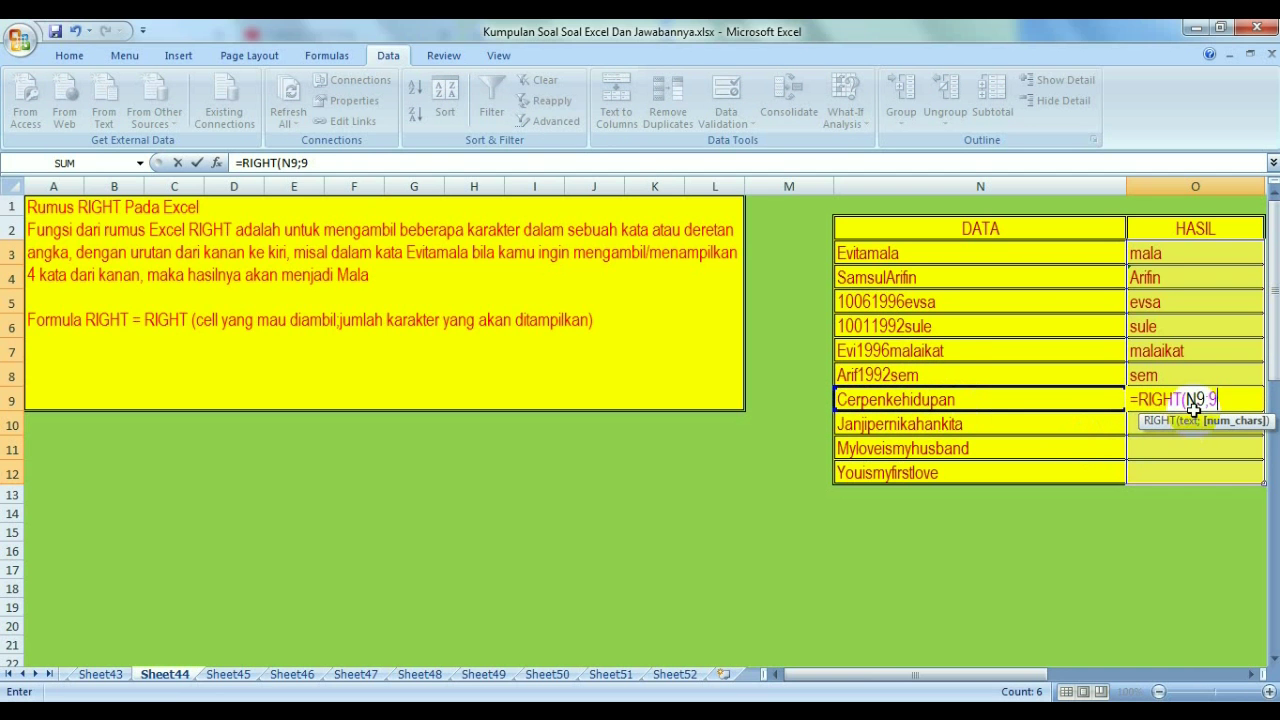
key(Return)
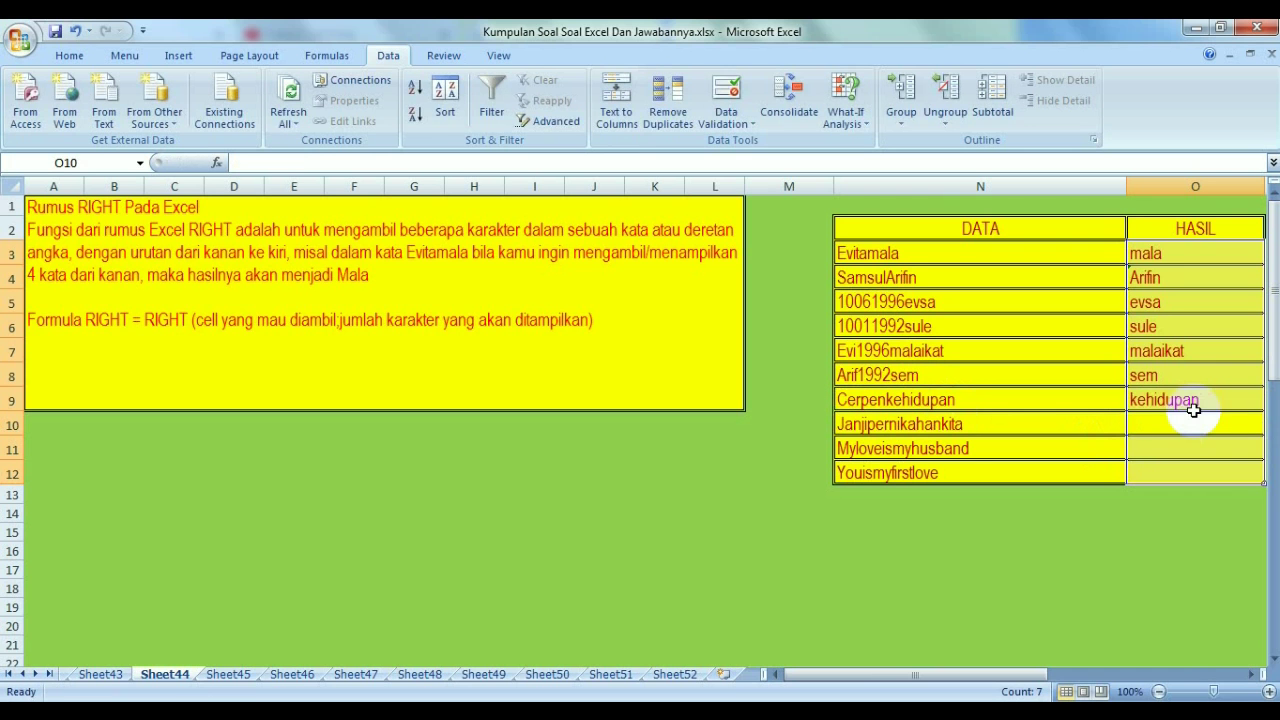
Enter =RIGHT(N10;4) in O10 and =RIGHT(N11;9) in O11, giving kita and myhusband
text(=RIG)
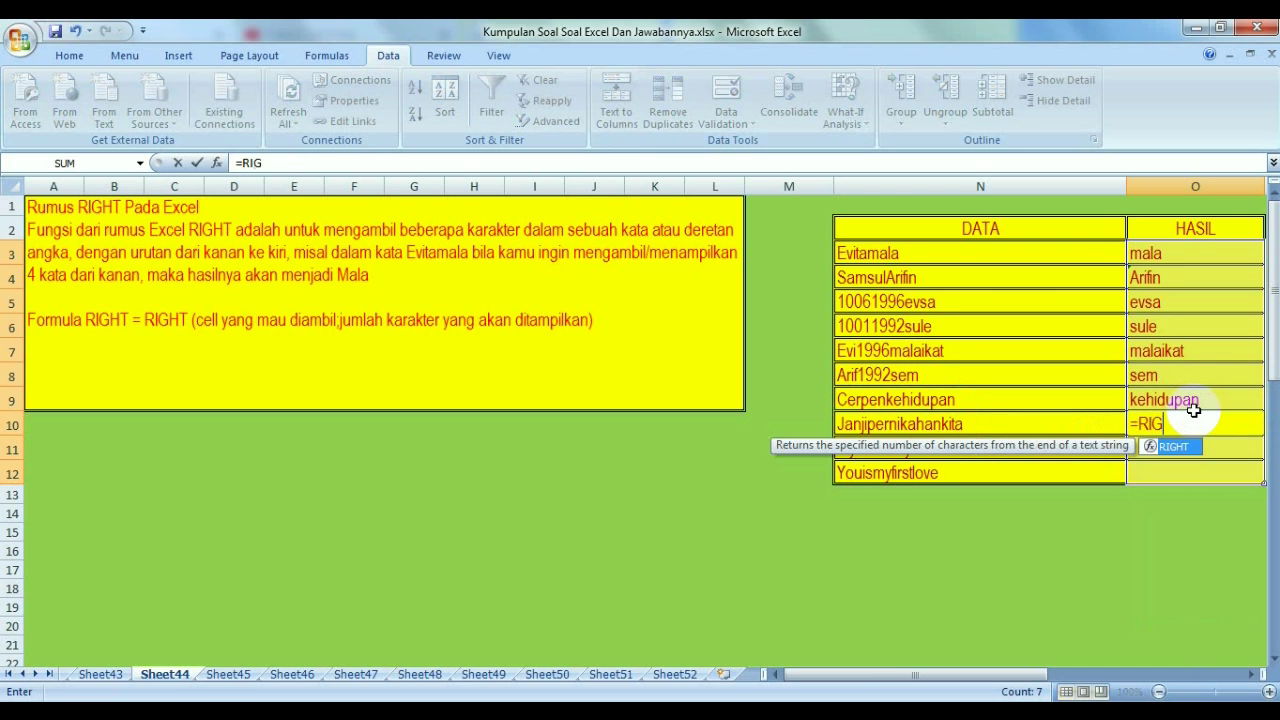
text(HT()
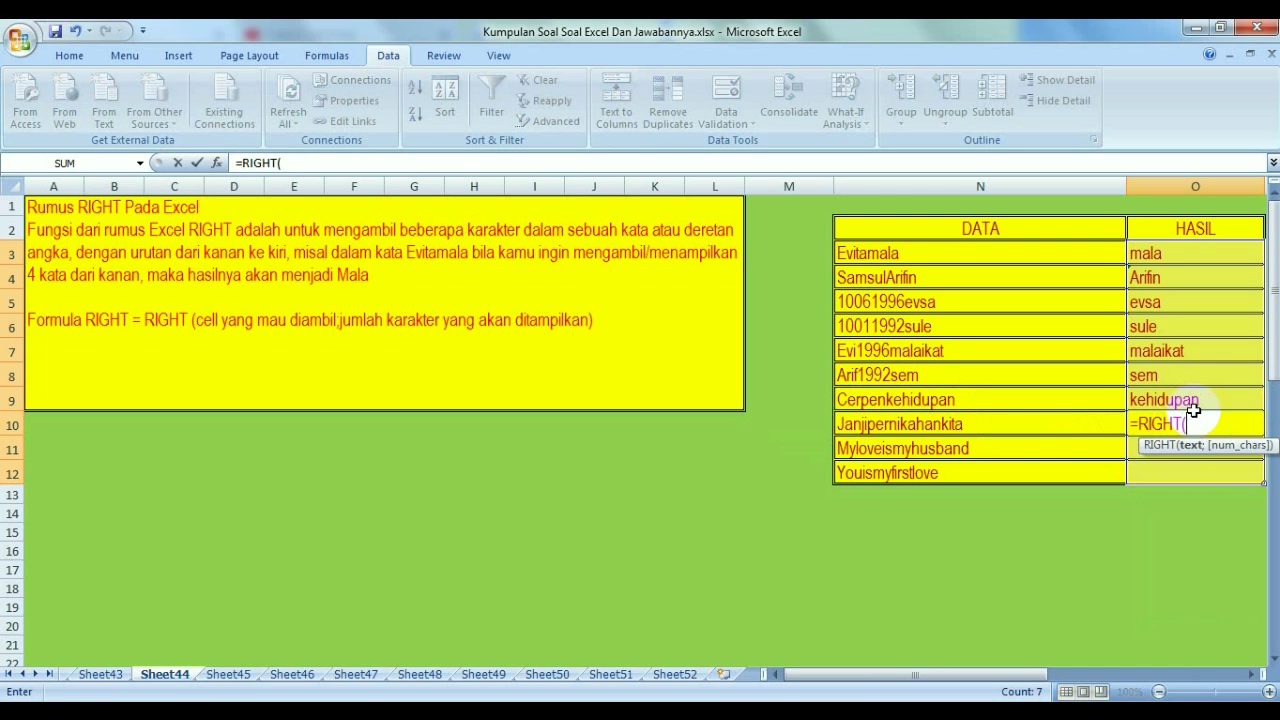
click(1083, 424)
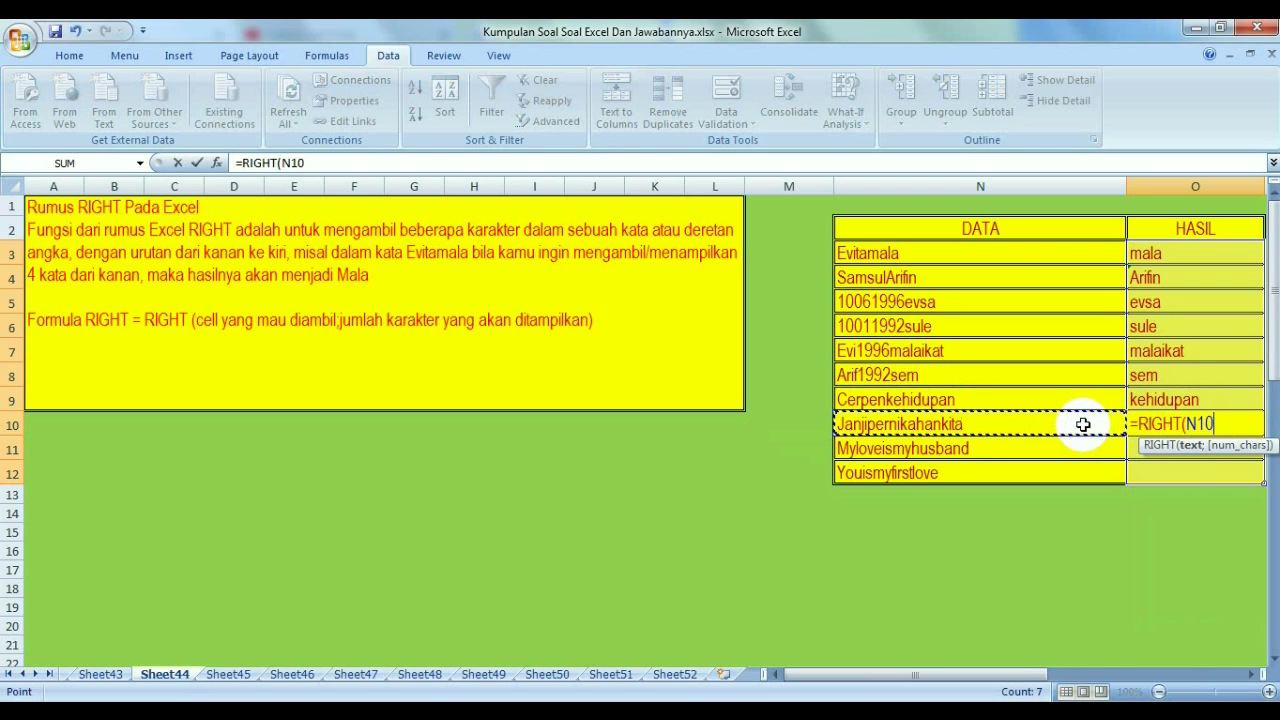
text(;)
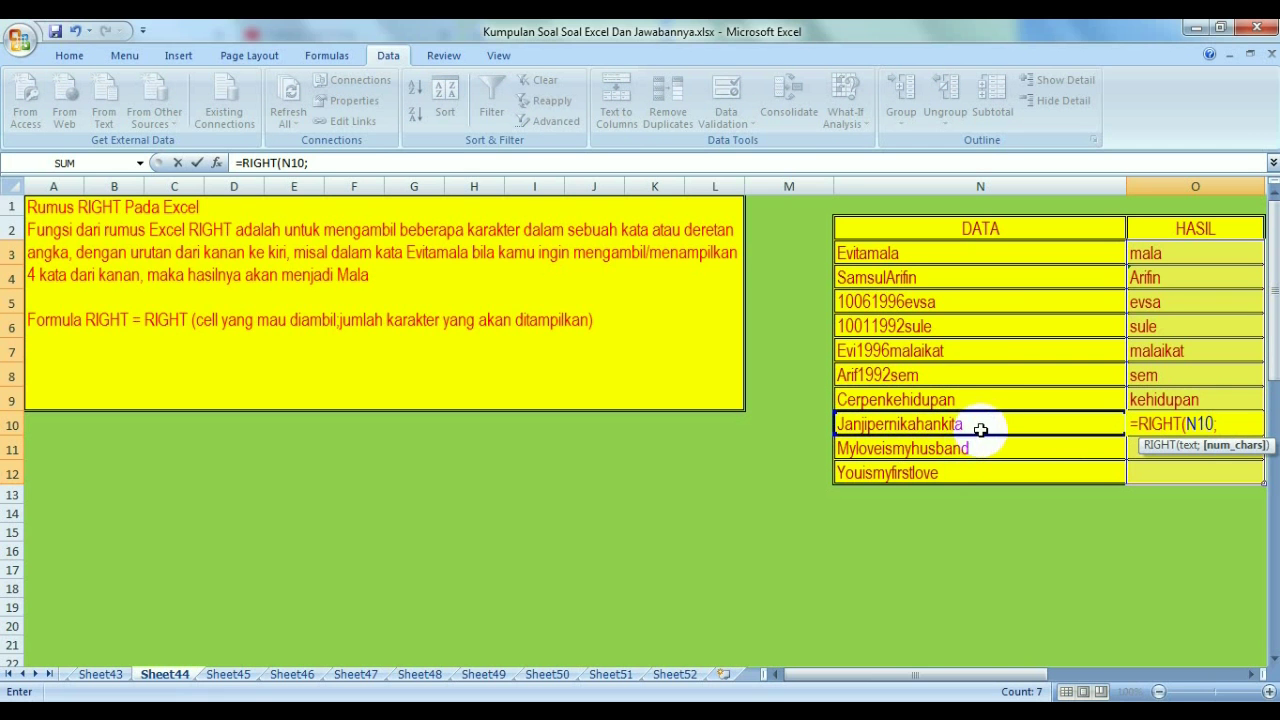
text(4)
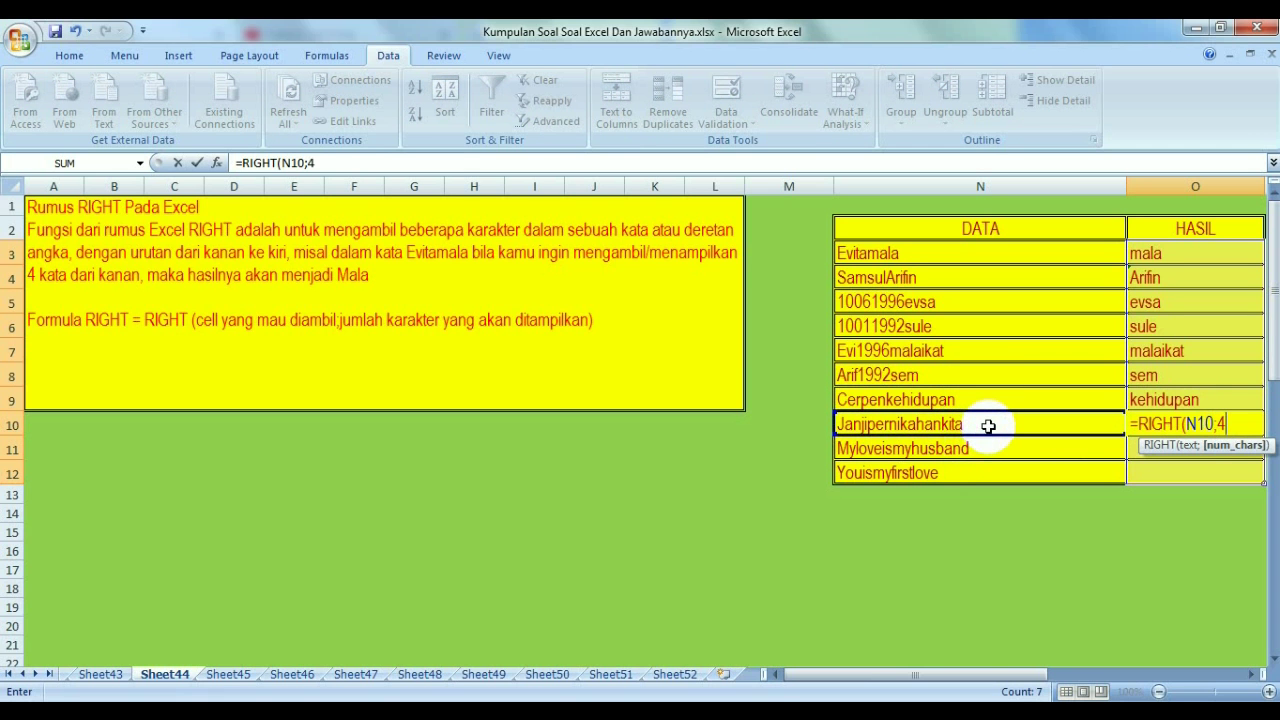
key(Return)
text(=)
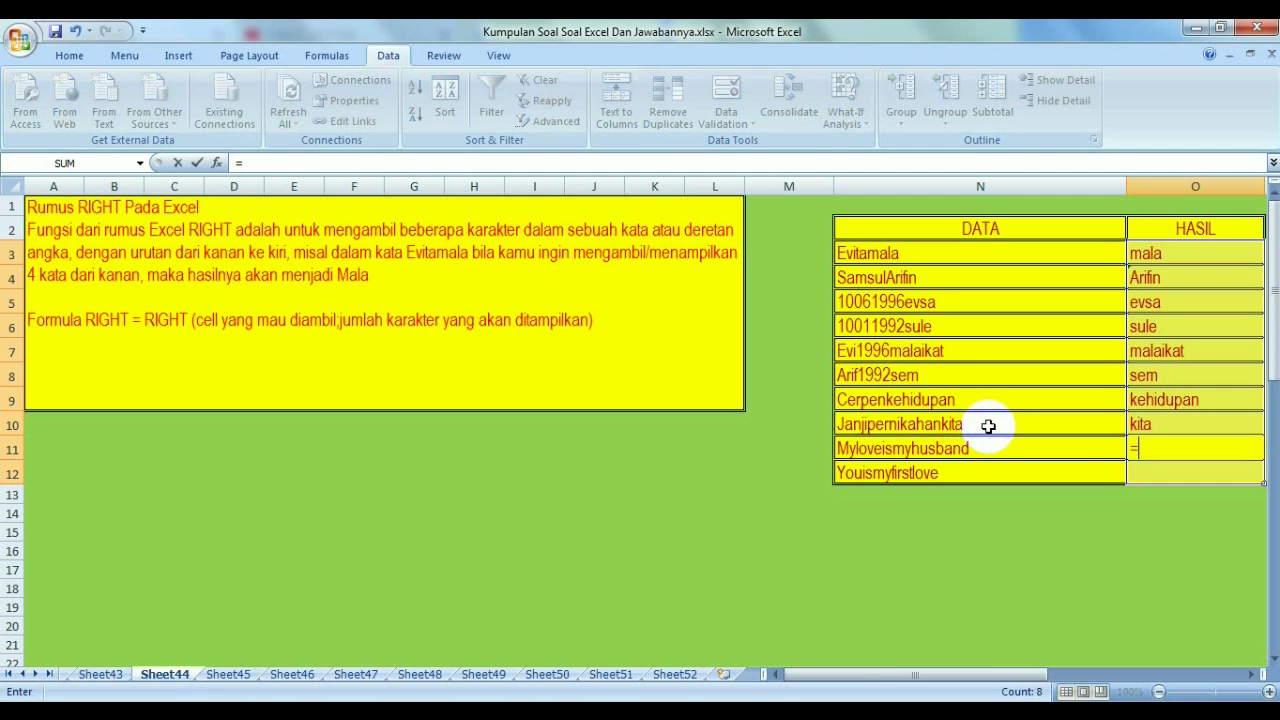
text(RIGHT)
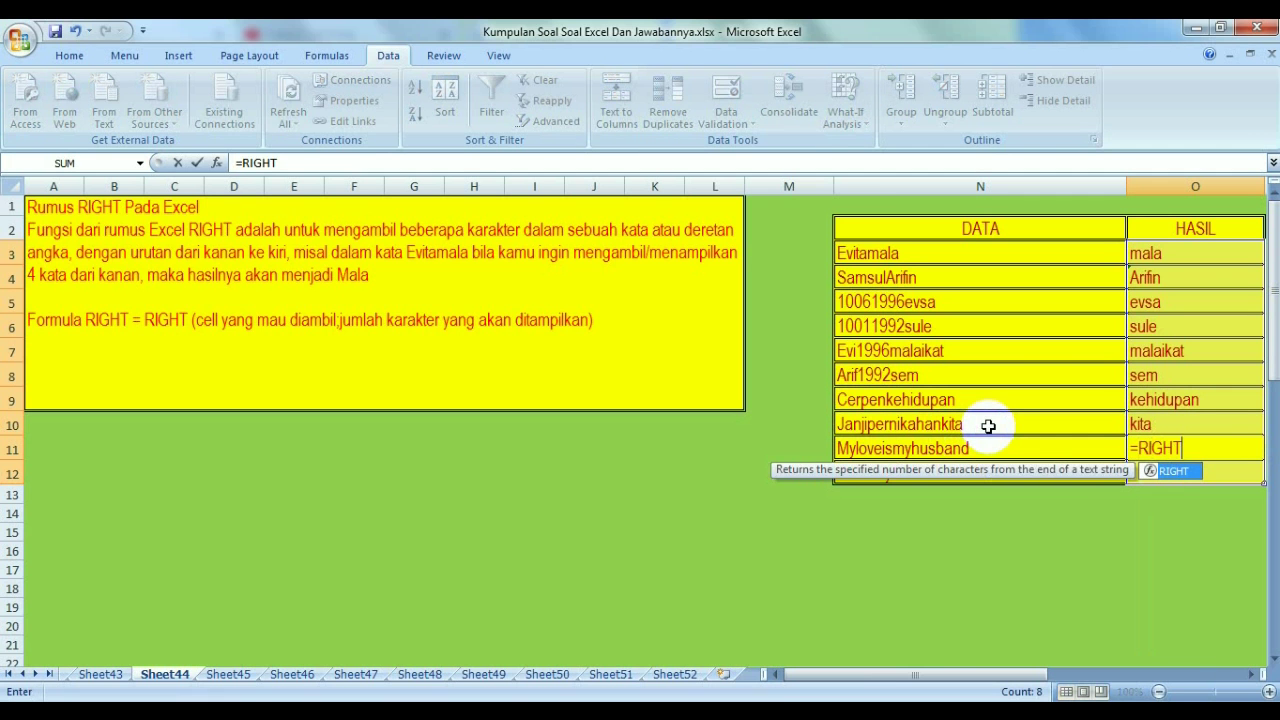
text(()
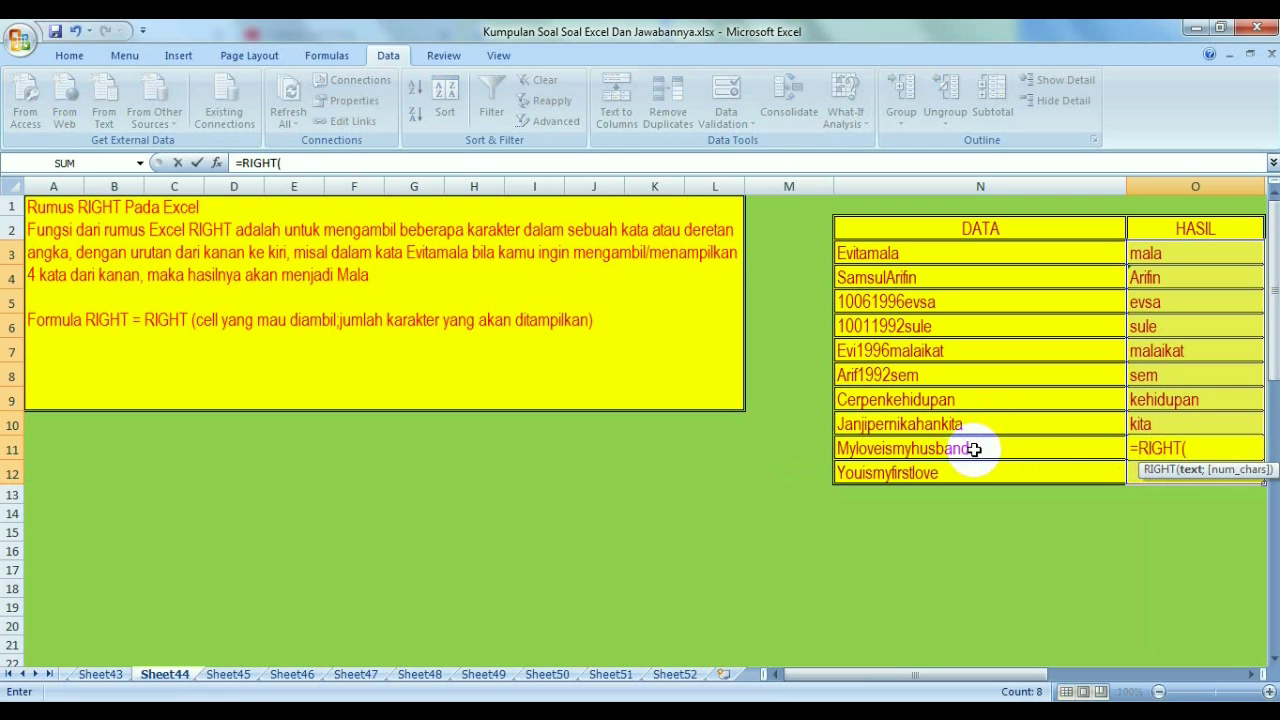
click(985, 449)
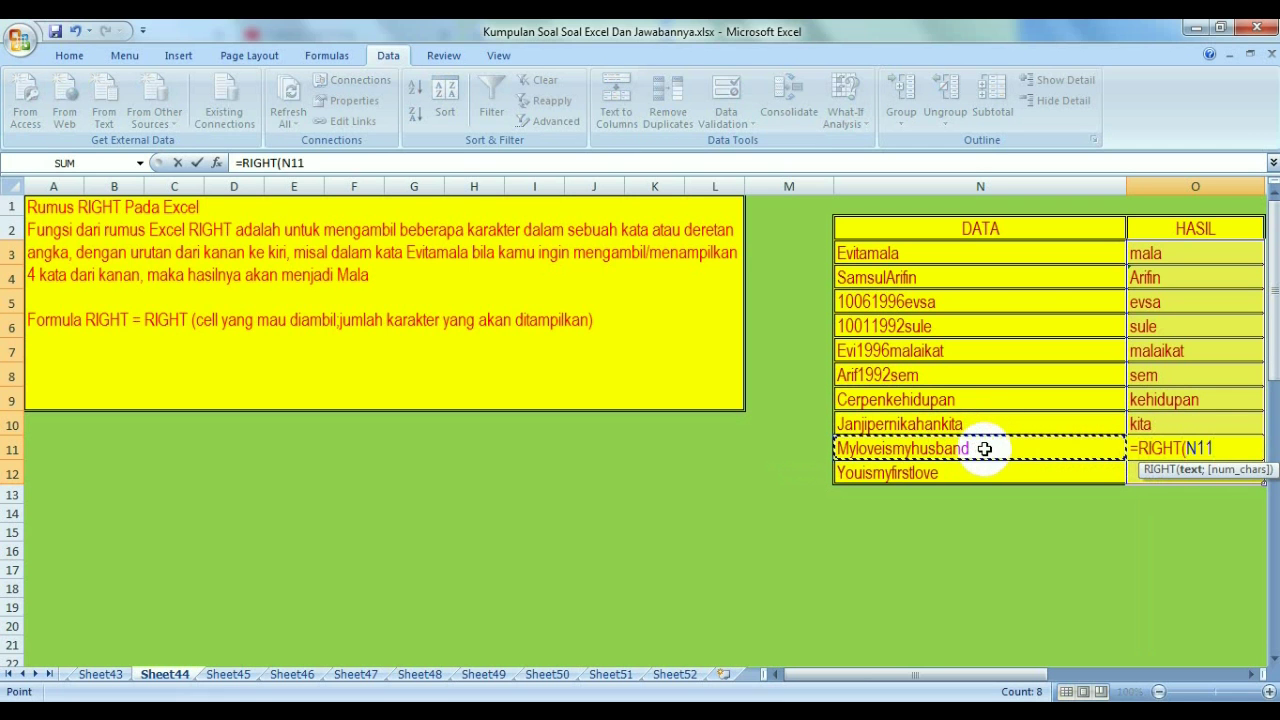
text(;)
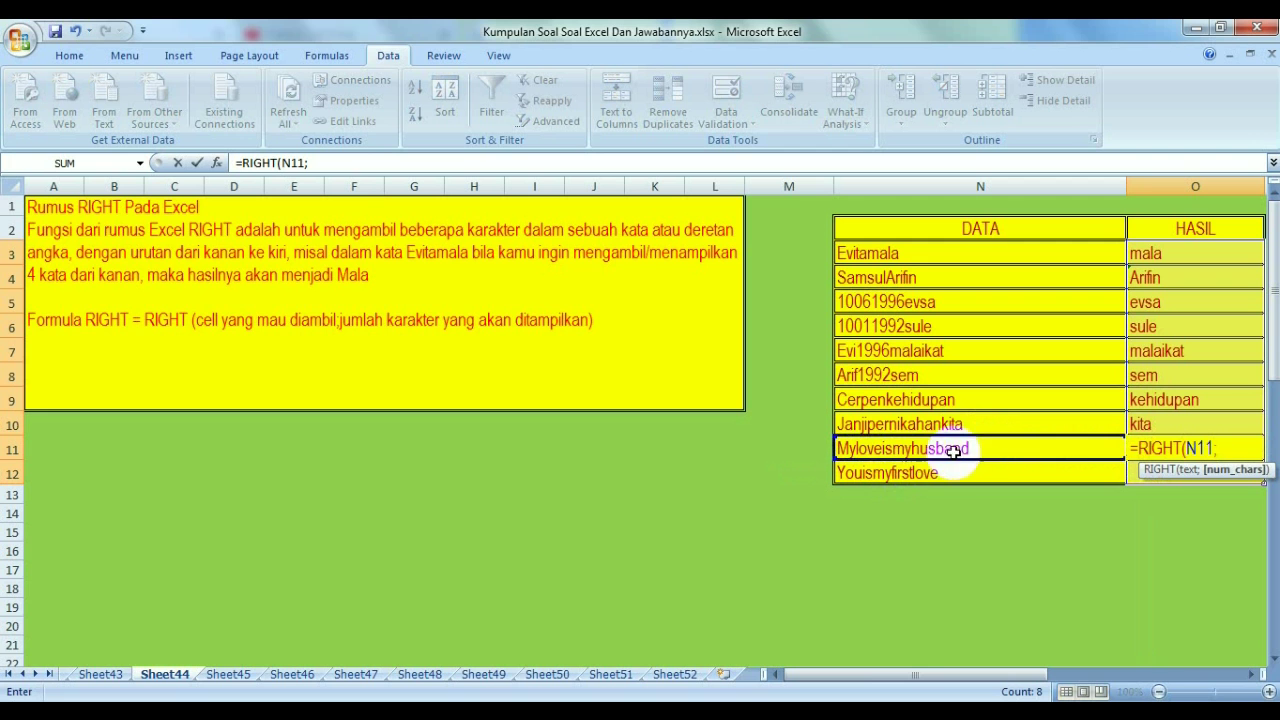
text(9)
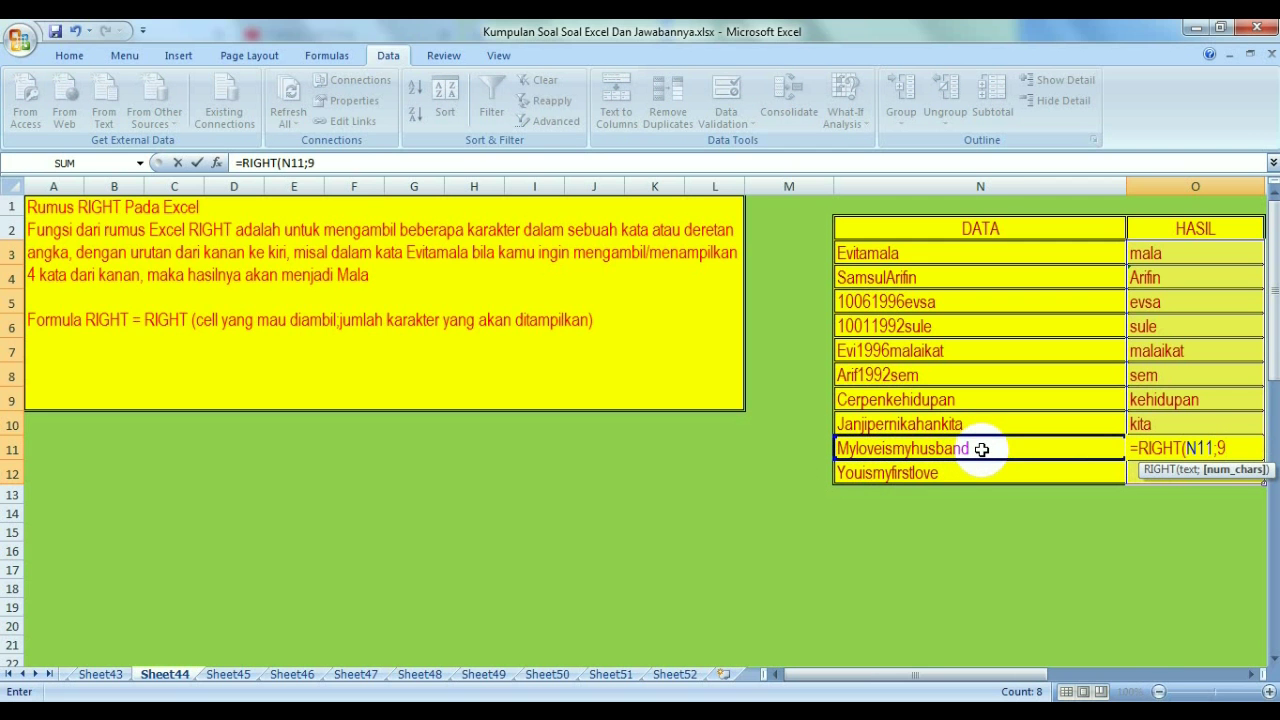
key(Return)
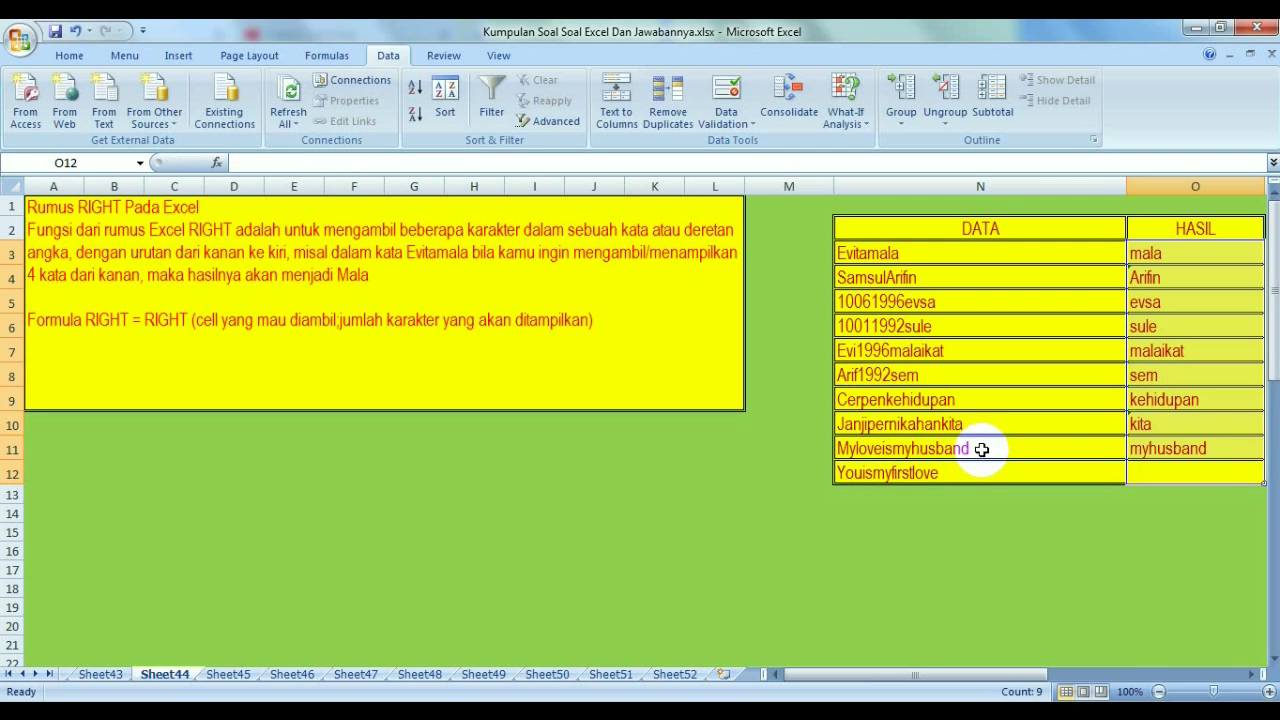
Enter =RIGHT(N12;4) in O12 so it shows love, then deselect the table
text(=)
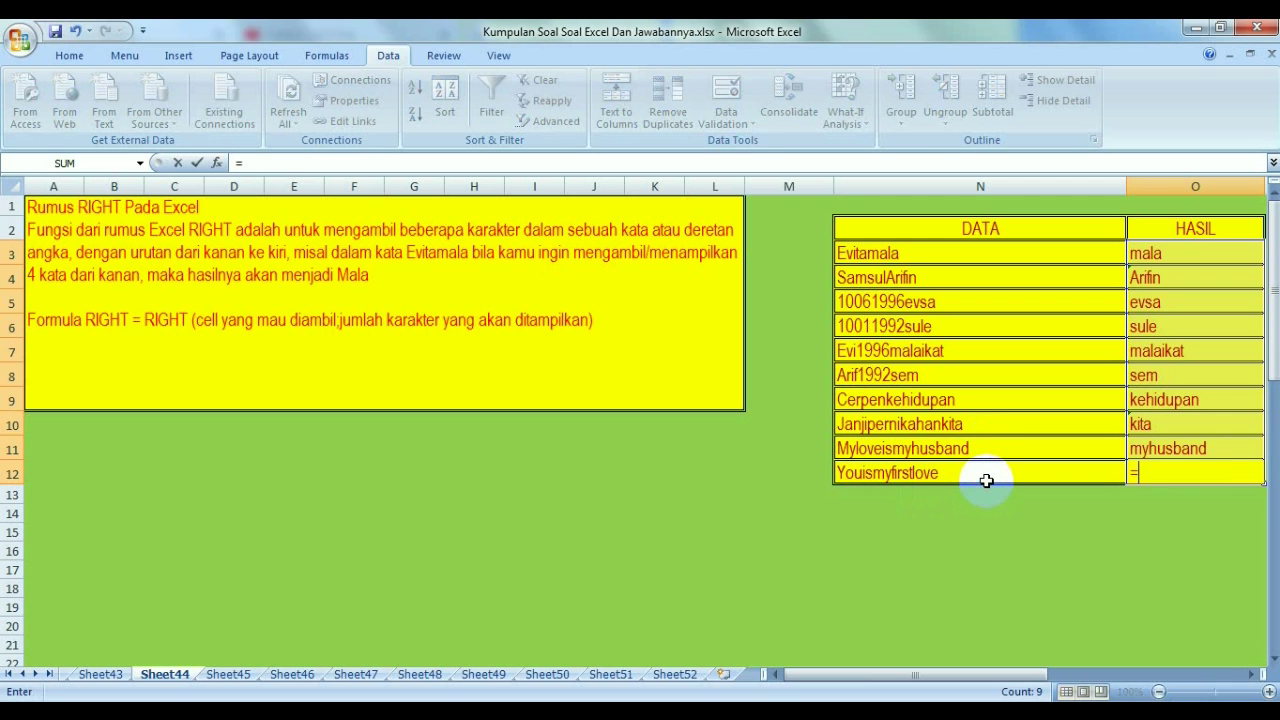
text(RIGH)
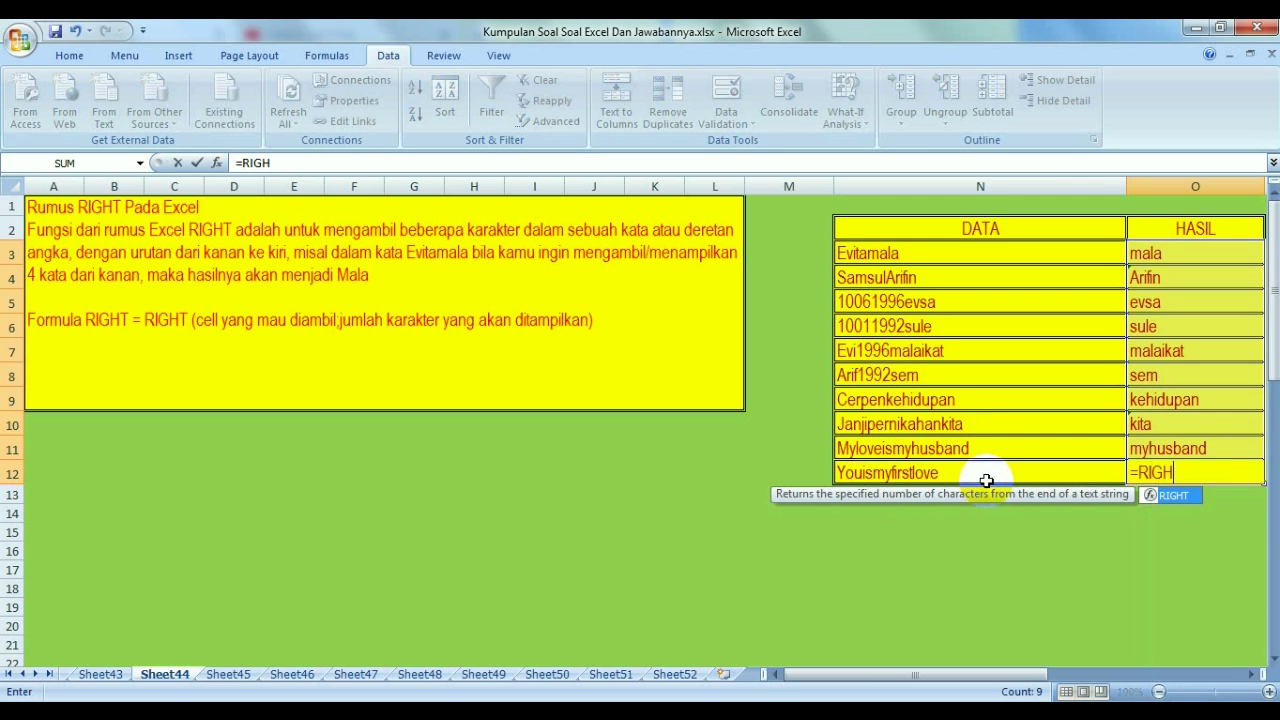
text(T()
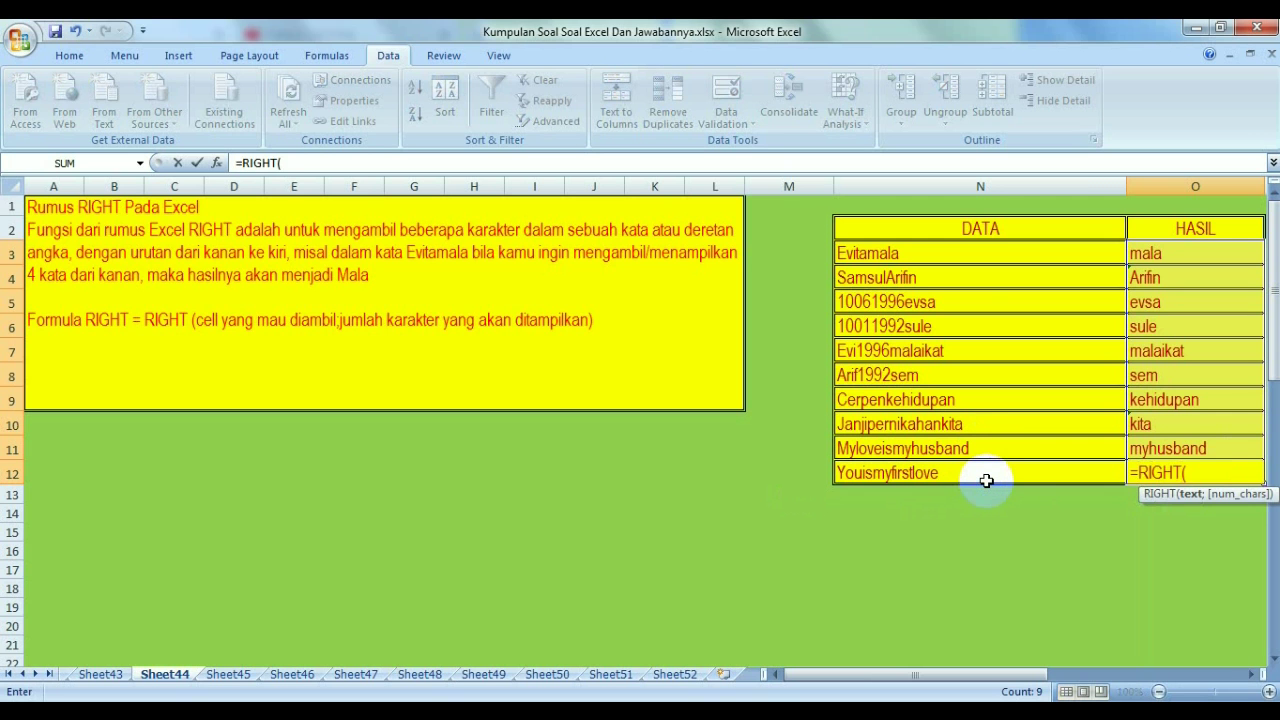
click(988, 472)
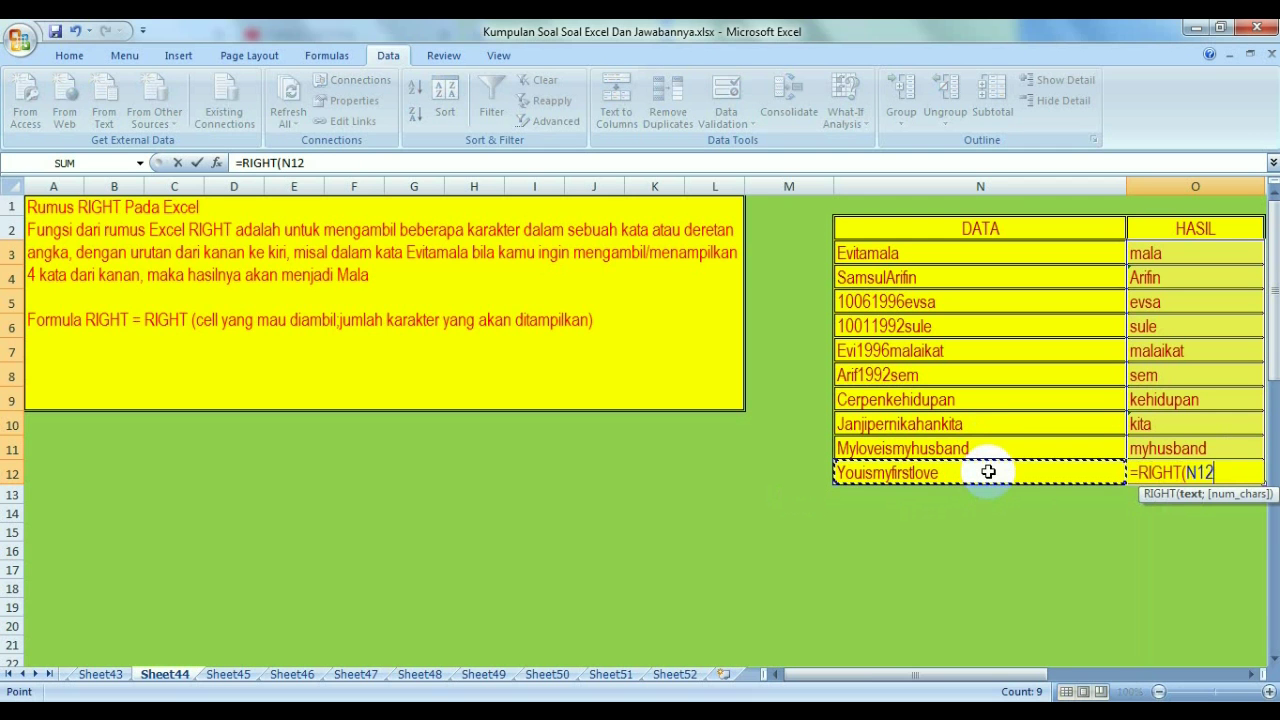
text(;)
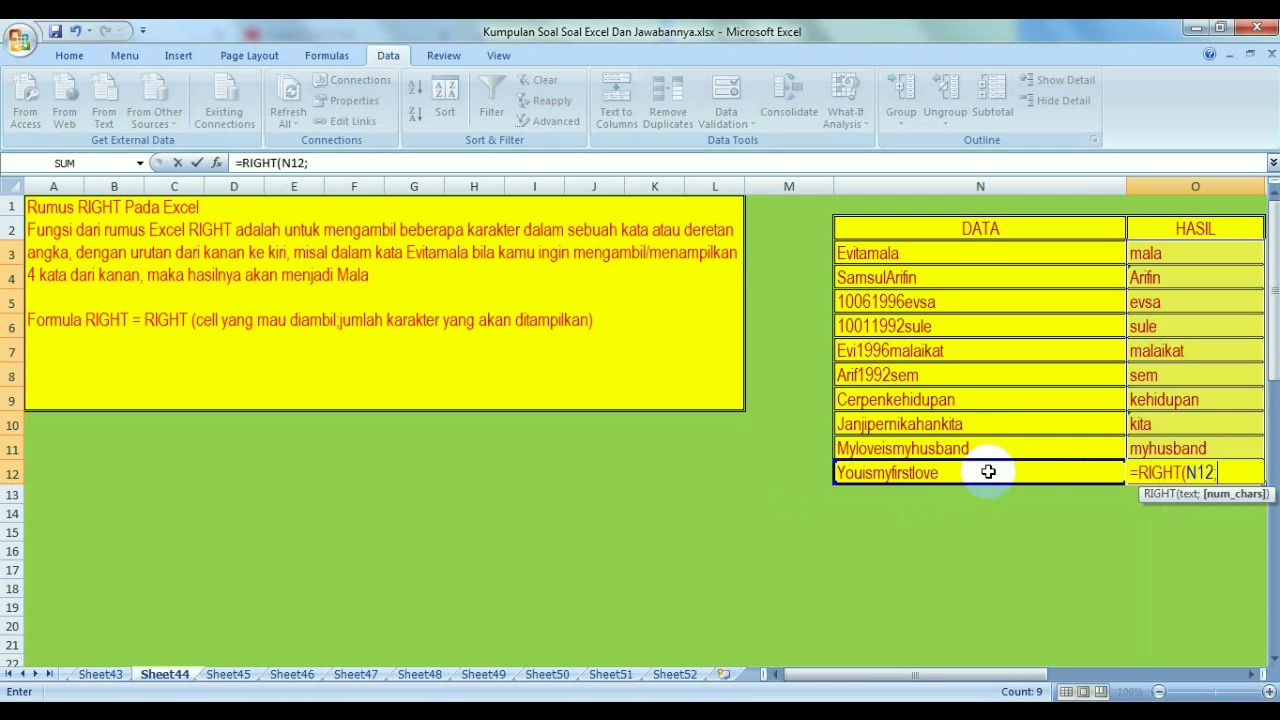
text(4)
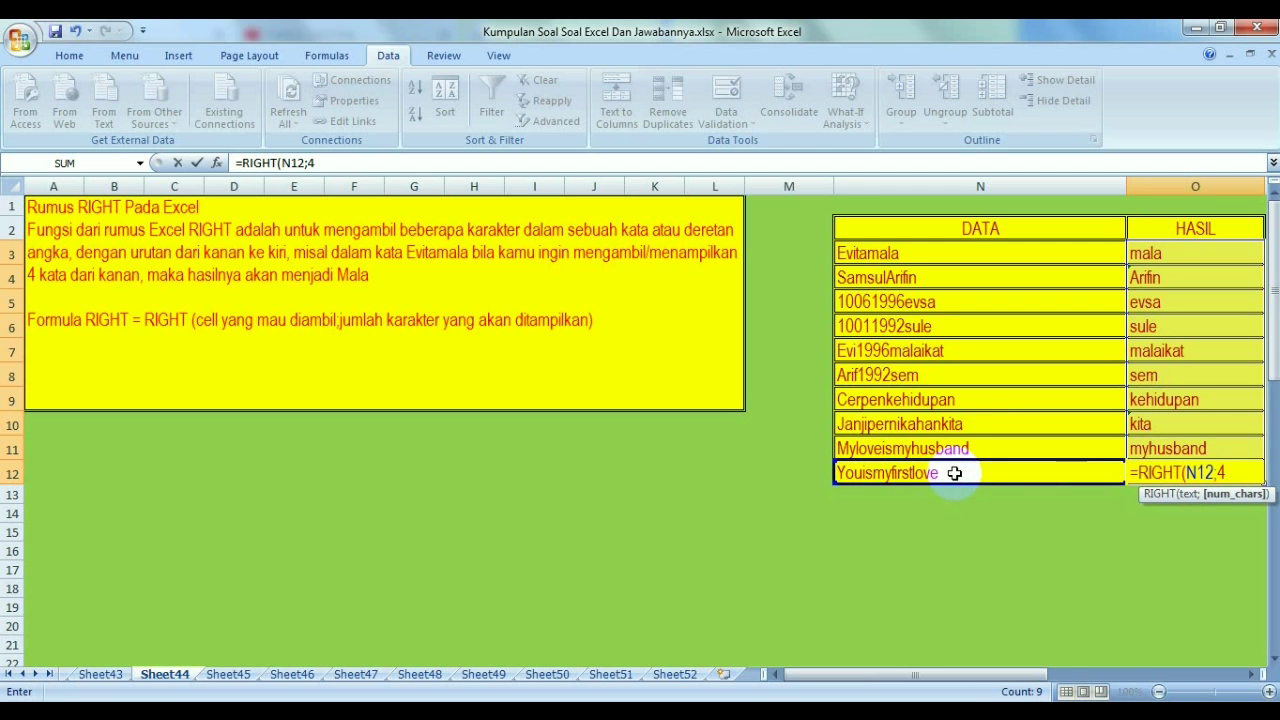
key(Return)
click(904, 573)
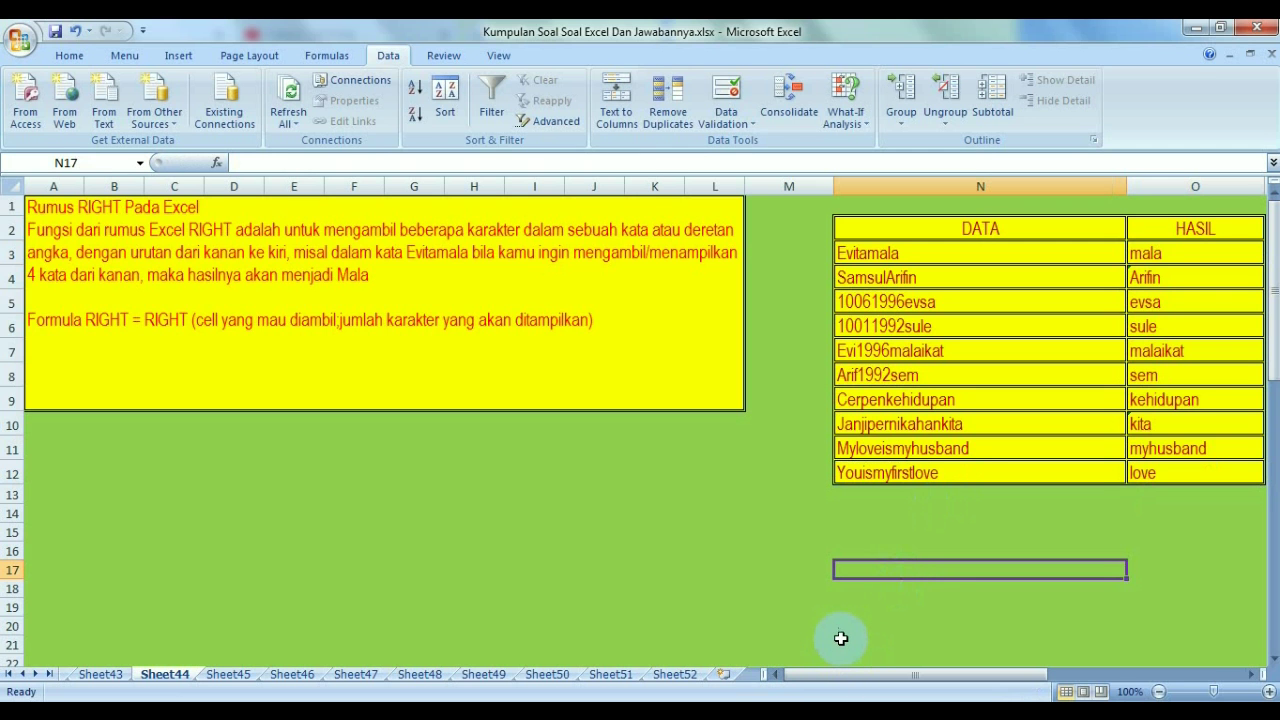
Go to the Sheet43 tab with the LEFT exercise
click(100, 674)
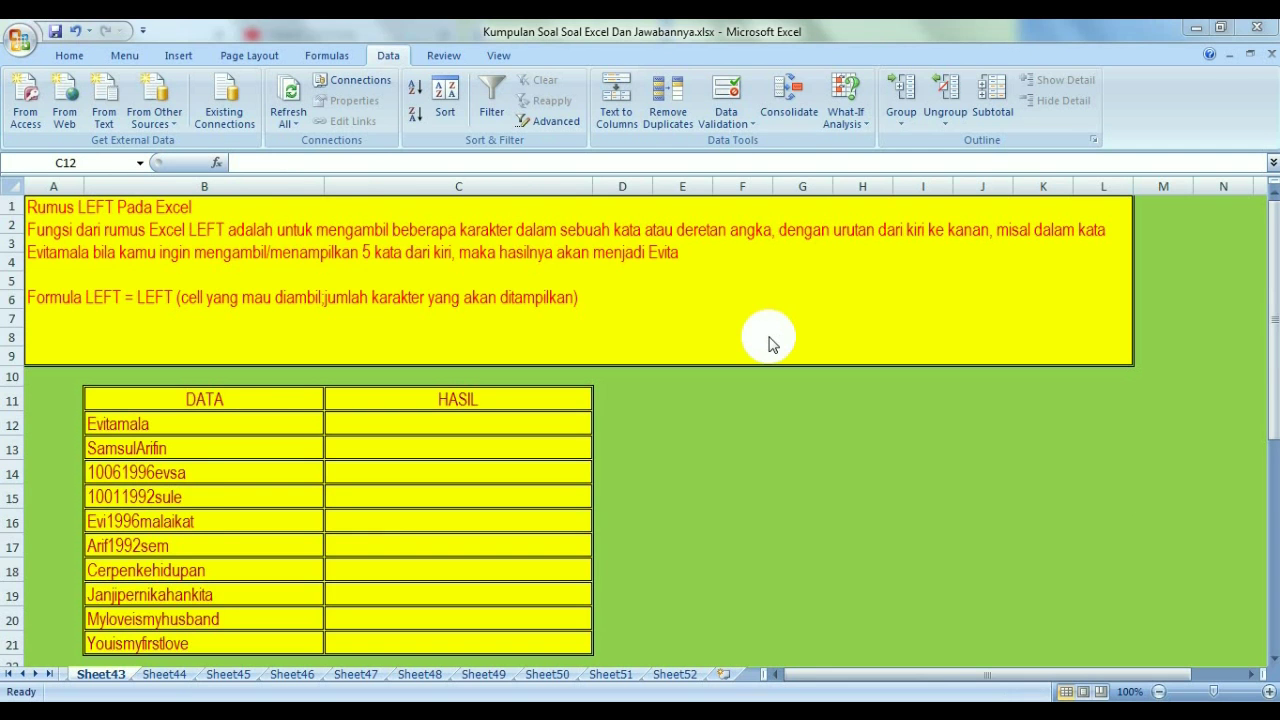
Select C12:C21 and enter =LEFT(B12;3) in C12, giving Evi
drag(503, 420, 505, 645)
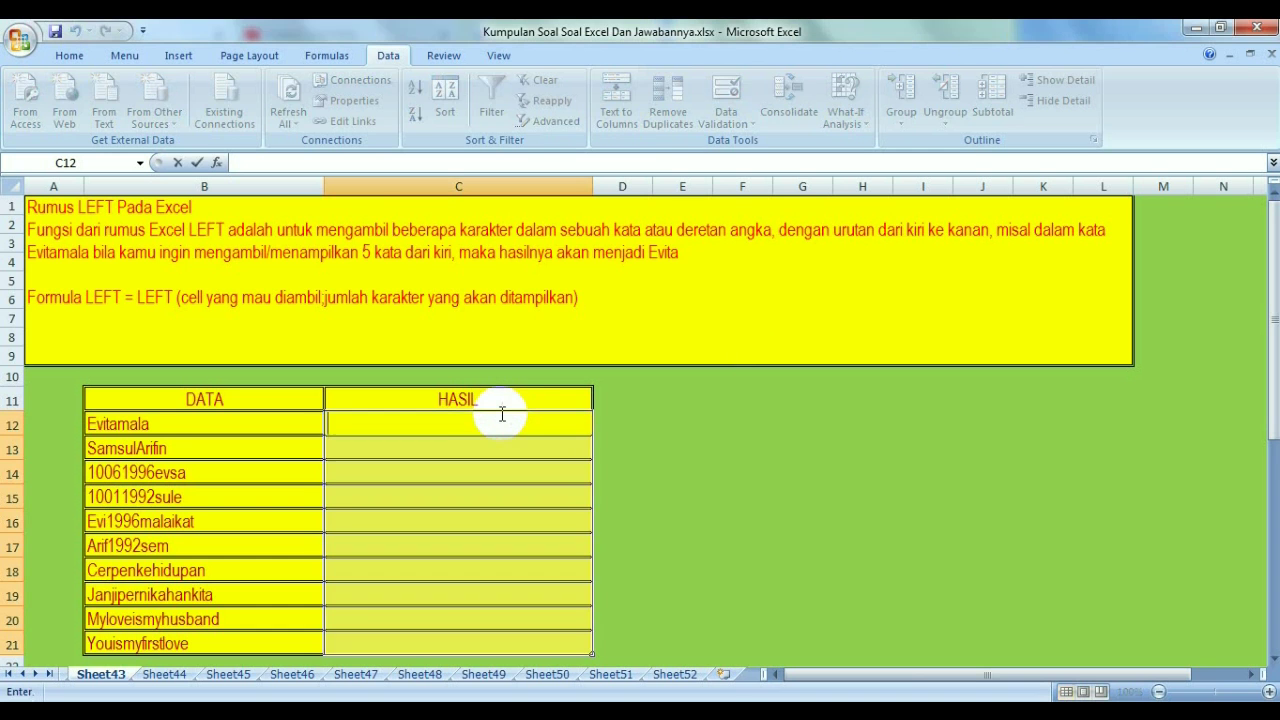
text(=)
text(LEFT)
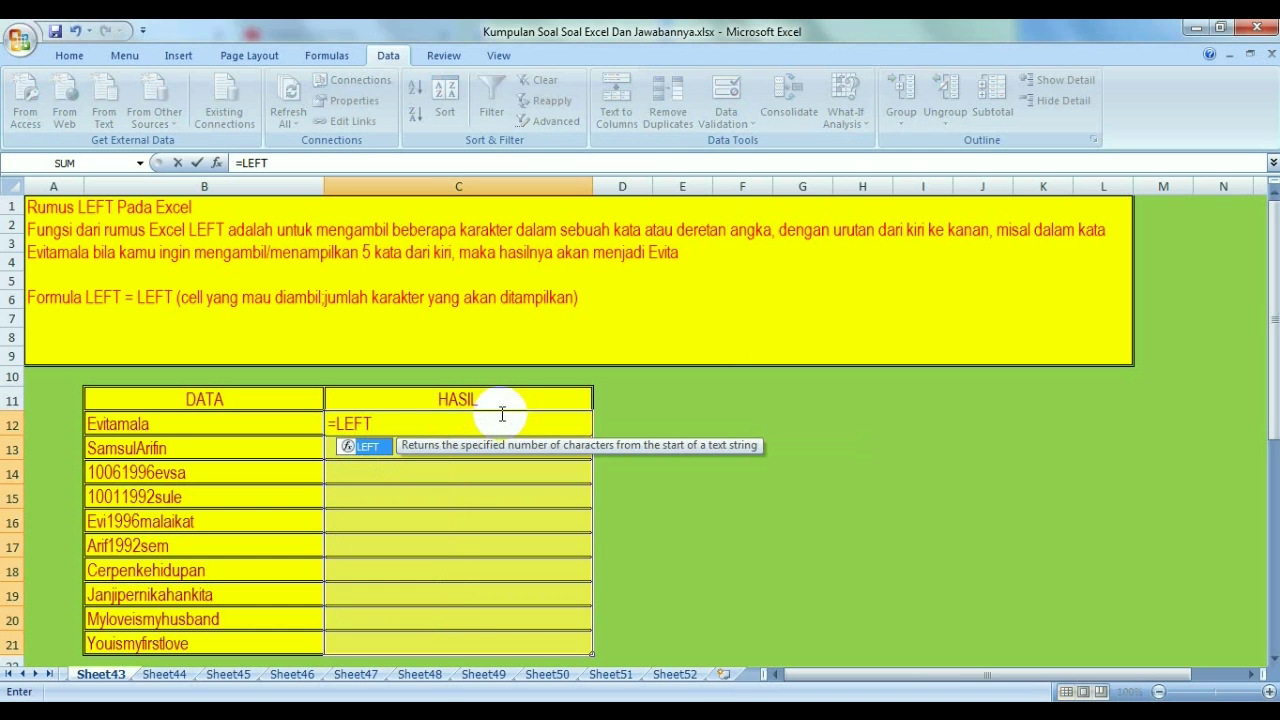
text(()
click(276, 423)
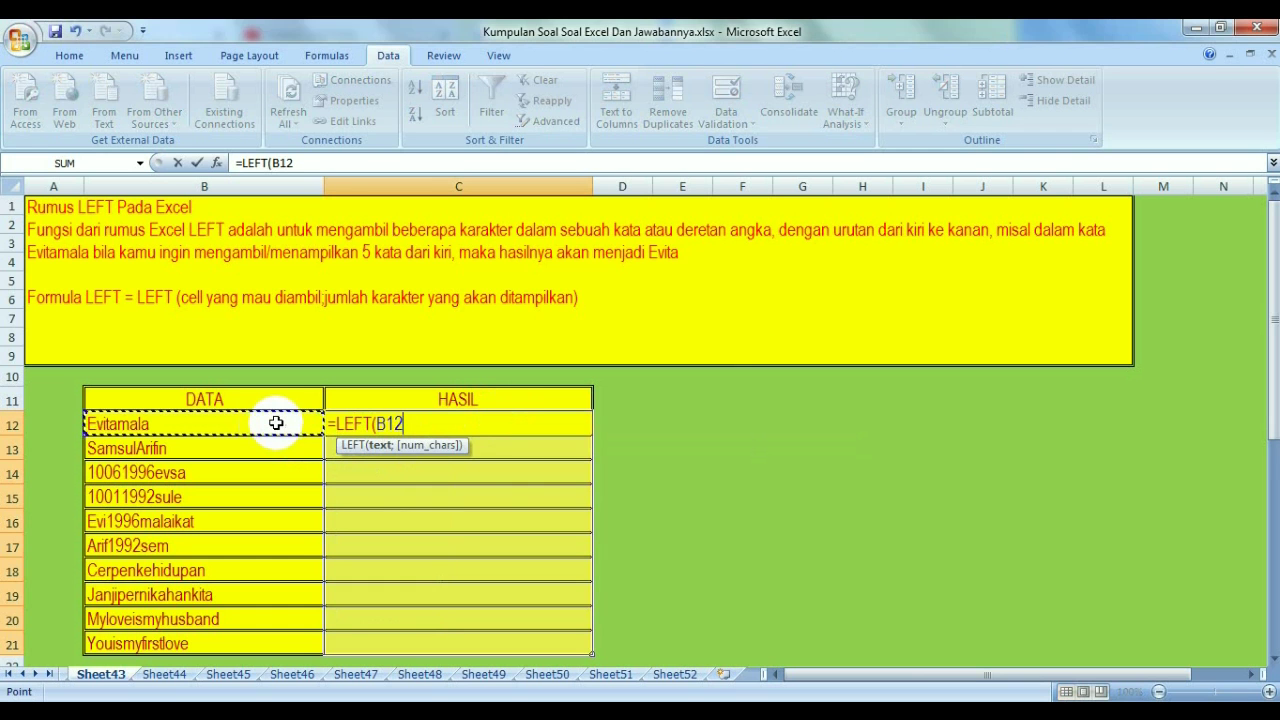
text(;)
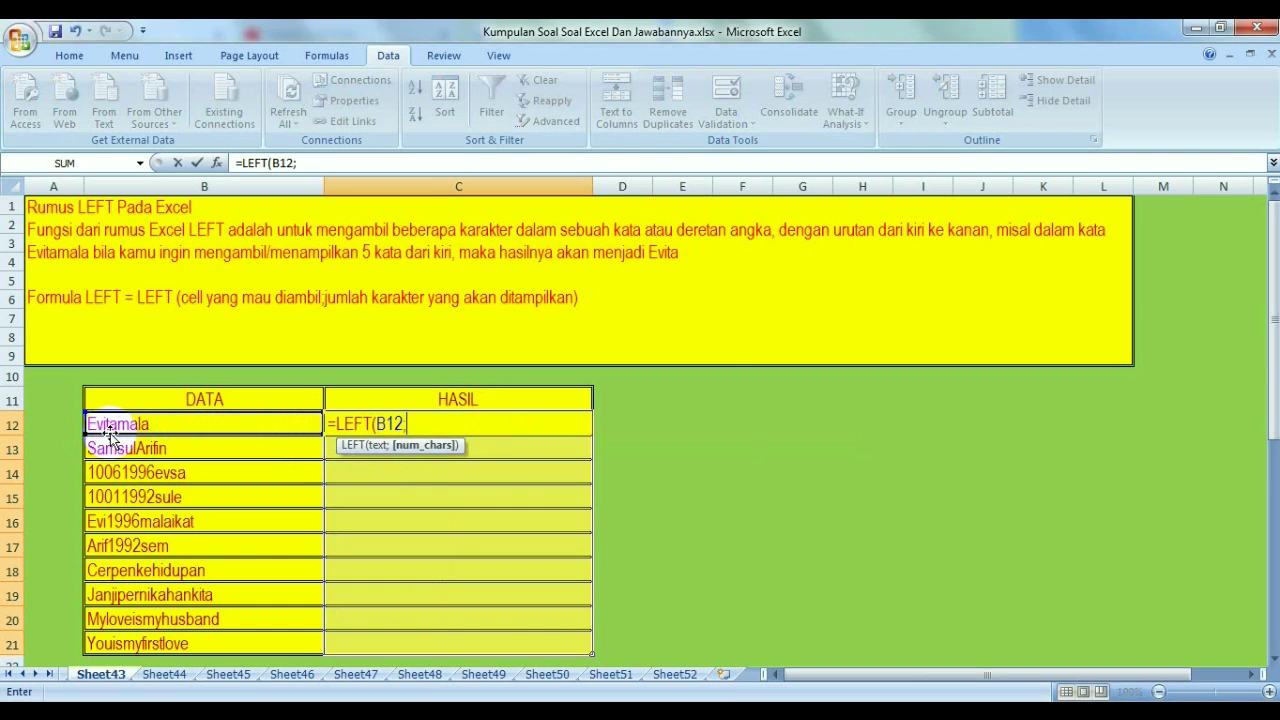
text(3)
key(Return)
Enter =LEFT(B13;6) in C13 for Samsul and start =LEFT(B14; in C14
text(=)
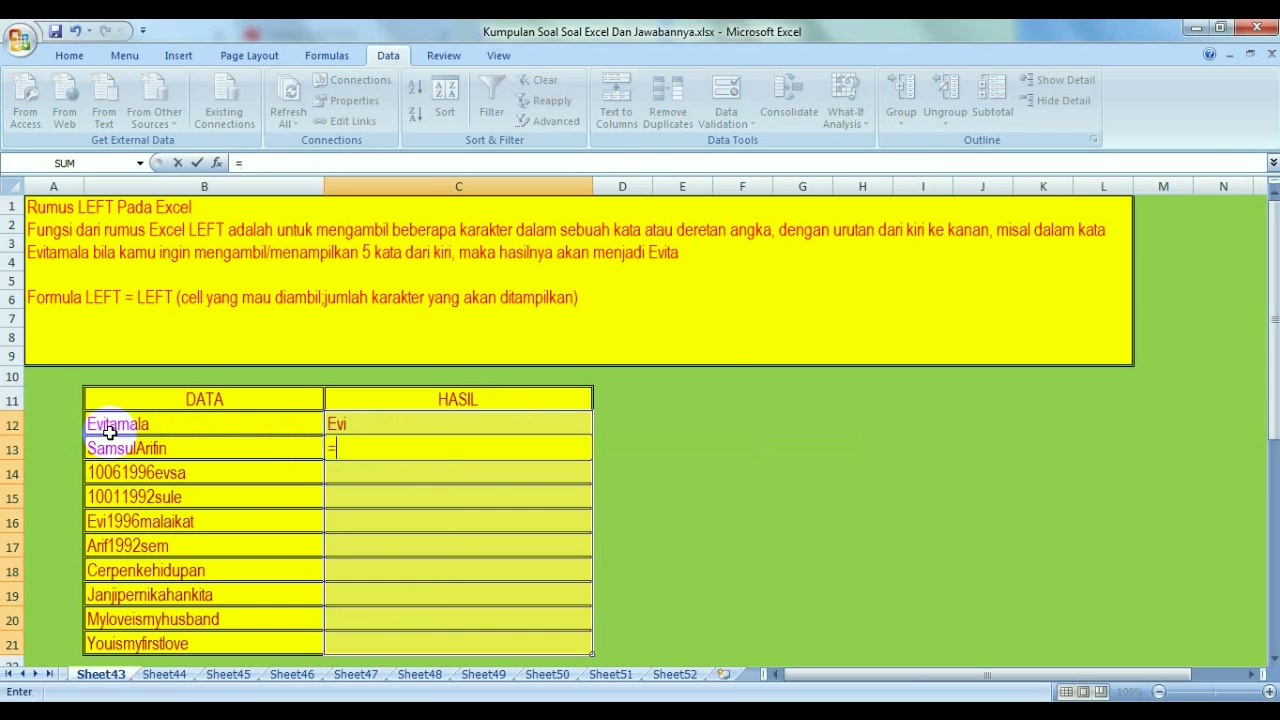
text(LE)
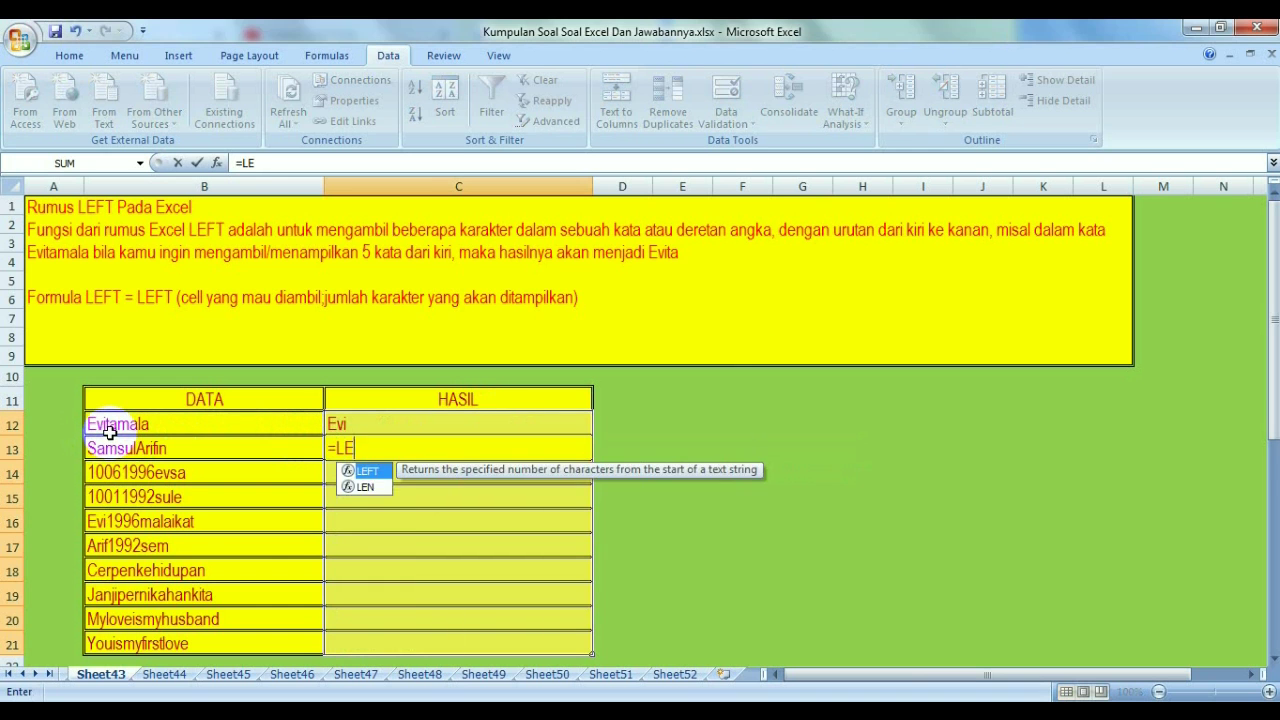
text(FT()
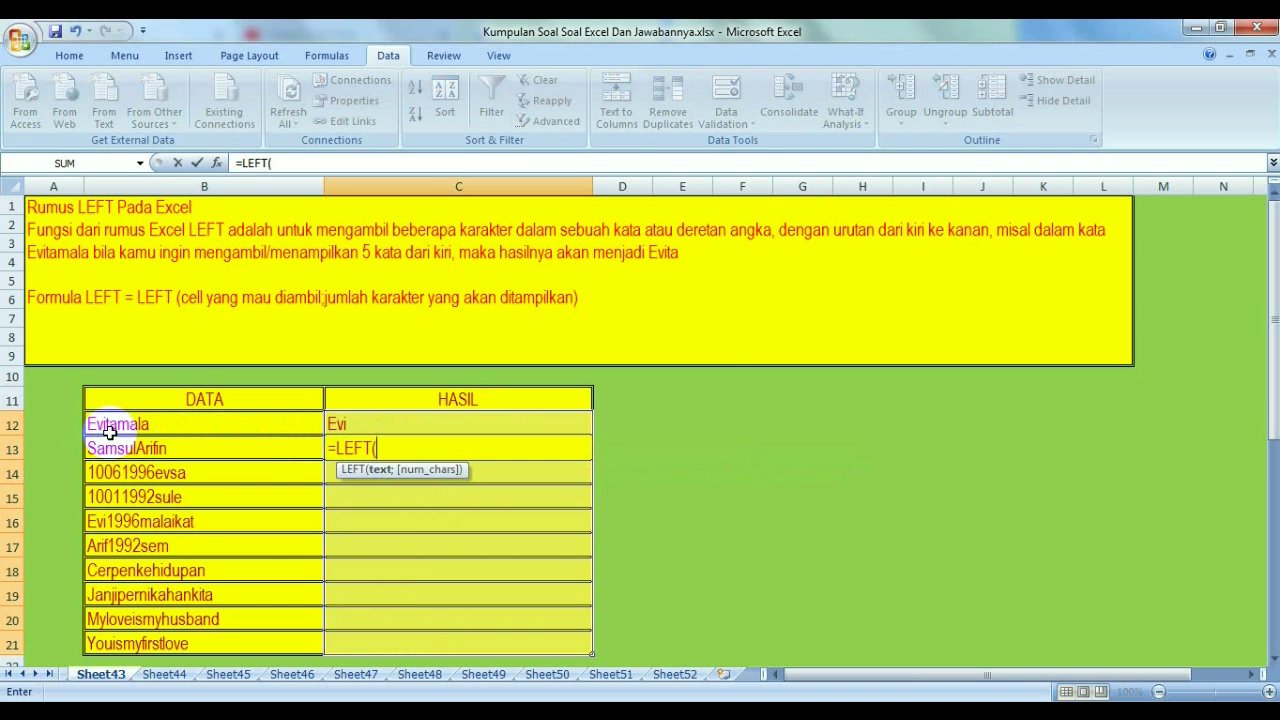
click(150, 441)
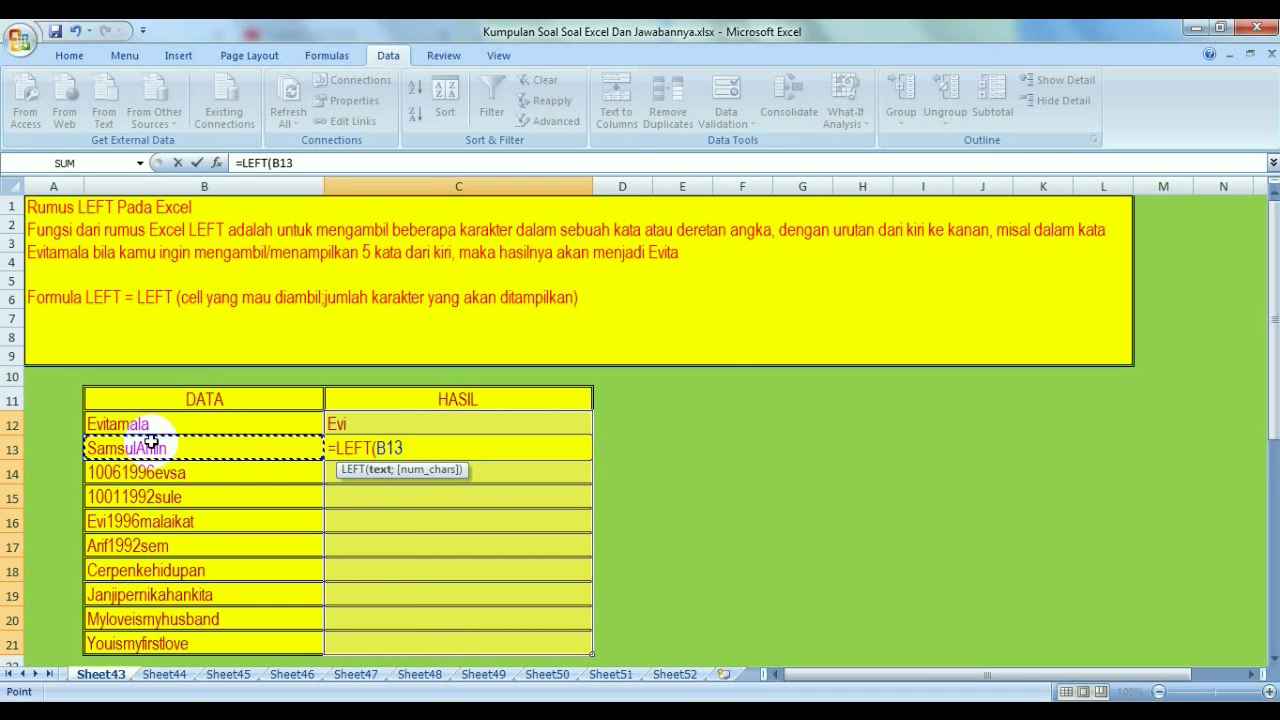
text(;)
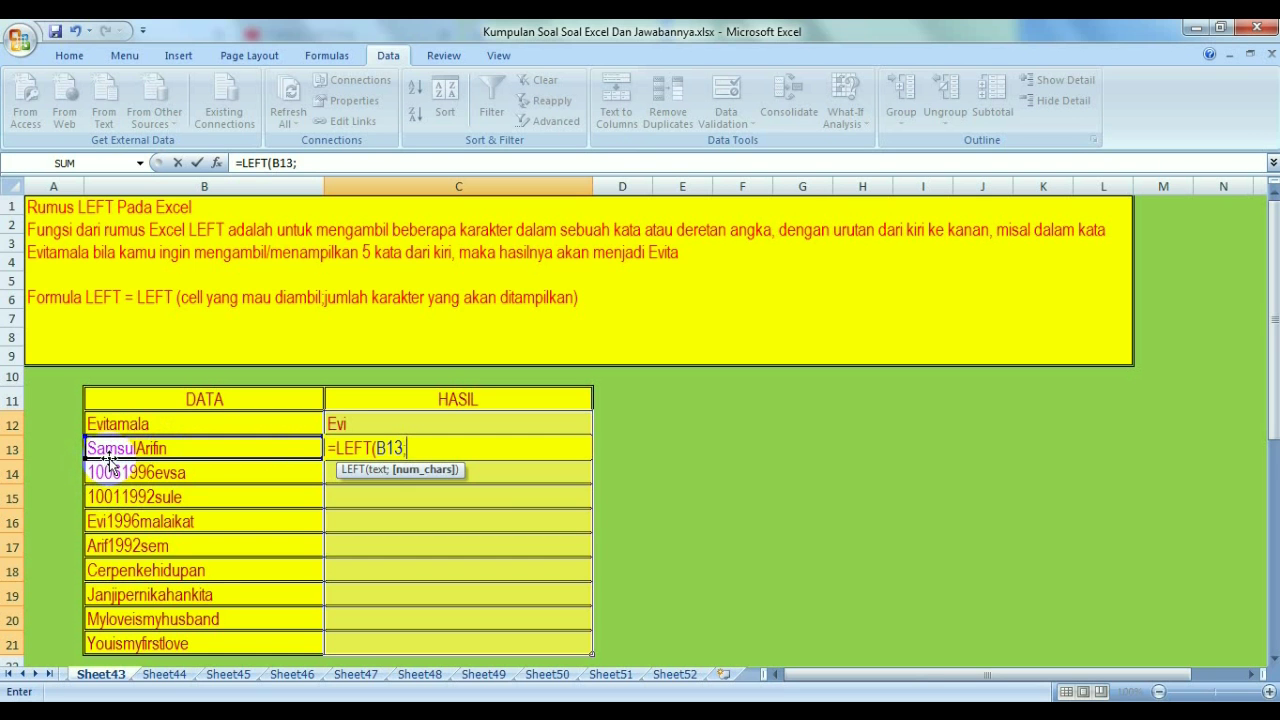
text(6)
key(Return)
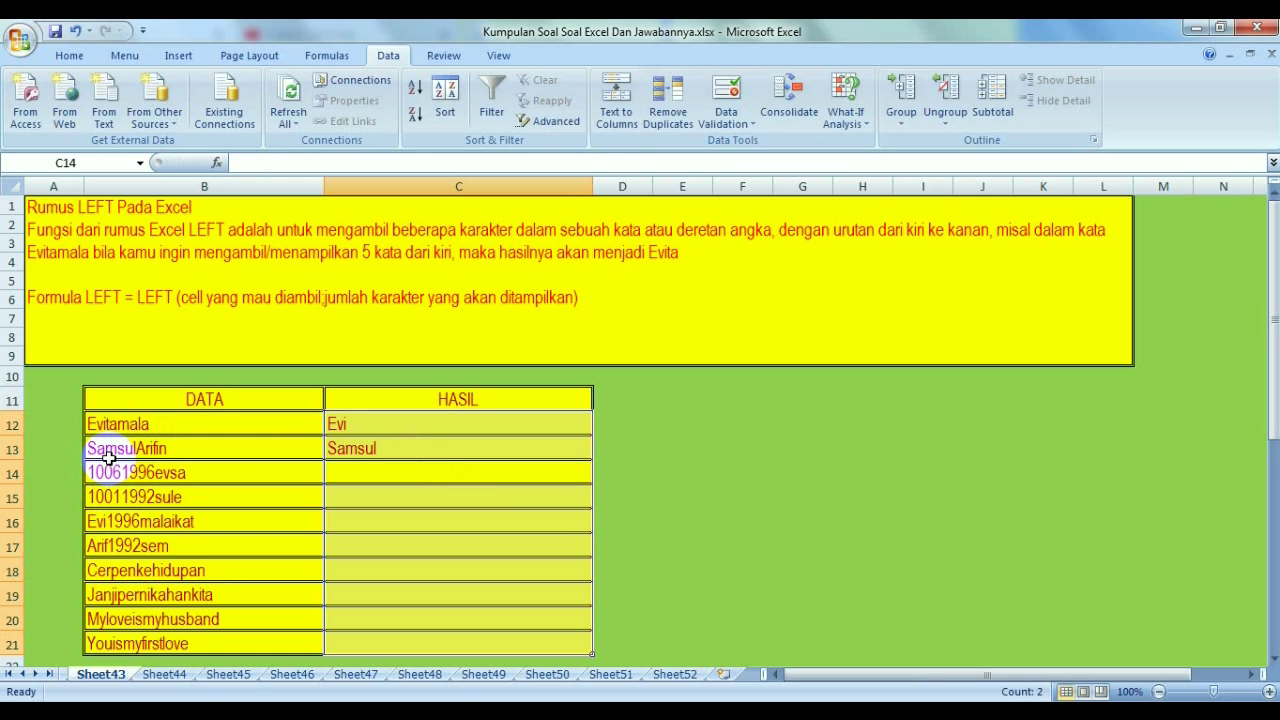
text(=LE)
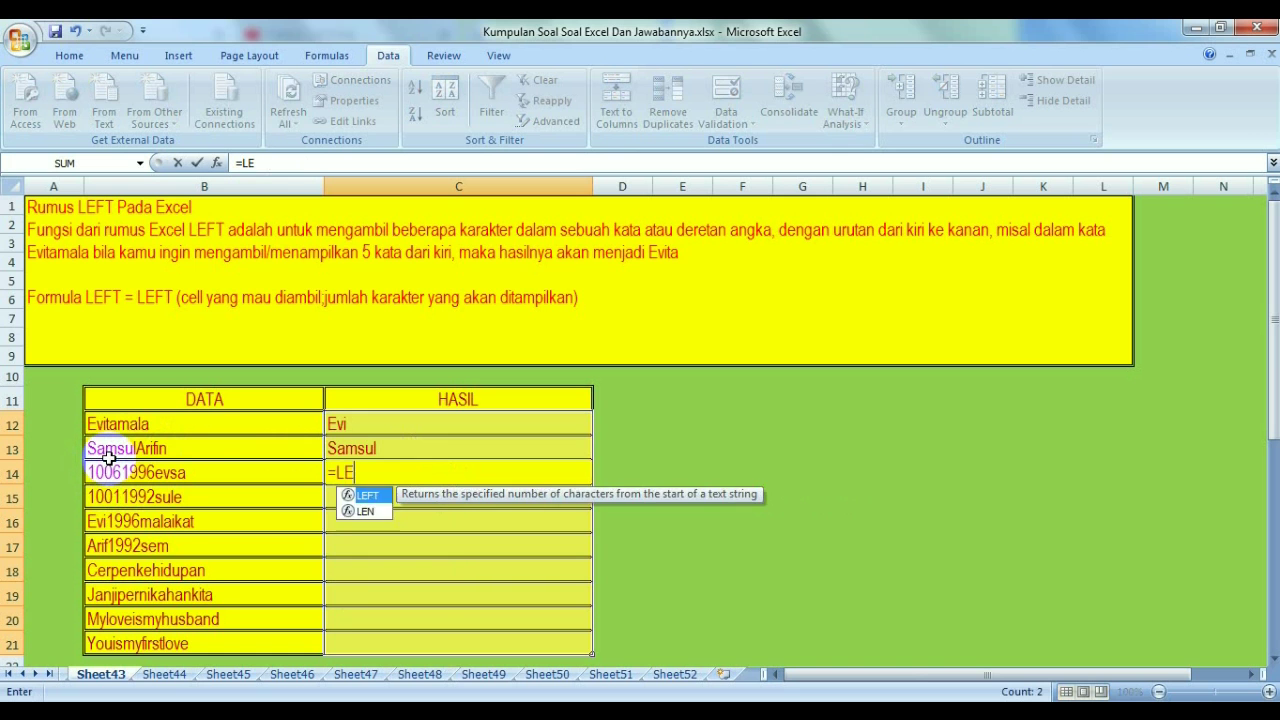
text(FT()
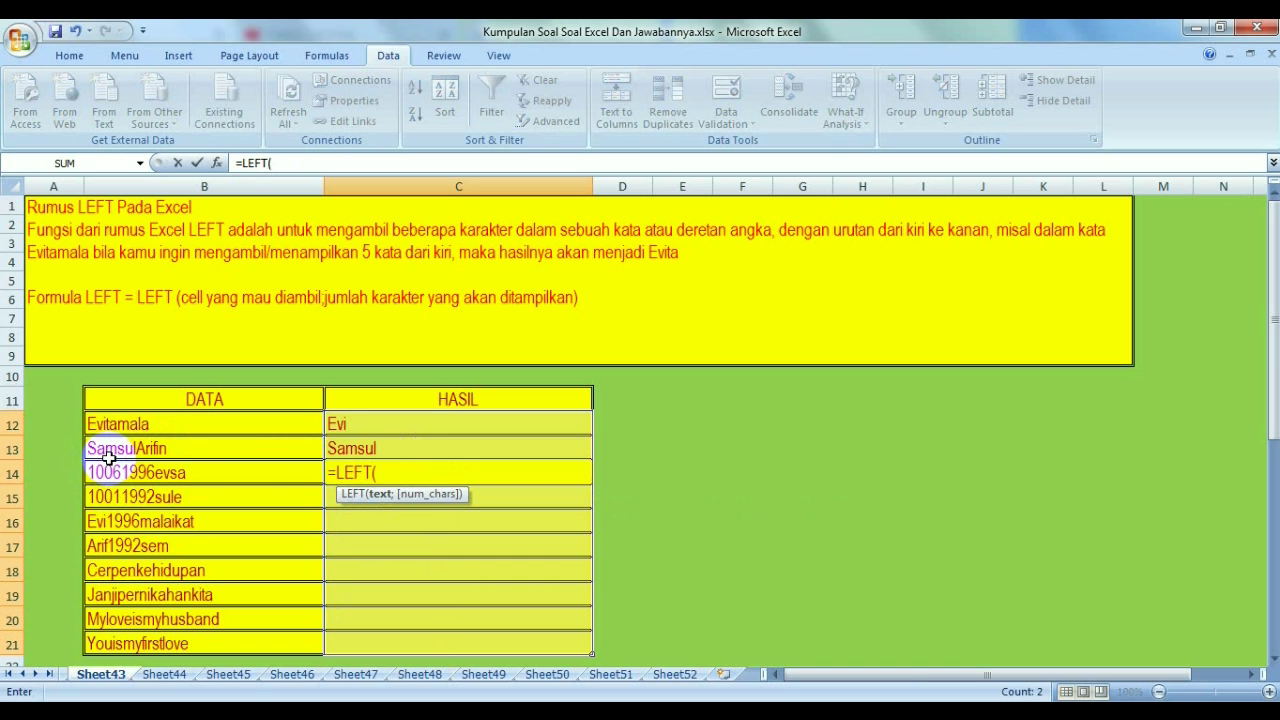
click(138, 474)
text(;)
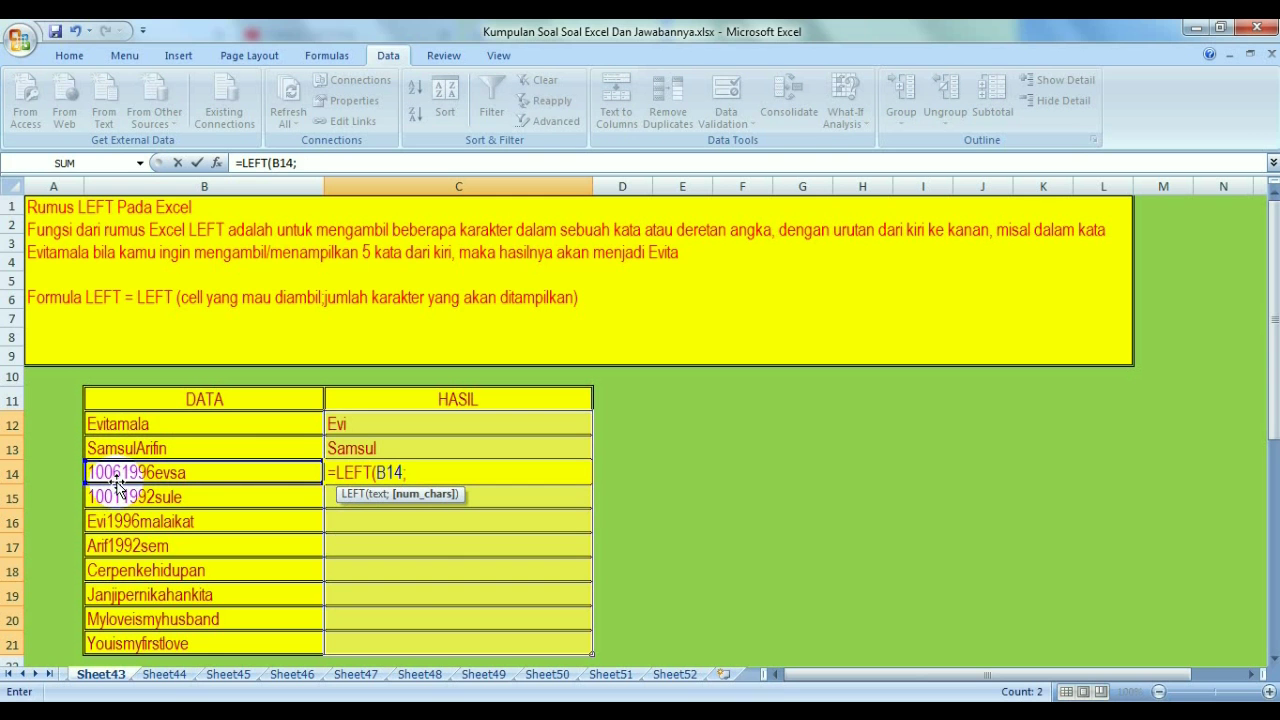
Complete =LEFT(B14;4) in C14 and enter =LEFT(B15;3) in C15, giving 1006 and 100
text(4)
key(Return)
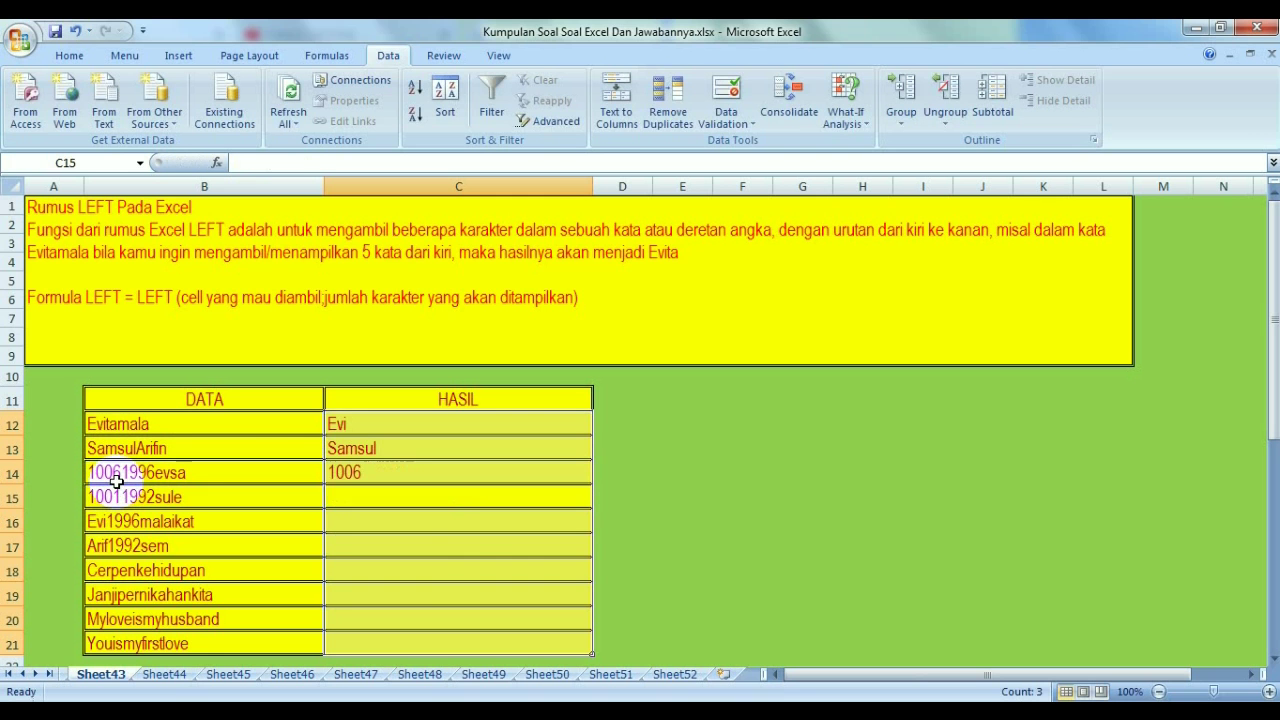
text(=LEF)
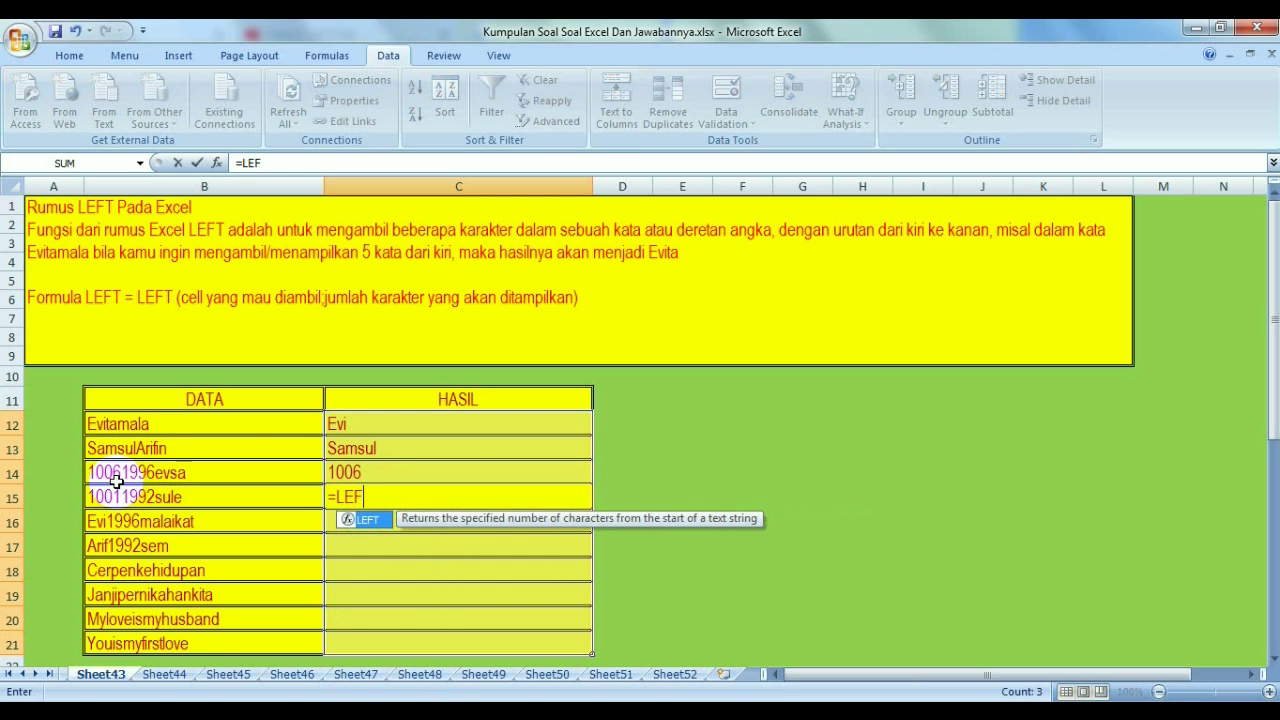
text(T()
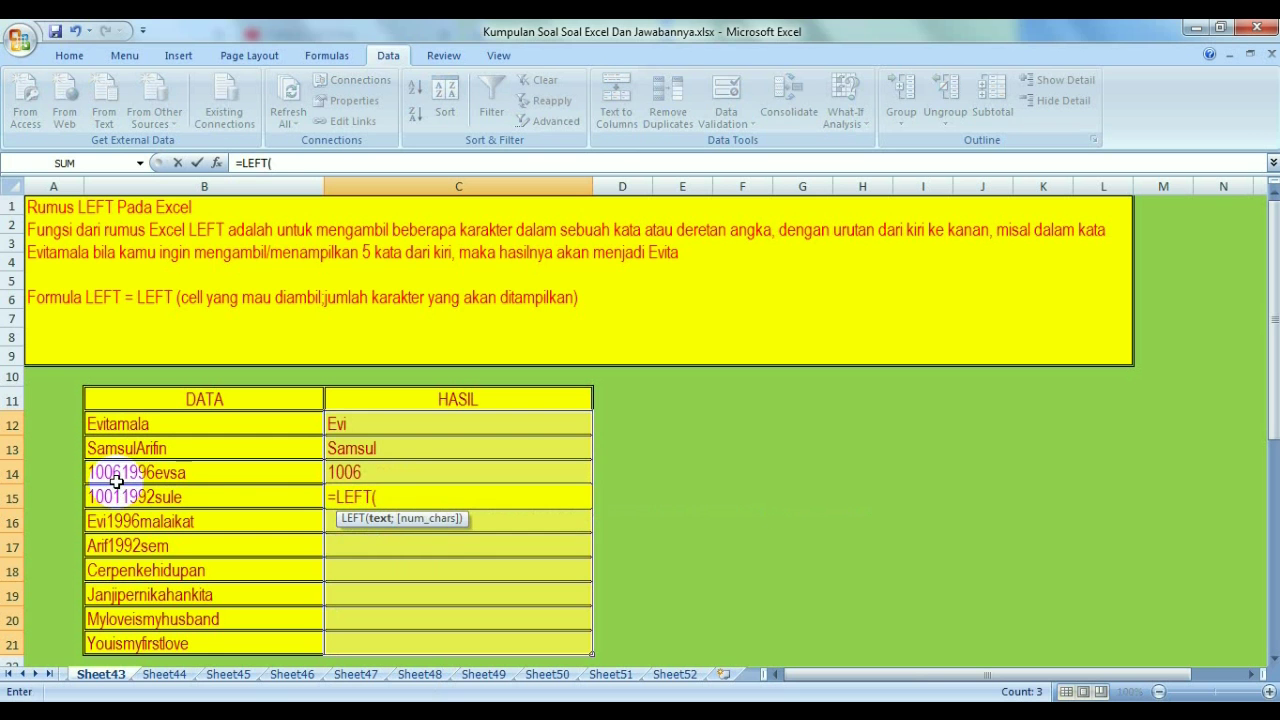
click(140, 498)
text(;)
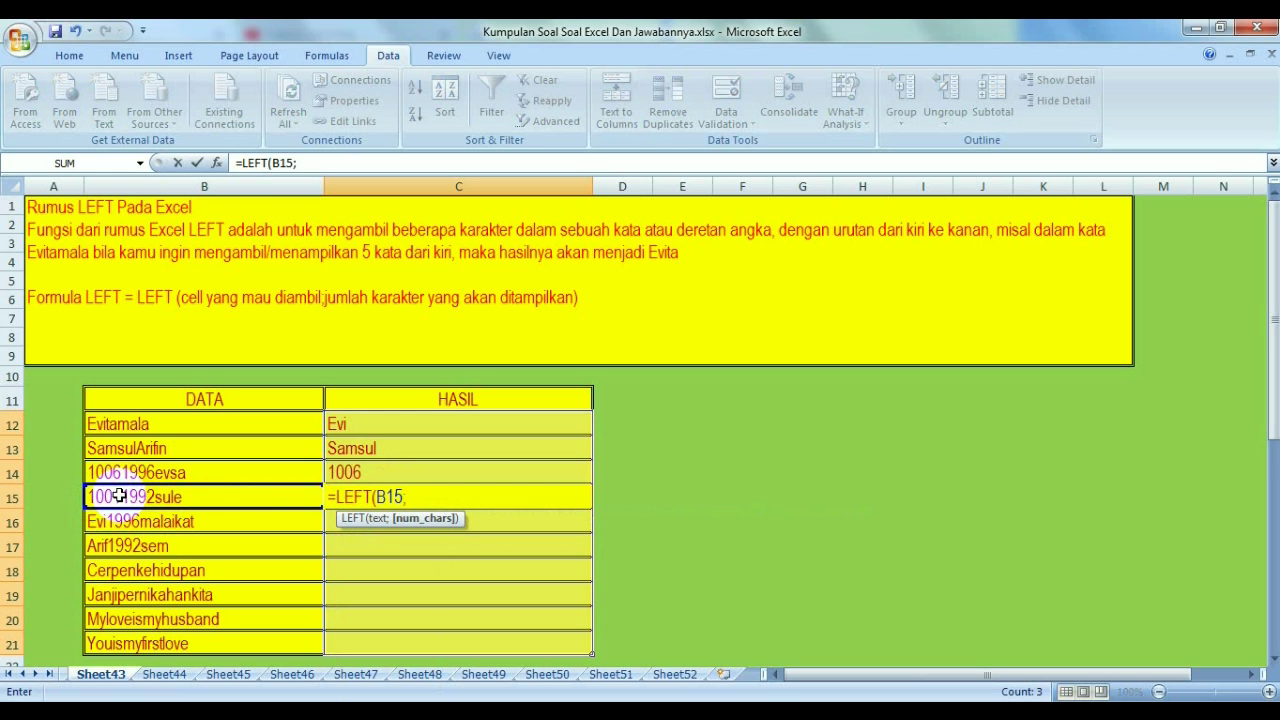
text(3)
key(Return)
Enter =LEFT(B16;7) in C16 and =LEFT(B17;4) in C17, giving Evi1996 and Arif
text(=)
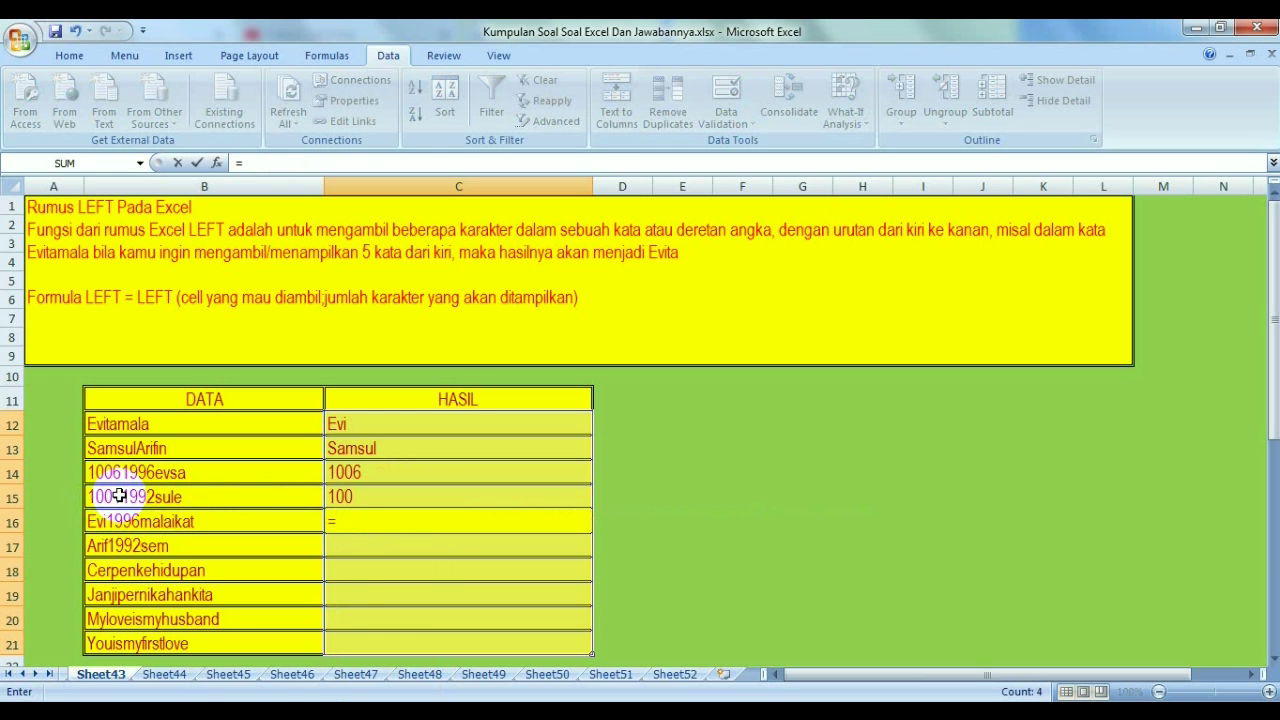
text(LEFT)
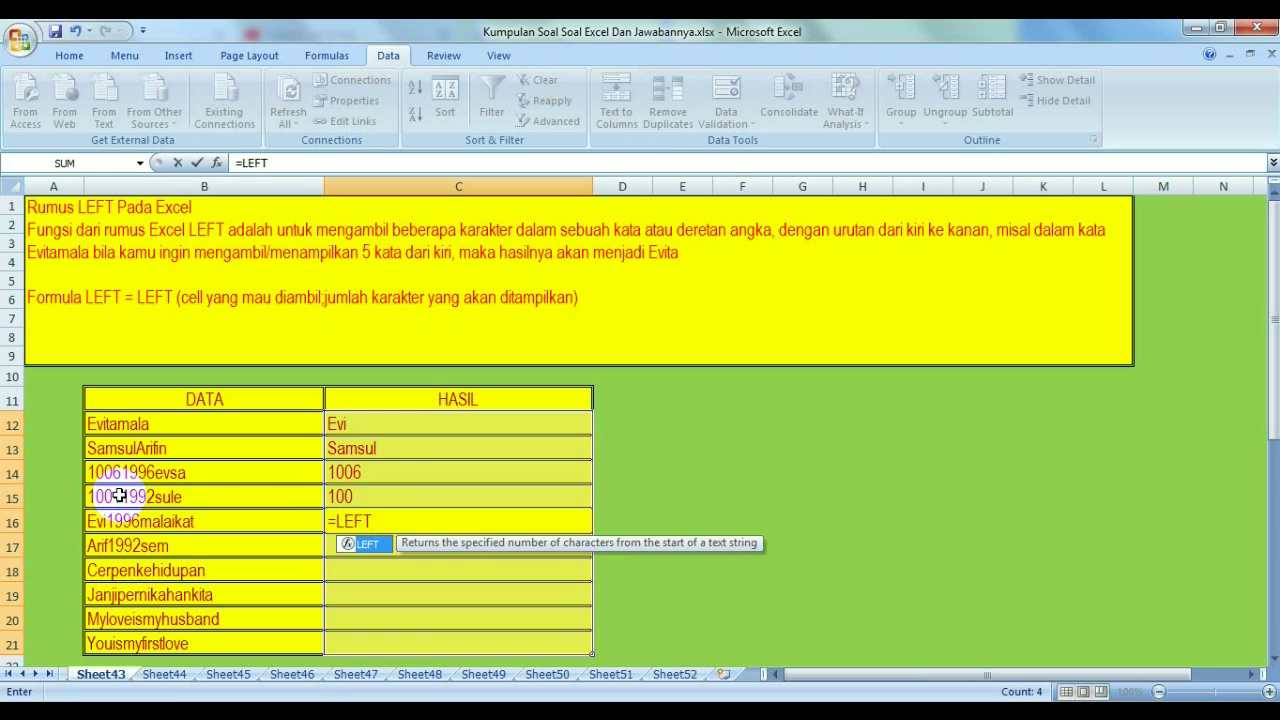
text(()
click(145, 521)
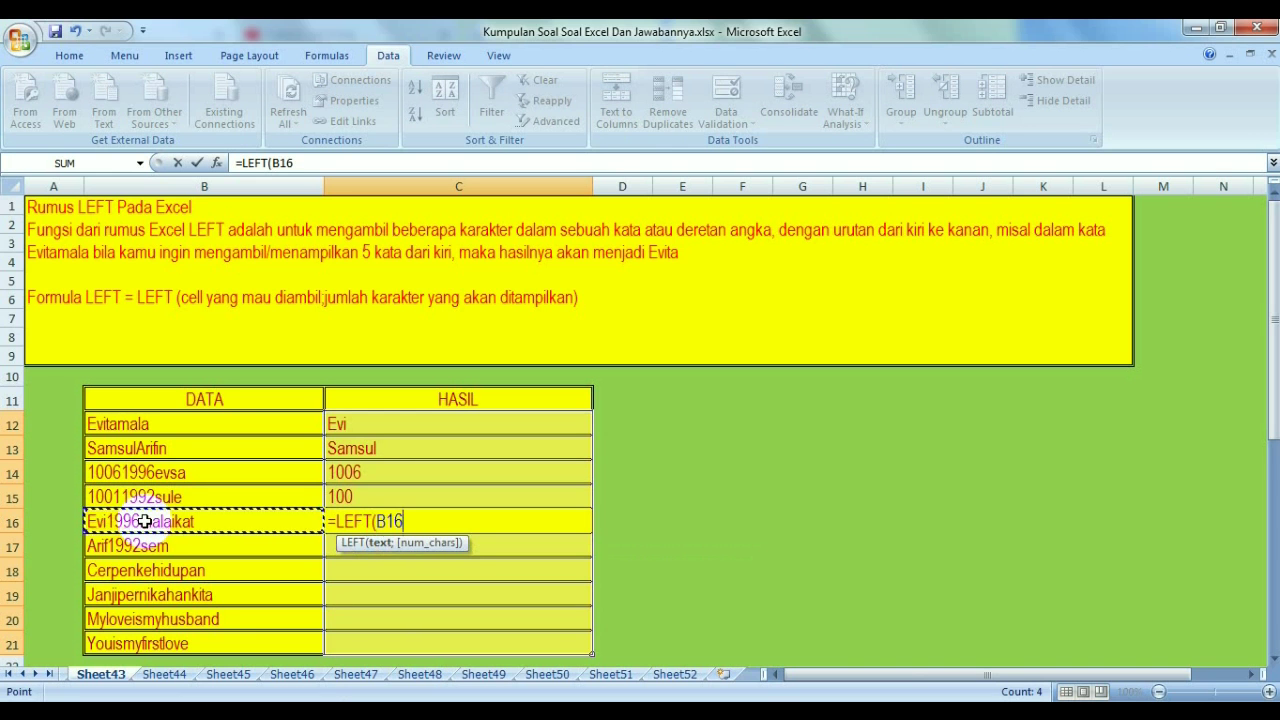
text(;)
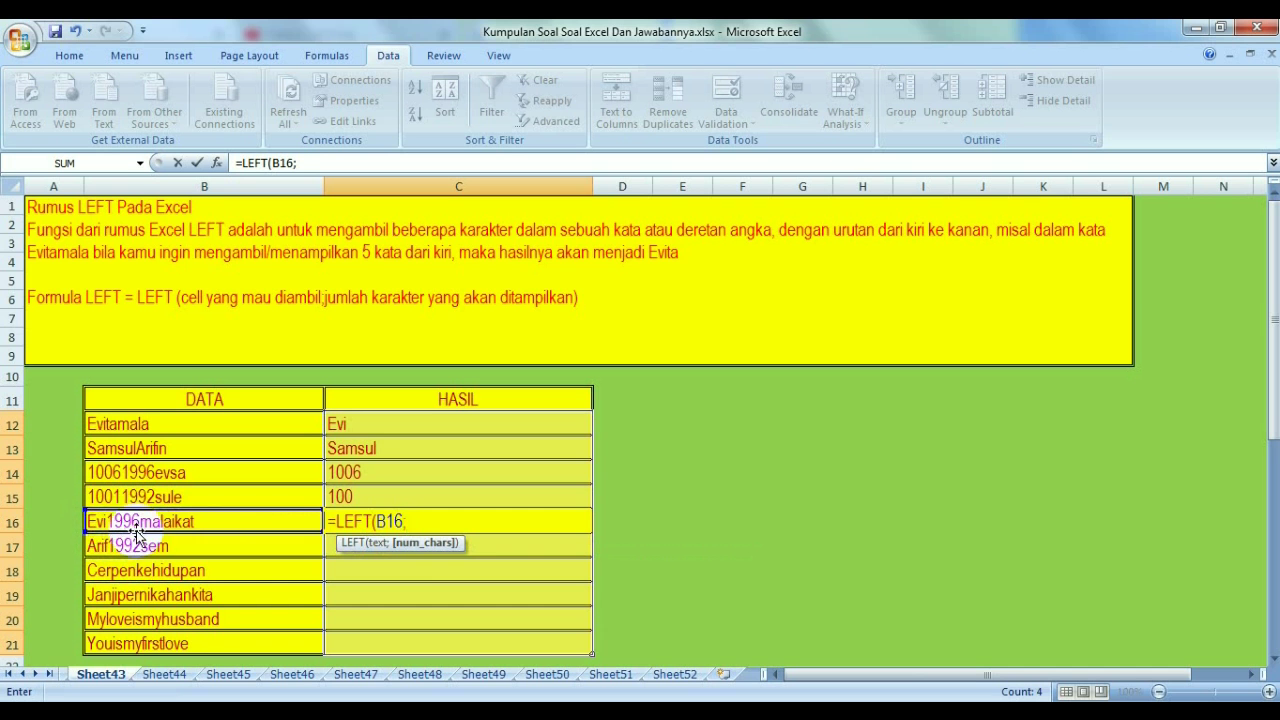
text(7)
key(Return)
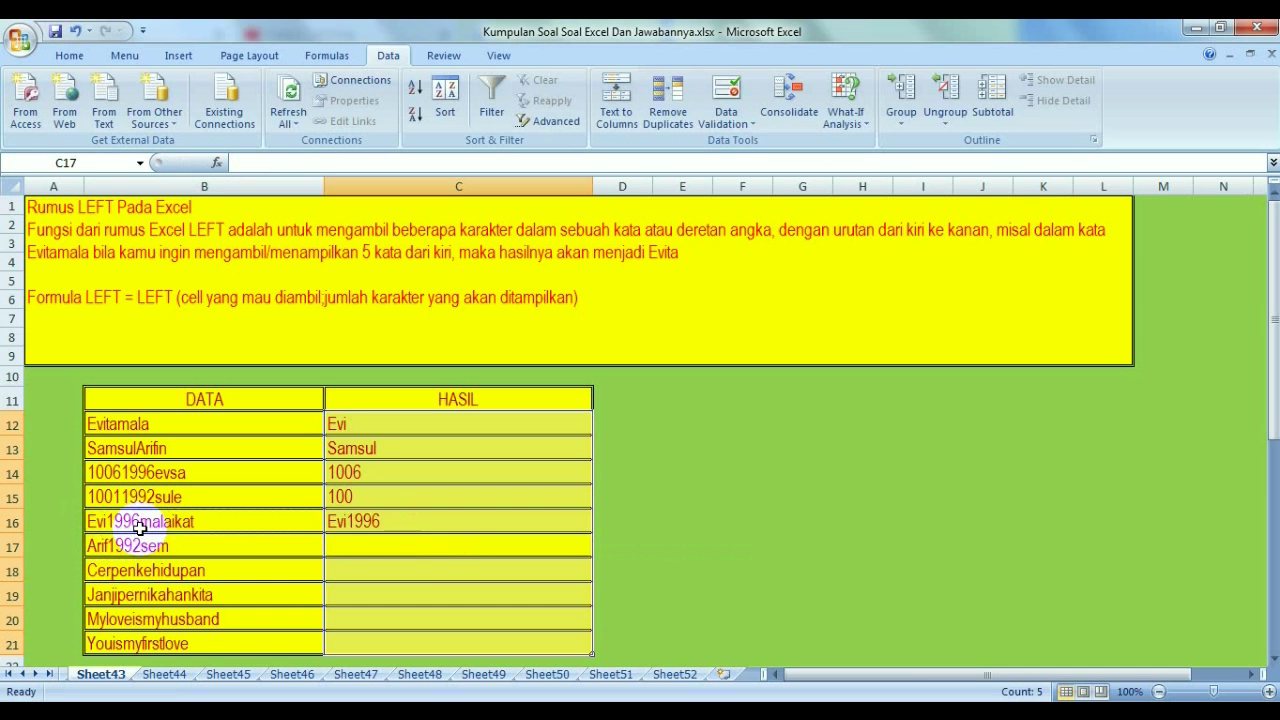
text(=LE)
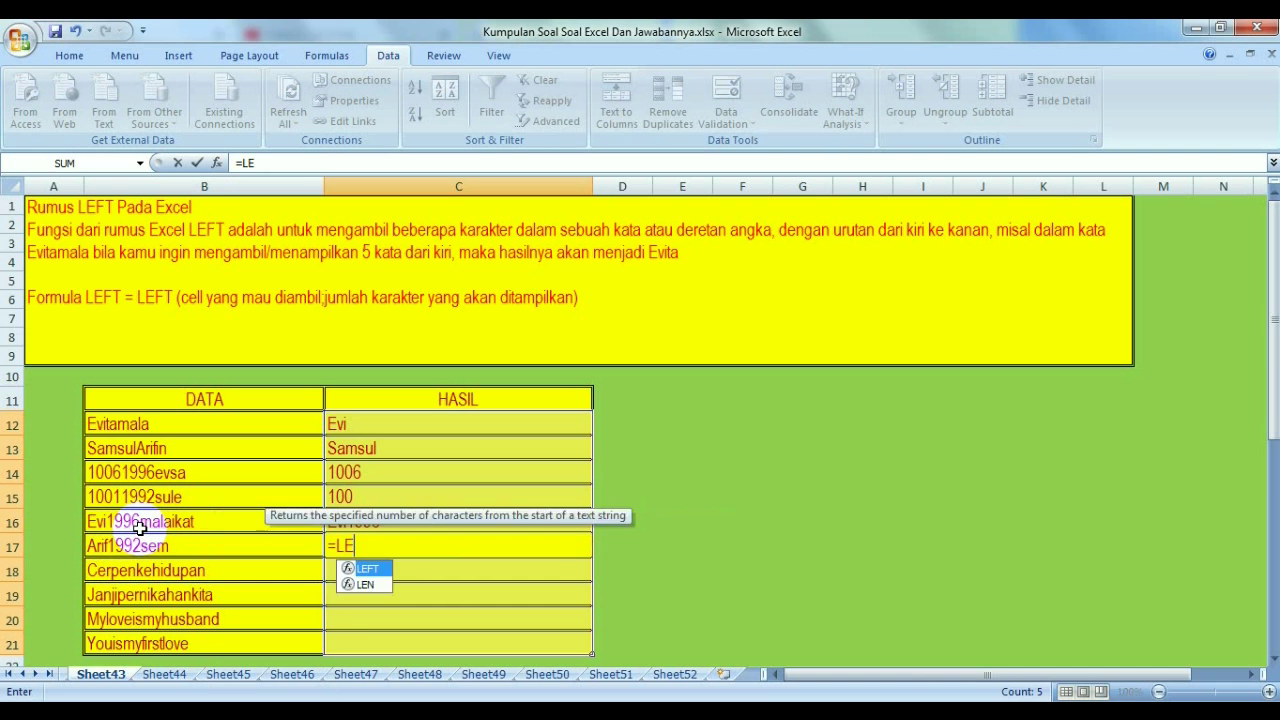
text(FT()
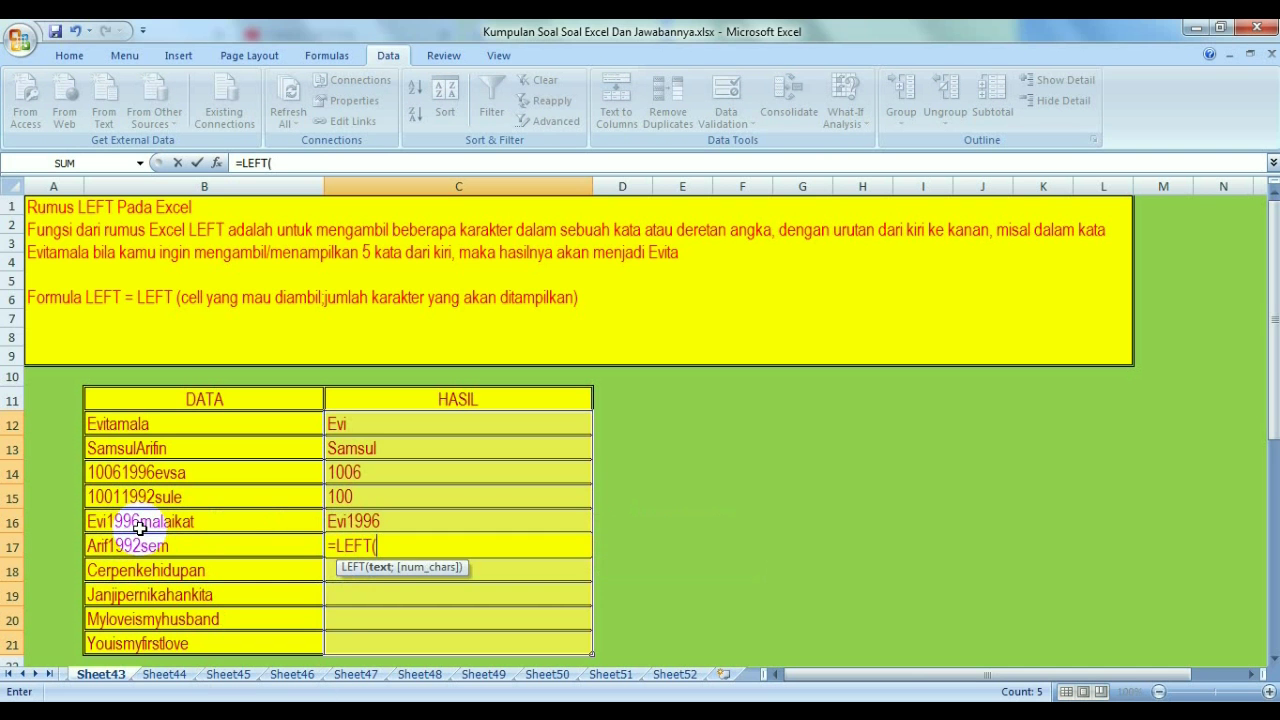
click(150, 545)
text(;)
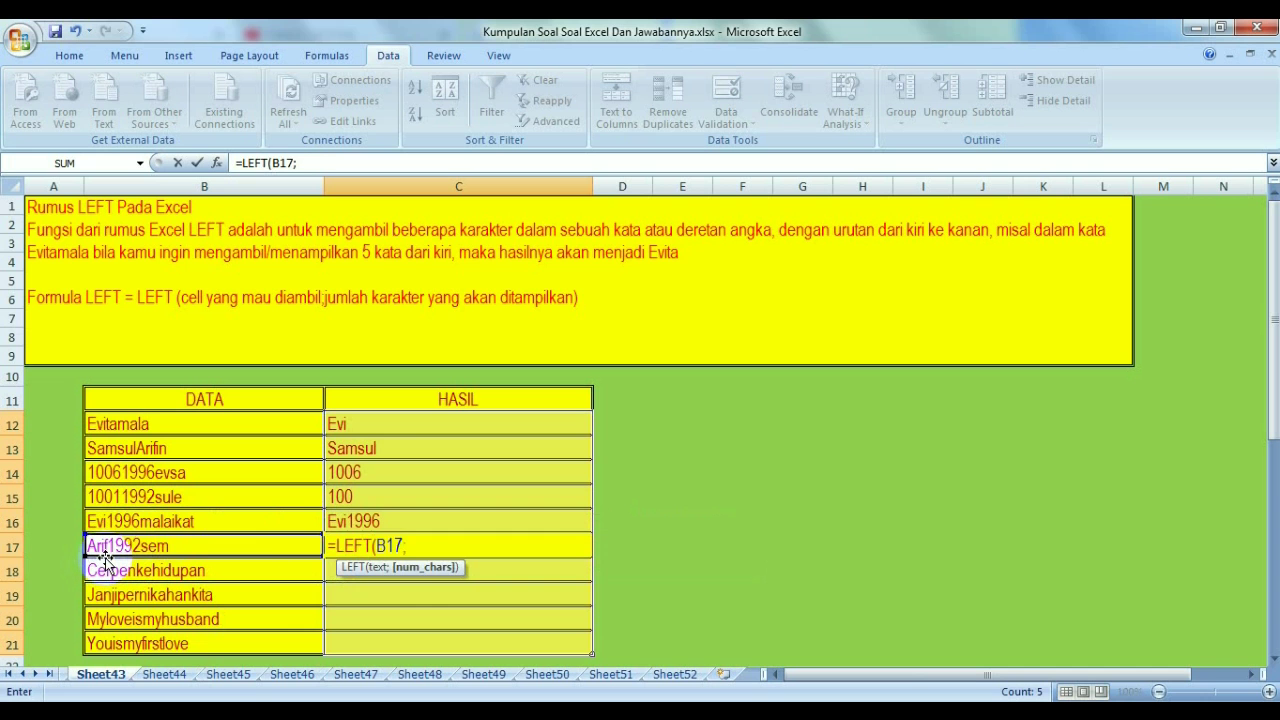
text(4)
key(Return)
Enter =LEFT(B18;6) in C18 and =LEFT(B19;5) in C19, giving Cerpen and Janji
text(=)
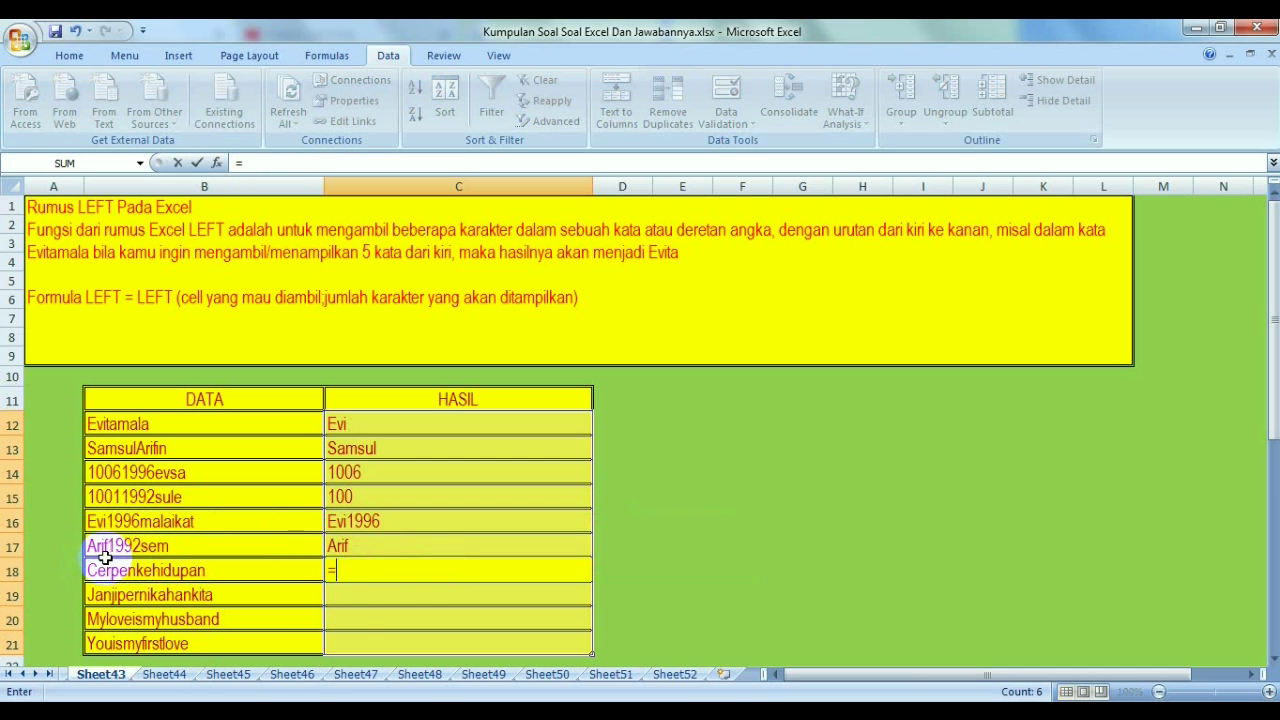
text(LEFT)
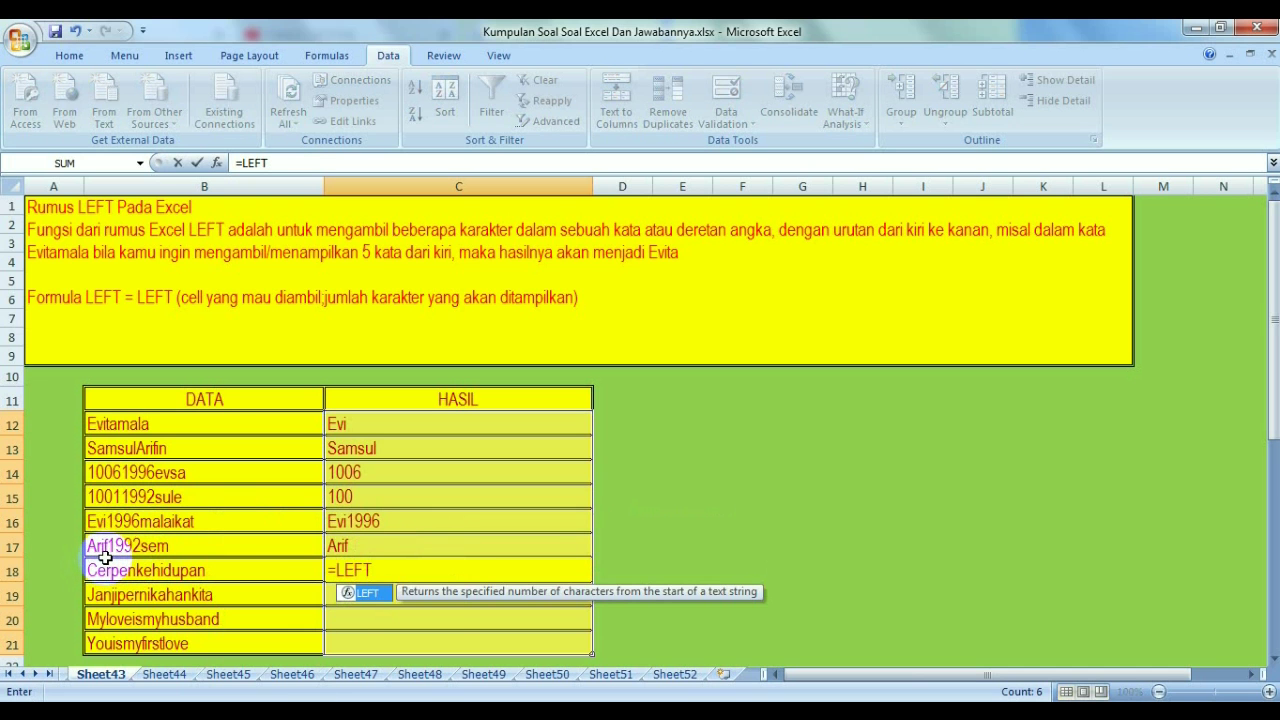
text(()
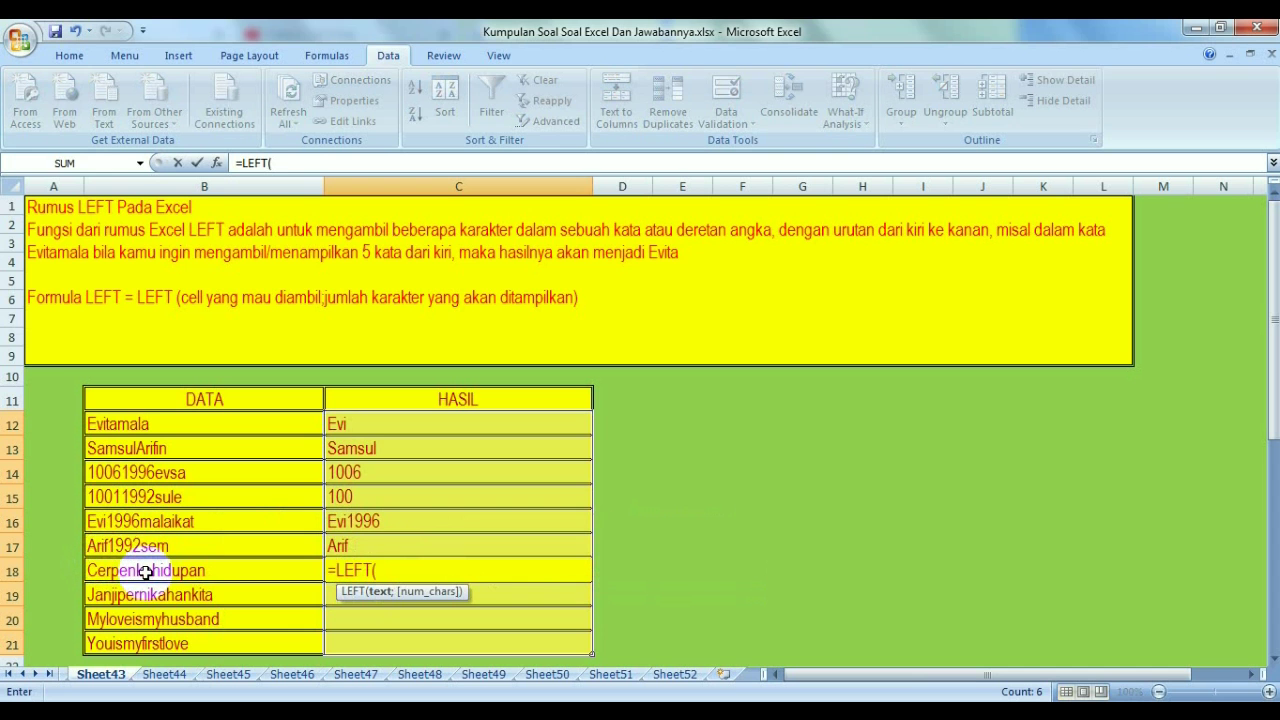
click(145, 571)
text(;)
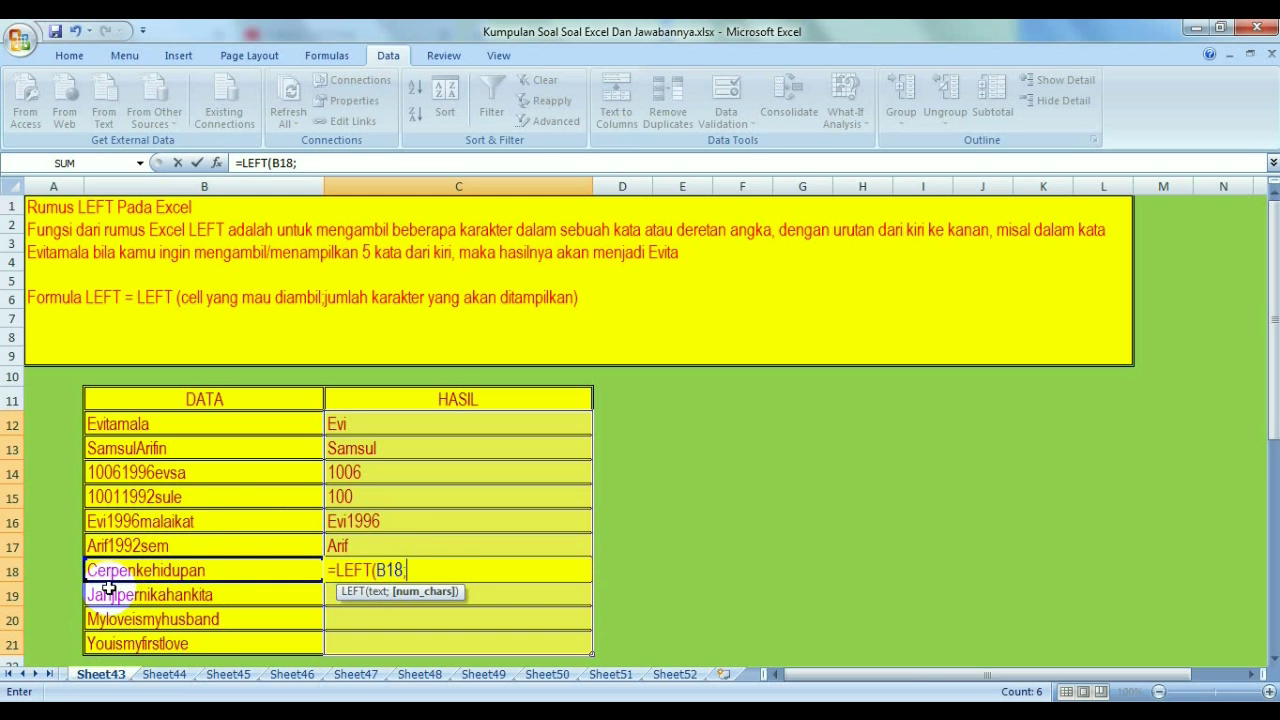
text(6)
key(Return)
text(=LE)
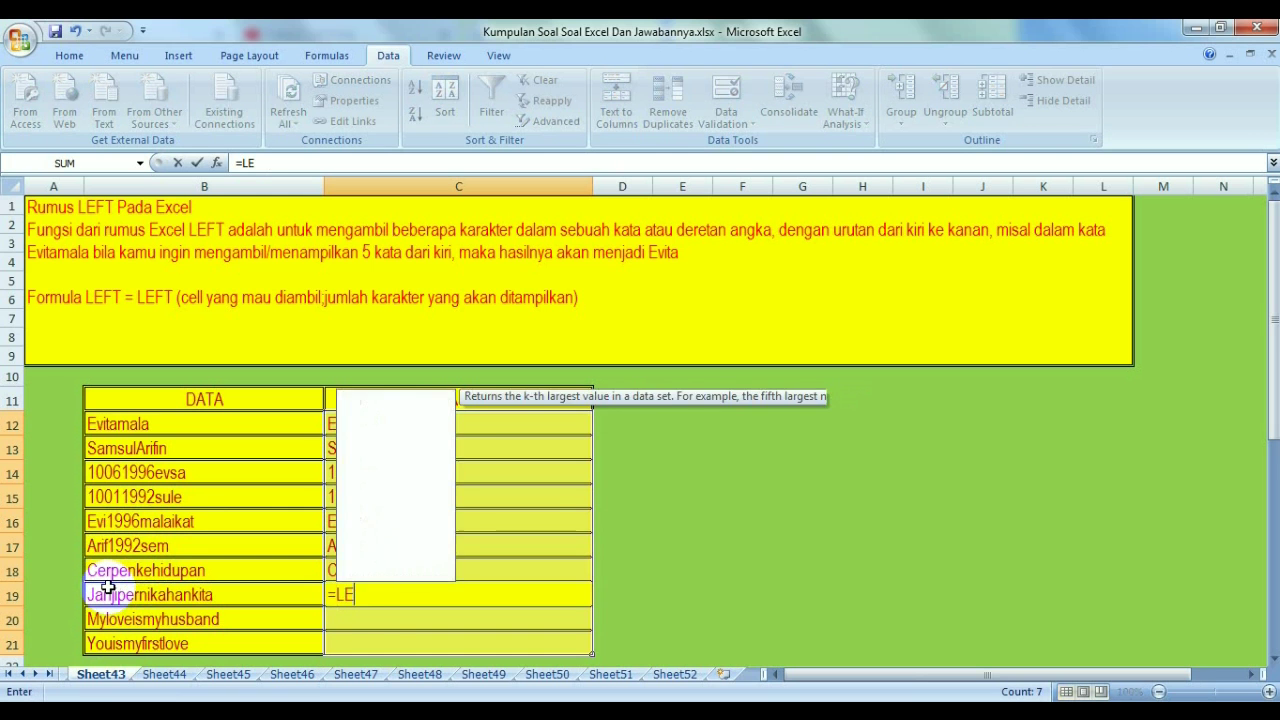
text(FT()
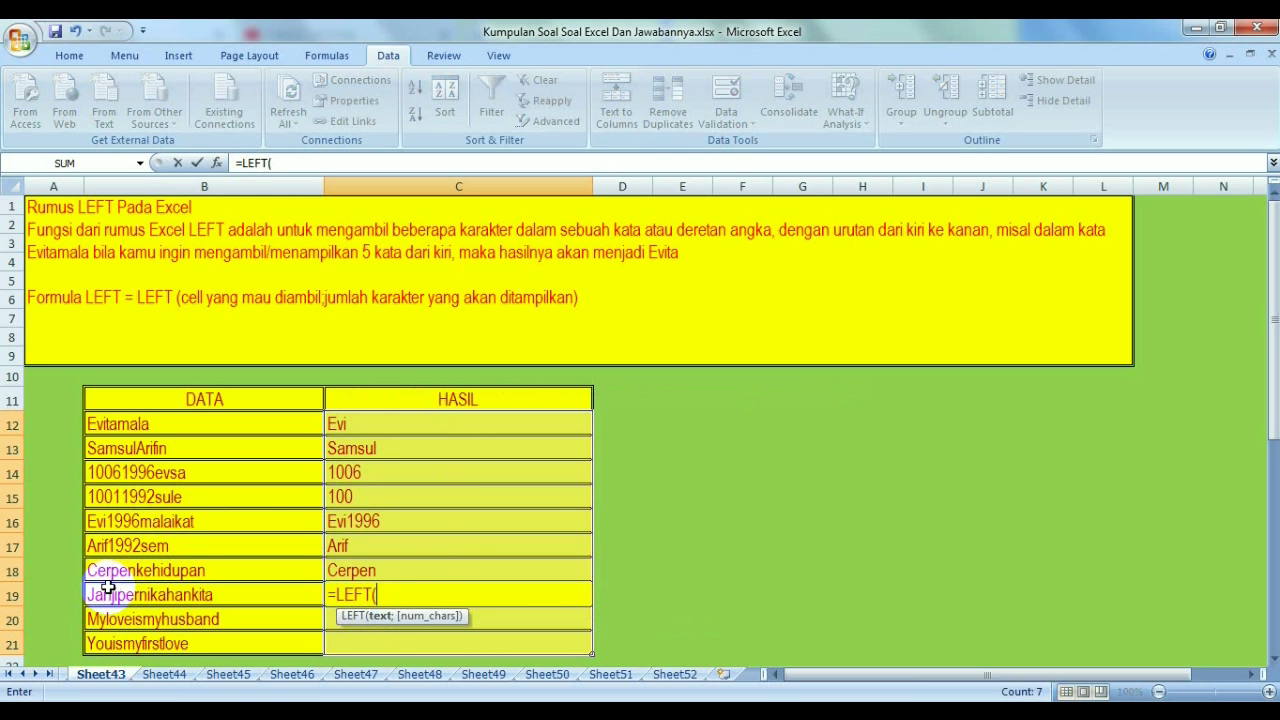
click(141, 600)
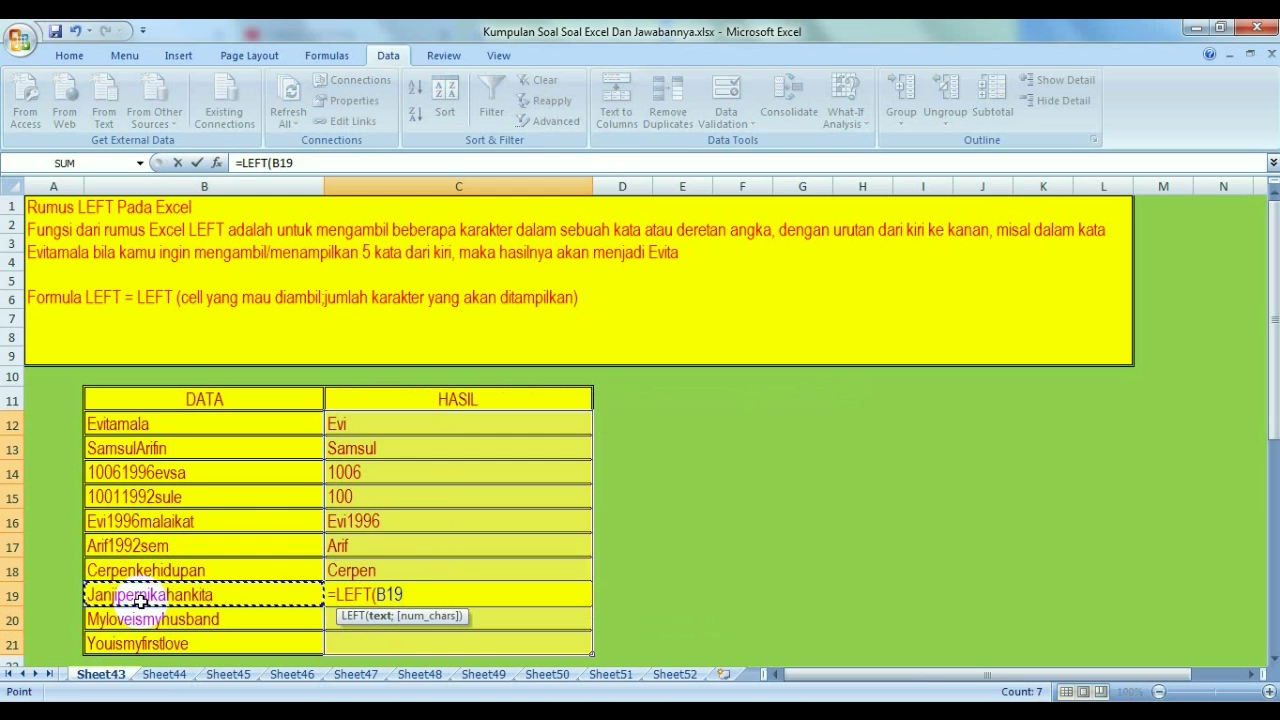
text(;)
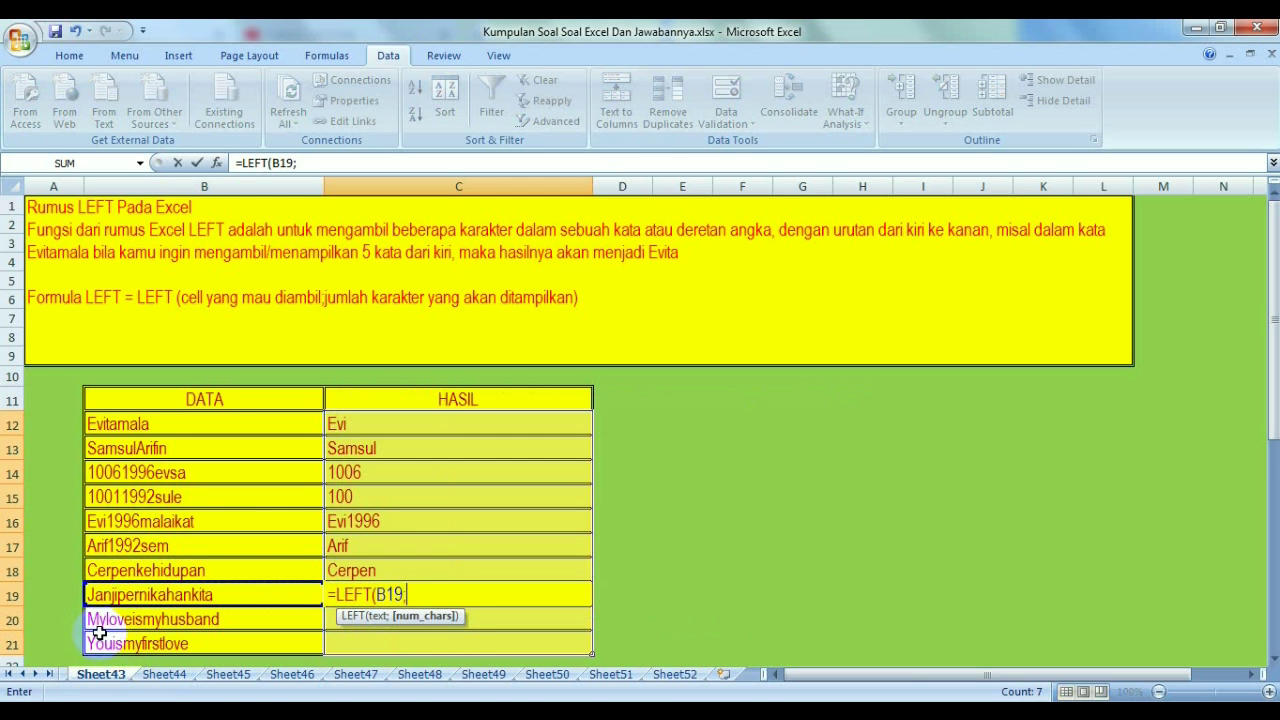
text(5)
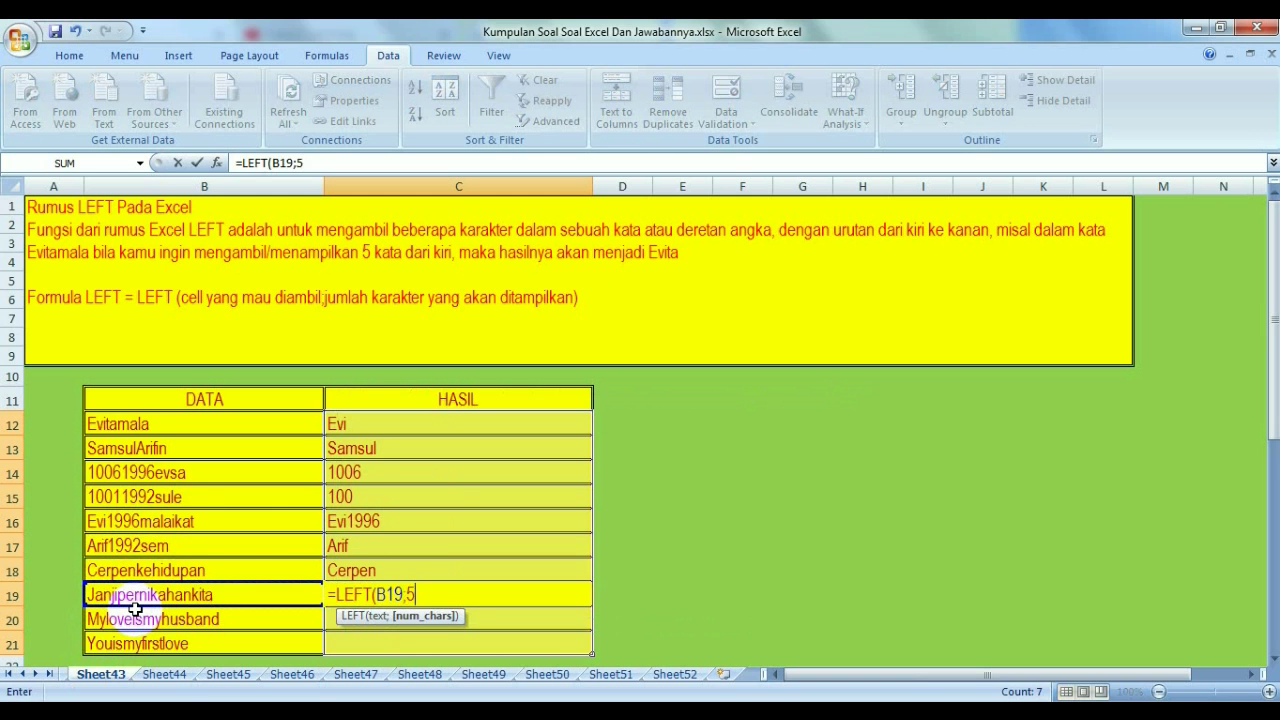
key(Return)
Enter =LEFT(B20;6) and =LEFT(B21;3) for Mylove and You, then go to the CONCATENATE sheet
text(=)
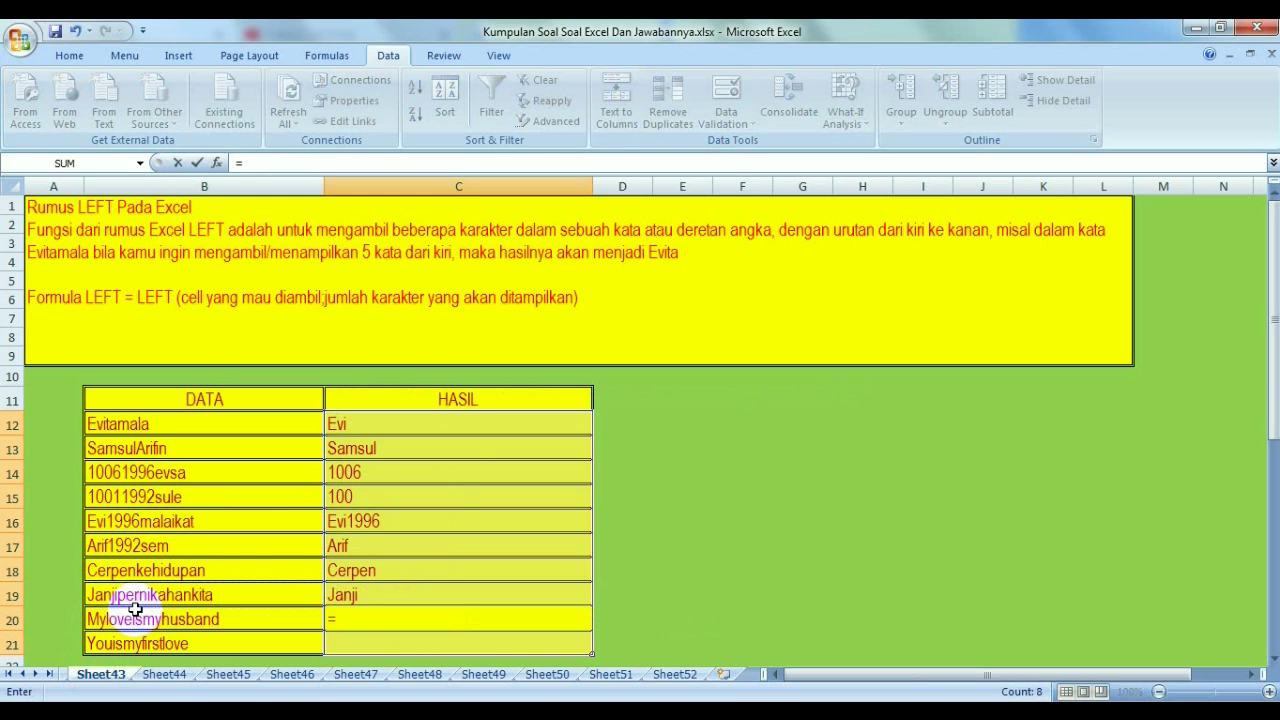
text(LEFT()
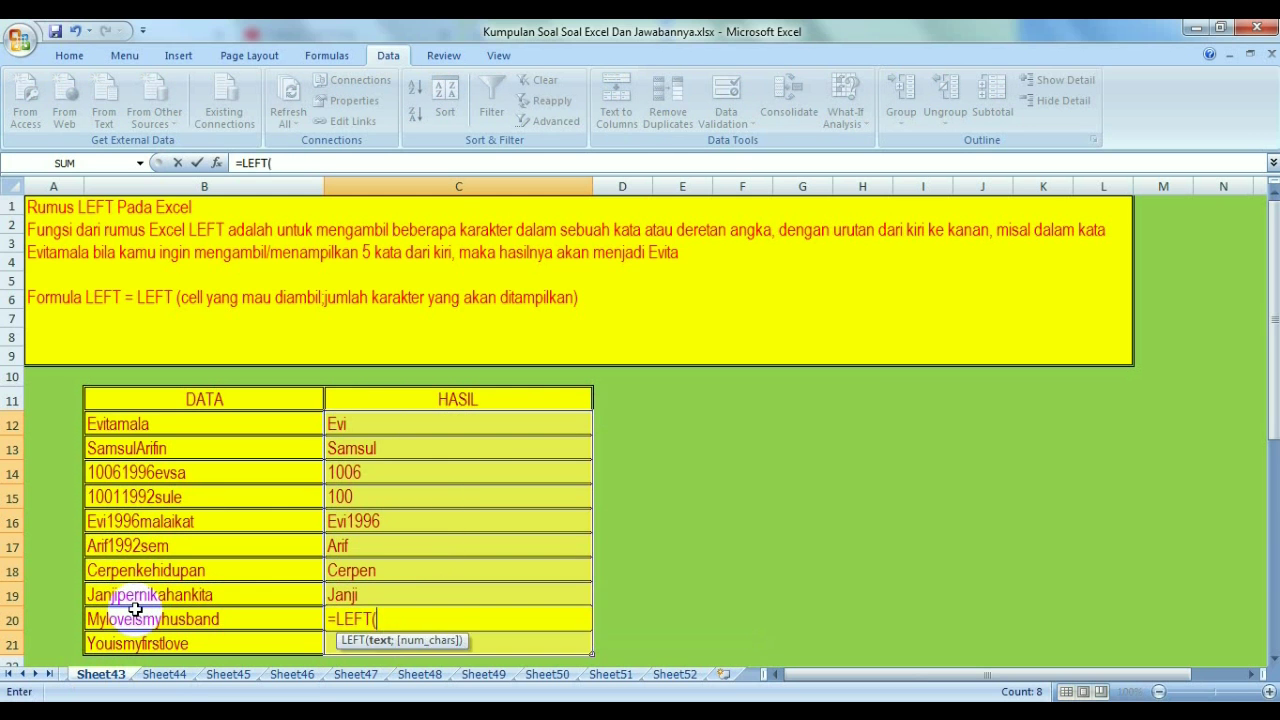
click(213, 614)
text(;)
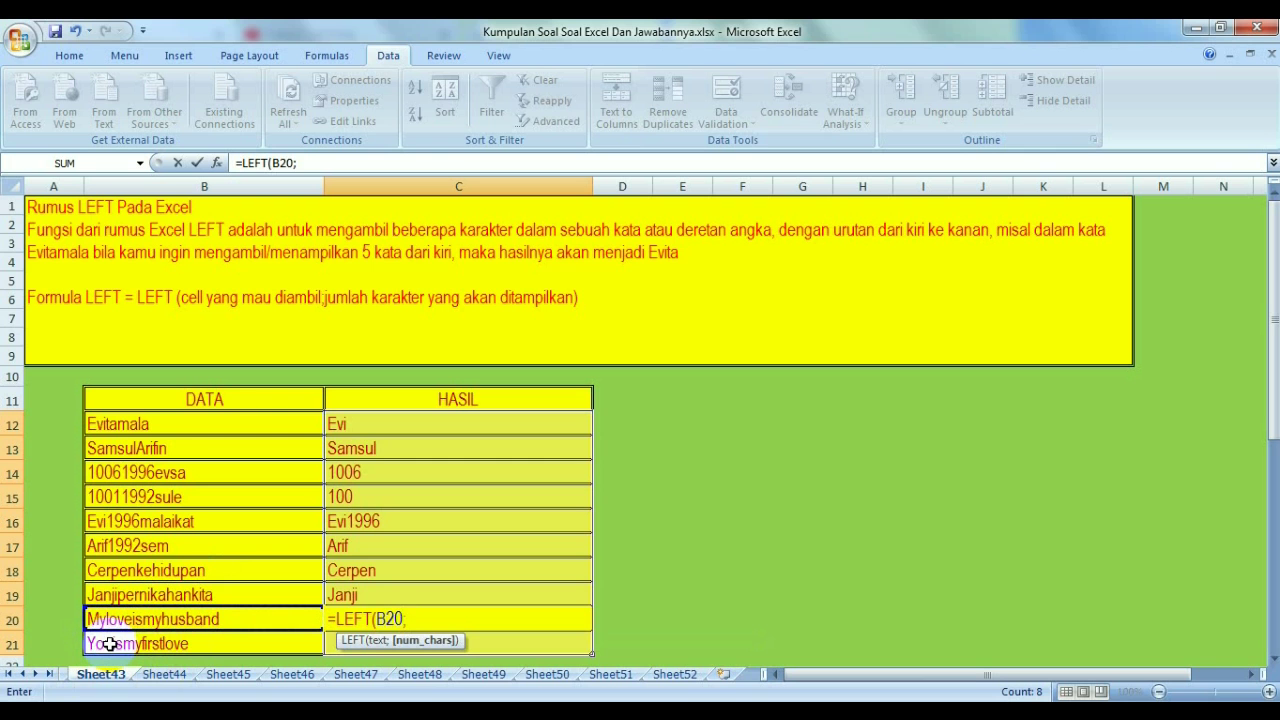
text(6)
key(Return)
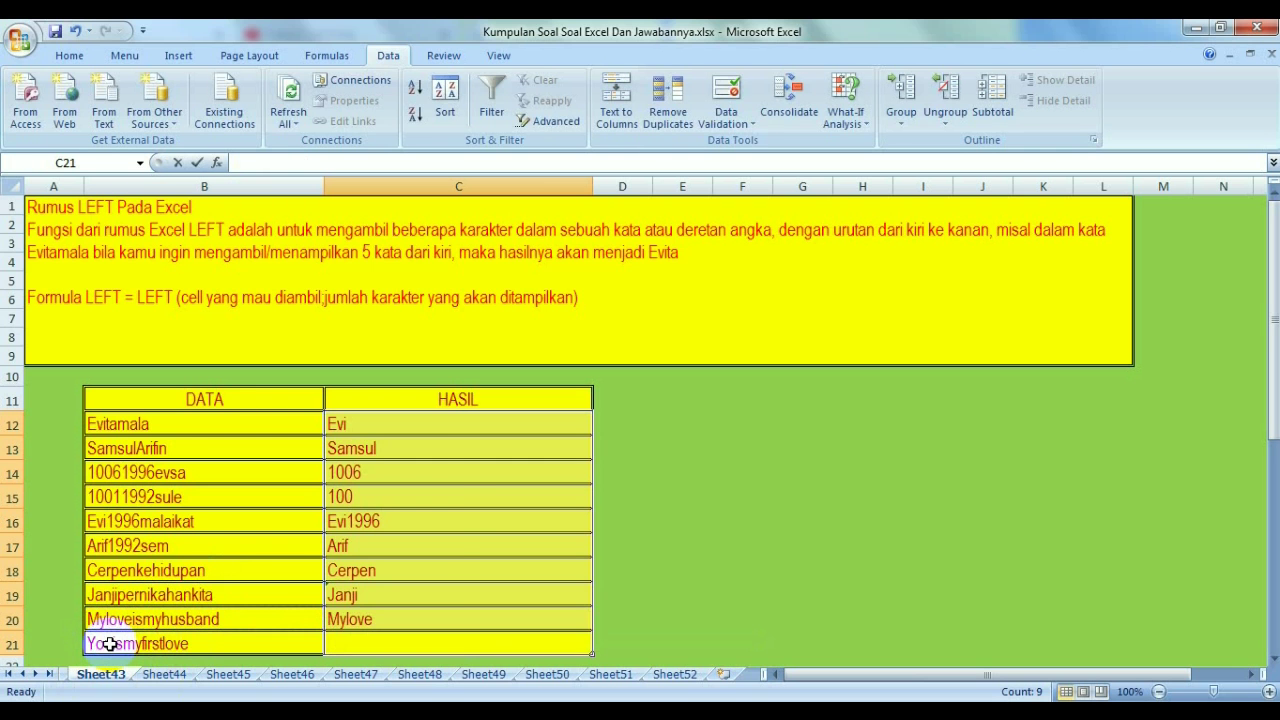
text(=LEFT)
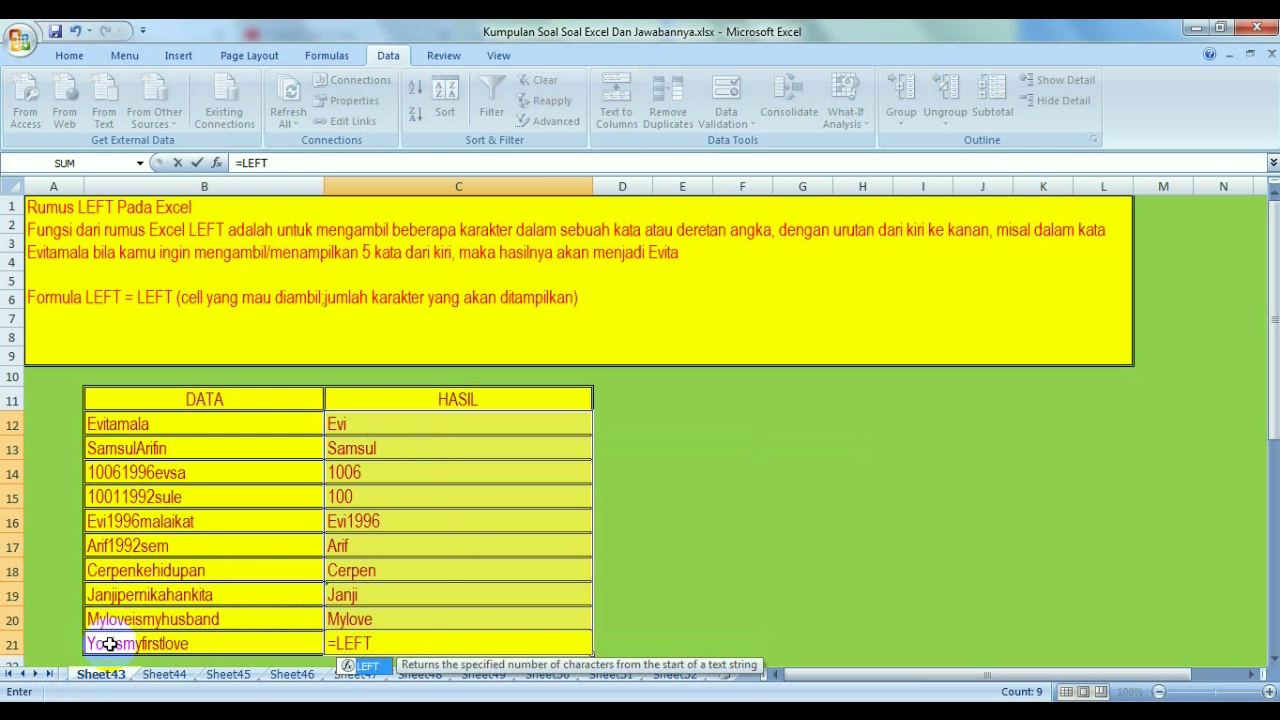
text(()
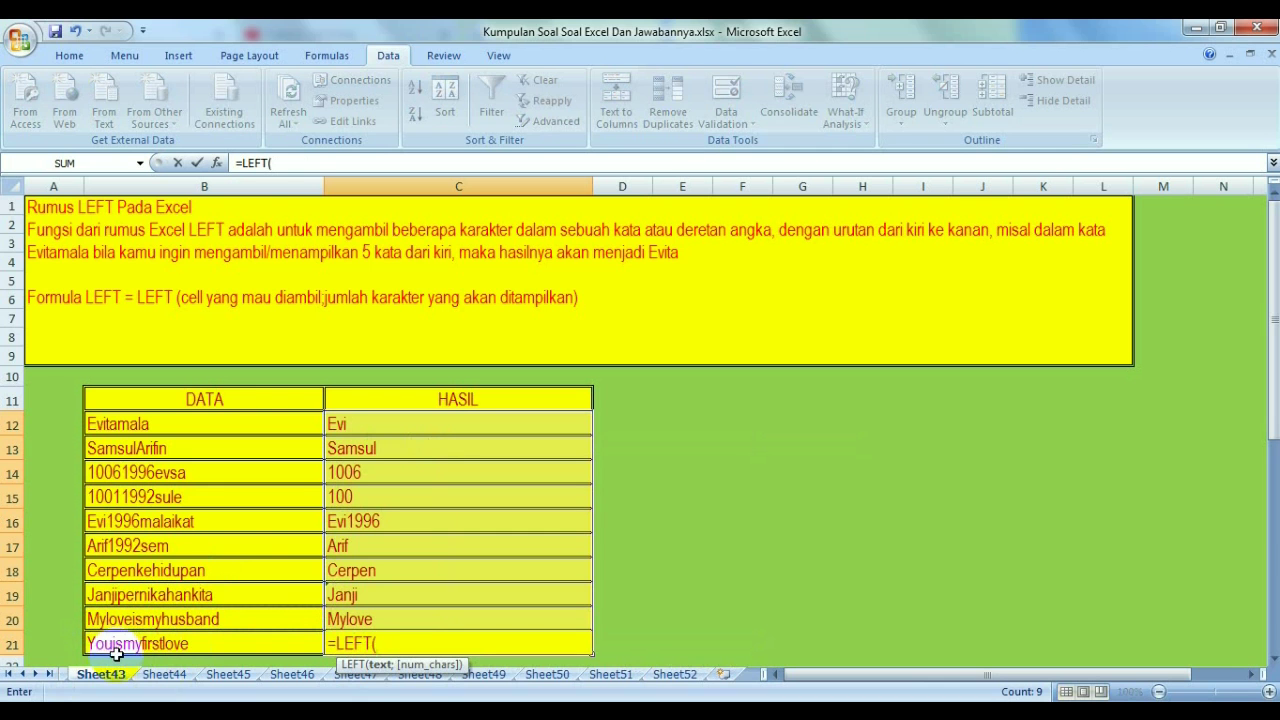
click(187, 650)
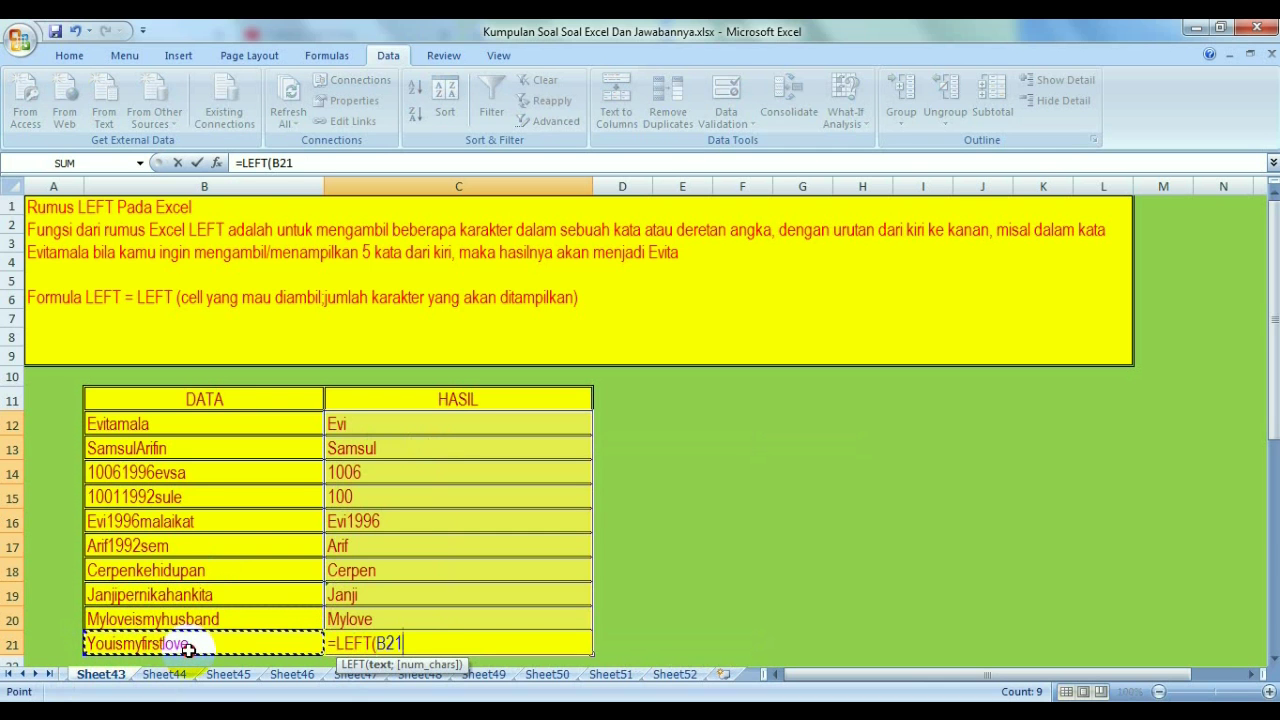
text(;)
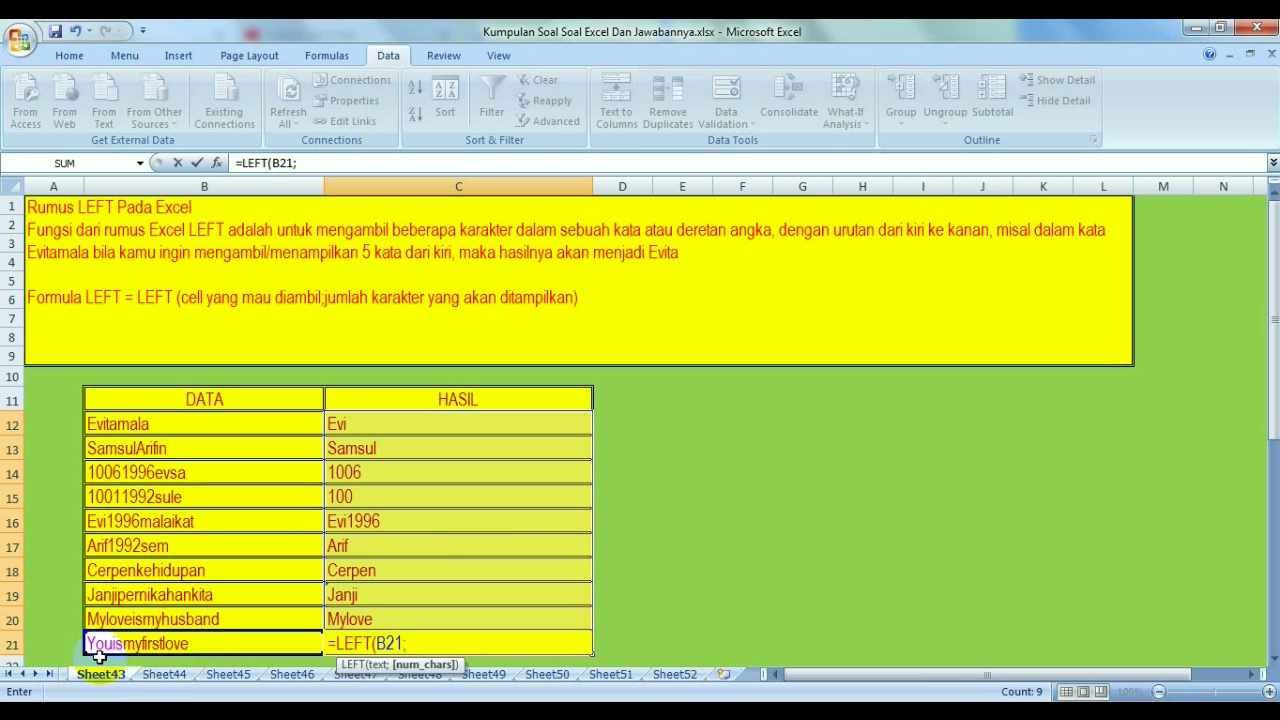
text(3)
key(Return)
click(817, 595)
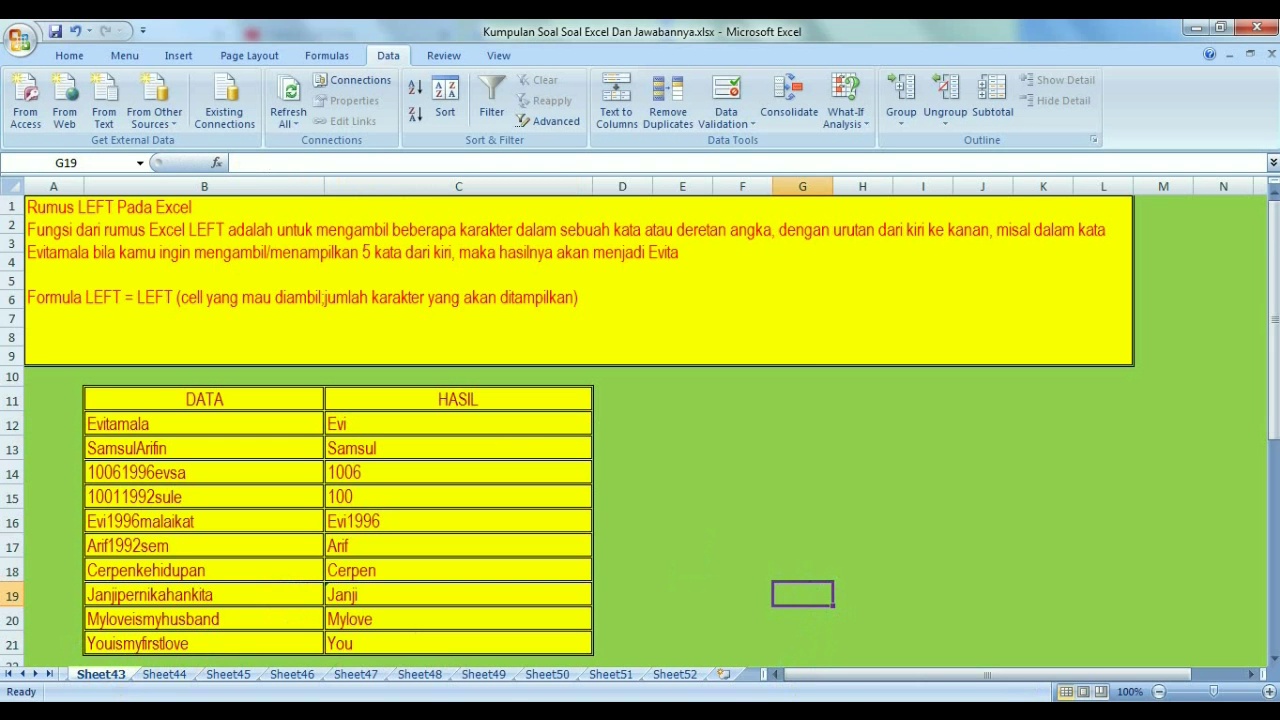
key(ctrl+Page_Up)
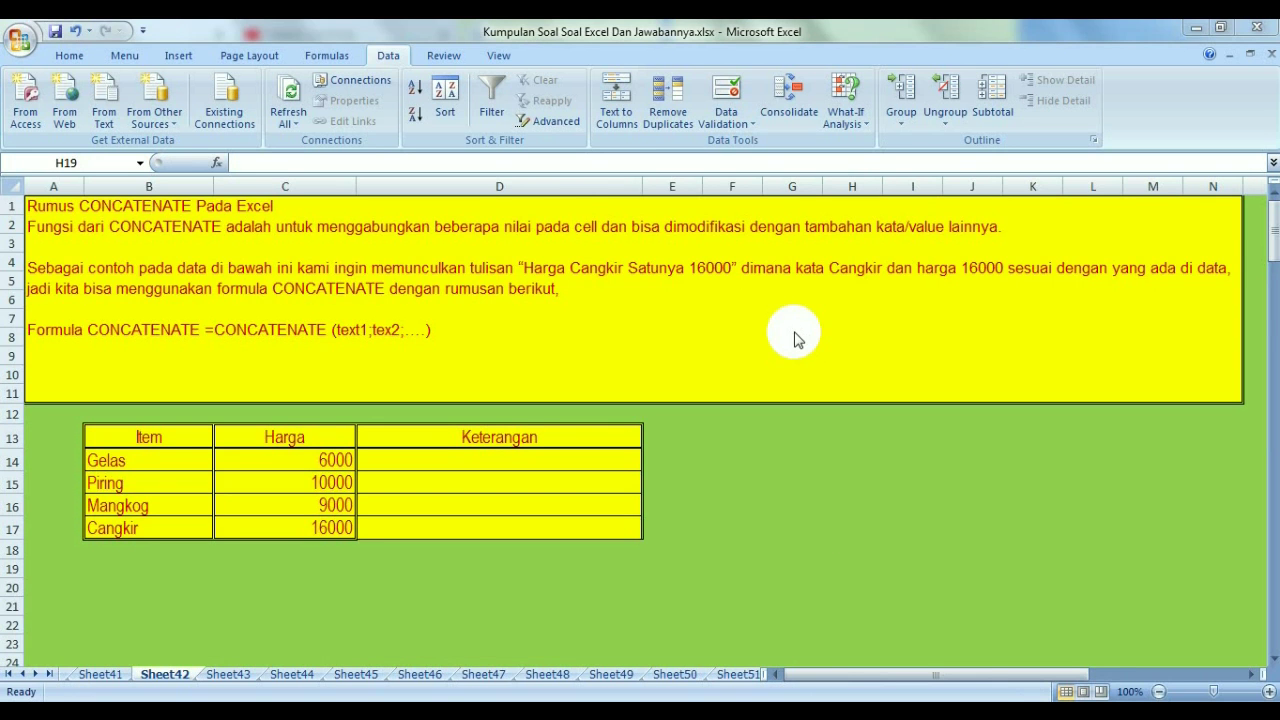
Enter =CONCATENATE("Harga ";B14;" Satunya ";C14) in D14, showing Harga Gelas Satunya 6000
double_click(563, 468)
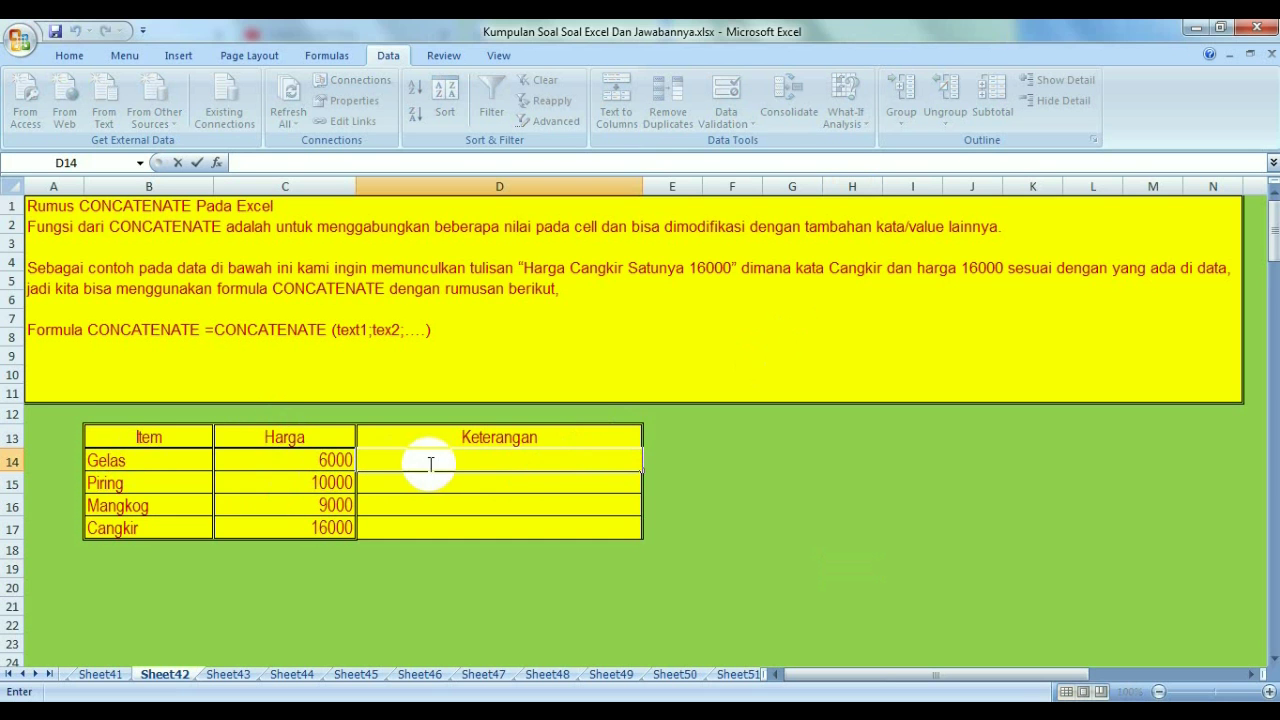
text(=)
text(CONCA)
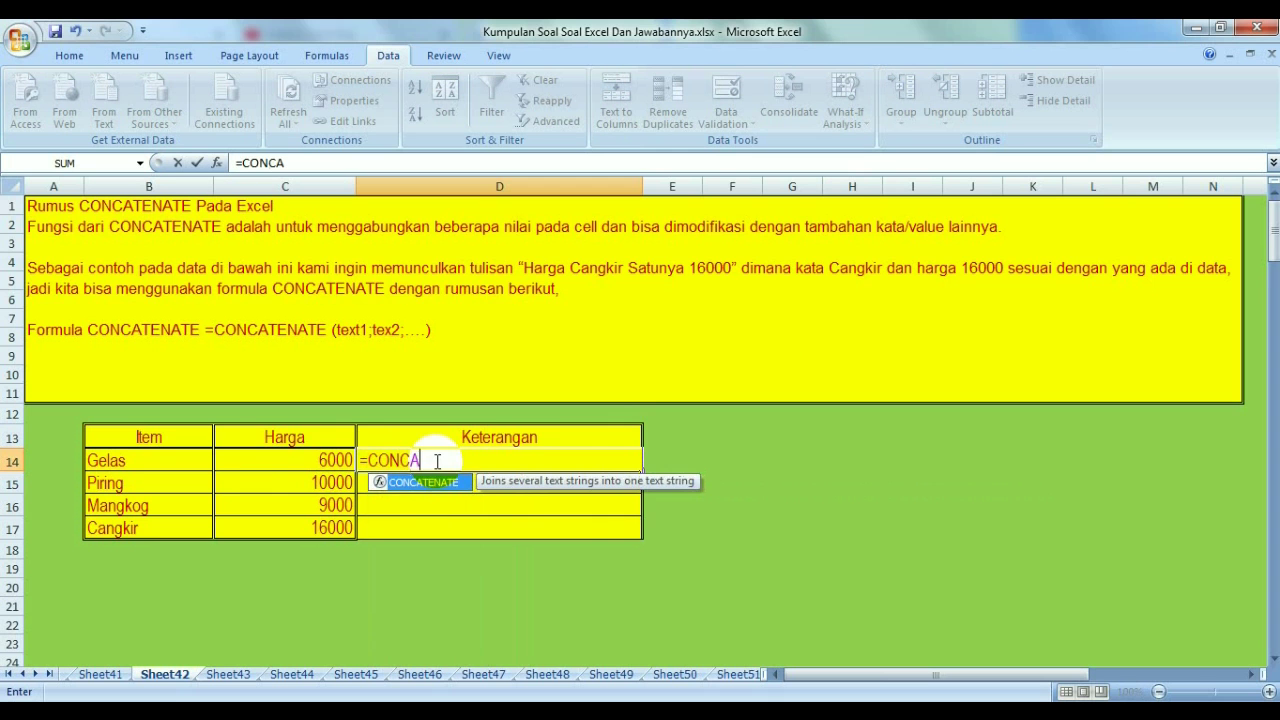
text(TENATE)
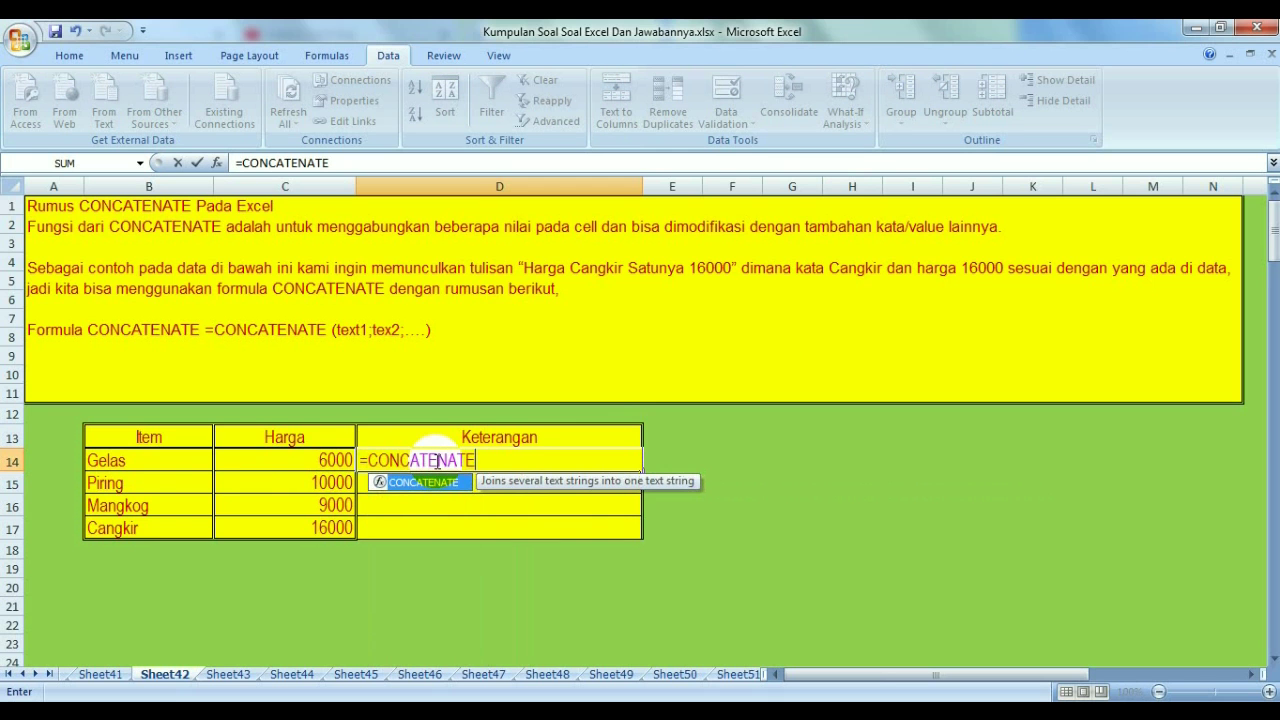
text(()
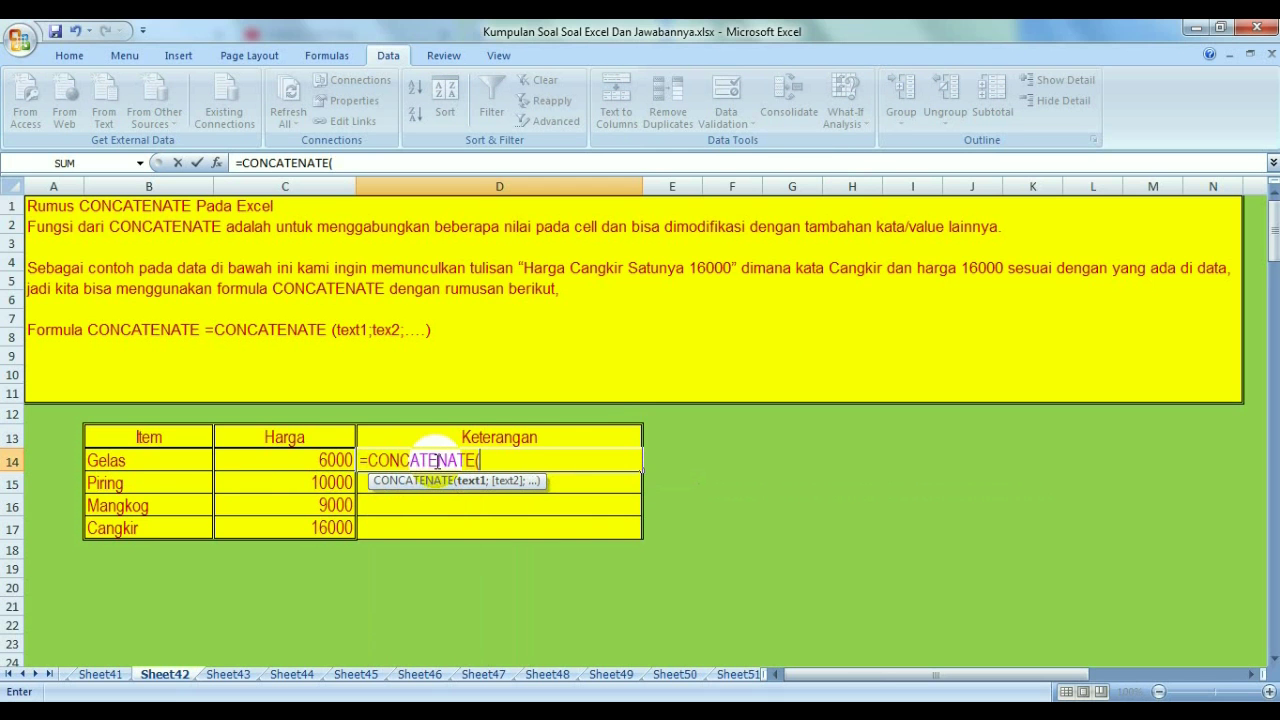
text(")
text(Har)
key(BackSpace)
key(BackSpace)
key(BackSpace)
text(Har)
text(ga )
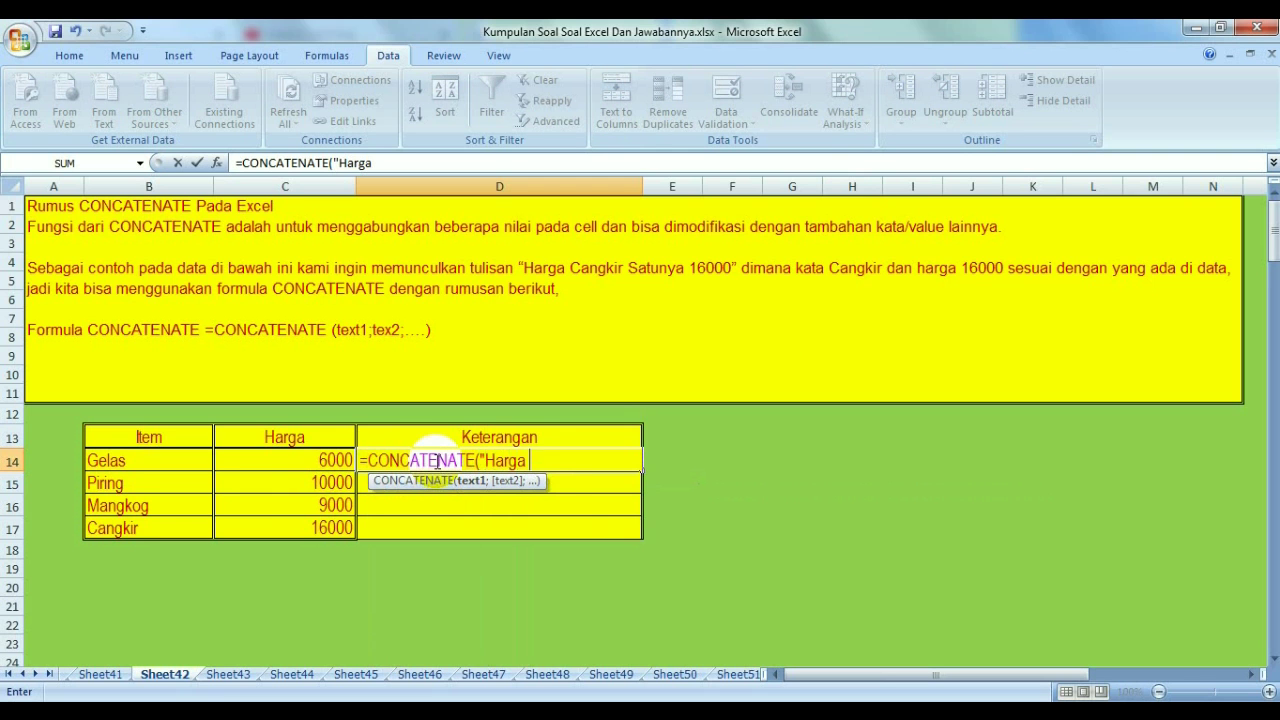
text(";)
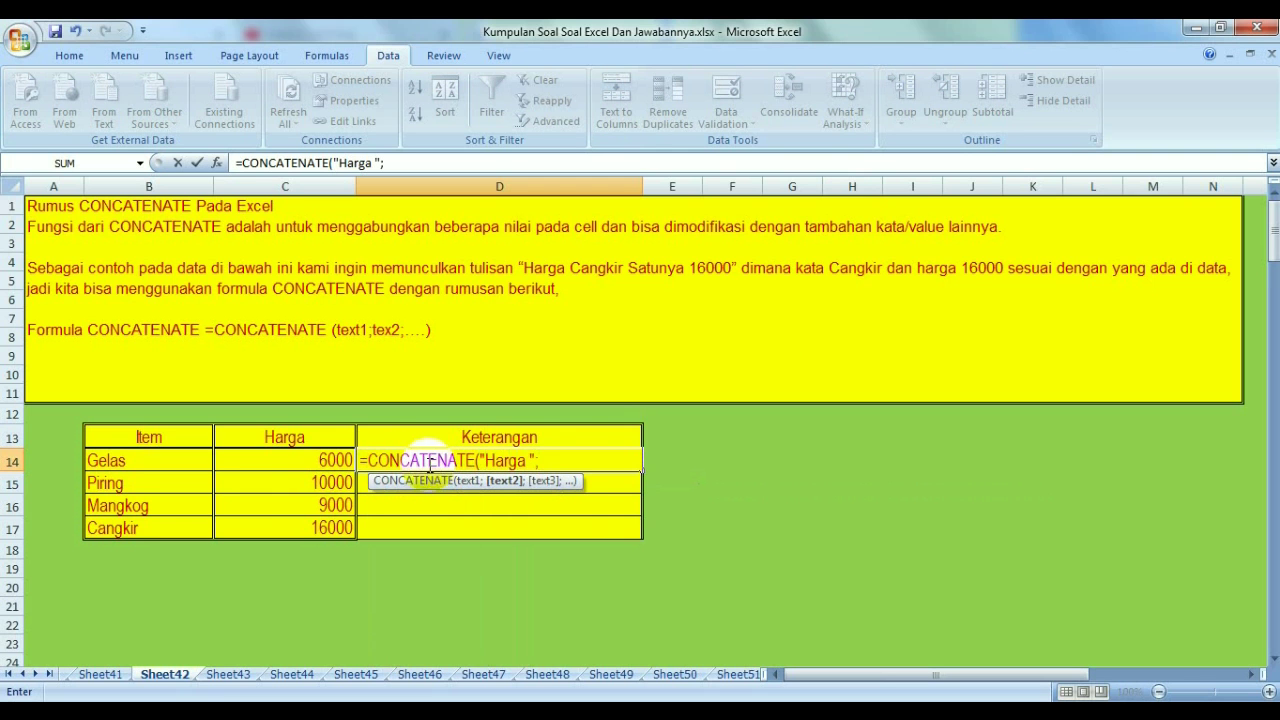
click(174, 464)
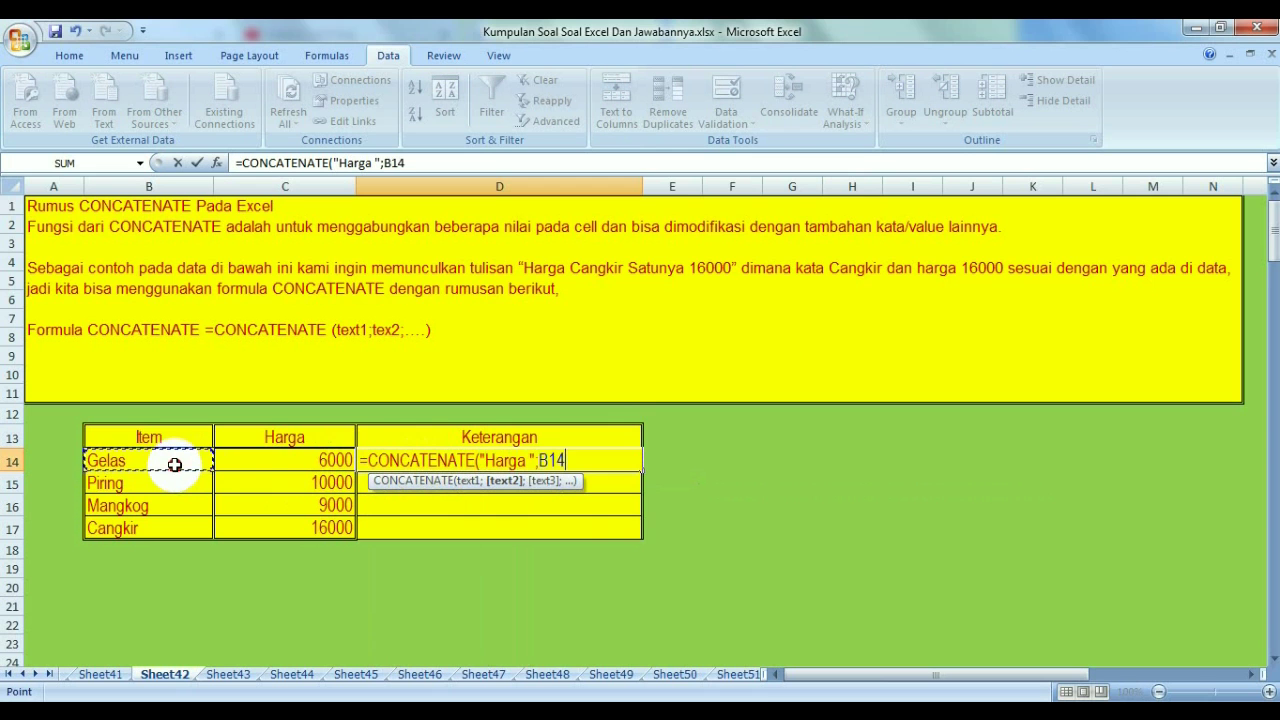
text(;)
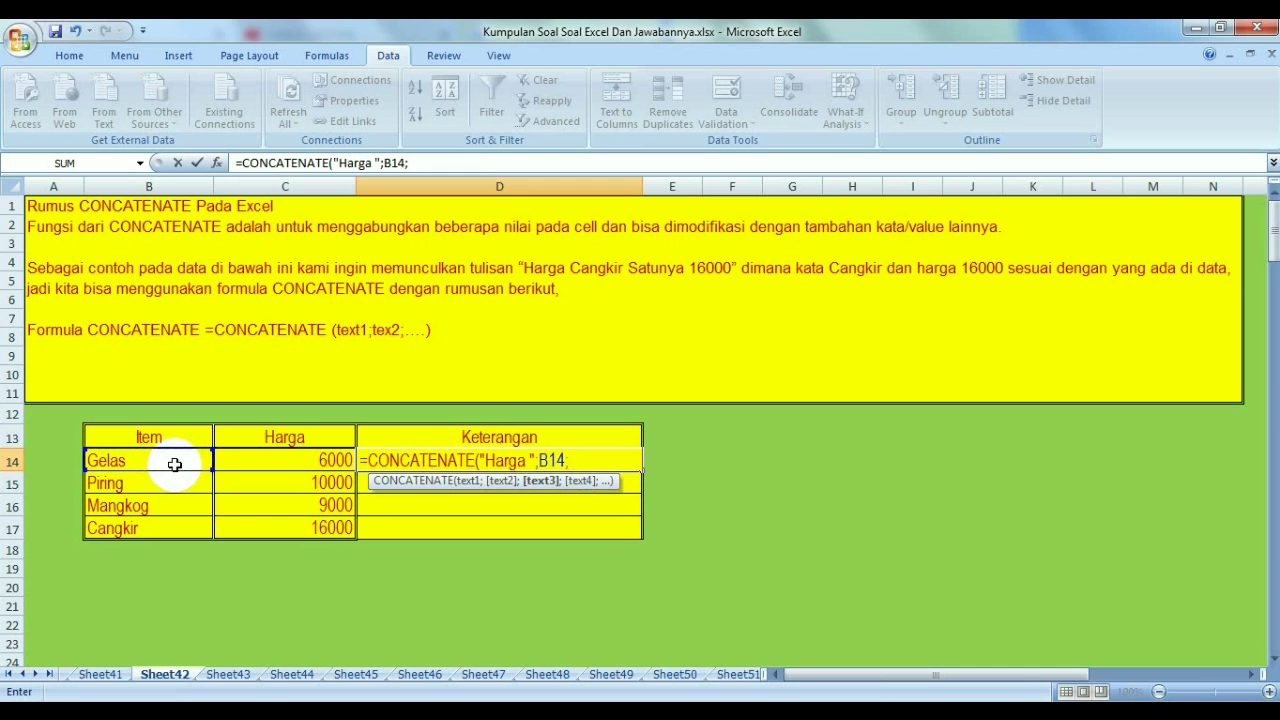
text( ")
text(S)
key(BackSpace)
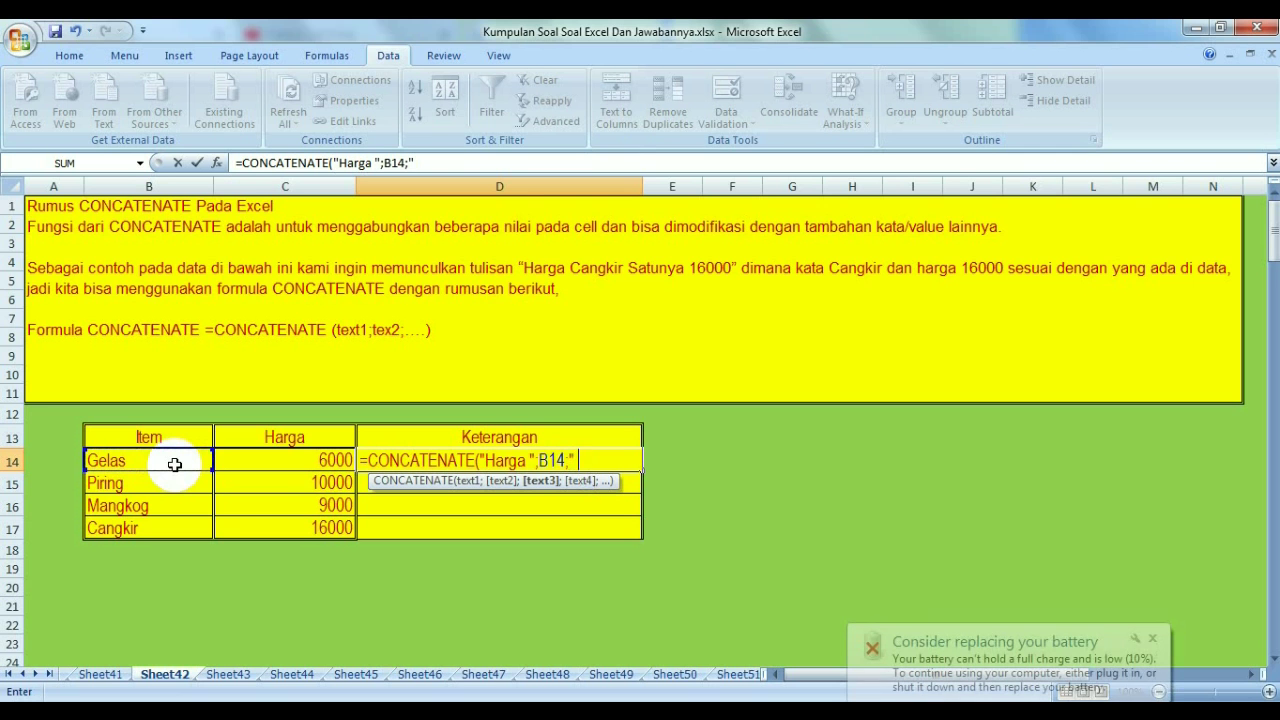
text(Satu)
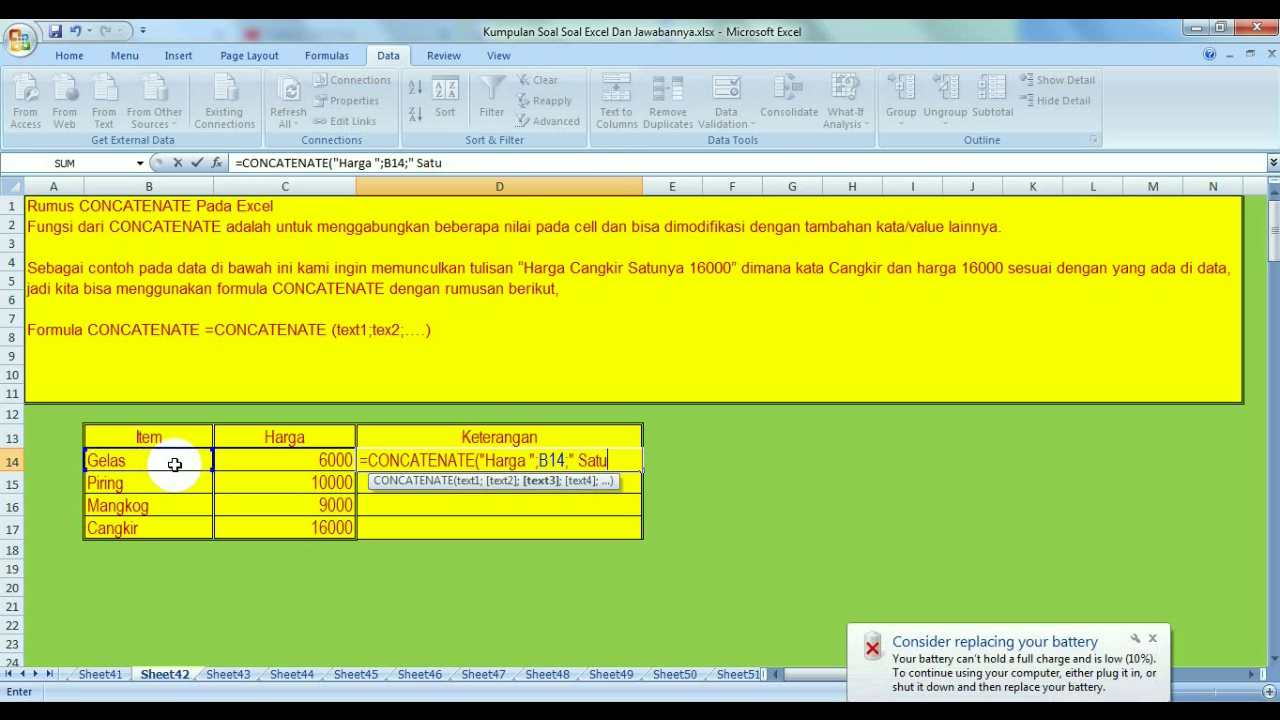
text(nya )
text(")
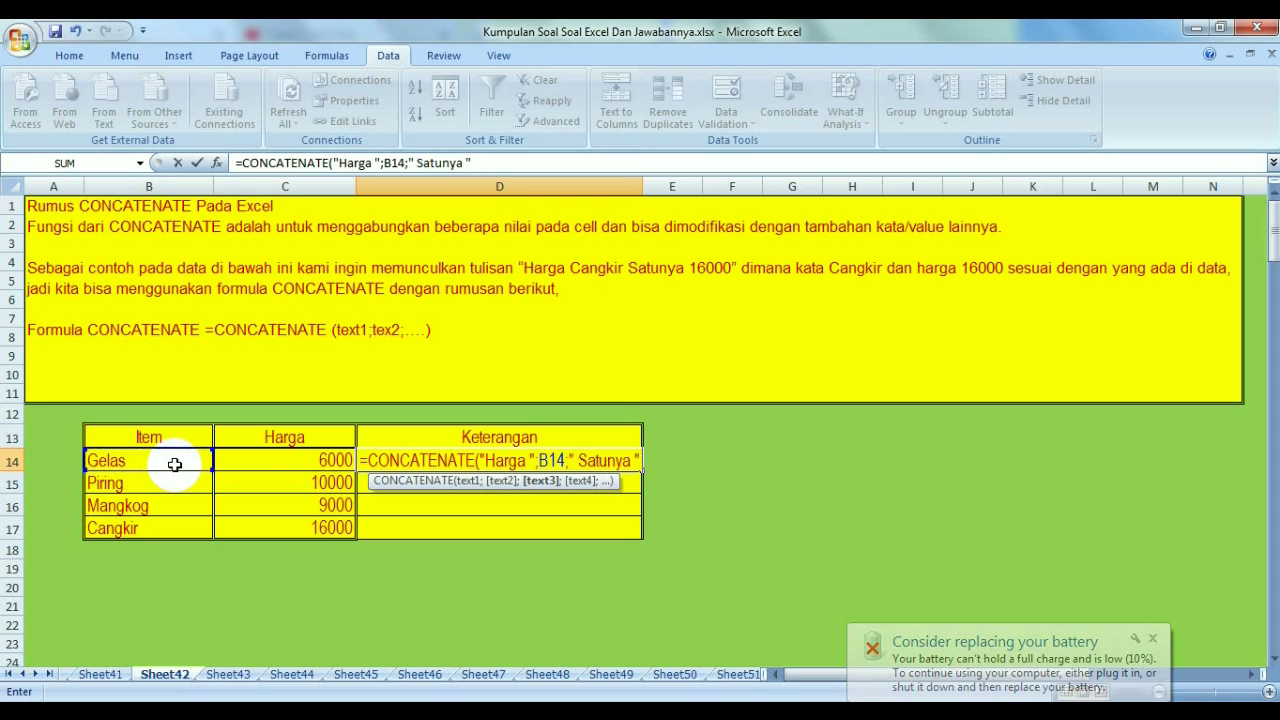
text(;)
click(262, 459)
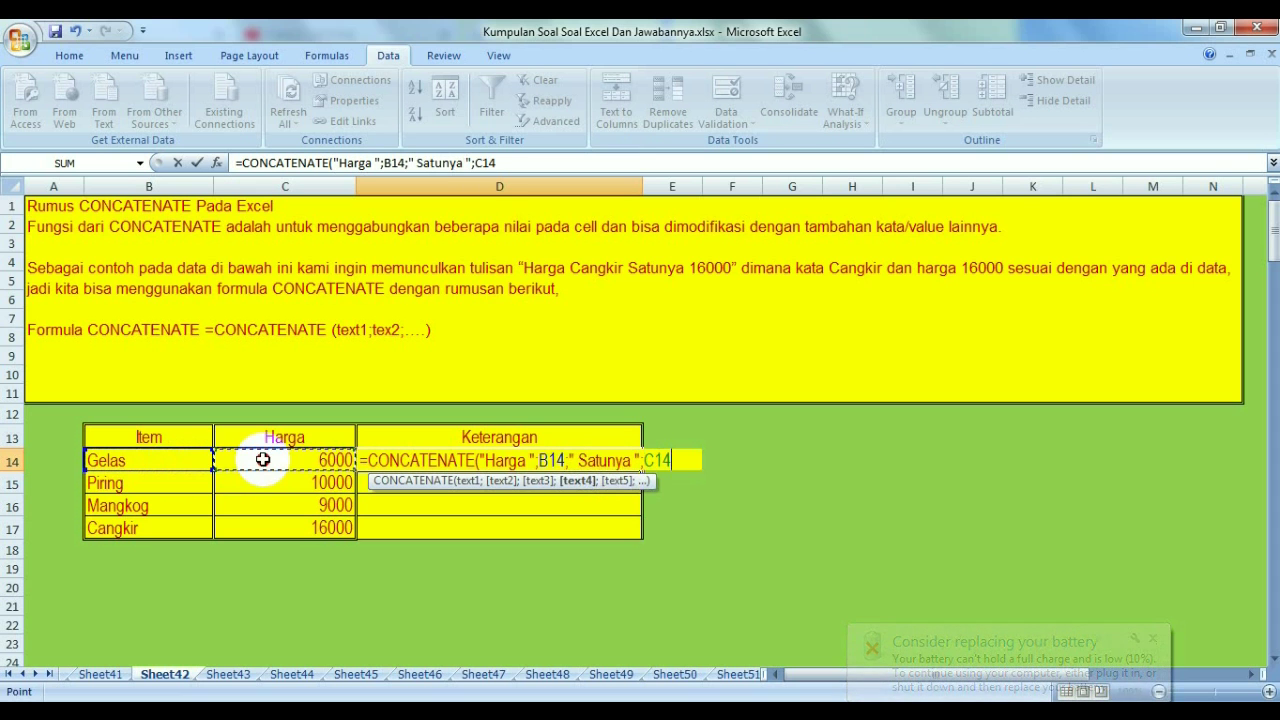
key(Return)
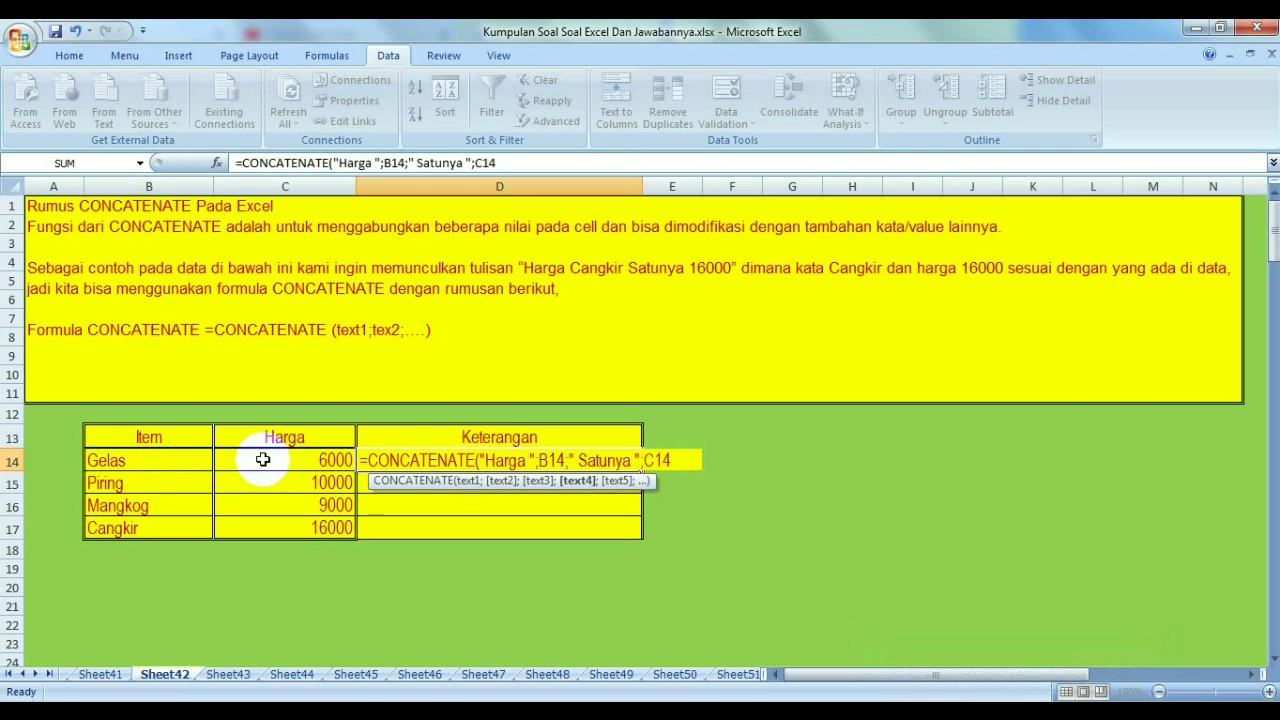
click(528, 510)
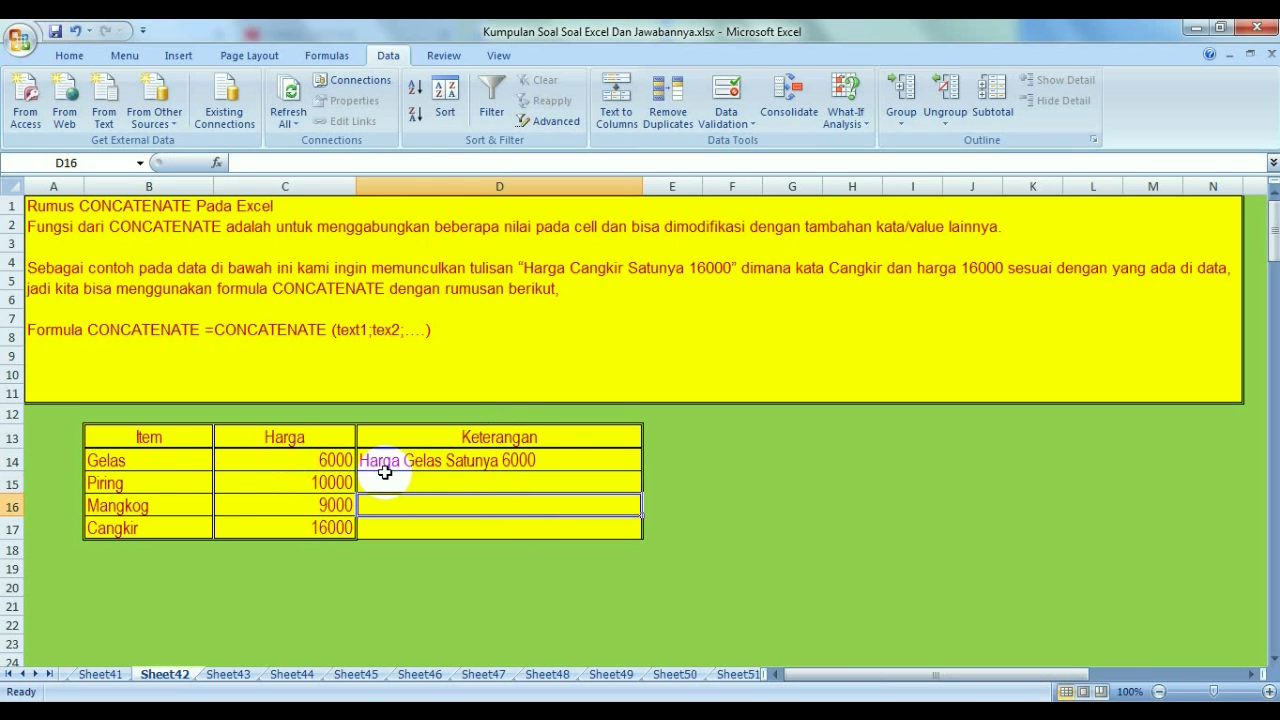
Fill D14's CONCATENATE formula down through D17, then go to Sheet41
click(533, 456)
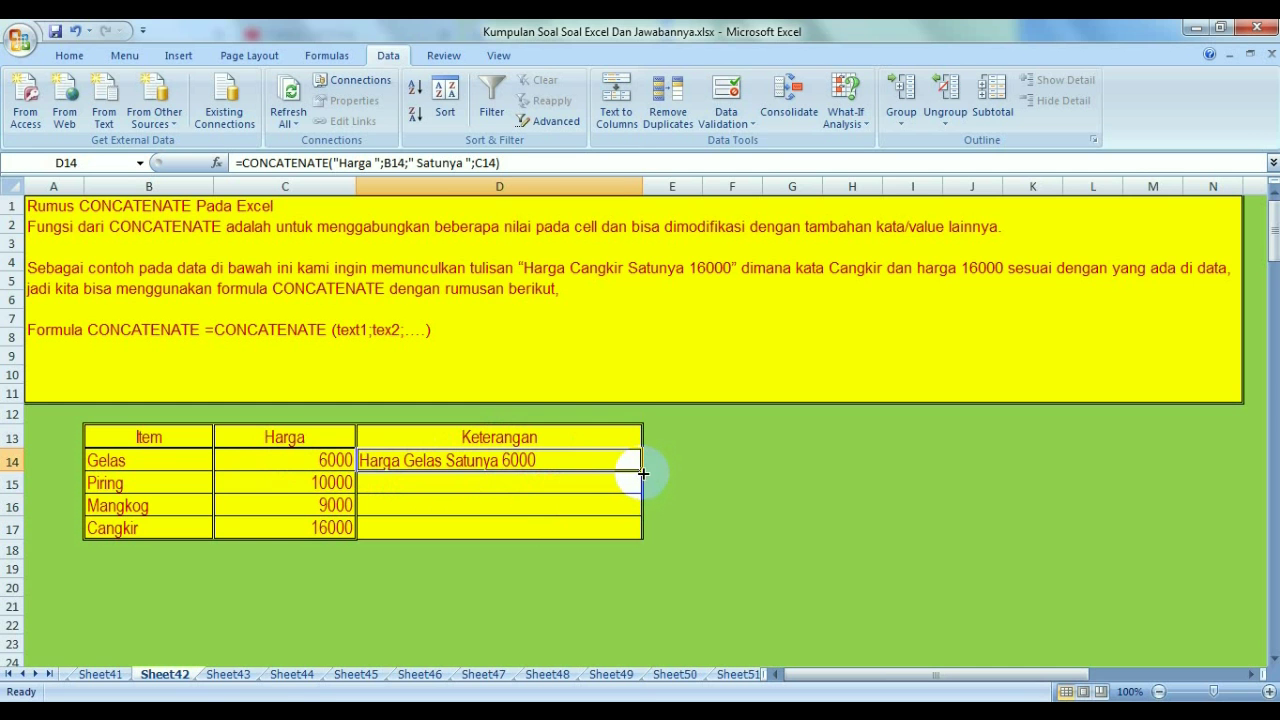
drag(641, 470, 642, 537)
click(790, 527)
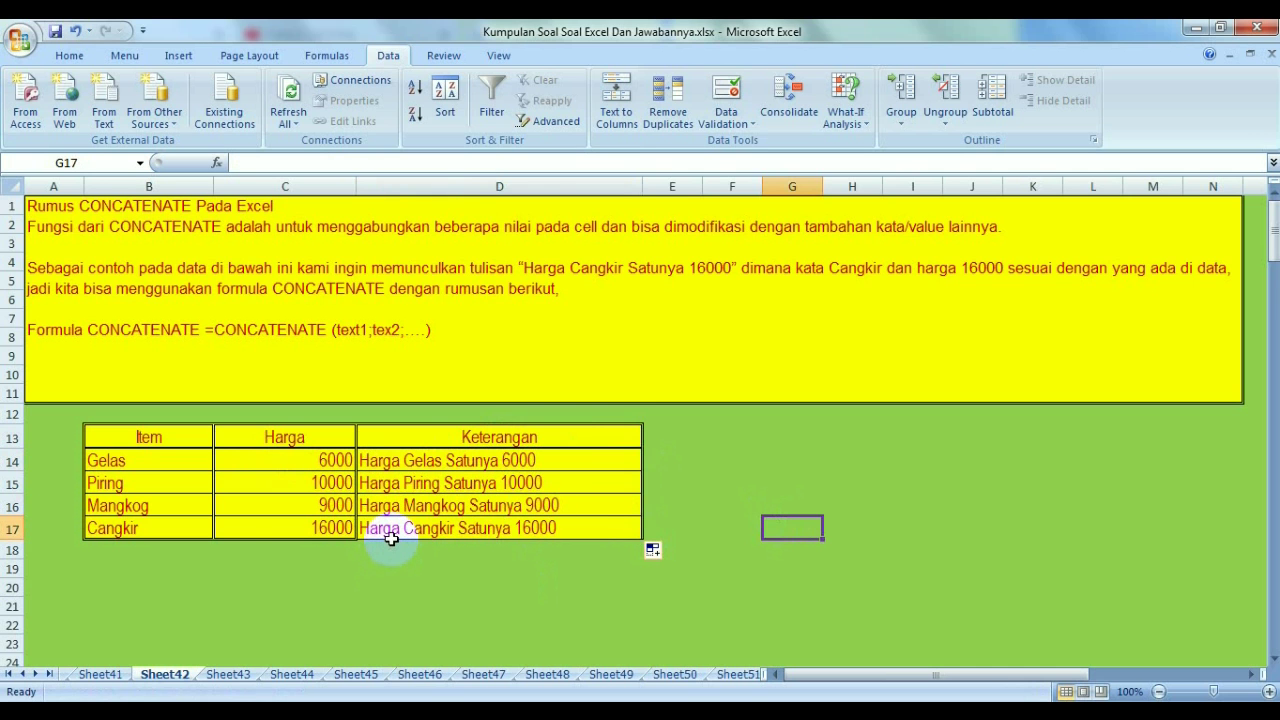
click(554, 580)
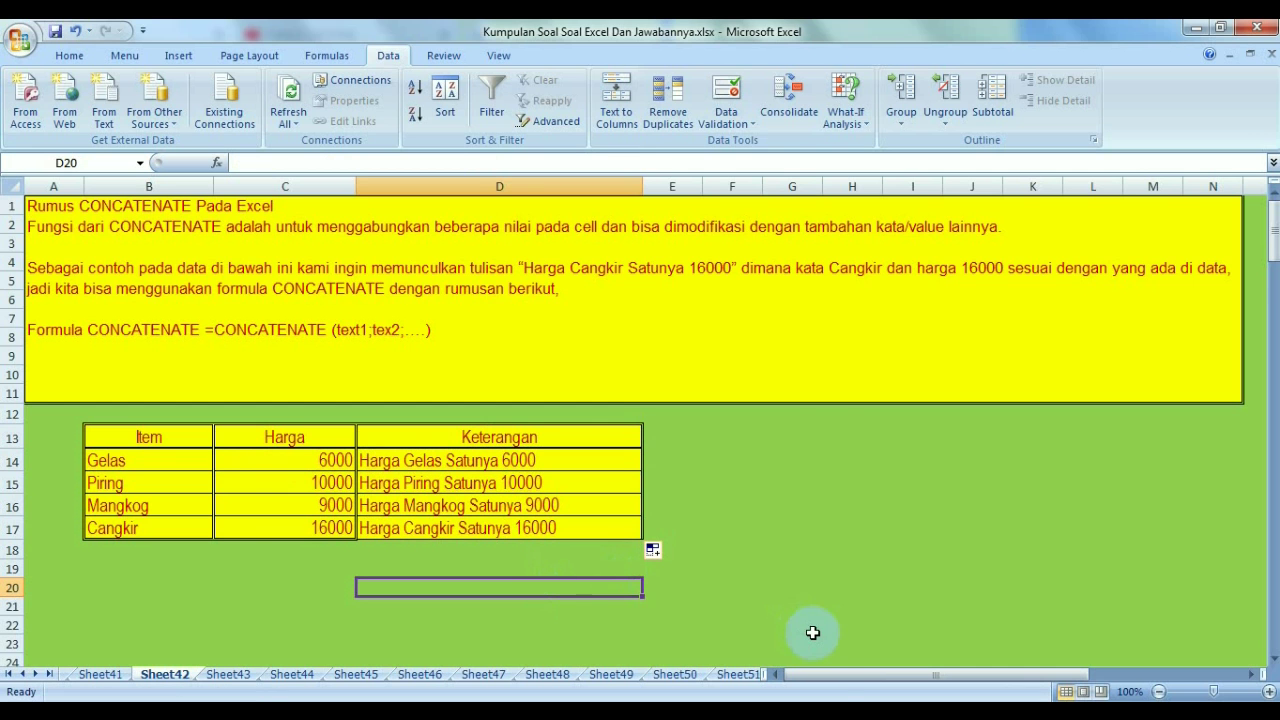
key(ctrl+Page_Up)
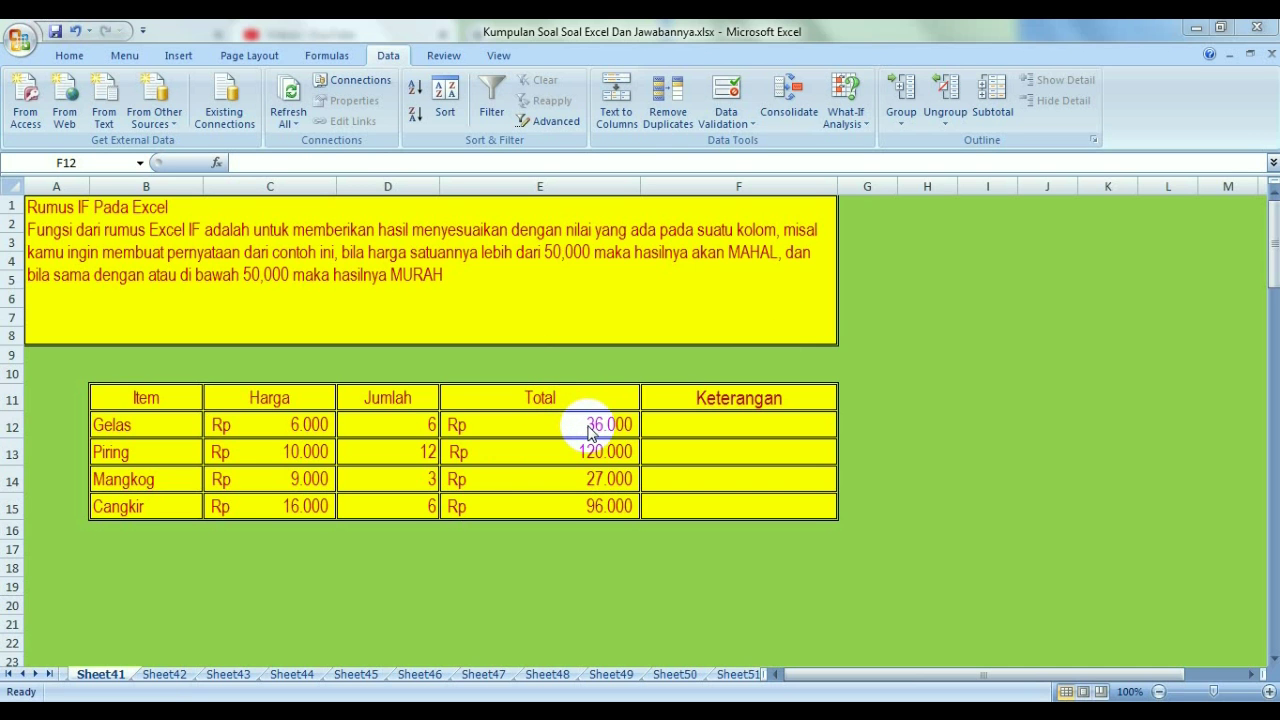
Enter =IF(E12>50000;"Mahal";"Murah") in F12 so the Gelas row shows Murah
double_click(731, 422)
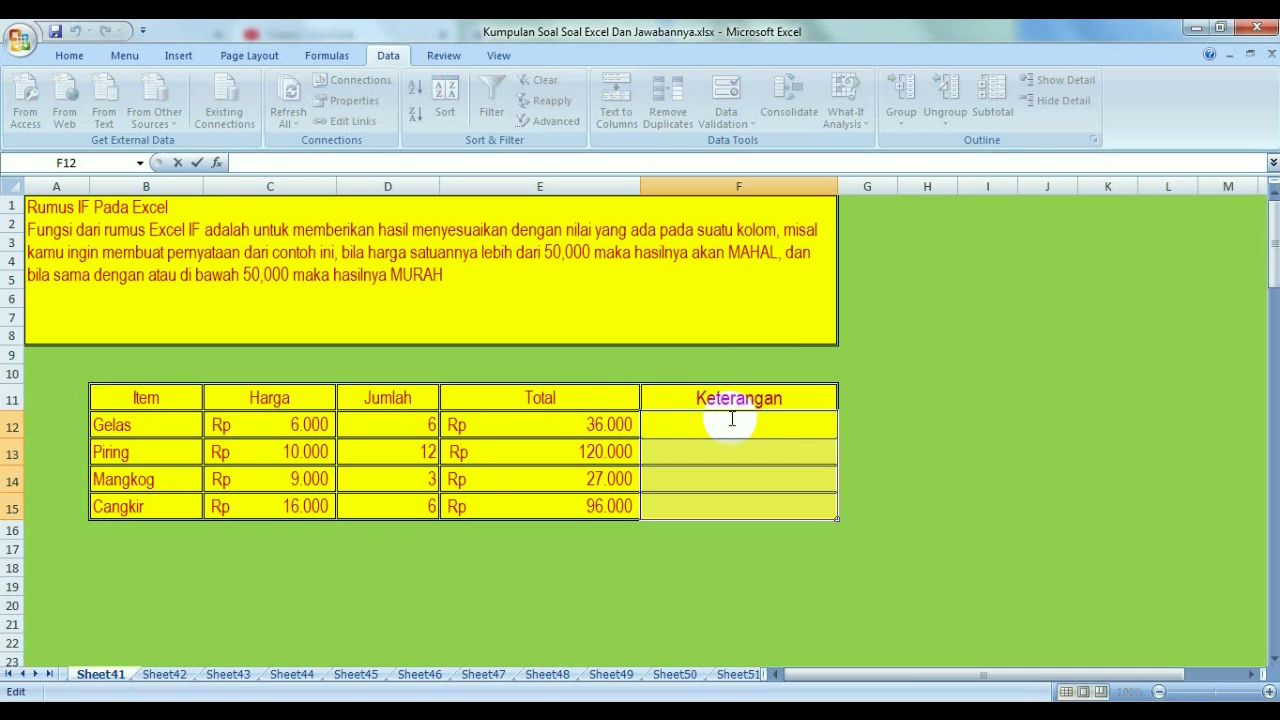
text(=)
text(IF()
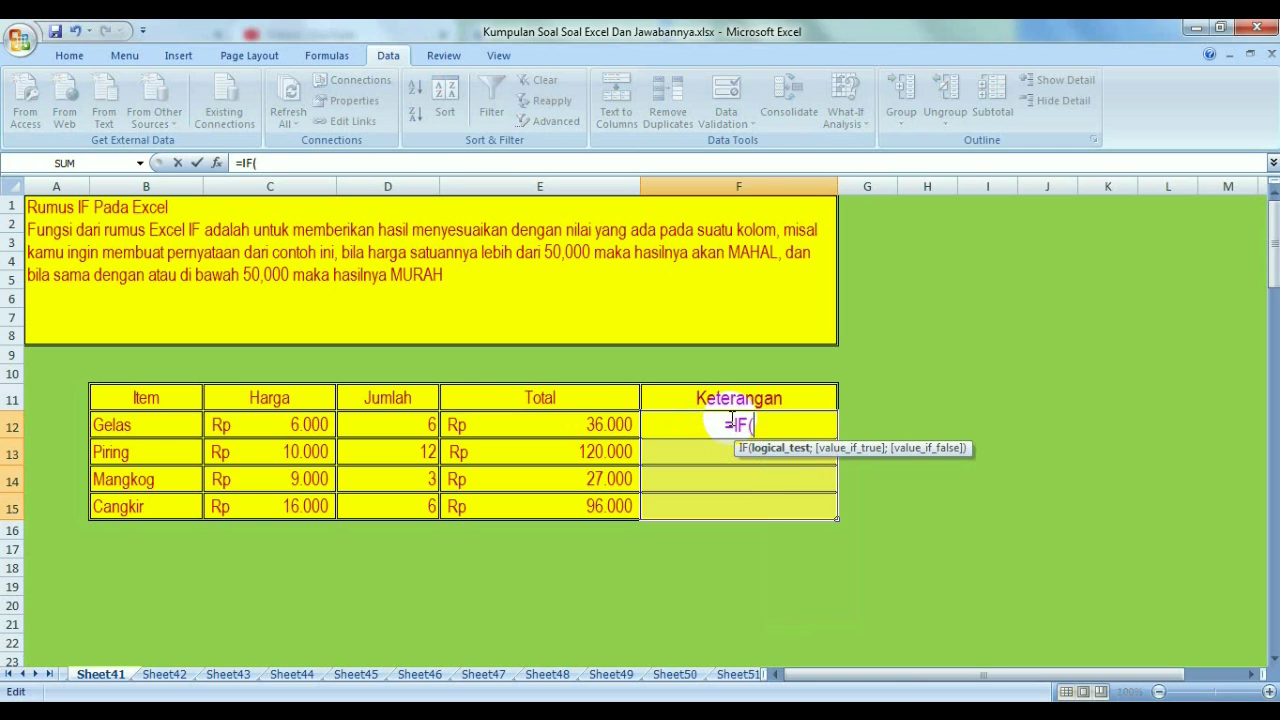
click(604, 425)
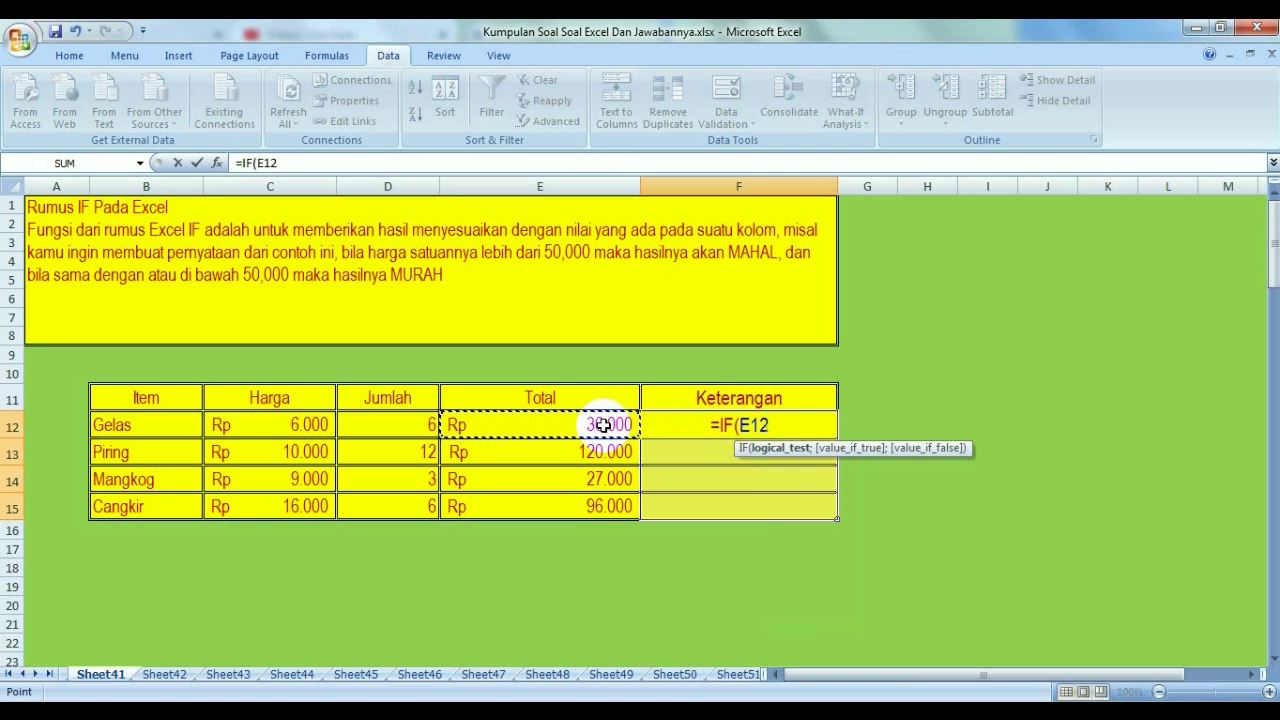
text(>)
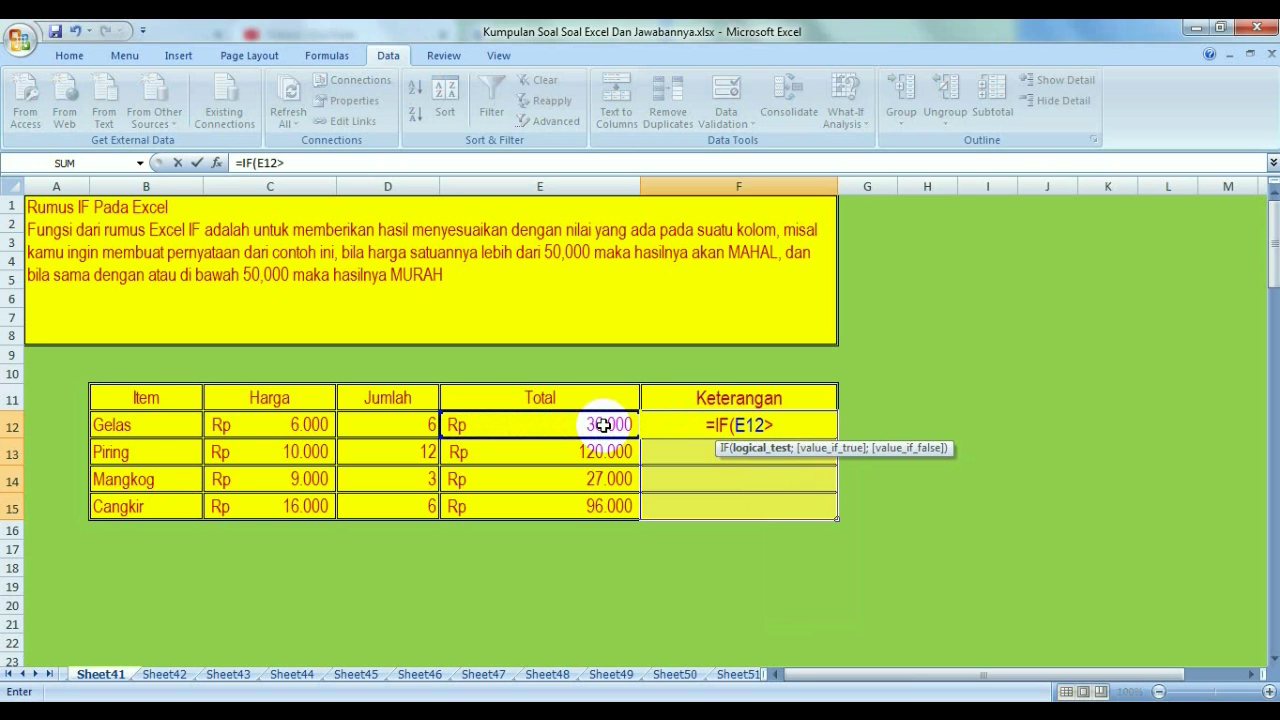
text(500)
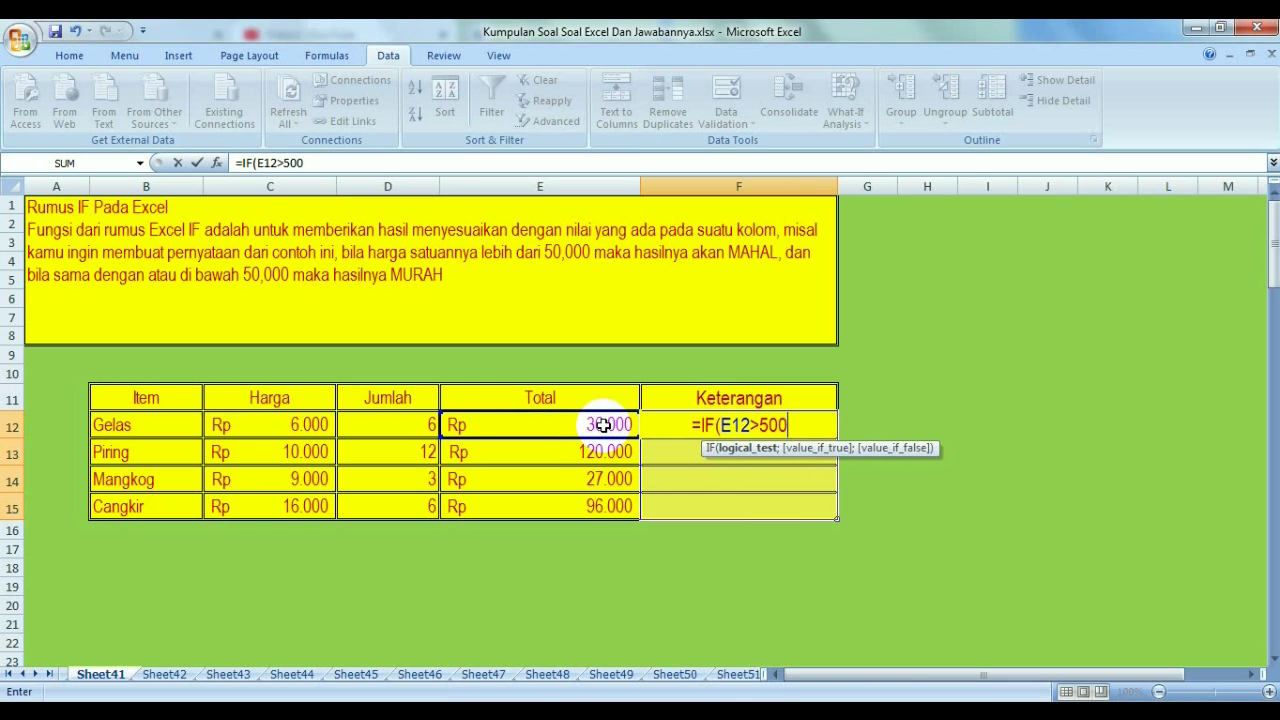
text(00)
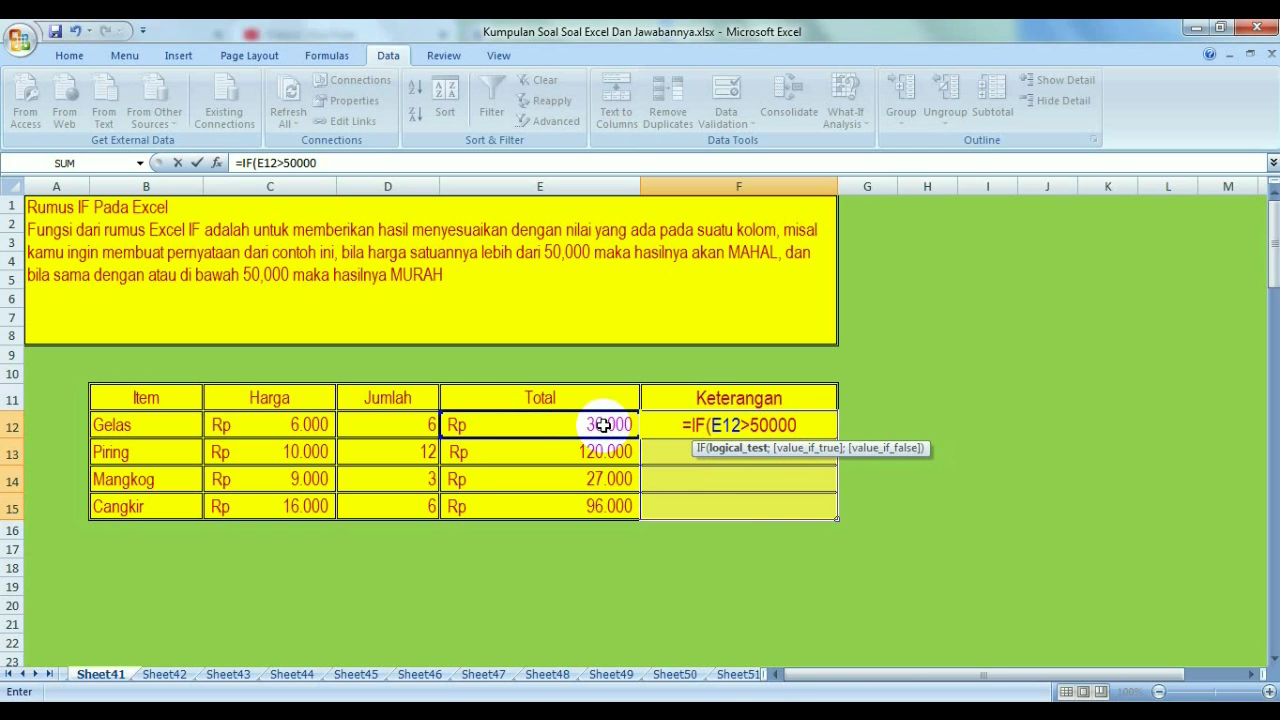
text(;")
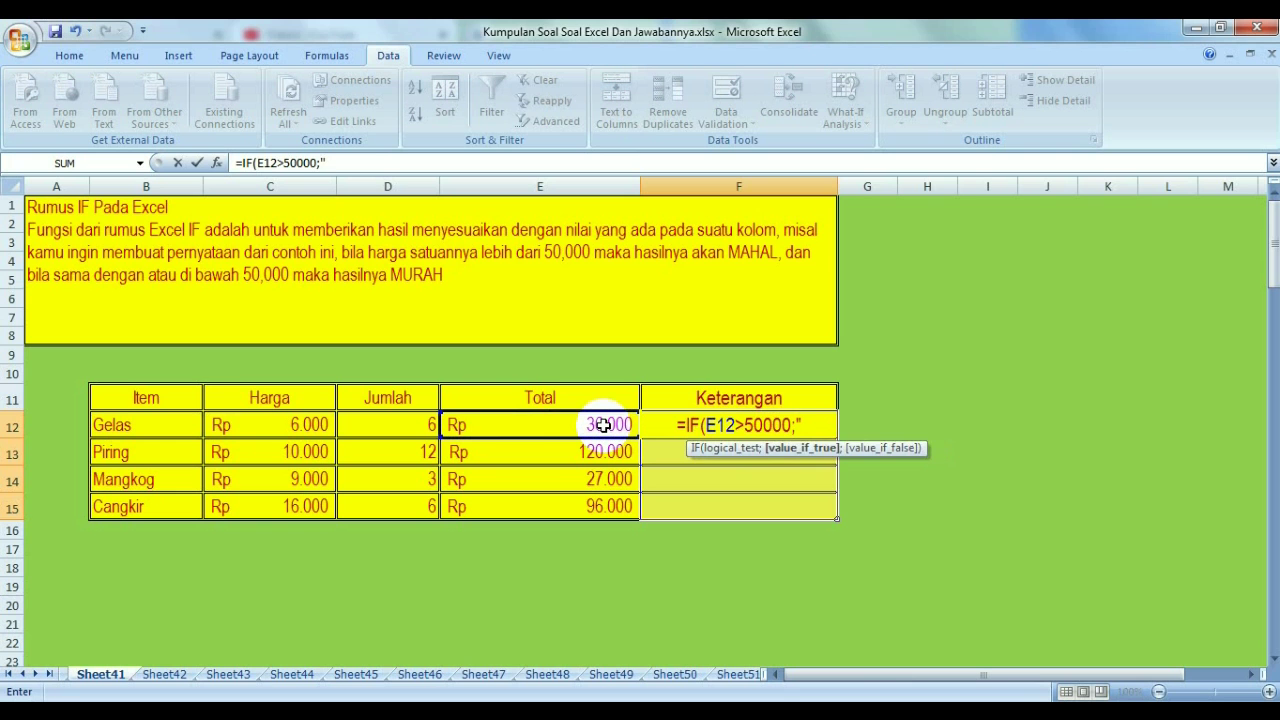
text(Mahal)
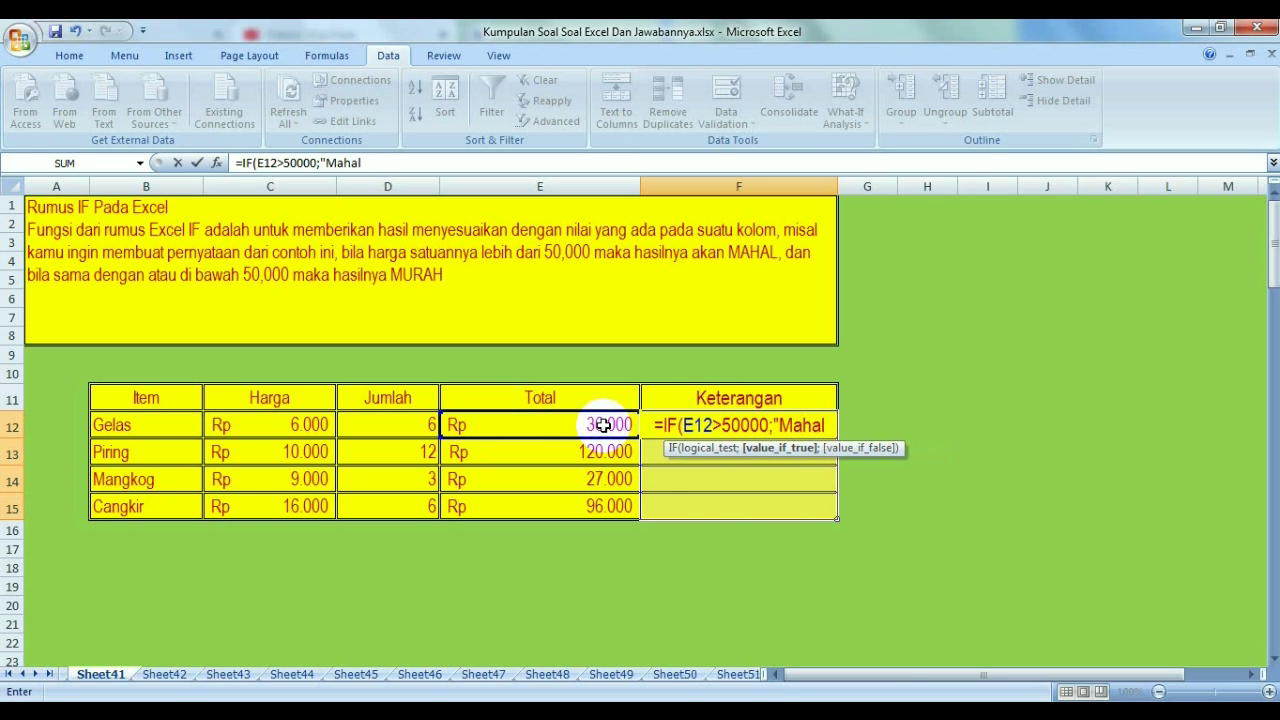
text(";"Mur)
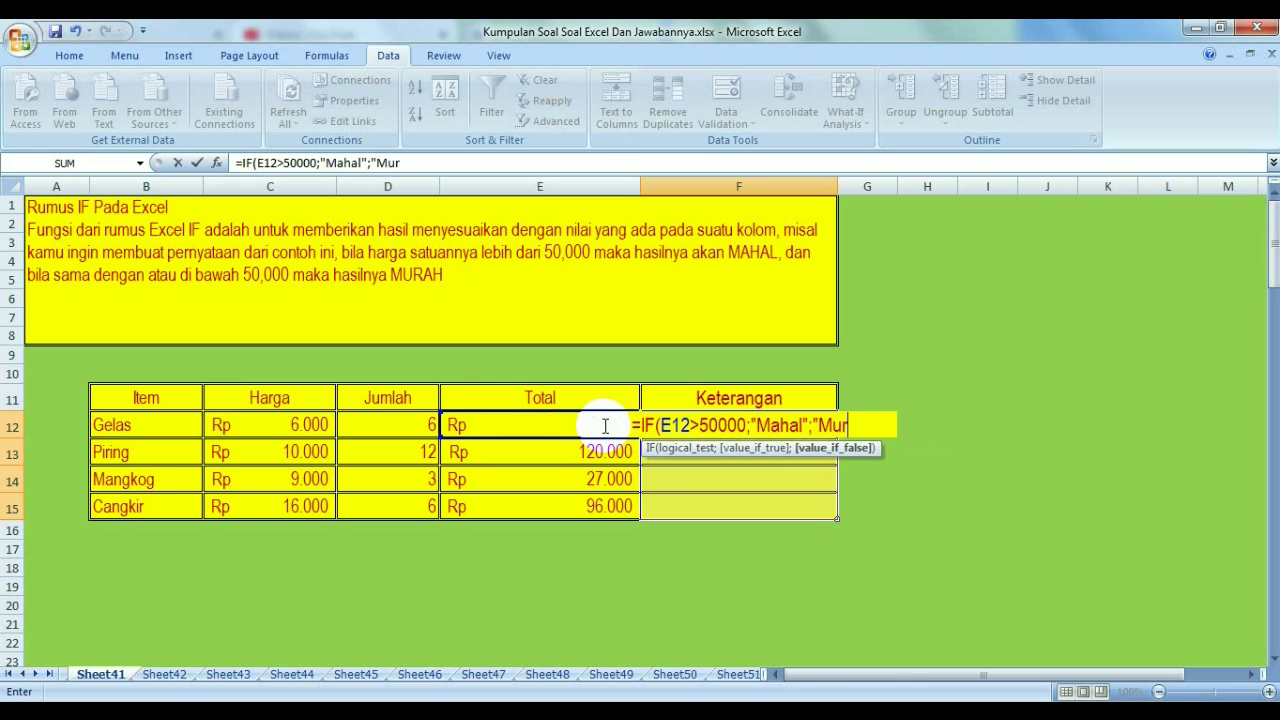
text(ah")
key(Return)
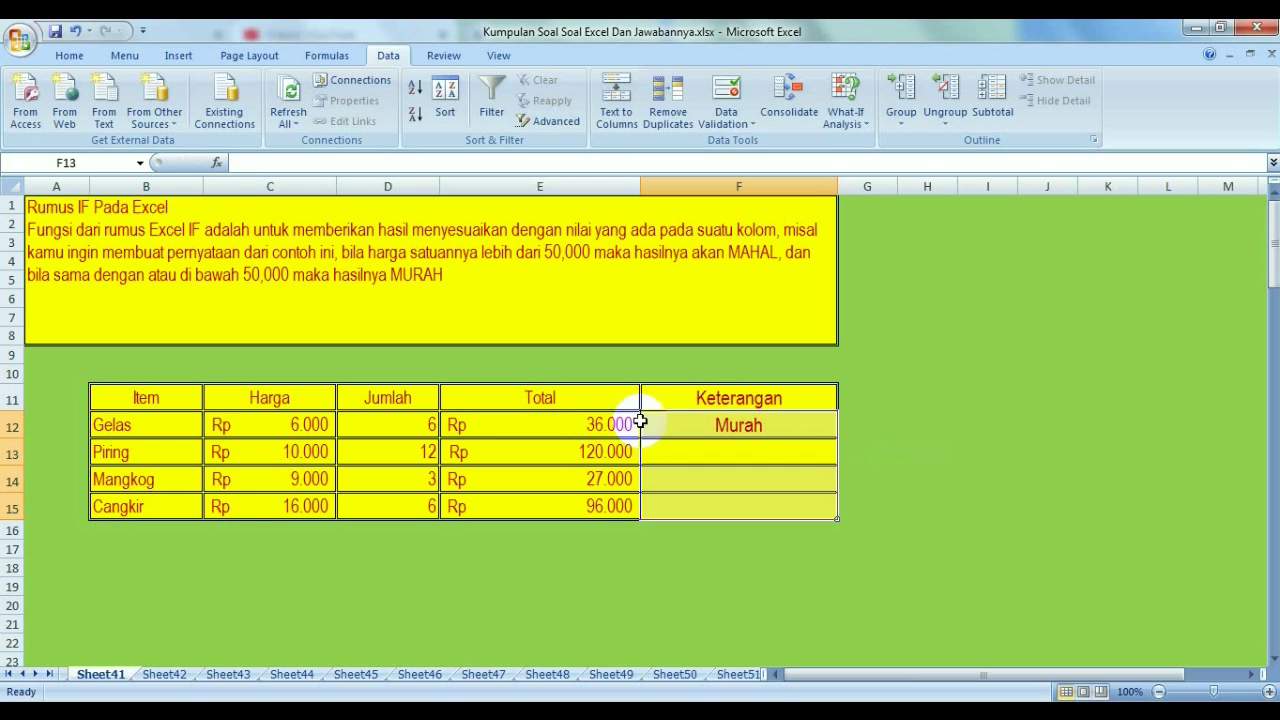
Copy F12's IF formula down to F15, giving Mahal, Murah, Mahal for the remaining rows
click(822, 424)
drag(838, 440, 835, 515)
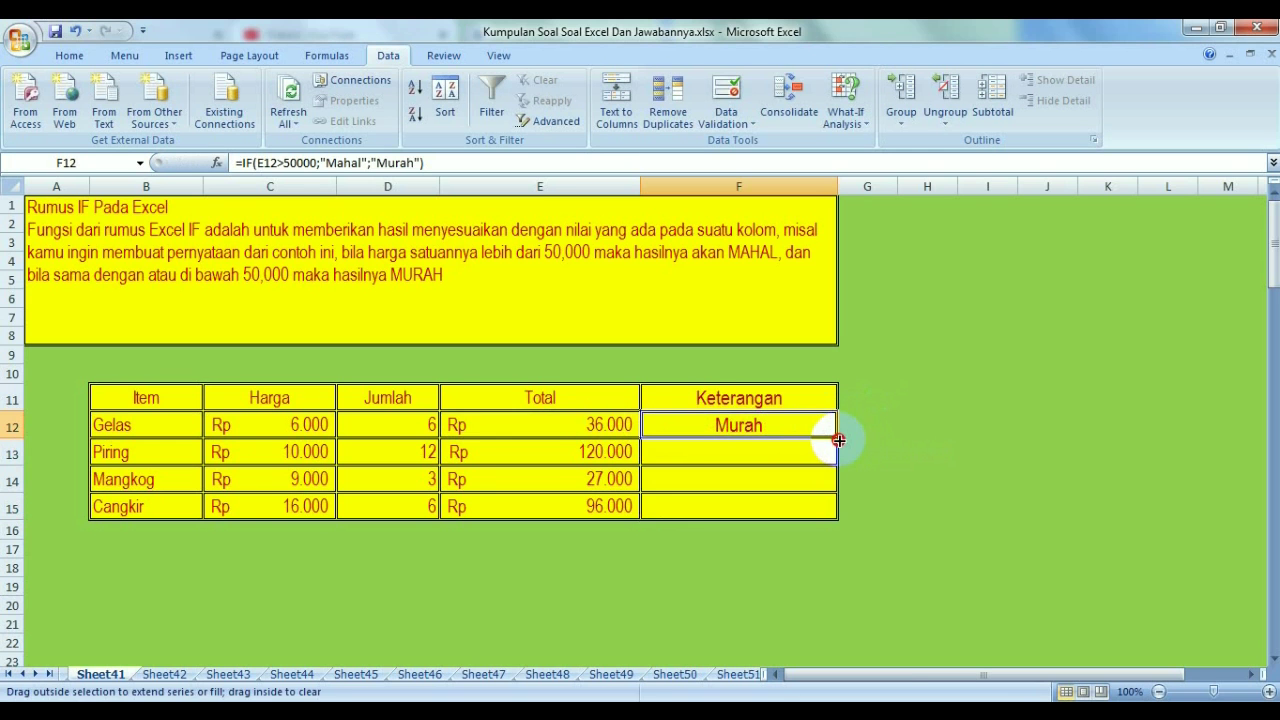
click(727, 425)
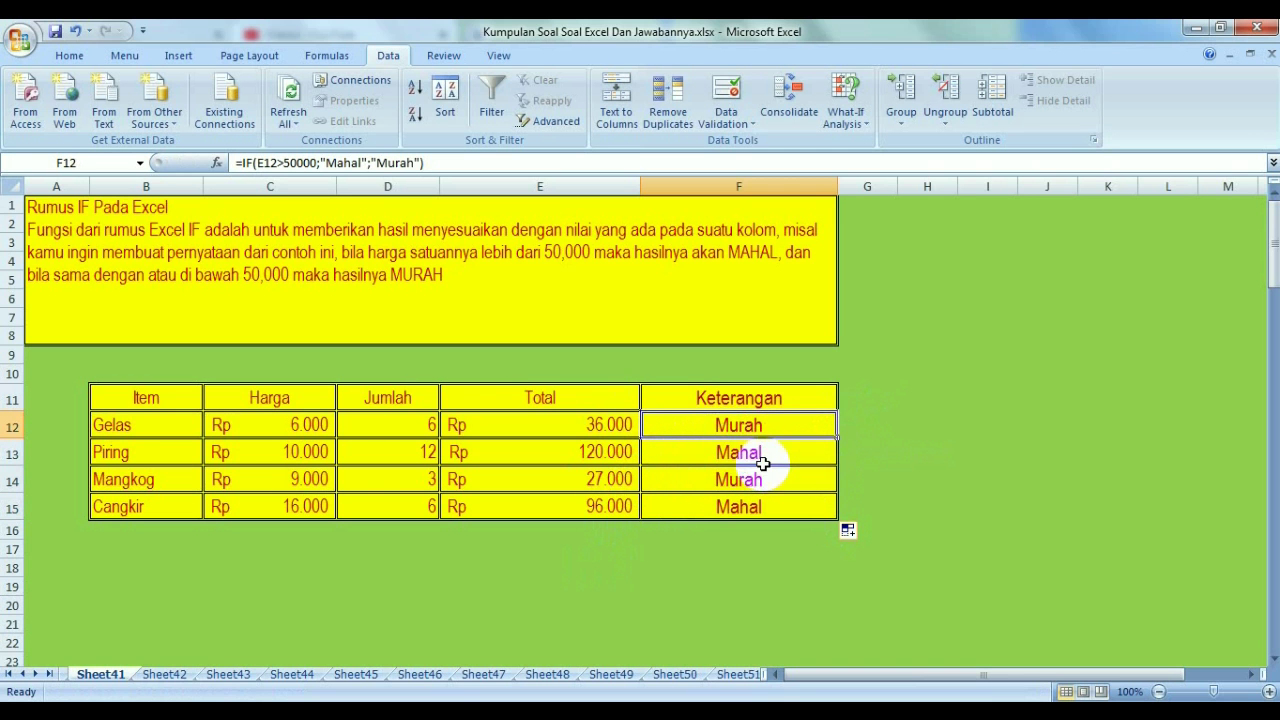
click(929, 443)
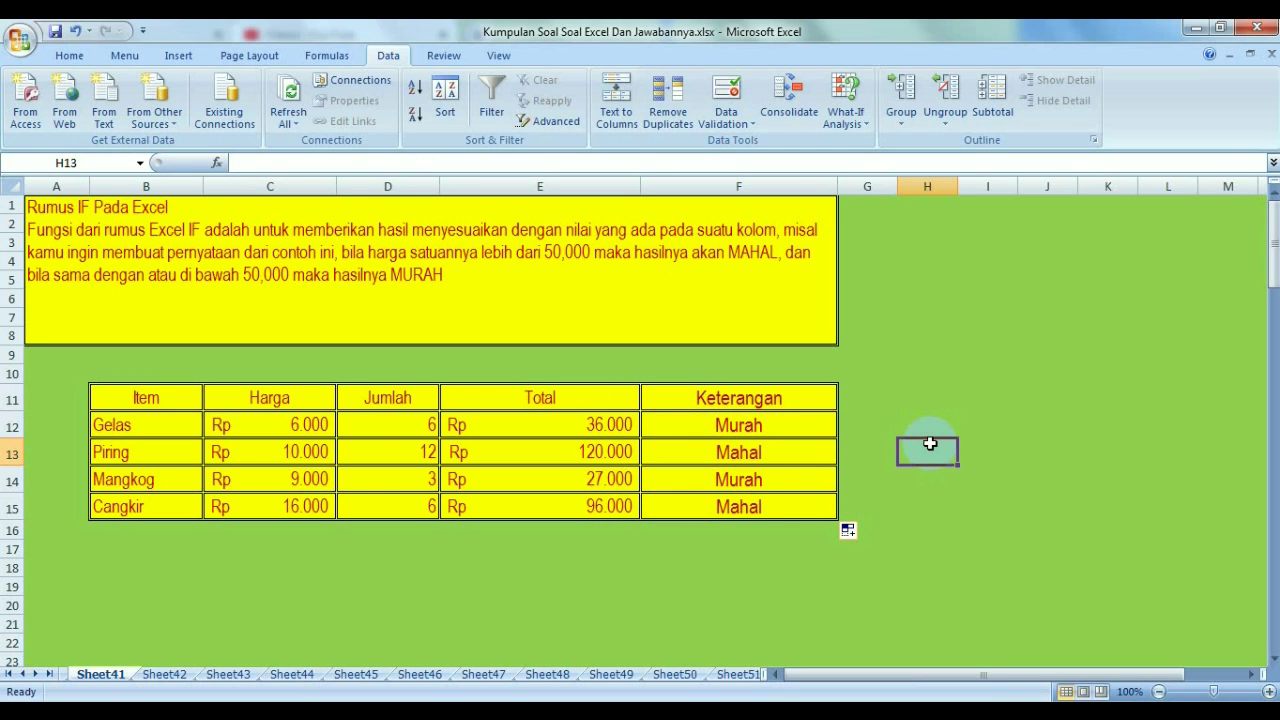